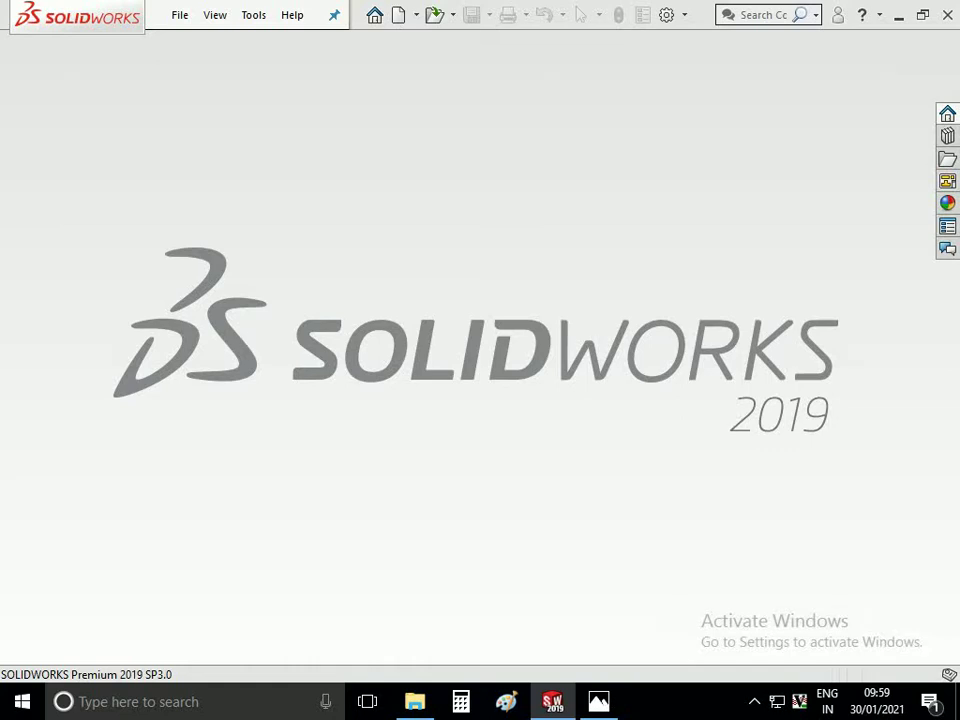
Create a new blank SOLIDWORKS part document, Part1
left_click(398, 14)
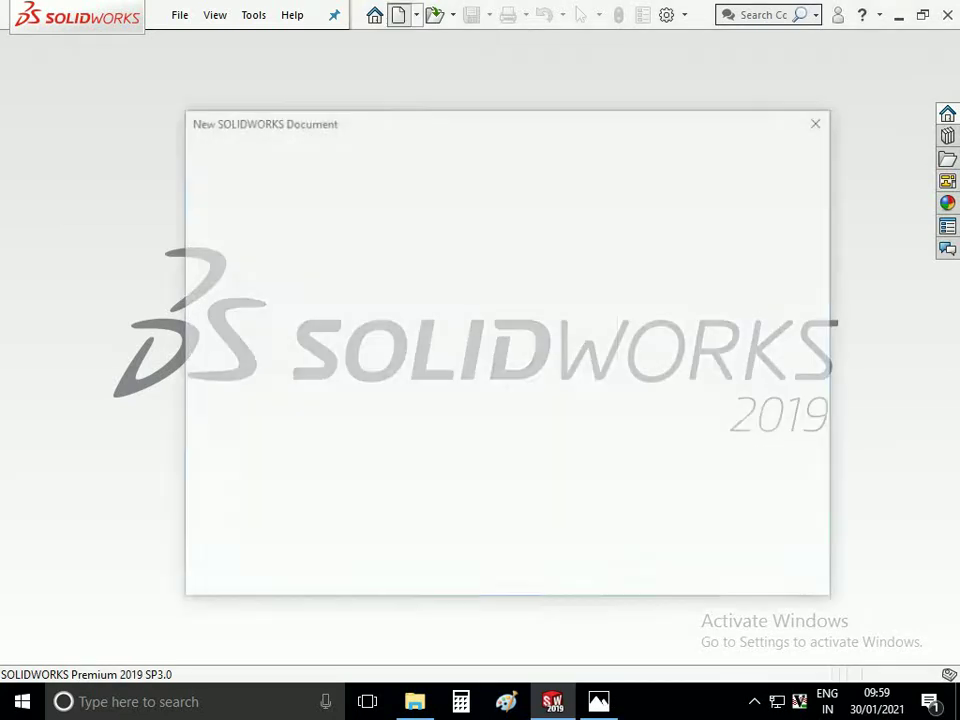
left_click(288, 294)
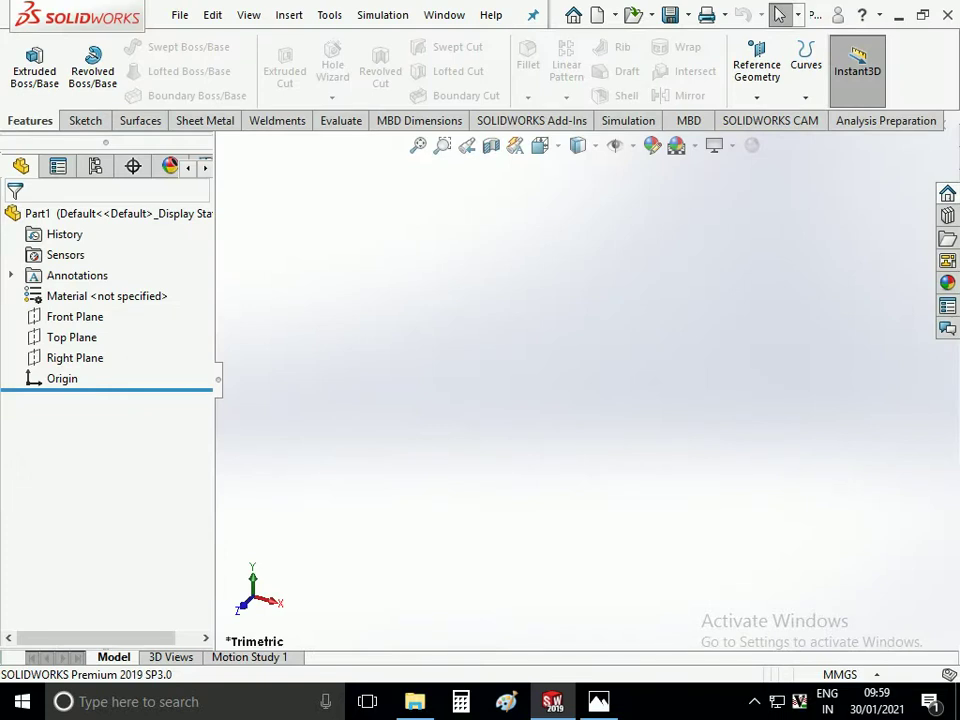
left_click(71, 337)
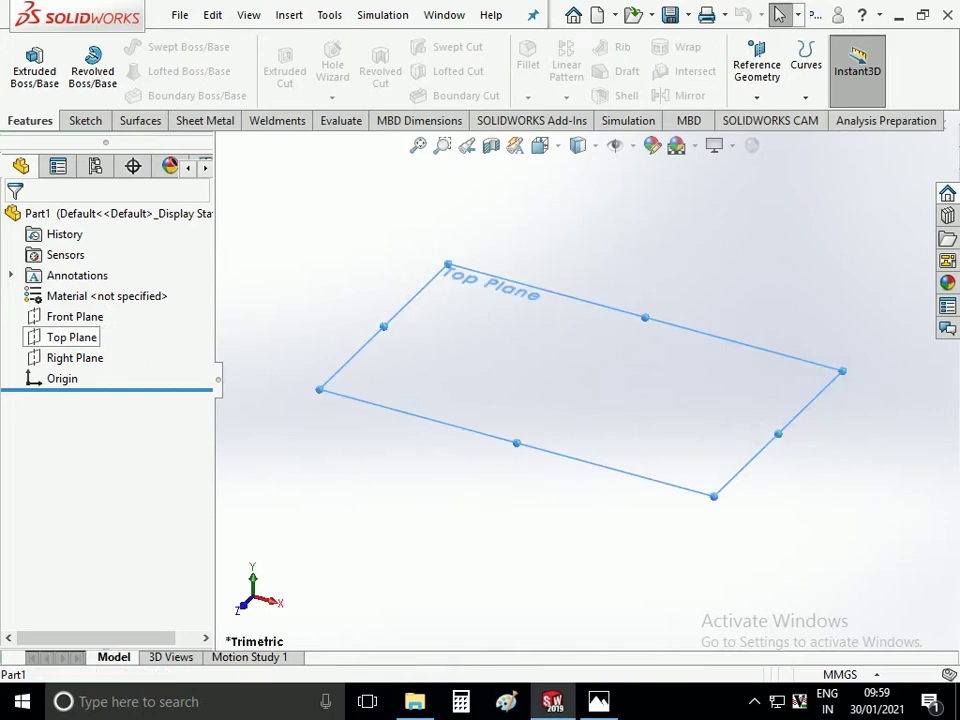
Sketch on the Top Plane a centre rectangle anchored at the origin
left_click(98, 316)
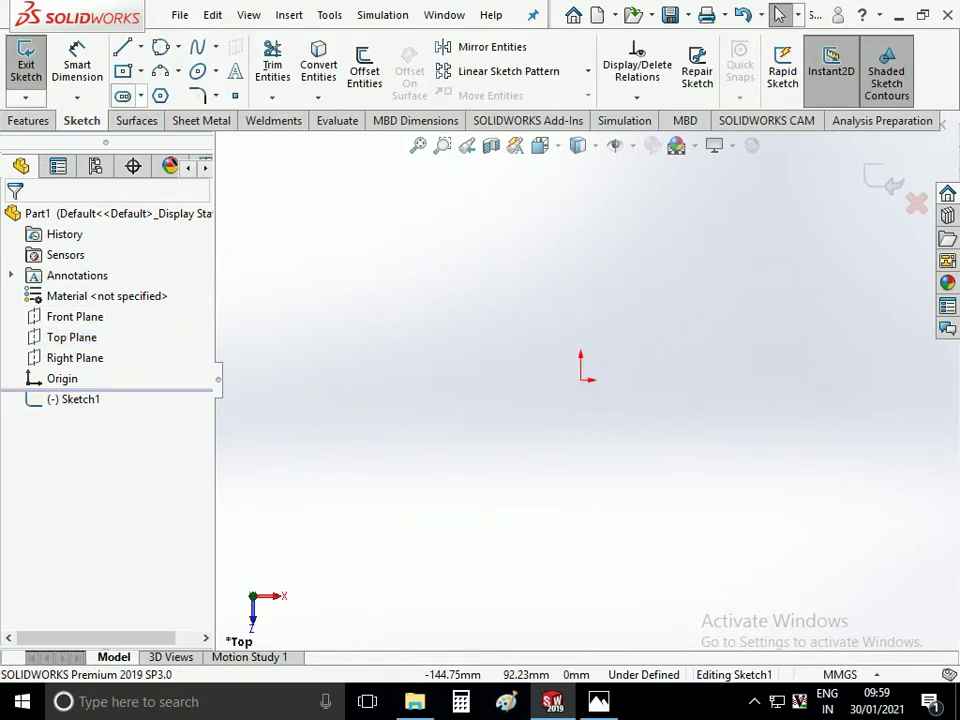
left_click(123, 71)
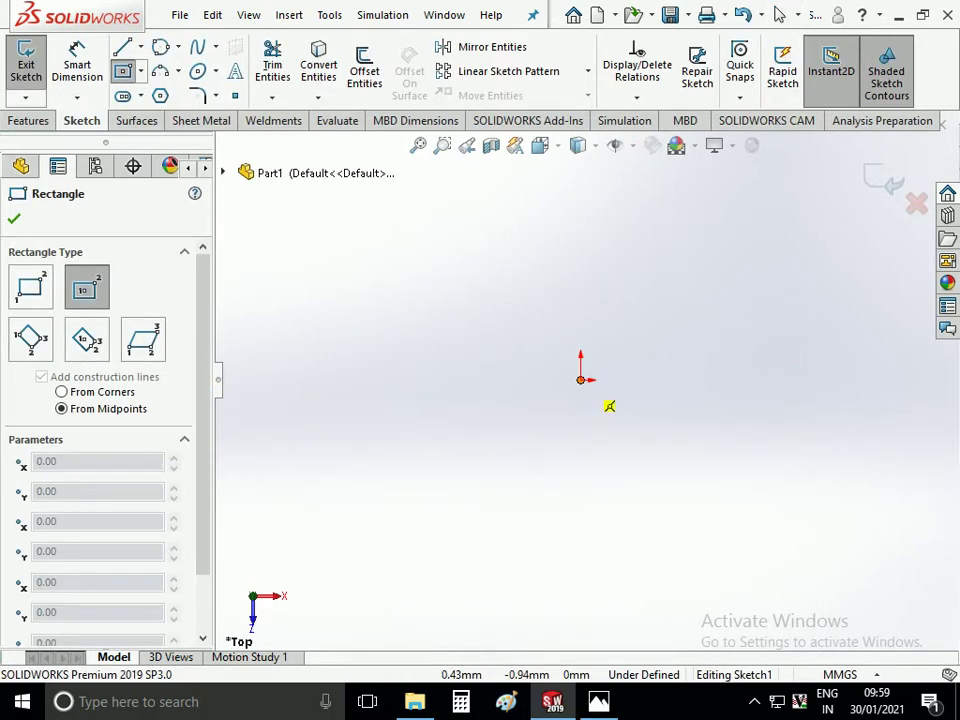
left_click(581, 380)
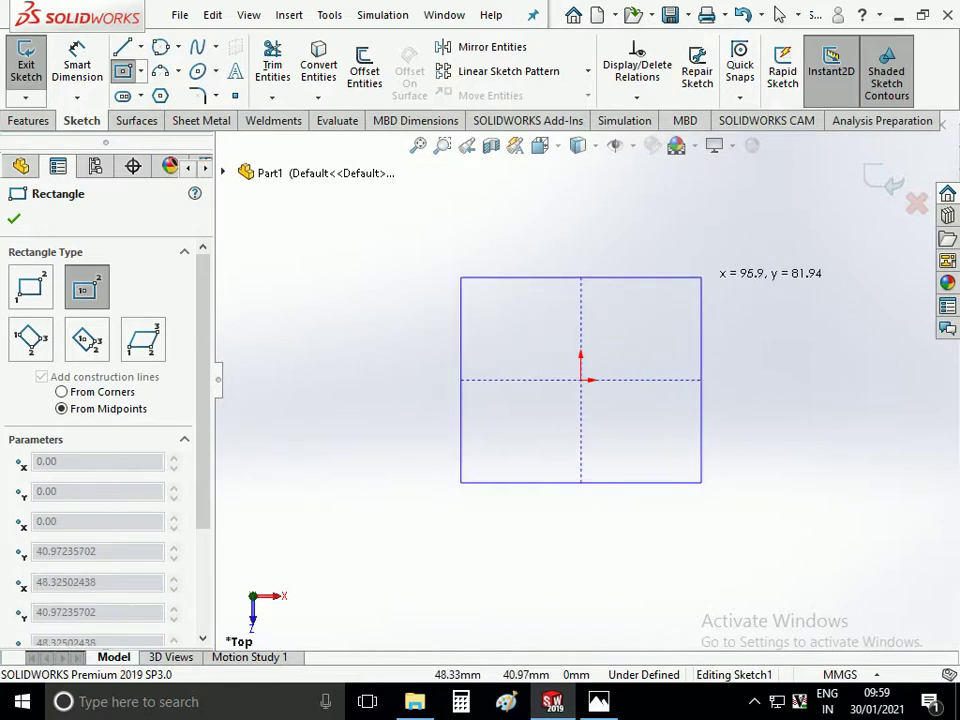
left_click(702, 277)
key("Escape")
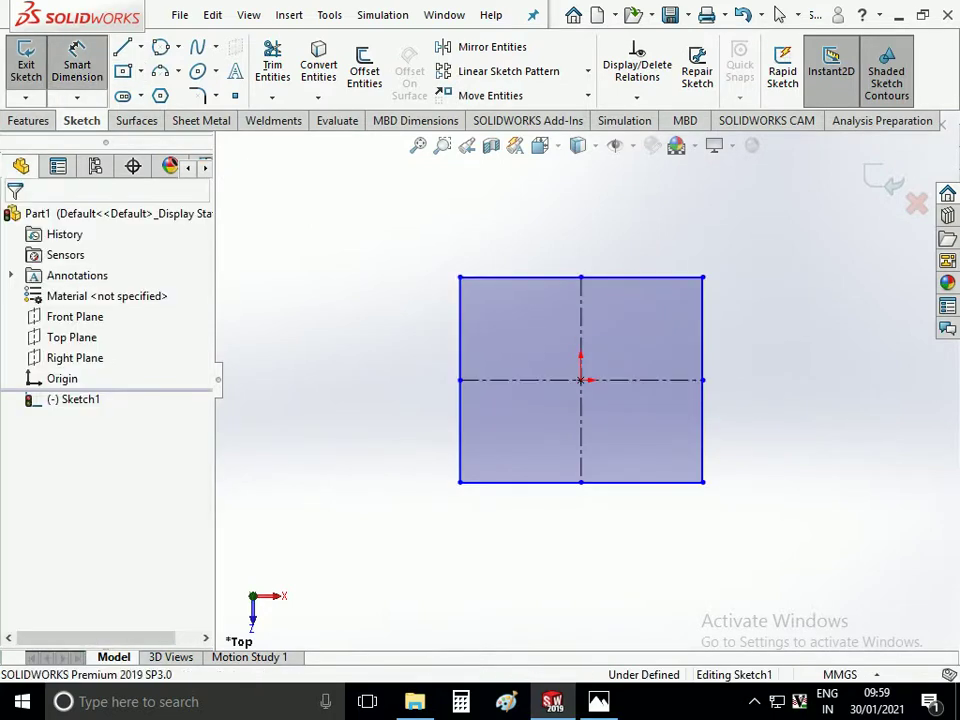
Dimension the square's width and height to 350 mm each
left_click(560, 483)
left_click(550, 537)
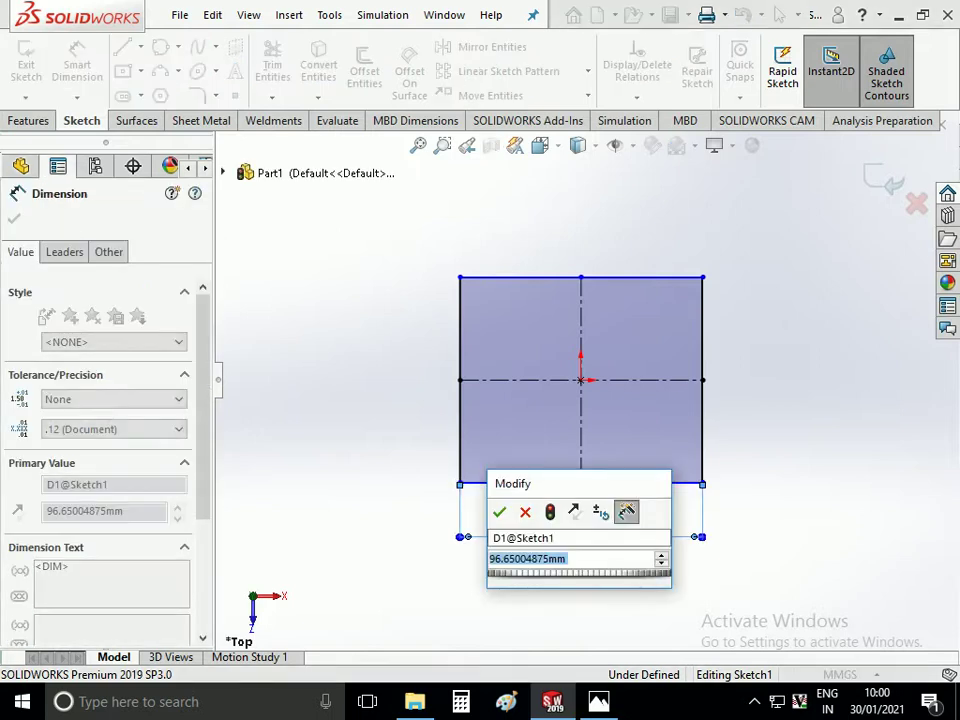
type("350")
key("Return")
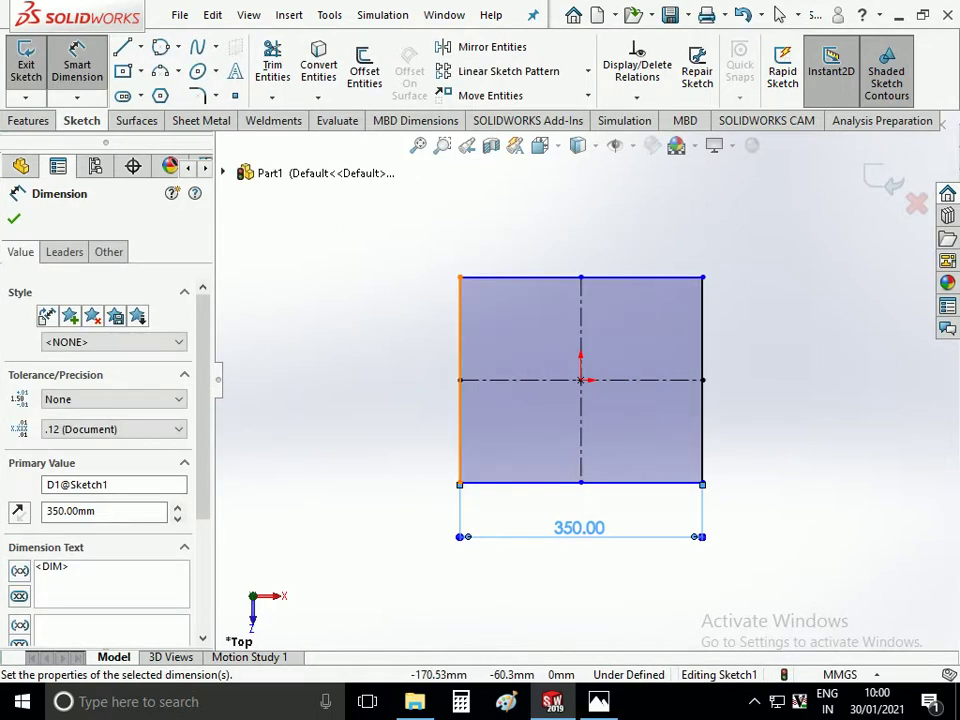
left_click(459, 380)
left_click(414, 380)
type("35")
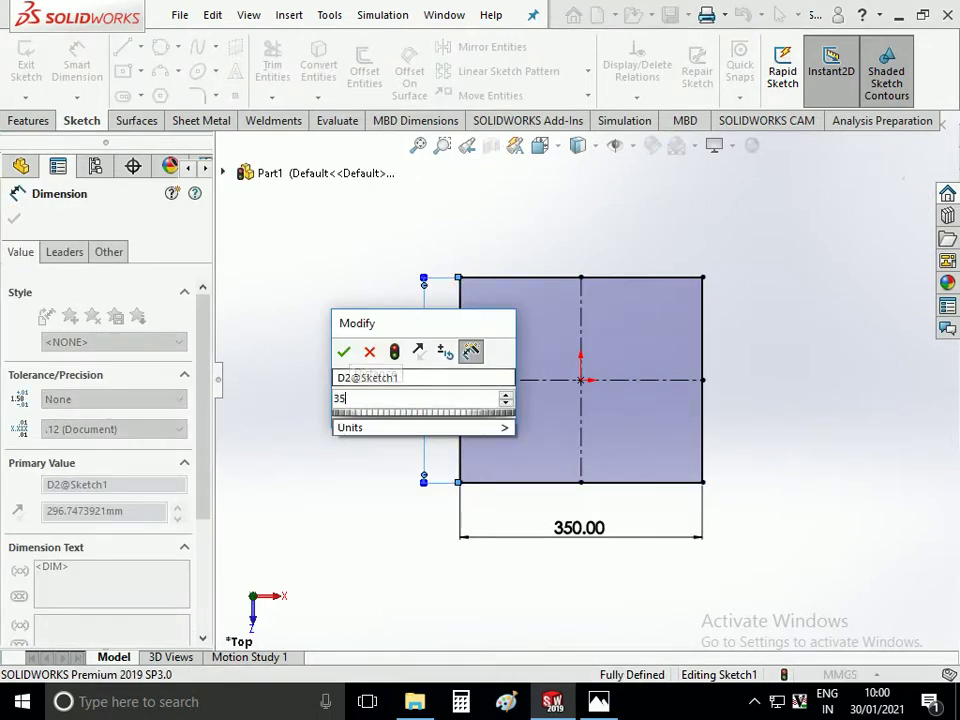
type("0")
key("Return")
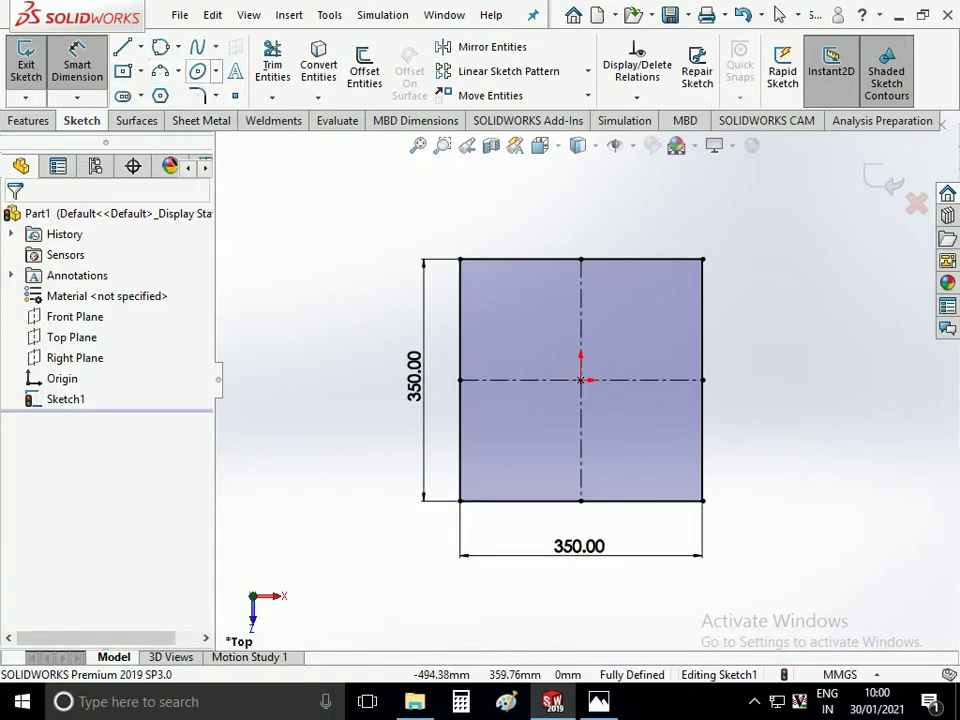
left_click(160, 95)
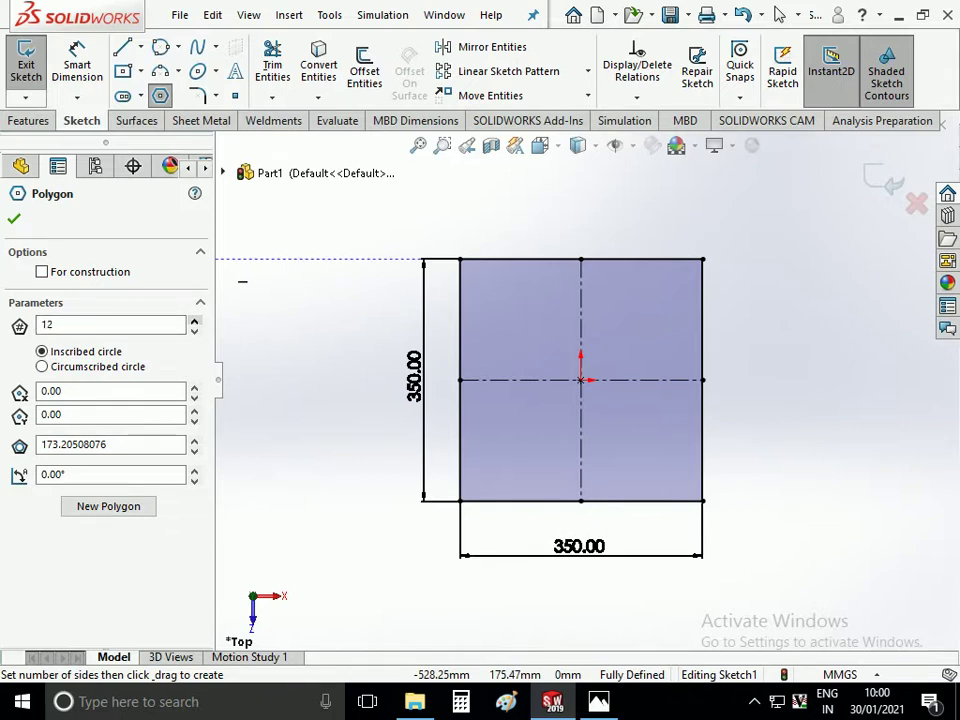
Place the 12-sided polygon centred on the origin
left_click(581, 380)
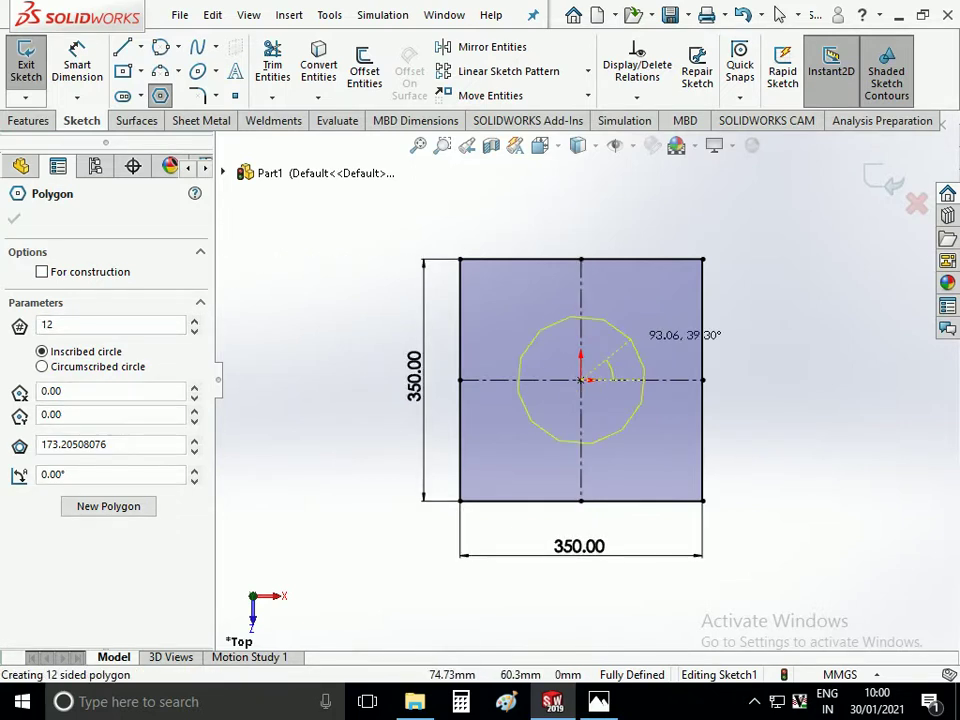
left_click(643, 355)
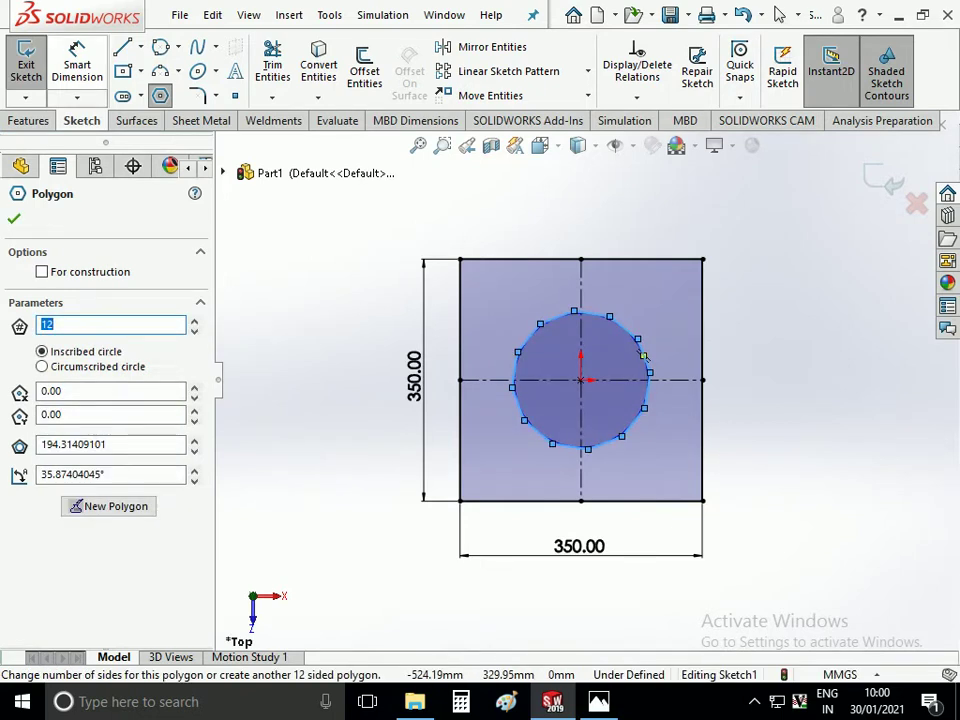
key("d")
scroll(698, 433, "down", 3)
scroll(698, 433, "down", 3)
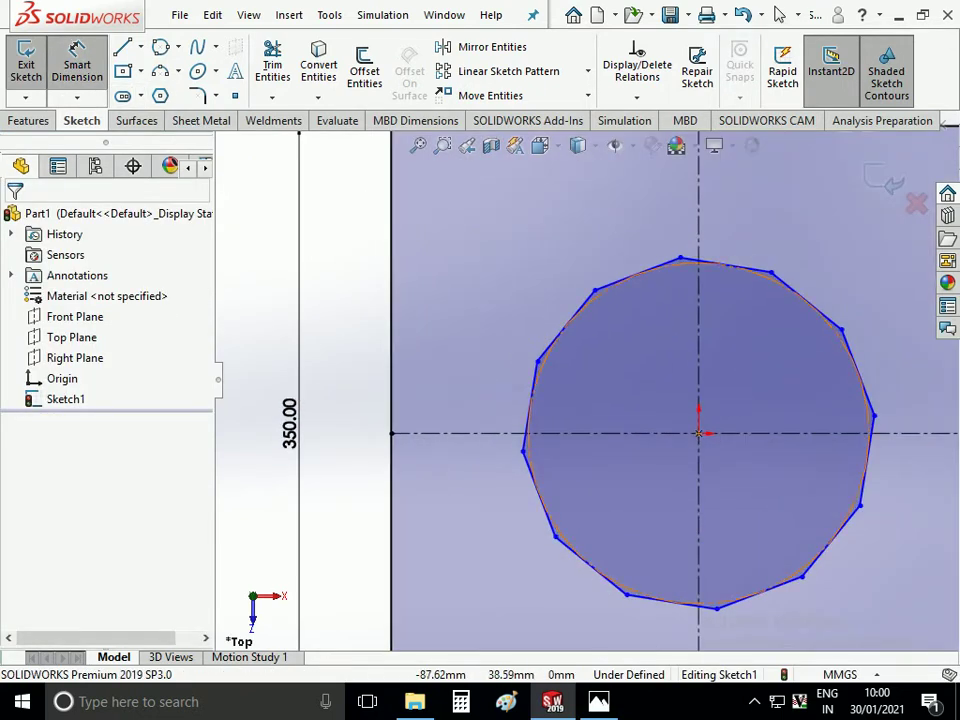
Dimension the polygon's circle to a 200 mm diameter
left_click(540, 503)
scroll(587, 378, "up", 3)
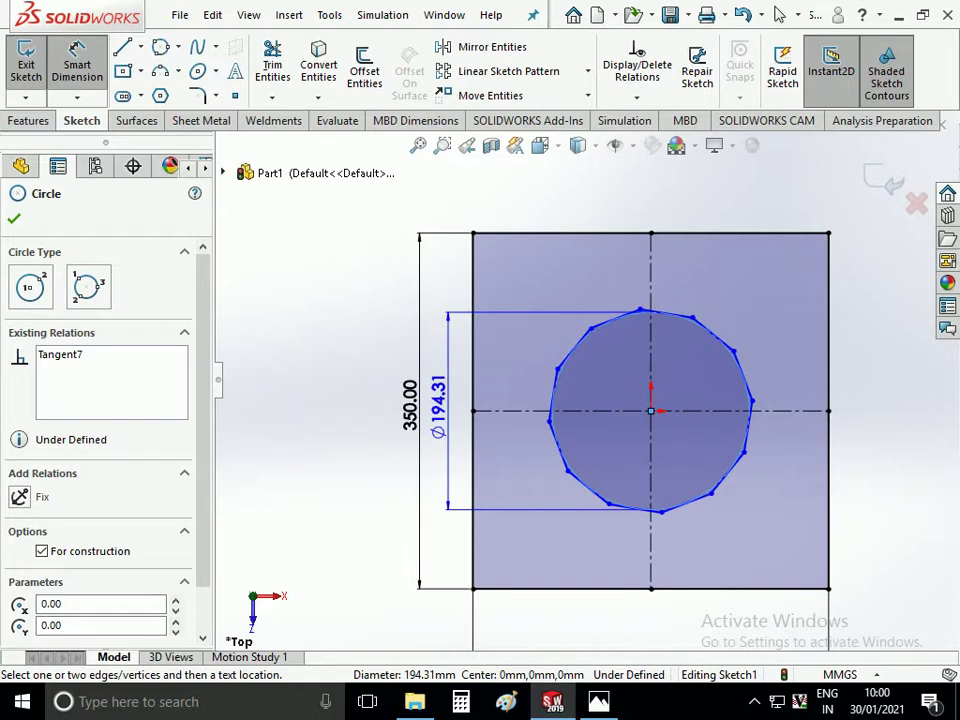
left_click(440, 400)
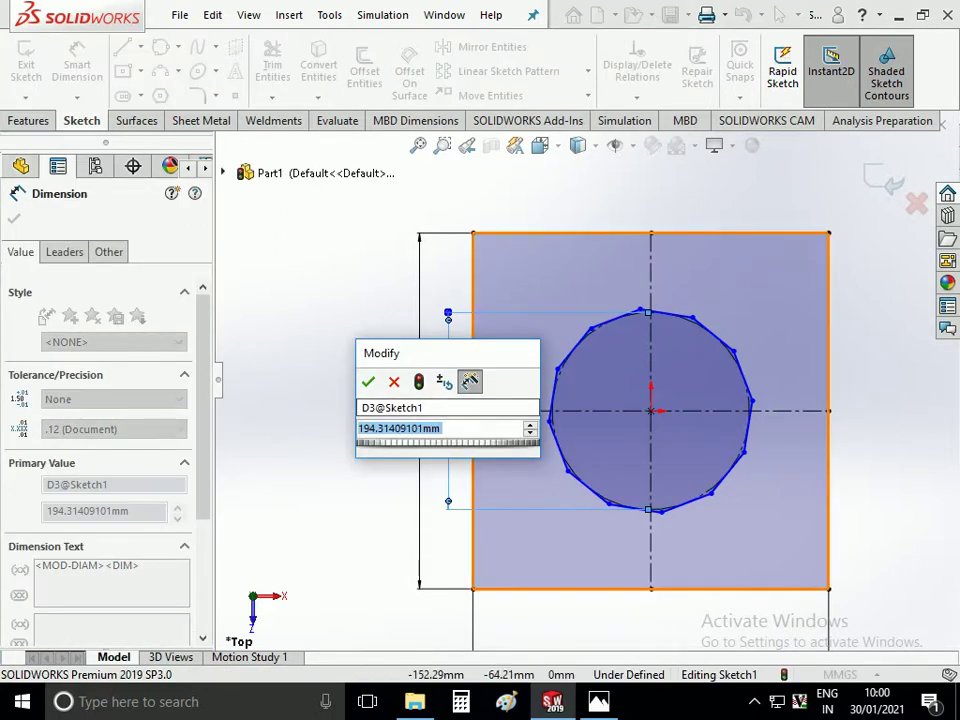
type("200")
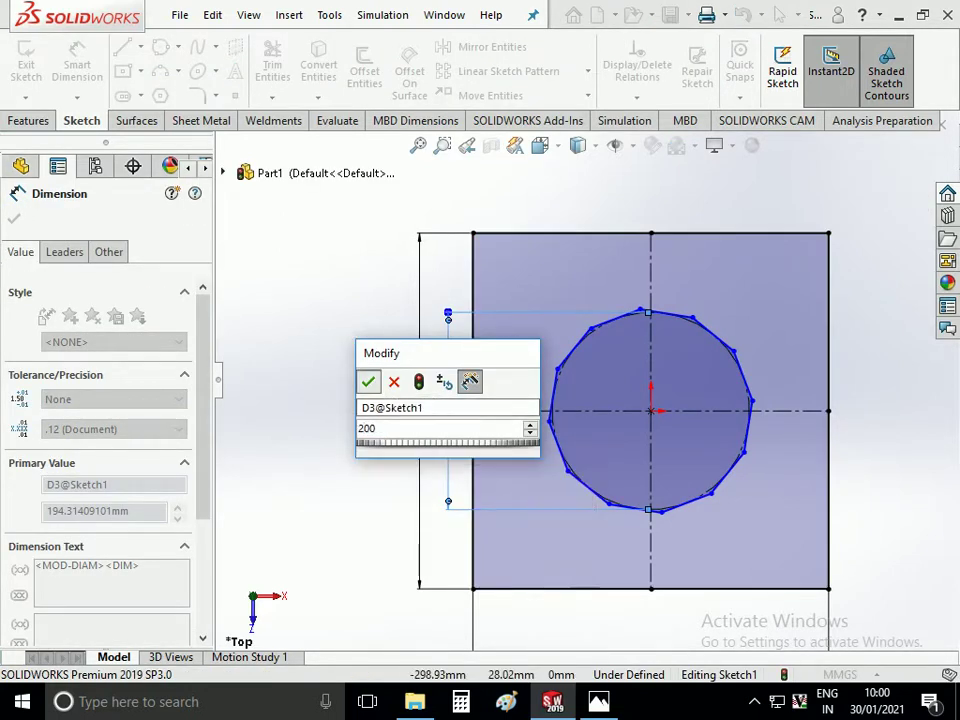
key("Return")
key("Escape")
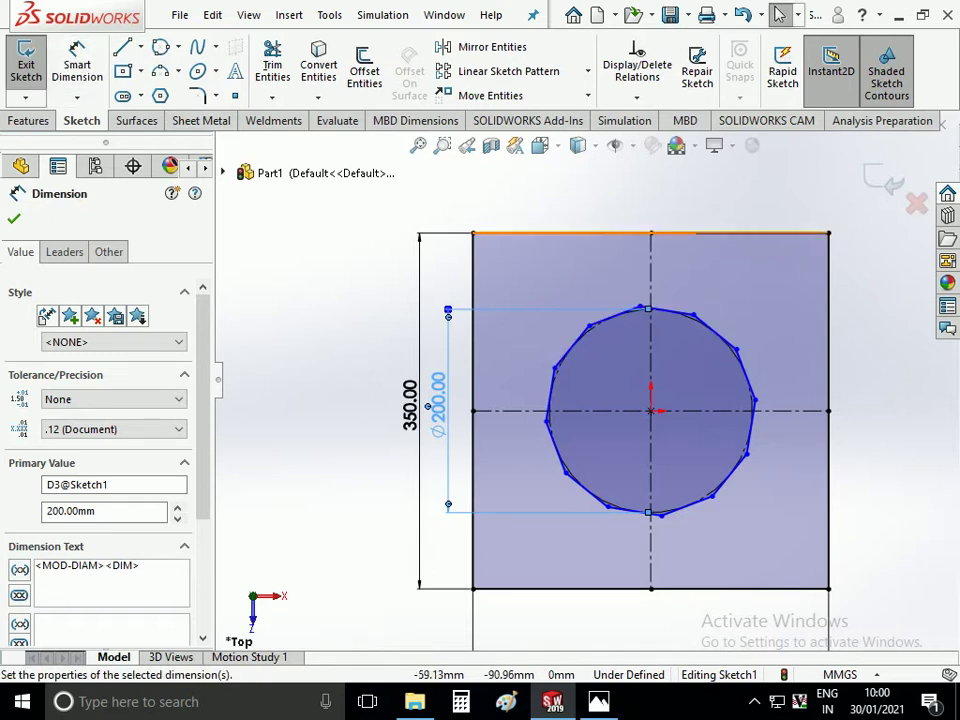
Make the polygon's bottom edge horizontal and fit the sketch in view
left_click(690, 503)
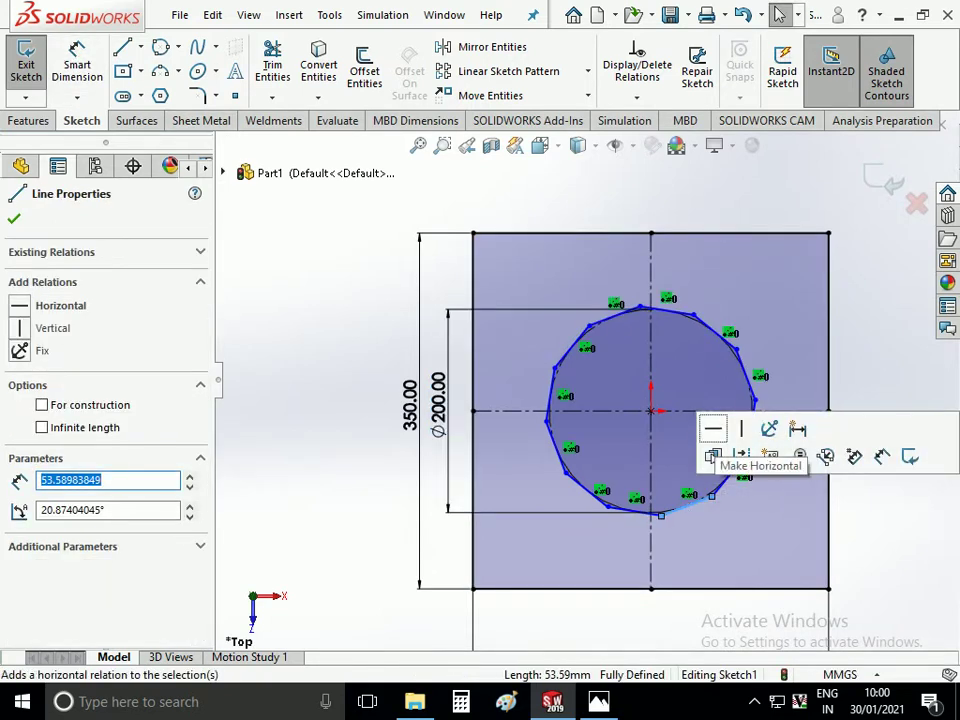
left_click(713, 430)
key("Escape")
key("z")
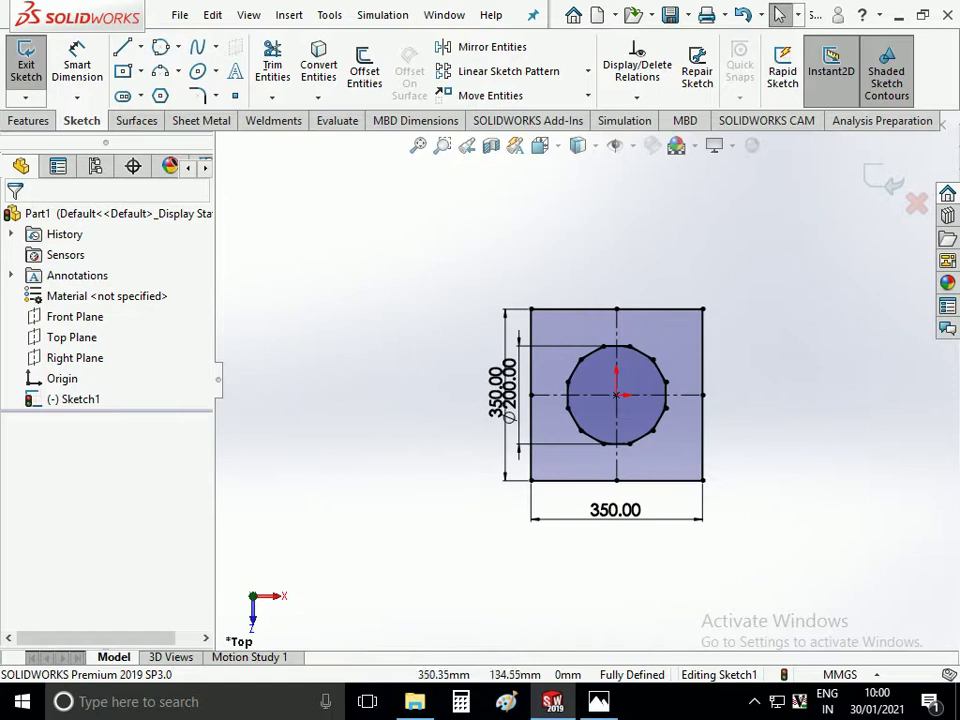
left_click(178, 47)
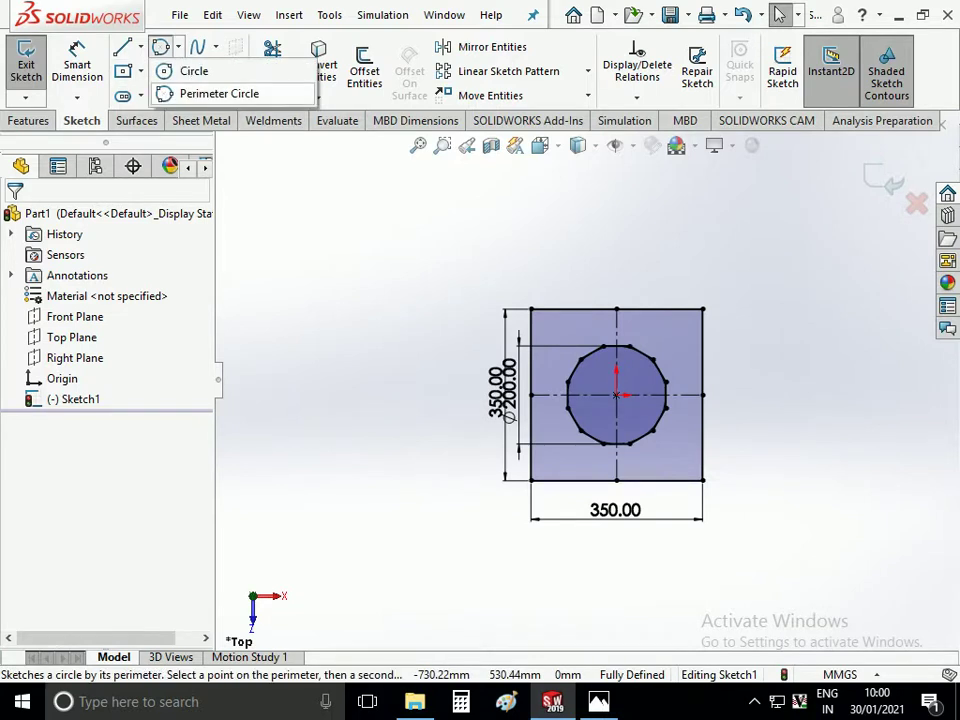
Draw a circle centred on the origin with a 350 mm diameter
left_click(190, 70)
left_click(616, 395)
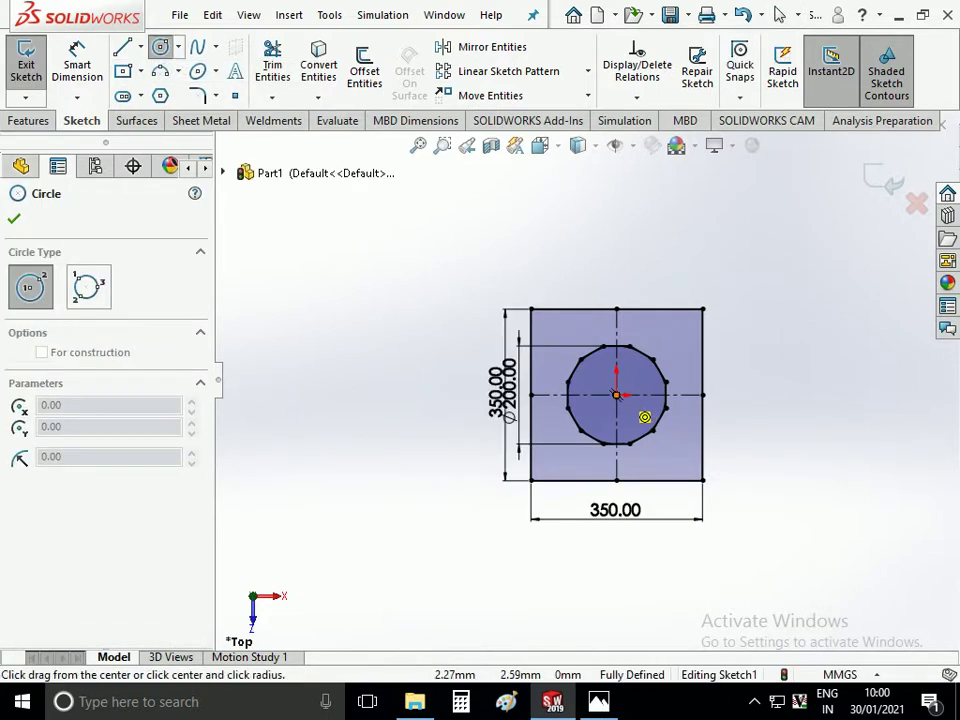
left_click(690, 357)
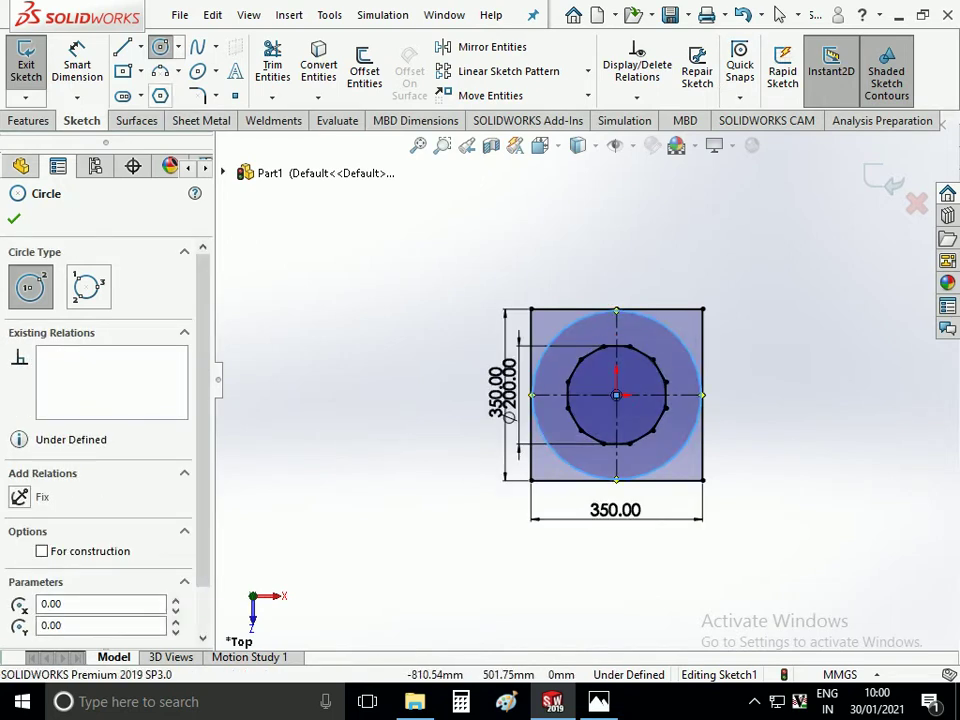
left_click(77, 62)
left_click(690, 357)
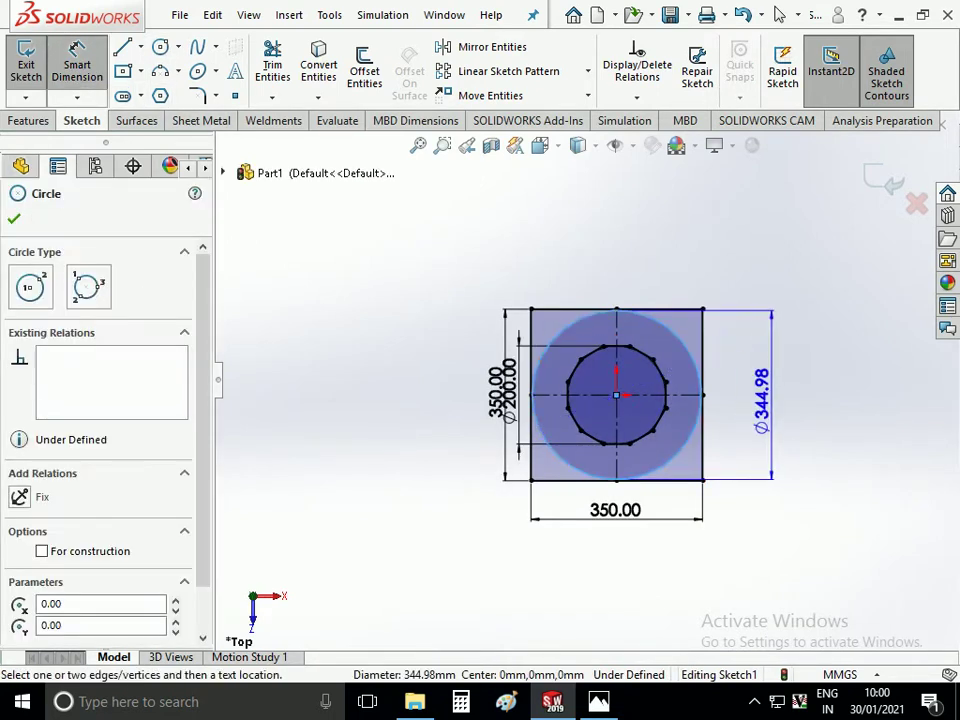
left_click(762, 395)
type("2")
key("BackSpace")
type("350")
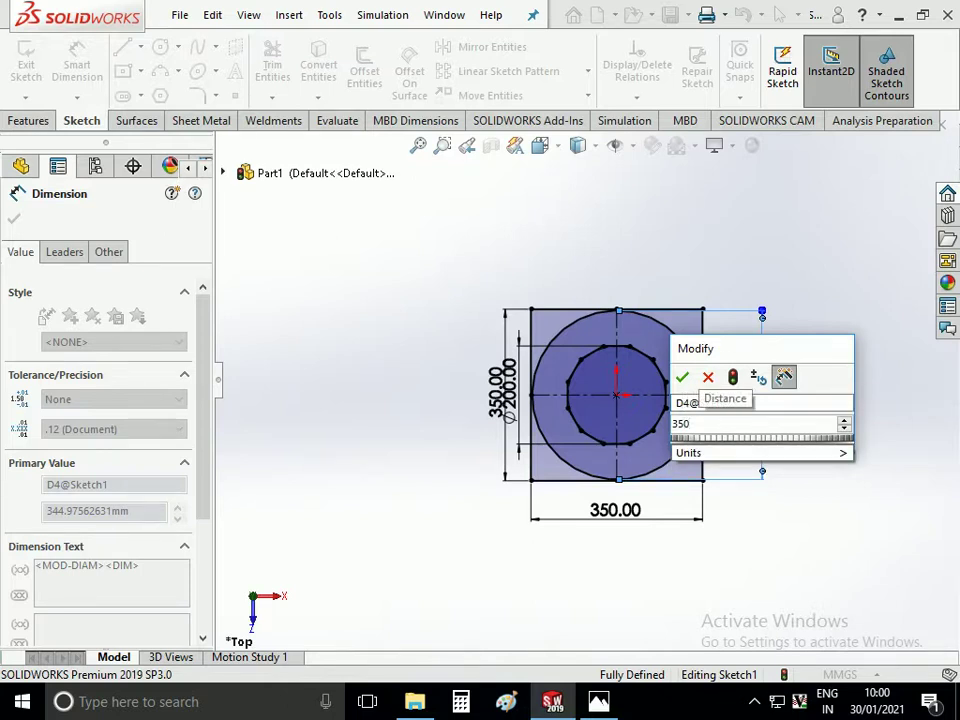
key("Return")
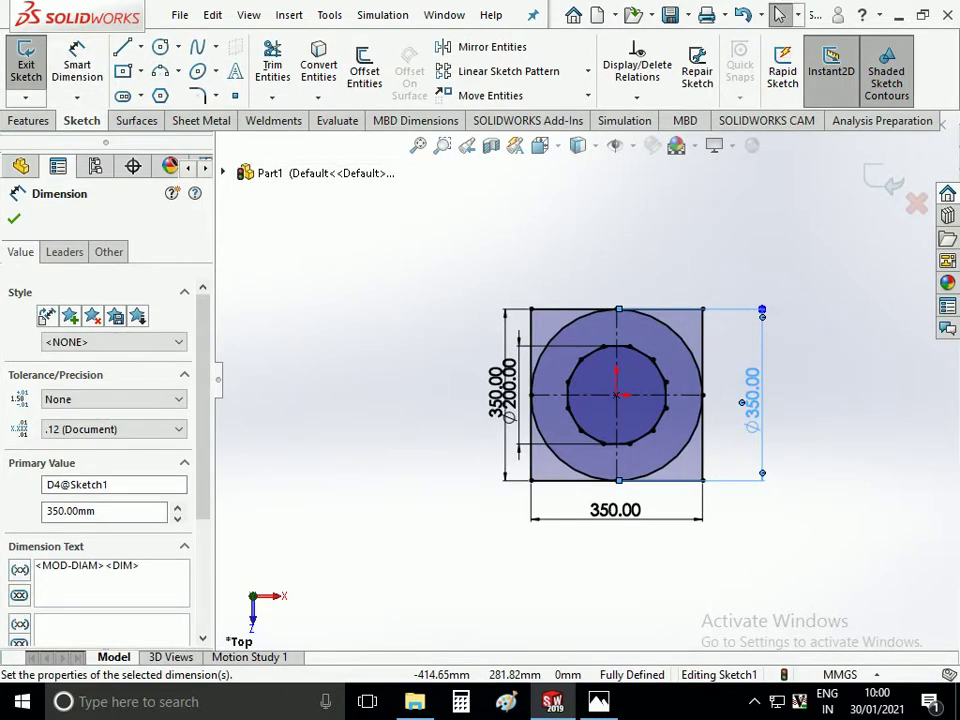
Convert the 350 mm circle into construction geometry
left_click(640, 312)
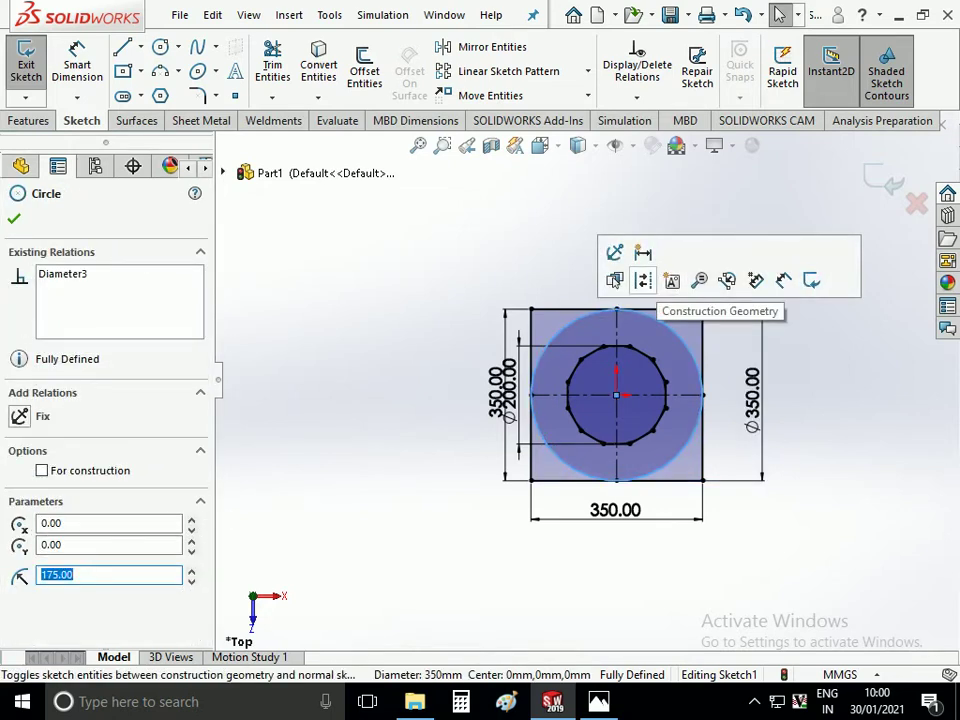
left_click(643, 281)
left_click(240, 609)
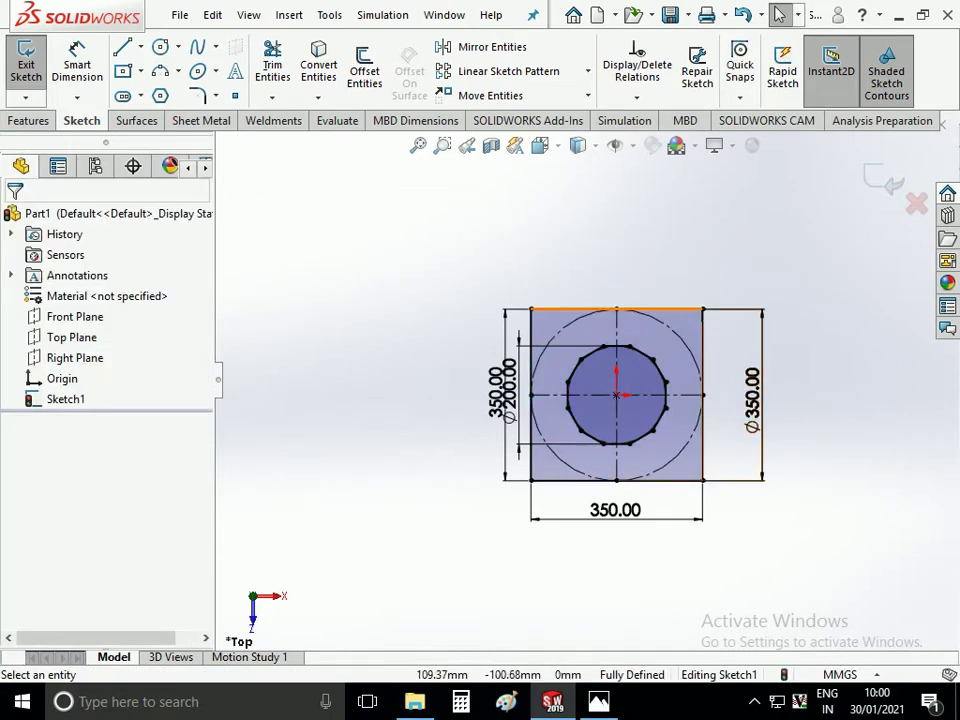
scroll(490, 396, "down", 2)
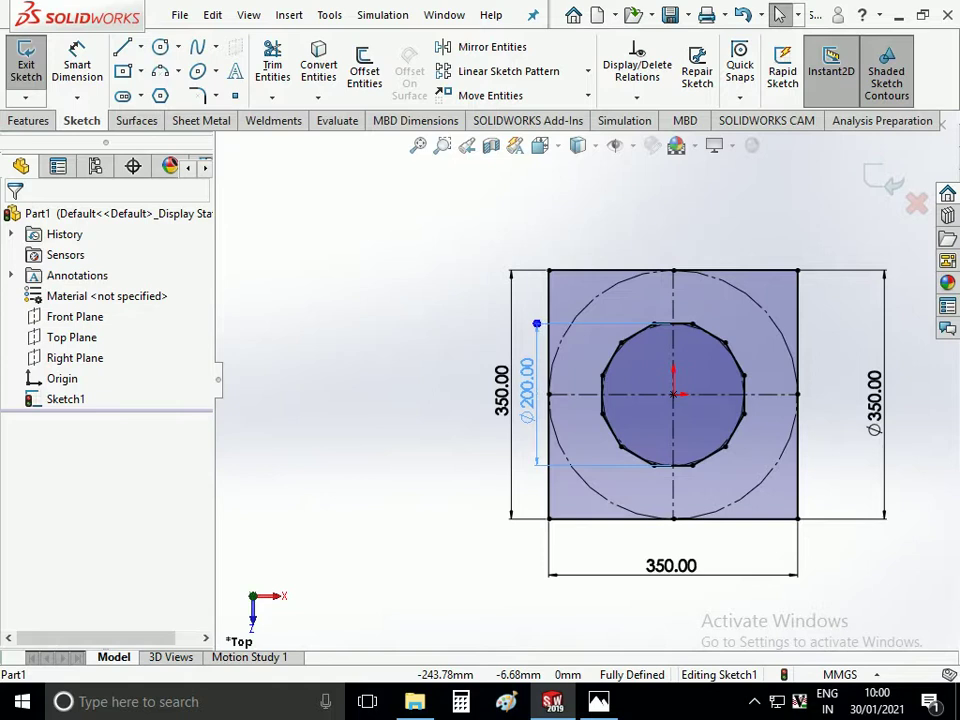
Move the 350.00 height and ∅200.00 dimensions further left of the square
left_click_drag(502, 382, 468, 380)
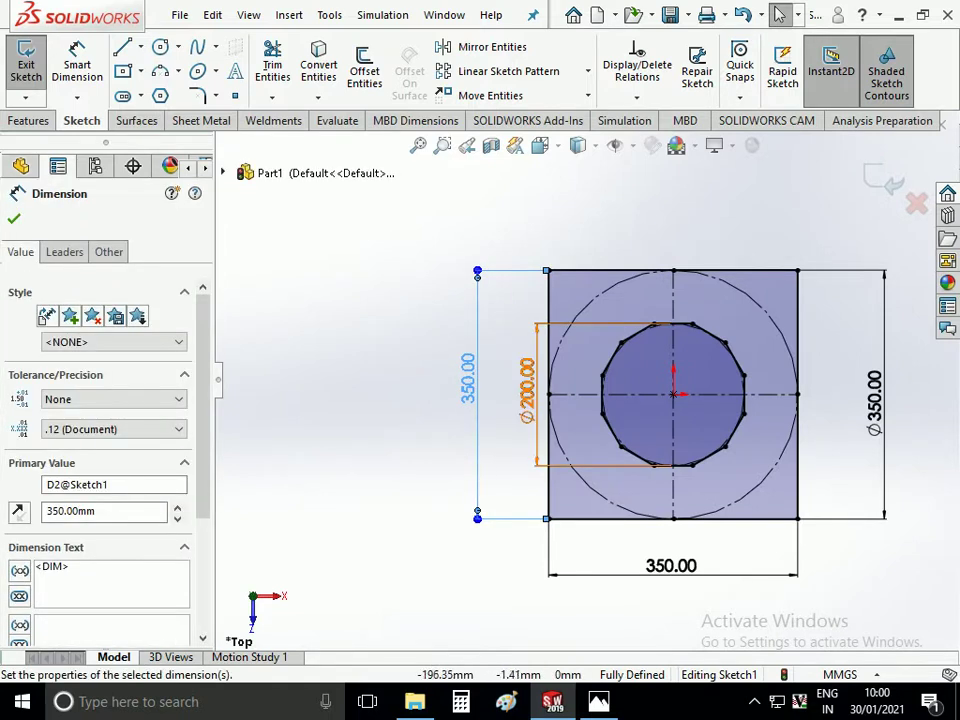
left_click_drag(527, 390, 510, 390)
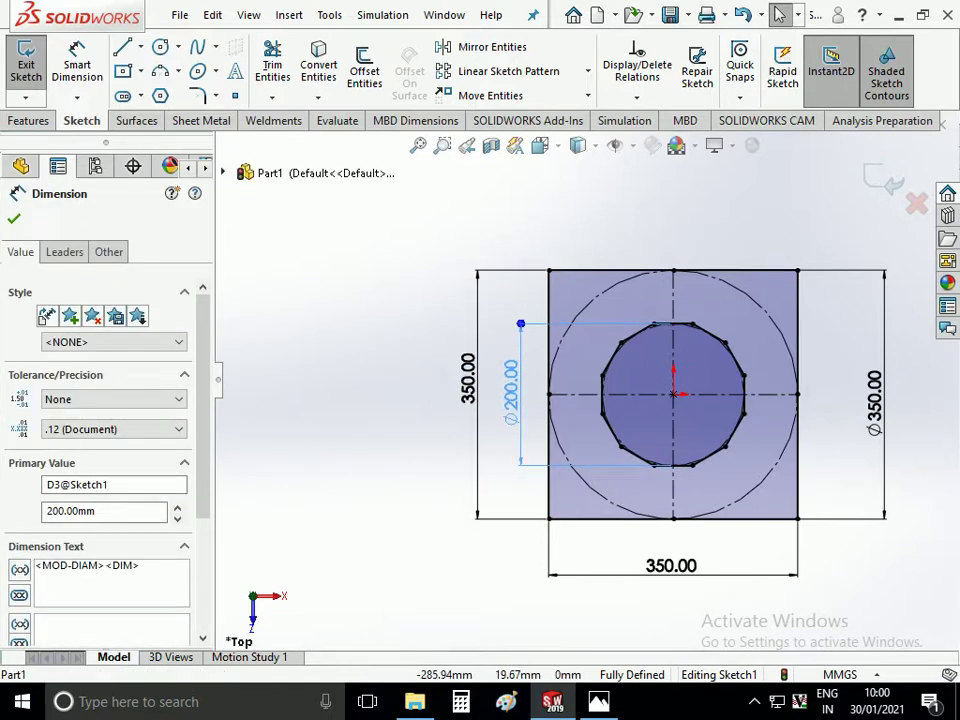
left_click_drag(512, 392, 495, 392)
key("Escape")
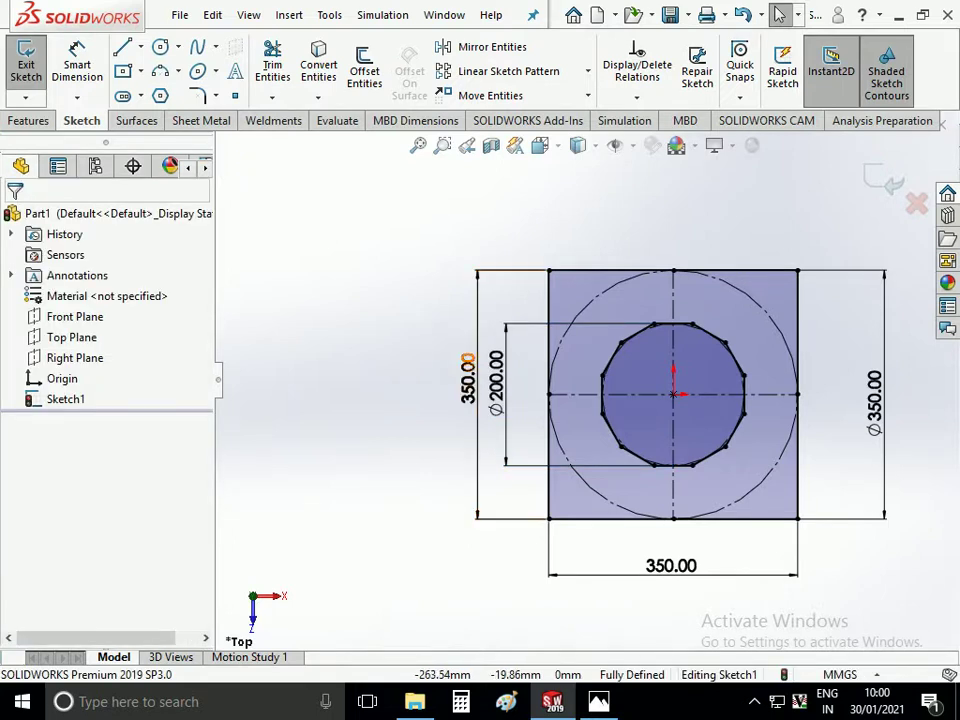
left_click_drag(485, 388, 491, 381)
key("Escape")
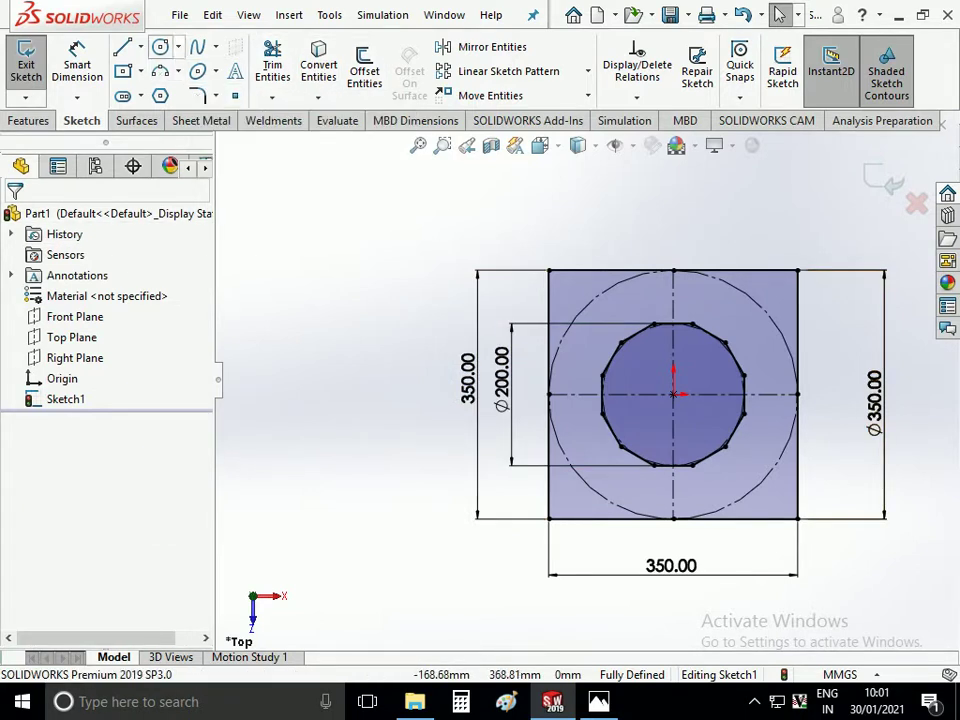
left_click(140, 47)
Draw a centreline to the dashed circle with a small circle at its end
left_click(167, 93)
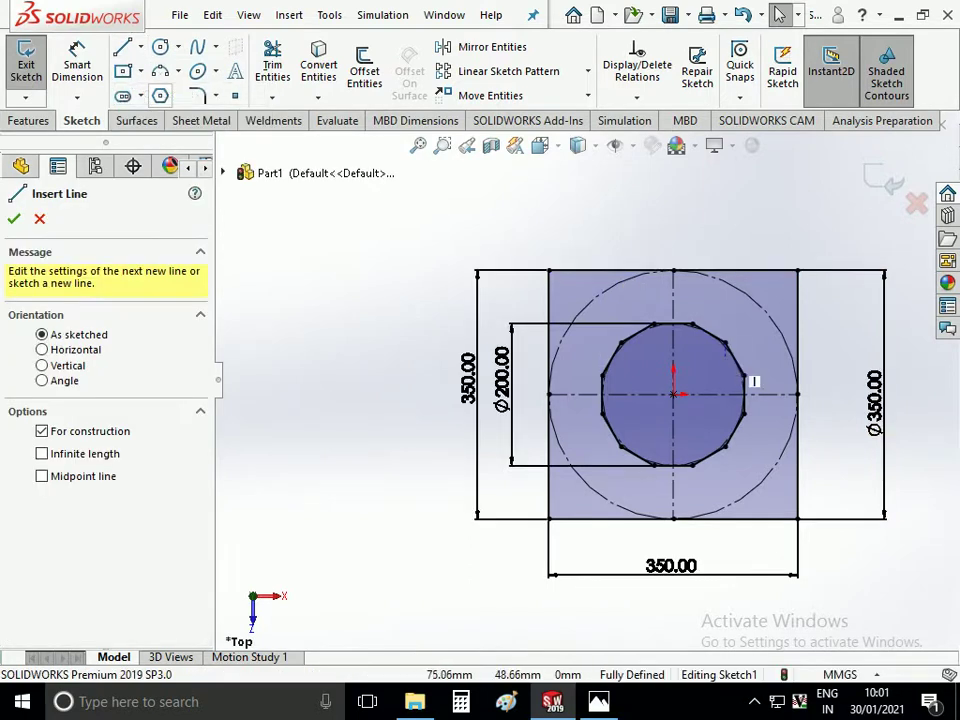
left_click(673, 393)
left_click(585, 481)
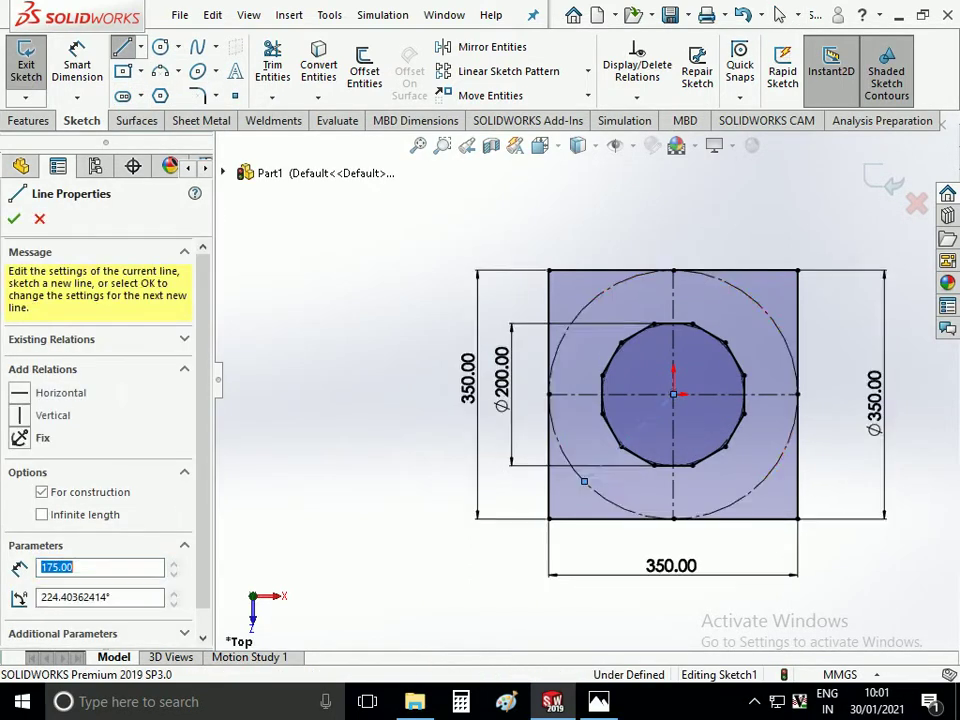
left_click(160, 47)
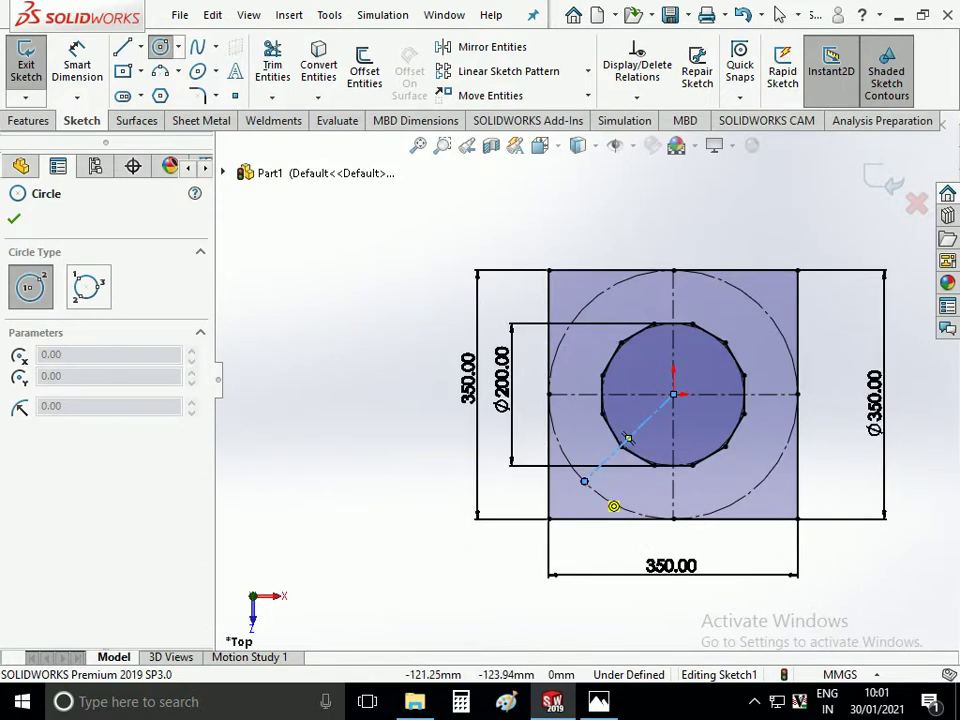
left_click(585, 481)
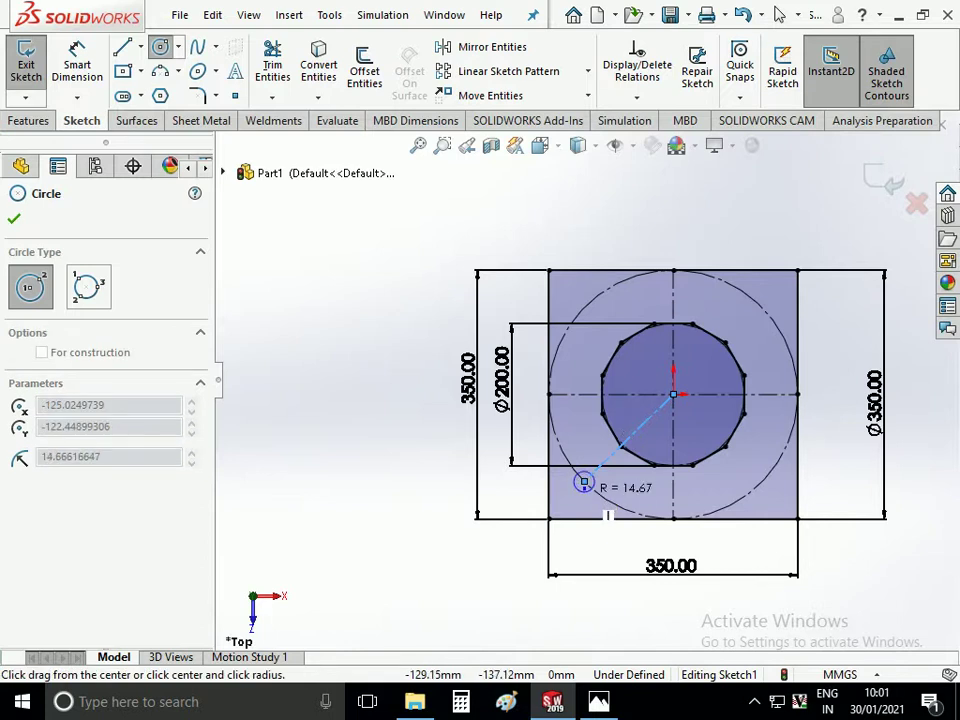
left_click(595, 488)
key("d")
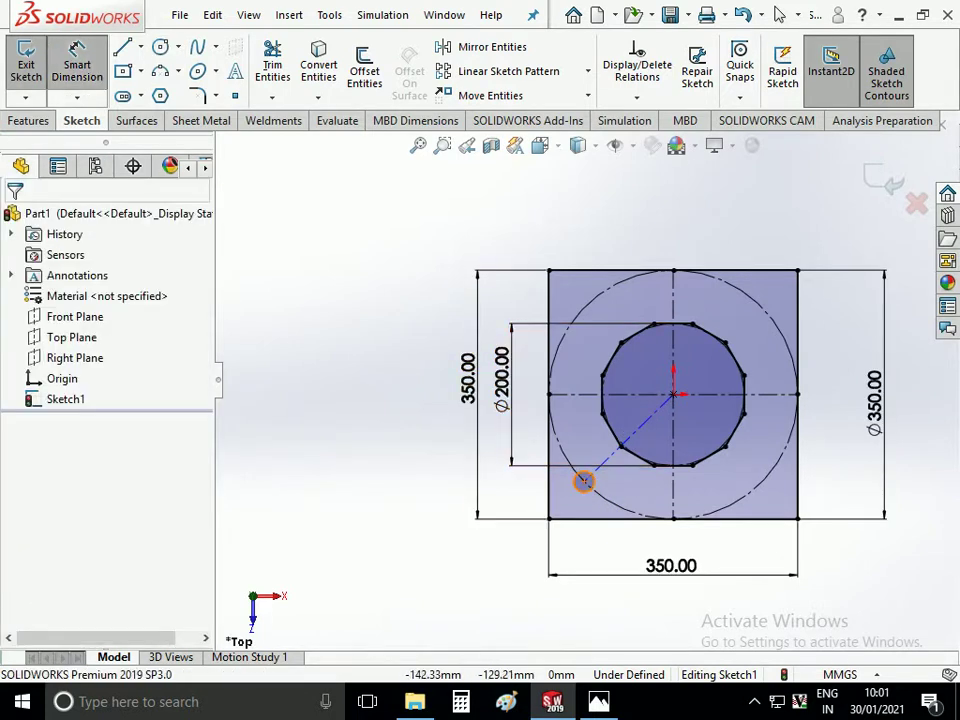
Dimension the small circle to a 36 mm diameter
left_click(583, 481)
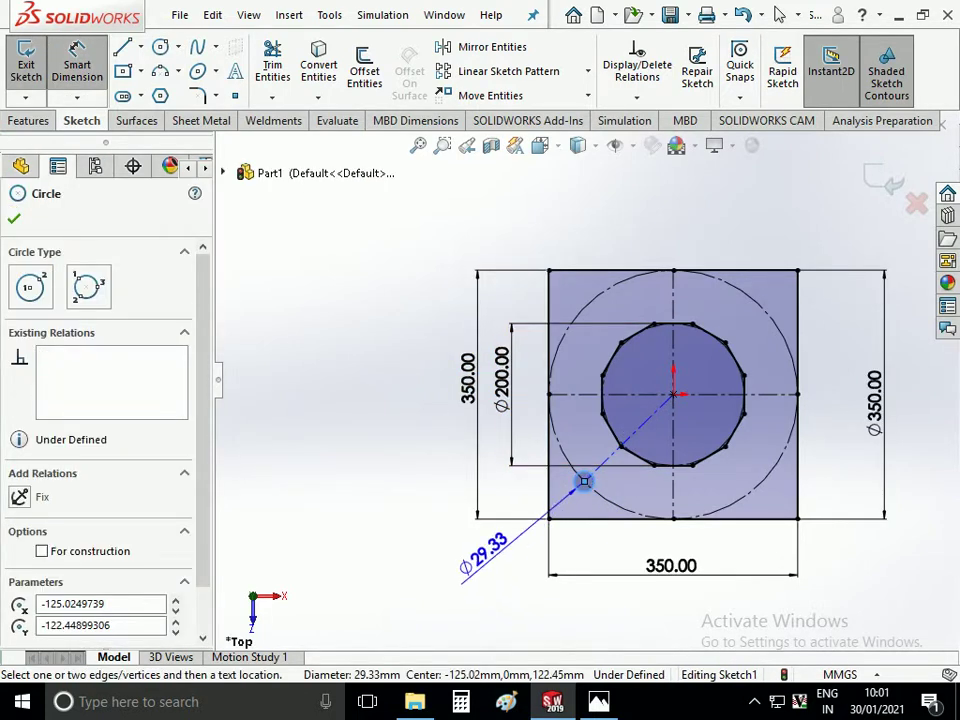
left_click(465, 580)
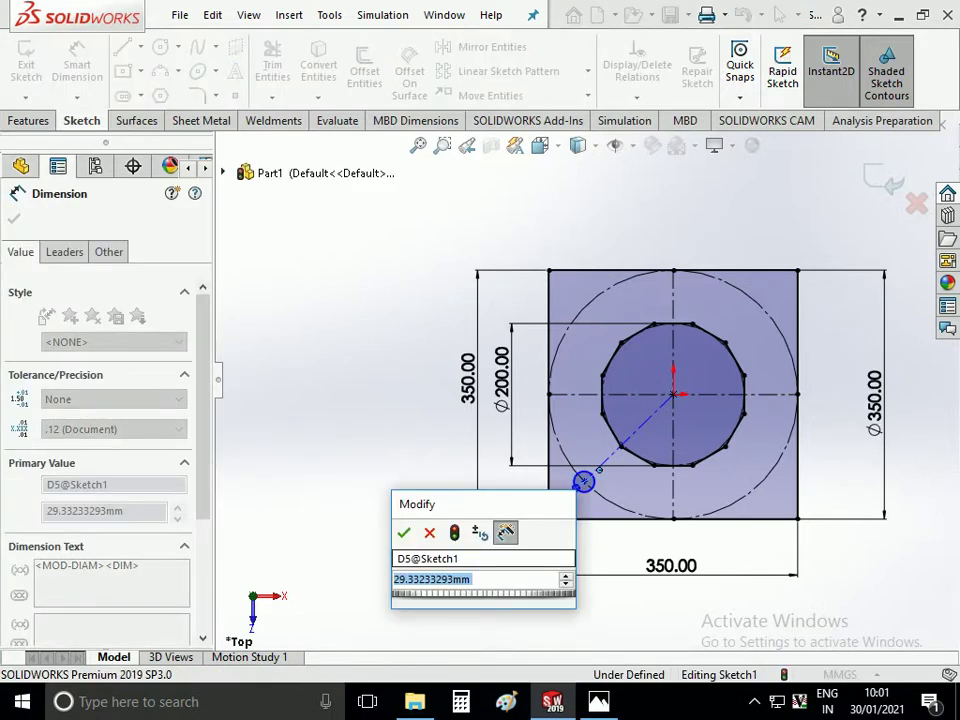
type("36")
key("Return")
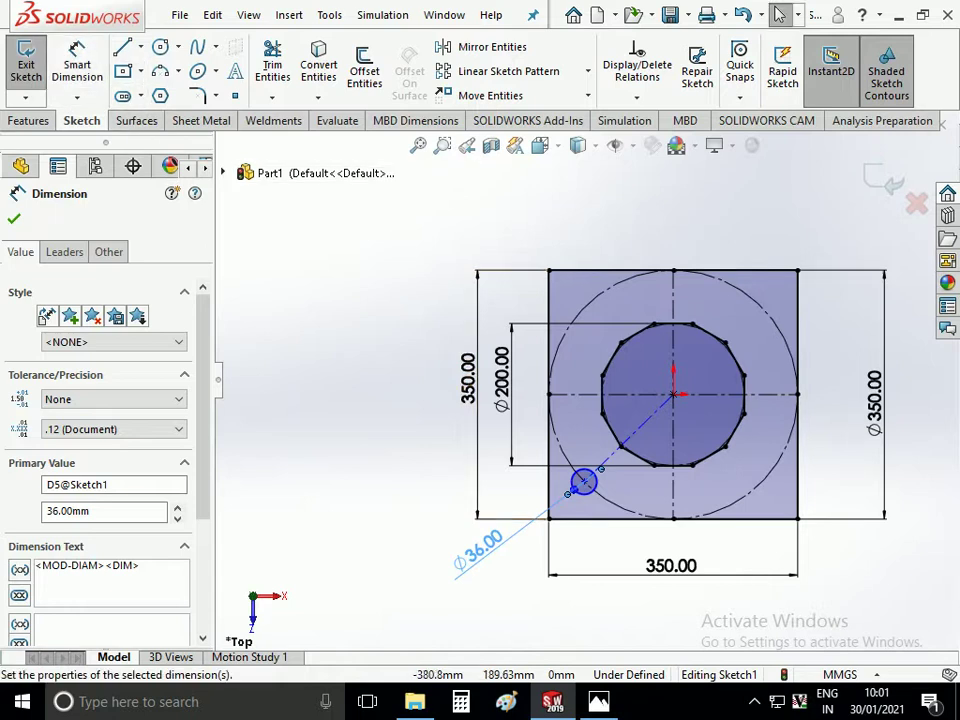
left_click(460, 483)
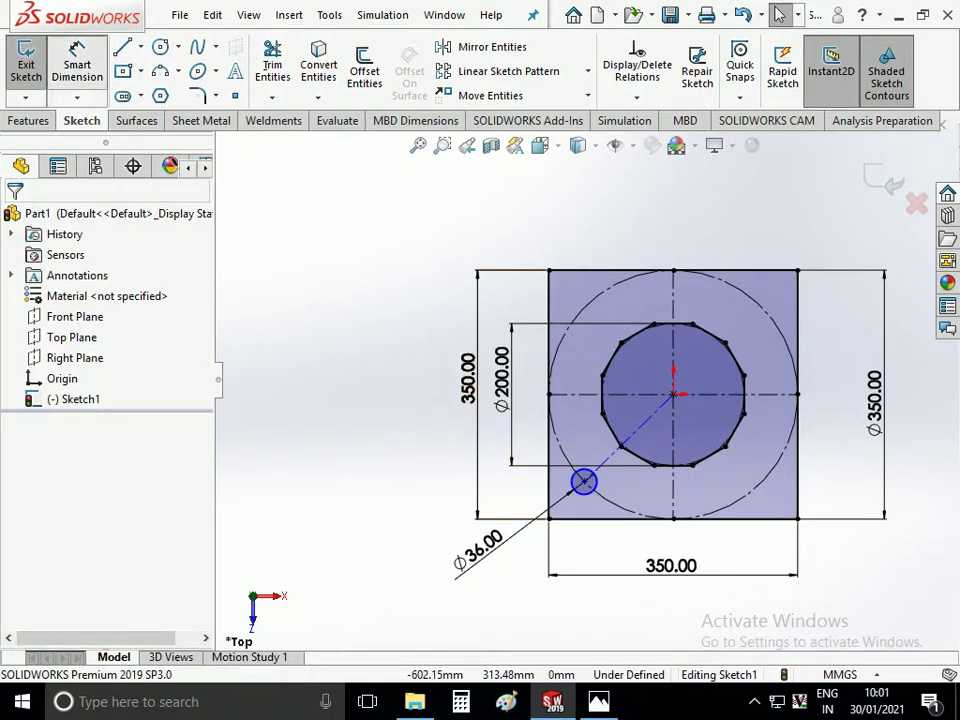
Set a 45° angle between the diagonal and vertical centrelines
left_click(77, 65)
left_click(630, 437)
left_click(673, 400)
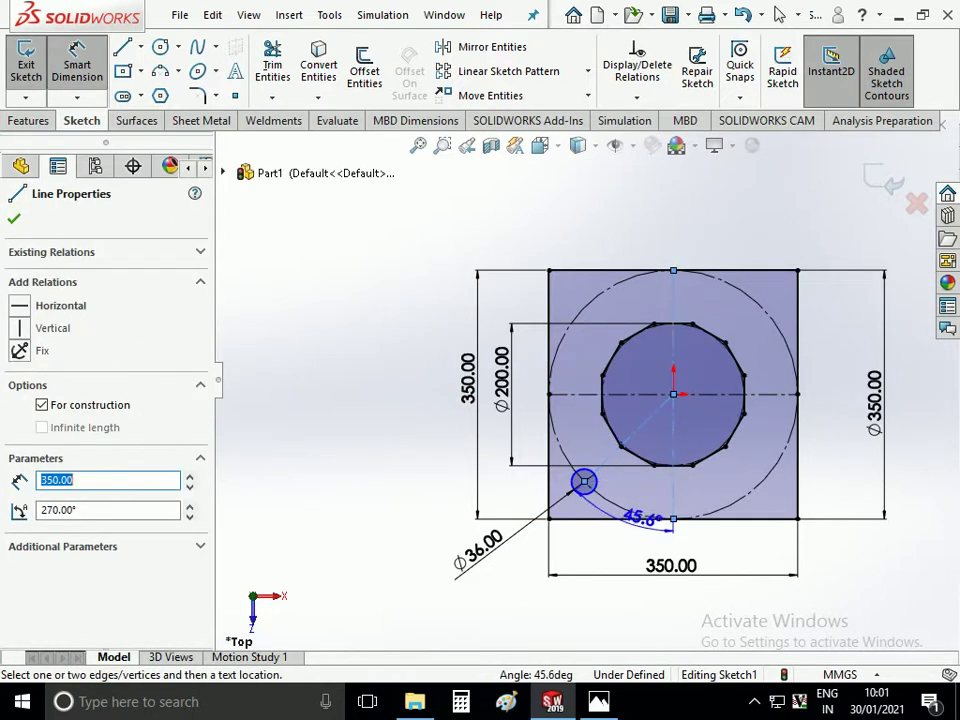
left_click(638, 500)
type("45")
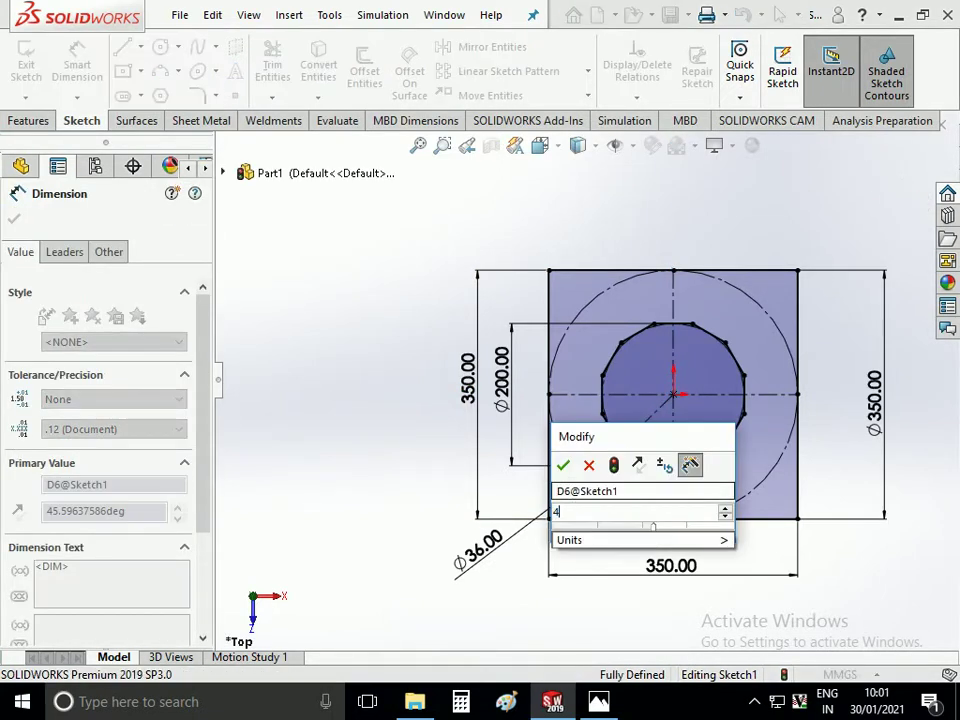
key("Return")
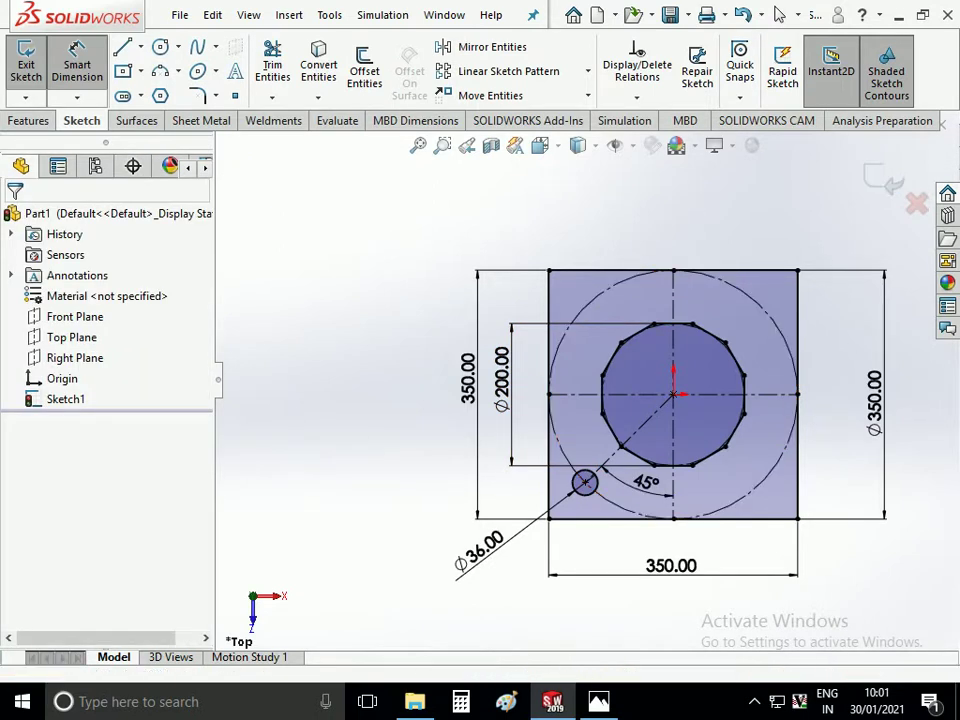
left_click(588, 71)
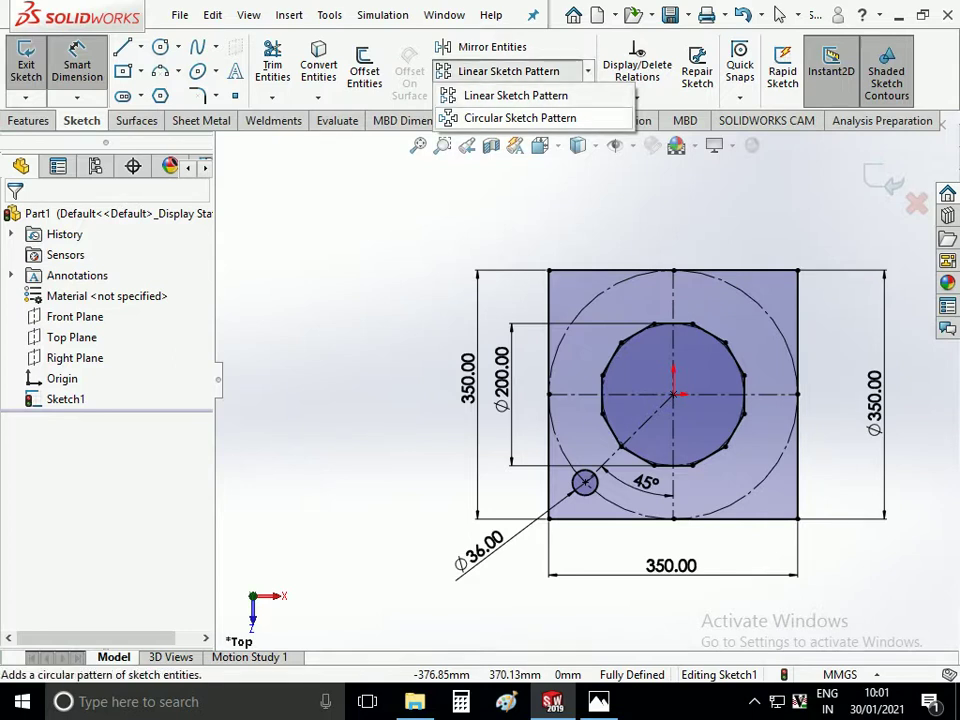
Circularly pattern the ∅36 circle into four holes around the centre
left_click(515, 118)
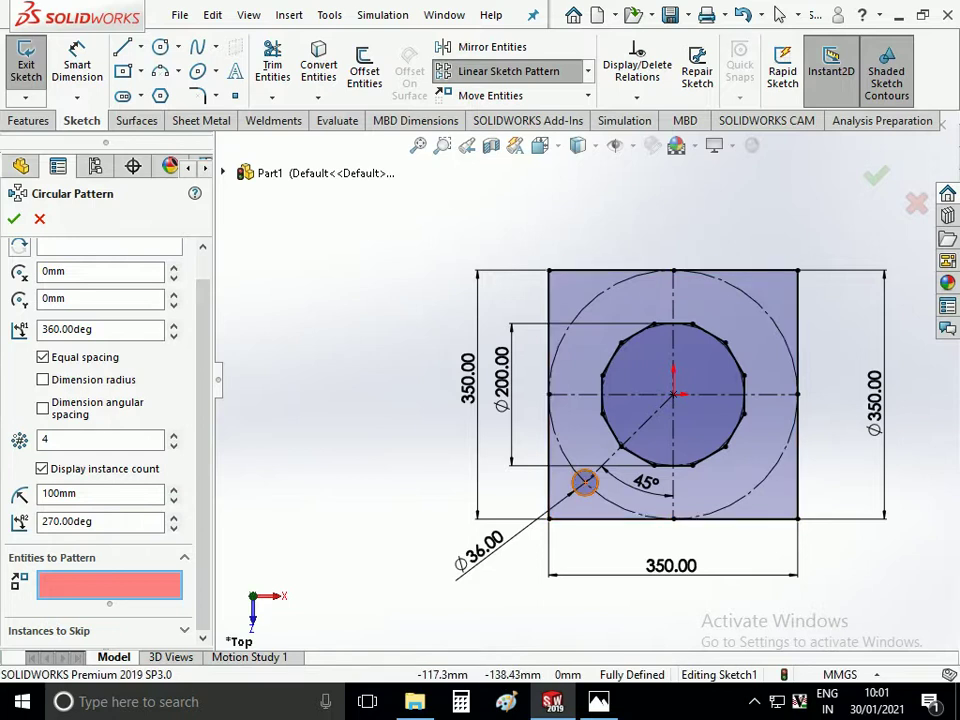
left_click(585, 483)
left_click(14, 218)
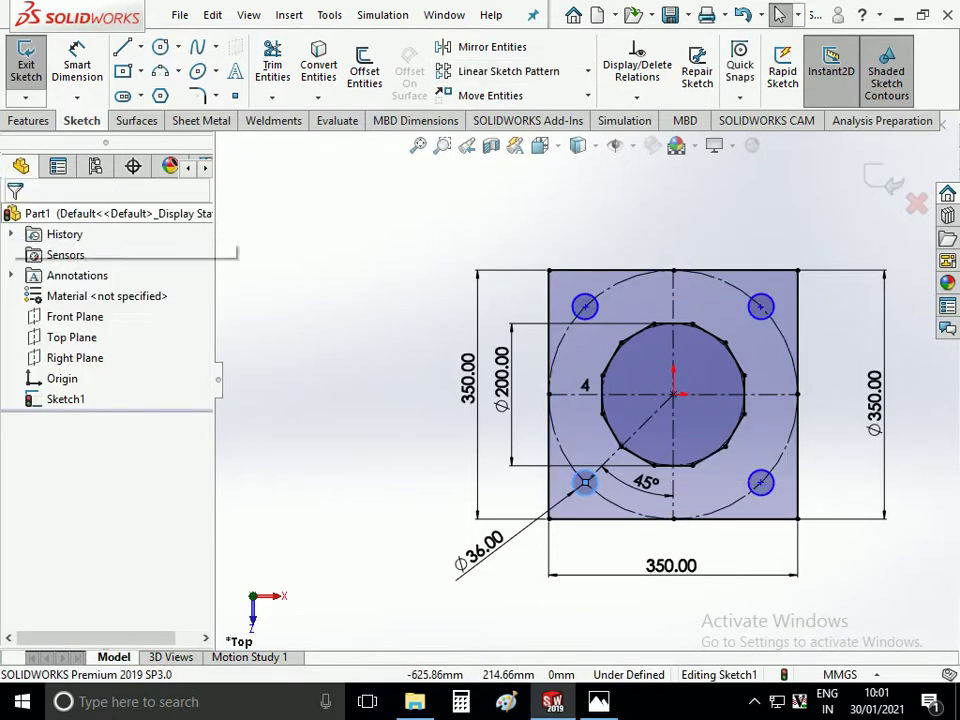
Extrude the sketch 20 mm into the base plate
left_click(28, 120)
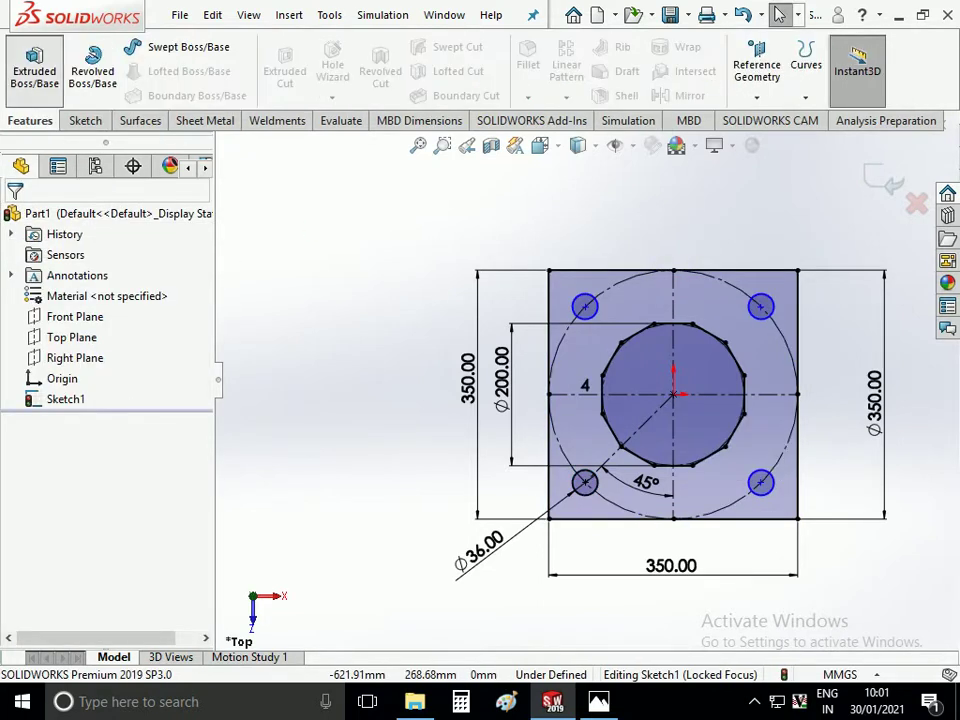
left_click(34, 70)
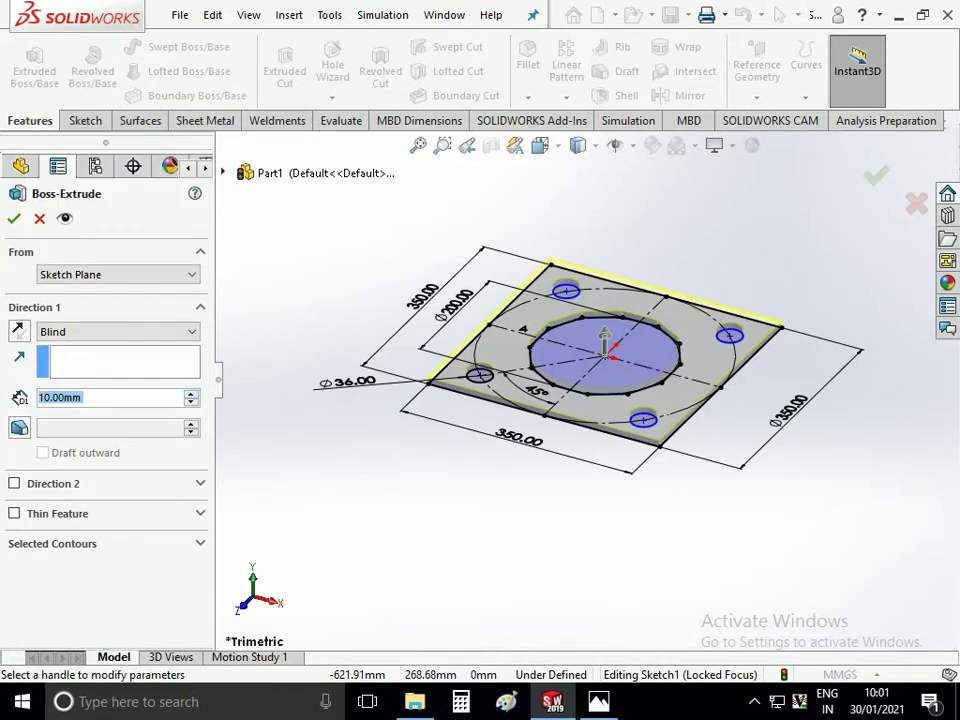
type("20")
key("Return")
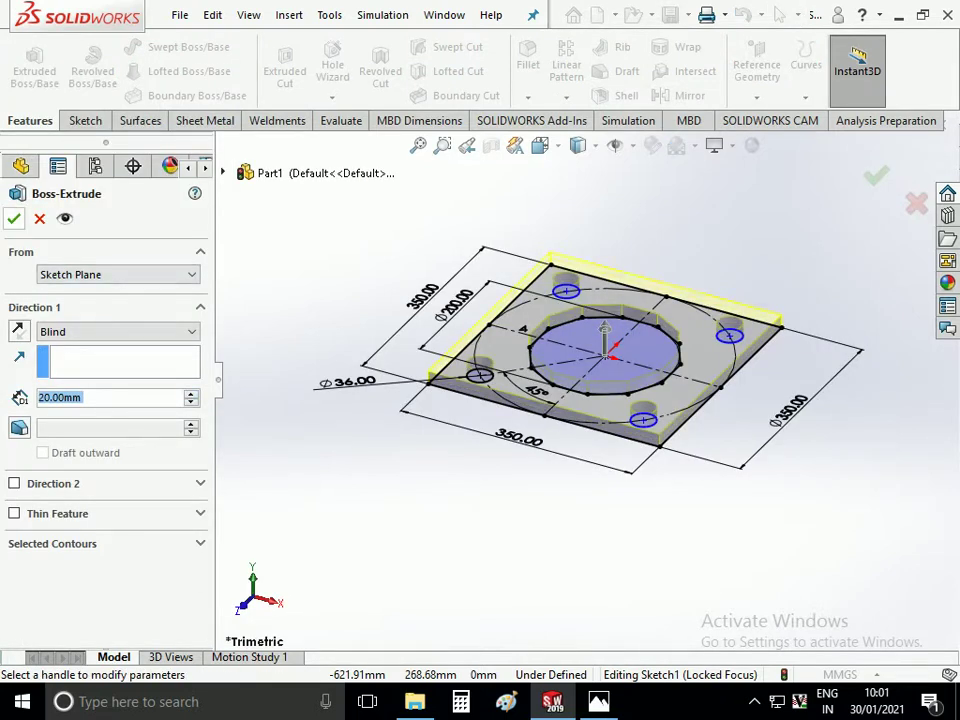
key("Return")
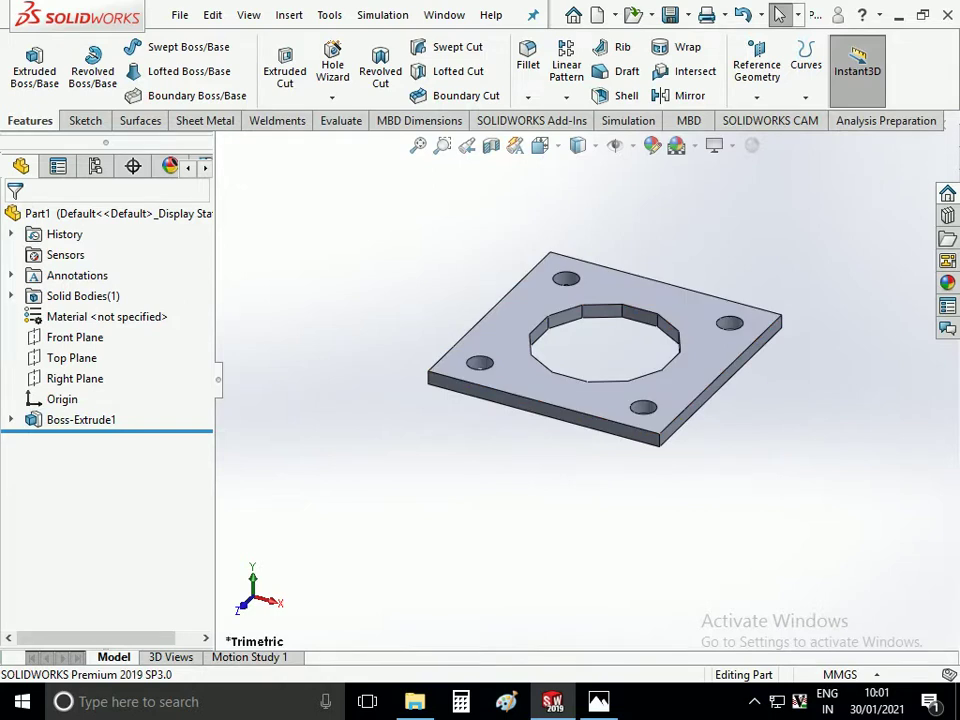
Apply the White Neon Tube appearance from the Lights library to the plate
left_click(947, 282)
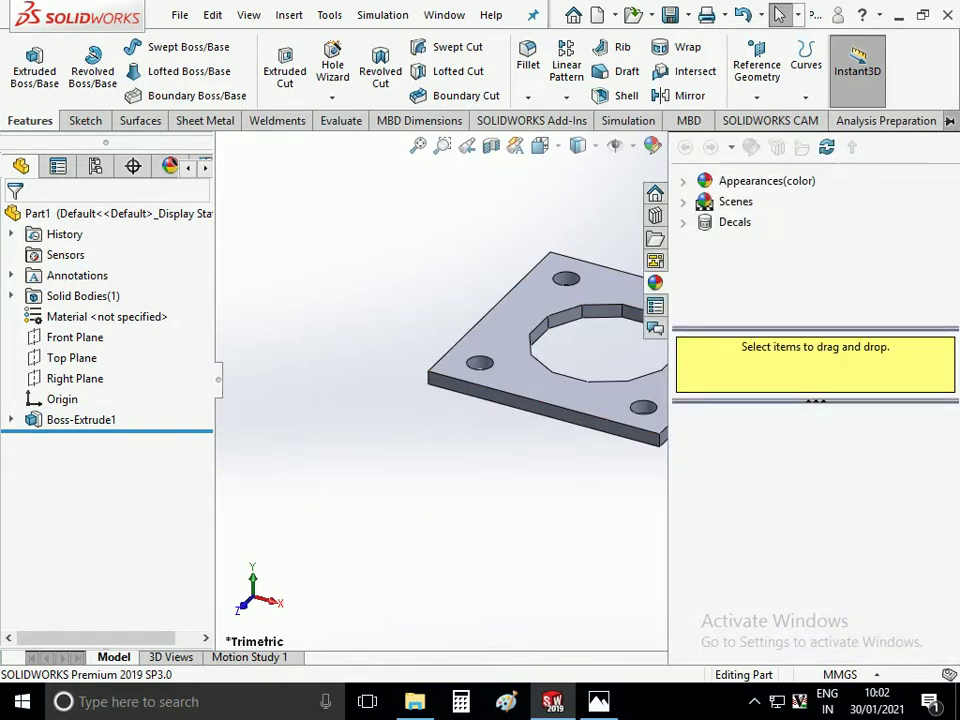
left_click(766, 181)
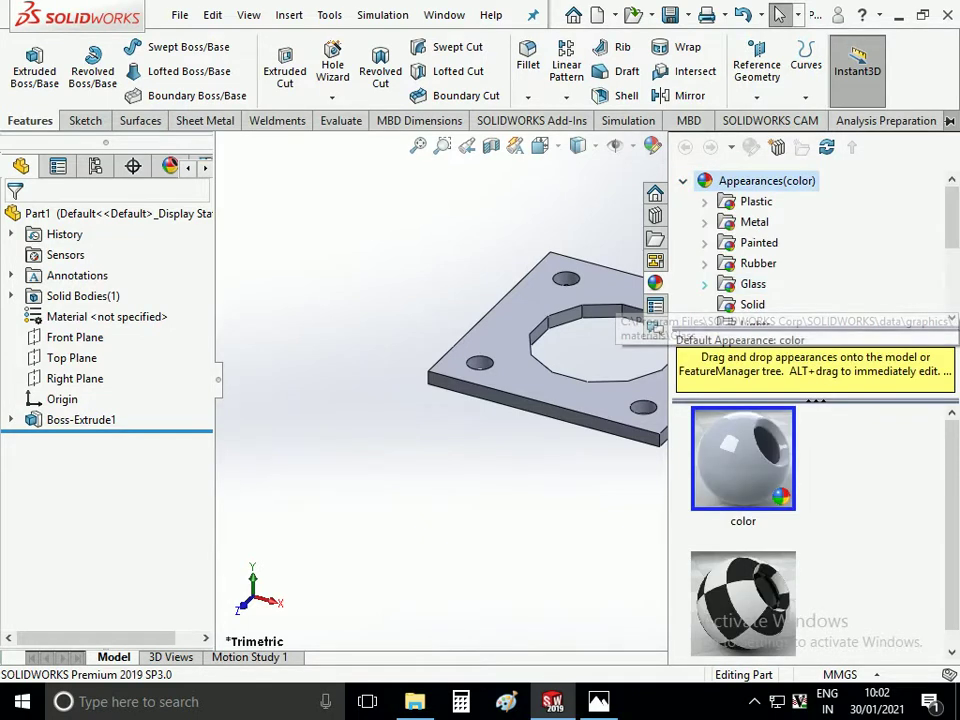
left_click(704, 284)
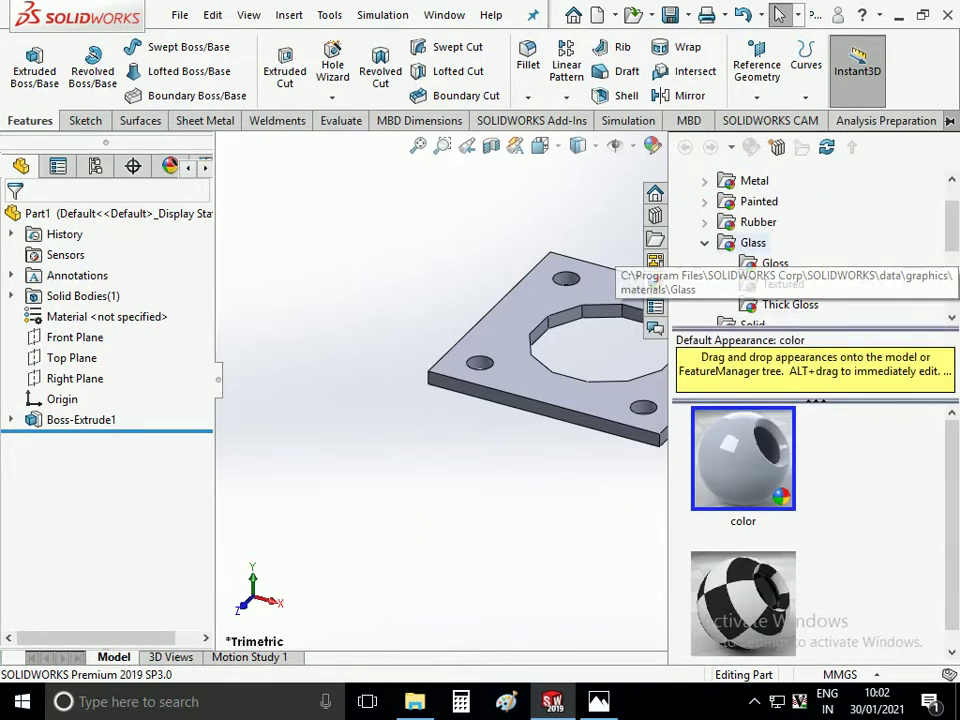
scroll(740, 230, "down", 2)
left_click(704, 222)
left_click(789, 263)
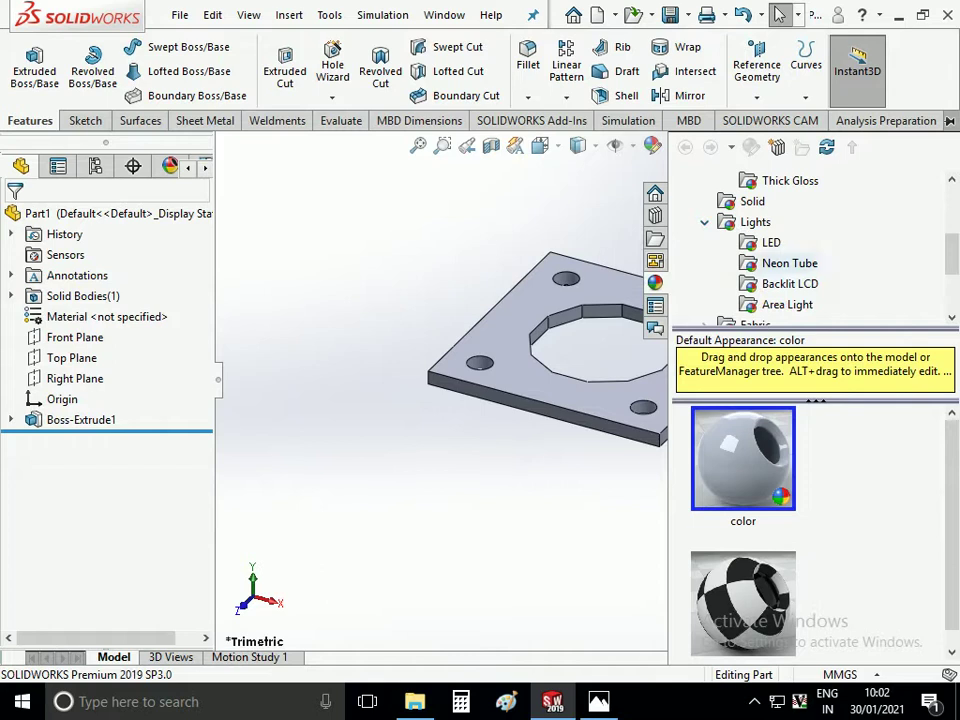
scroll(743, 530, "down", 3)
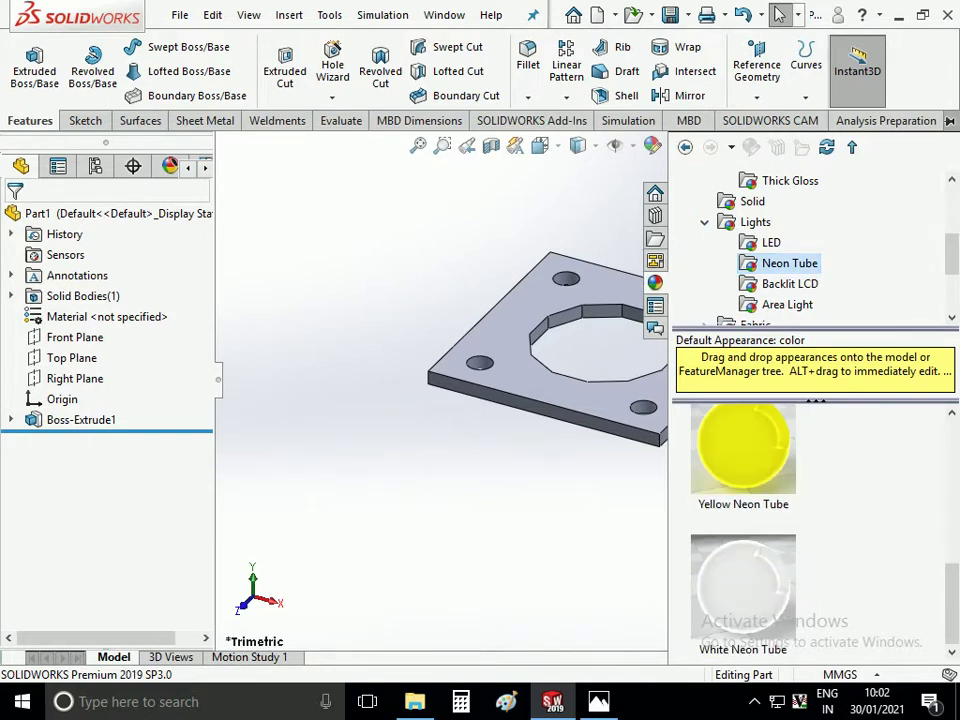
left_click_drag(743, 585, 640, 318)
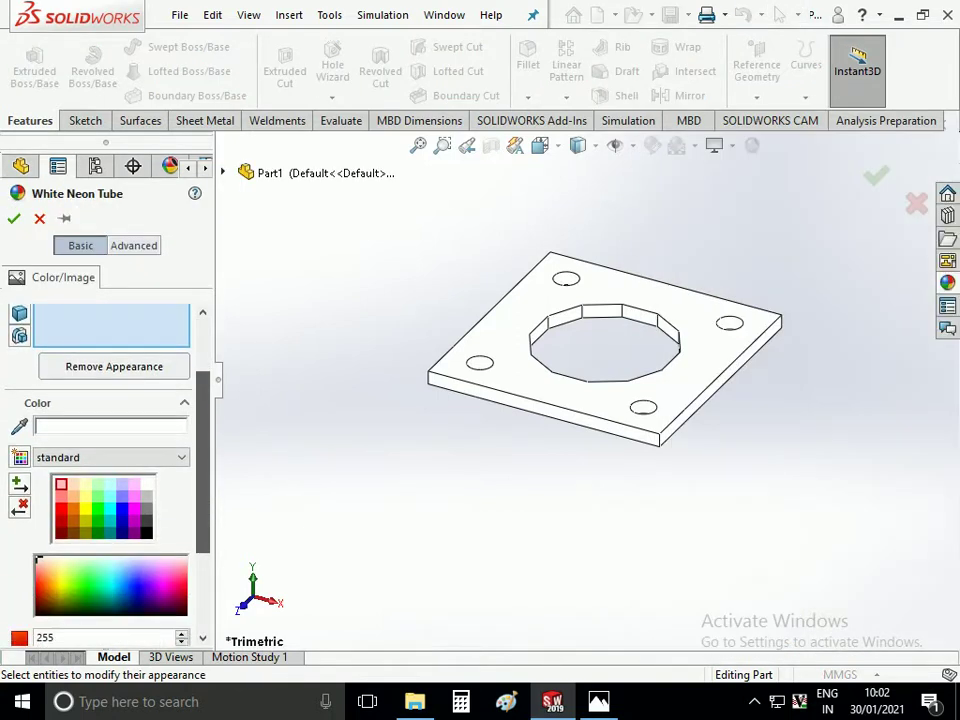
Change the plate's colour to magenta and accept it
left_click(162, 587)
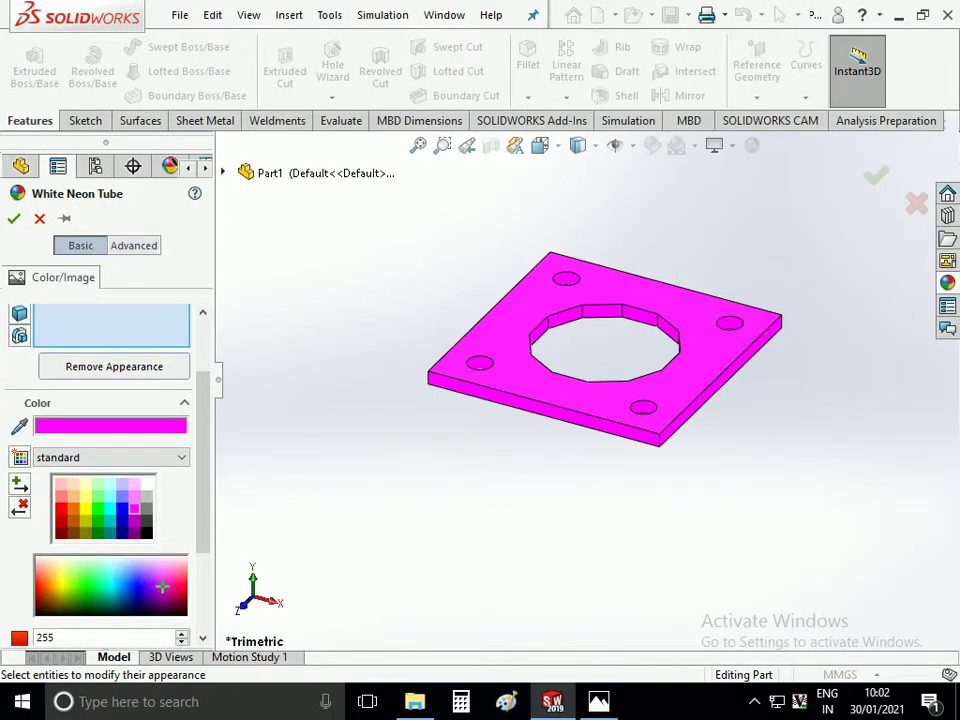
key("Return")
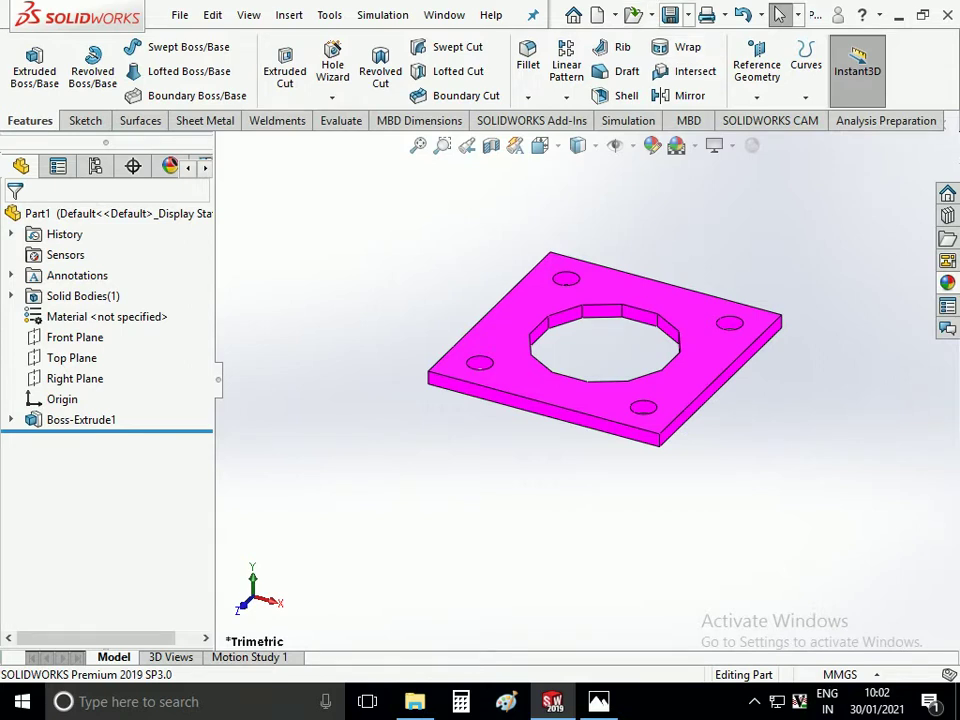
key("ctrl+s")
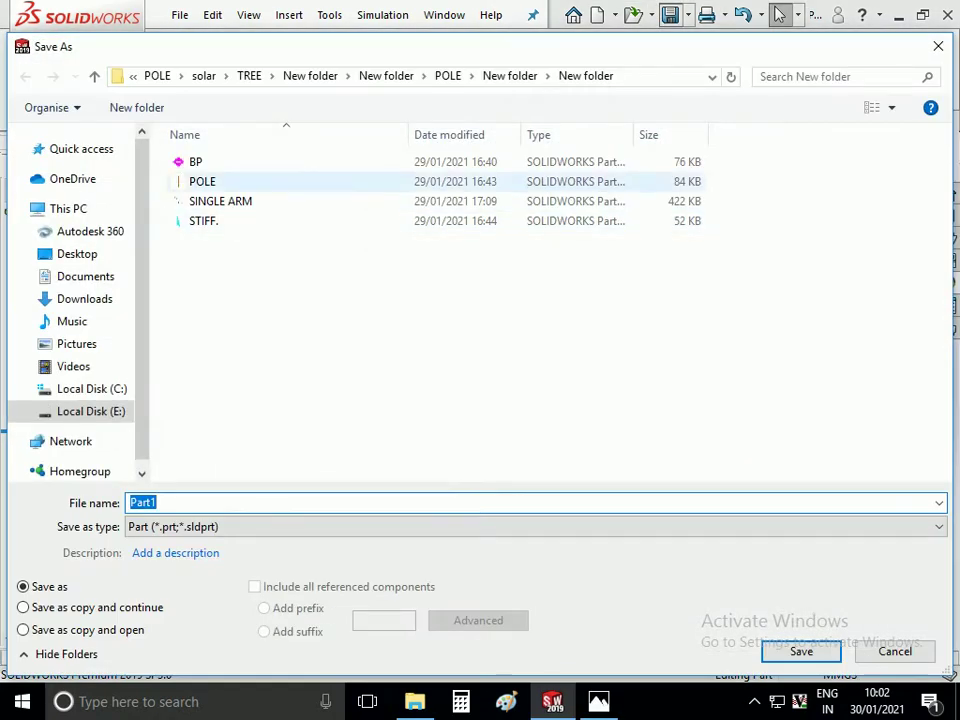
Save the part as BP inside a newly created empty folder
left_click(137, 108)
key("Return")
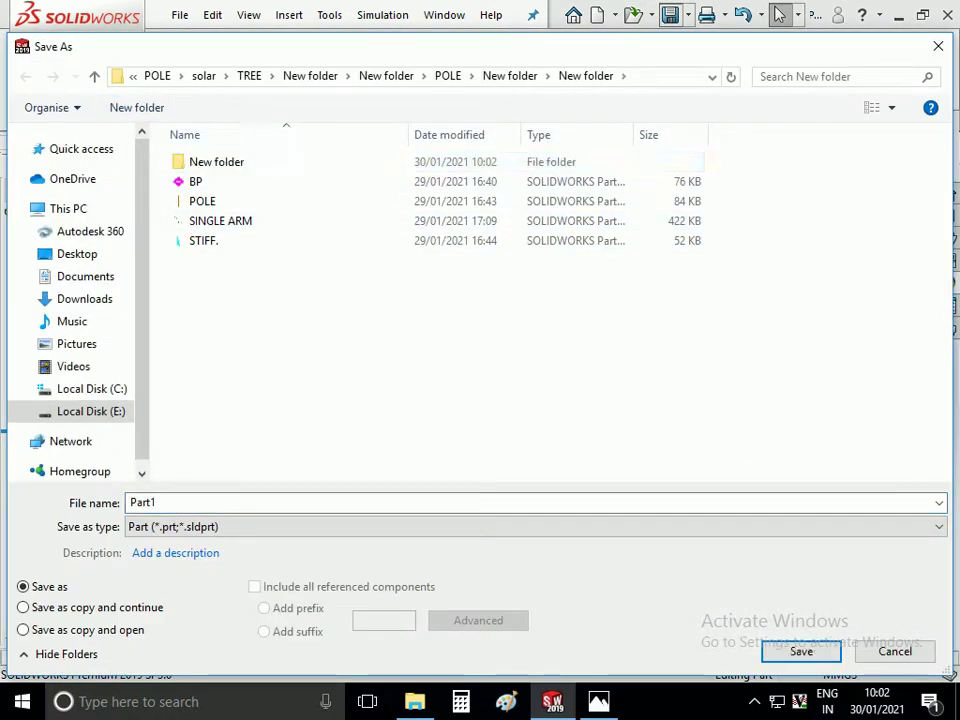
double_click(214, 161)
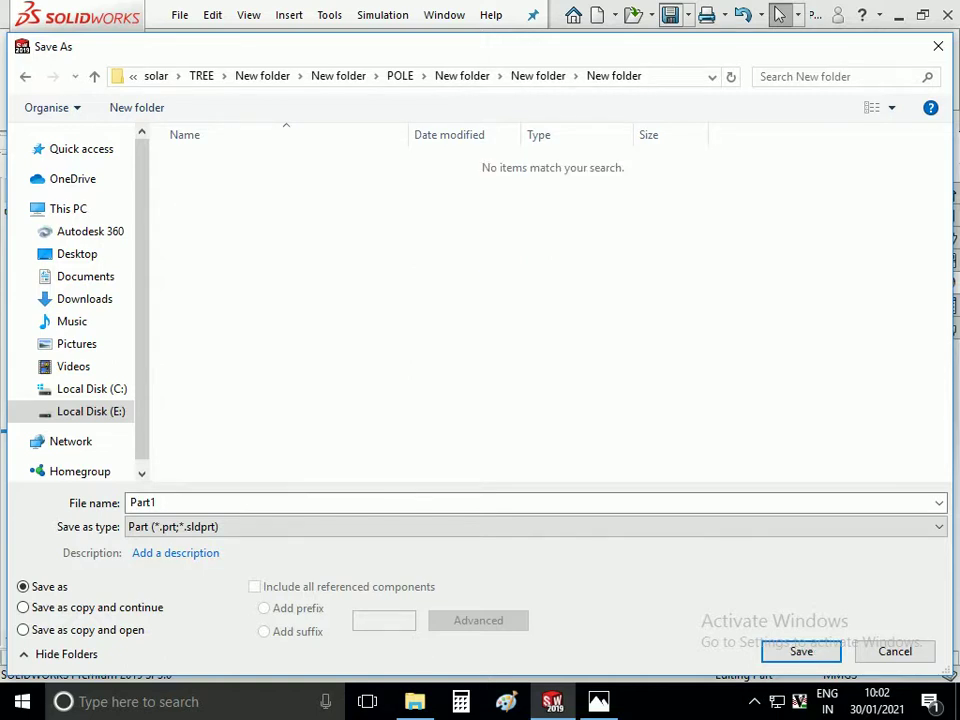
key("Tab")
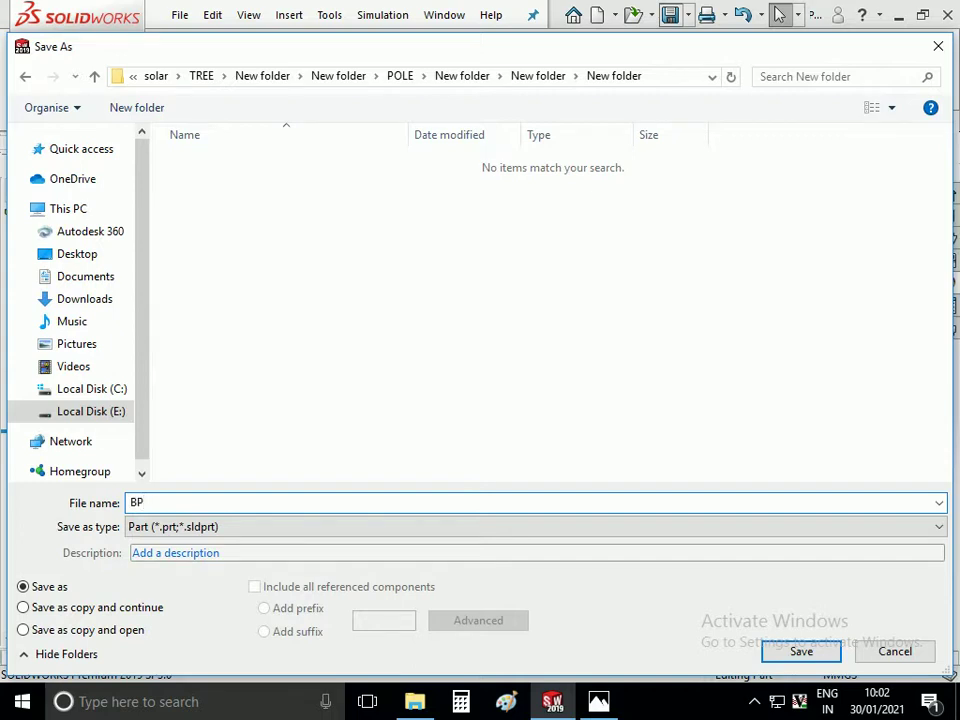
key("Return")
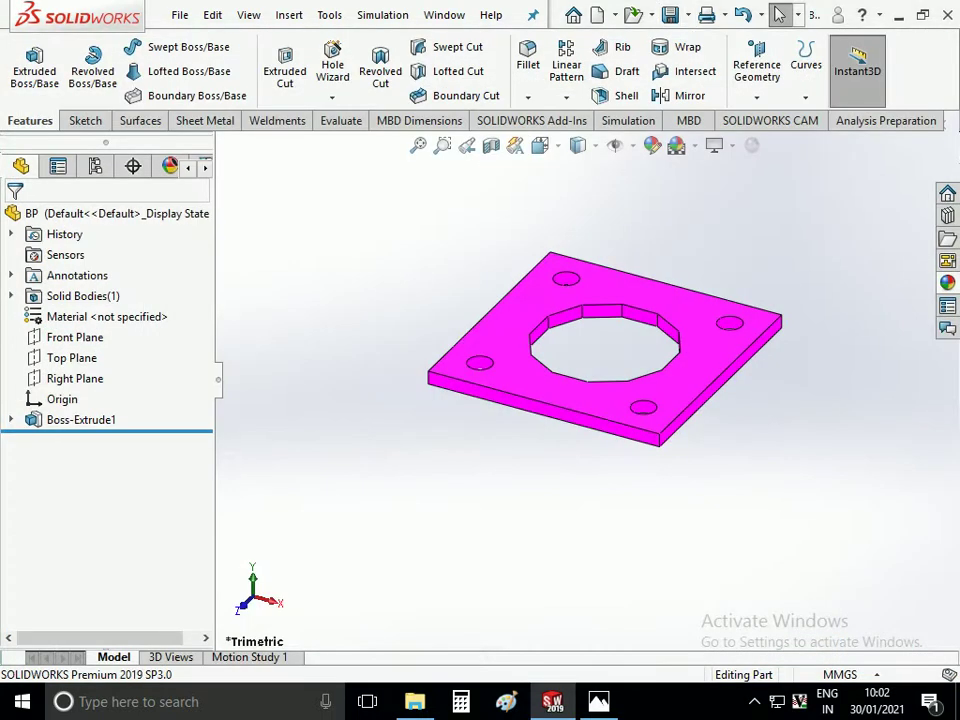
middle_click_drag(385, 276, 372, 331, "ctrl")
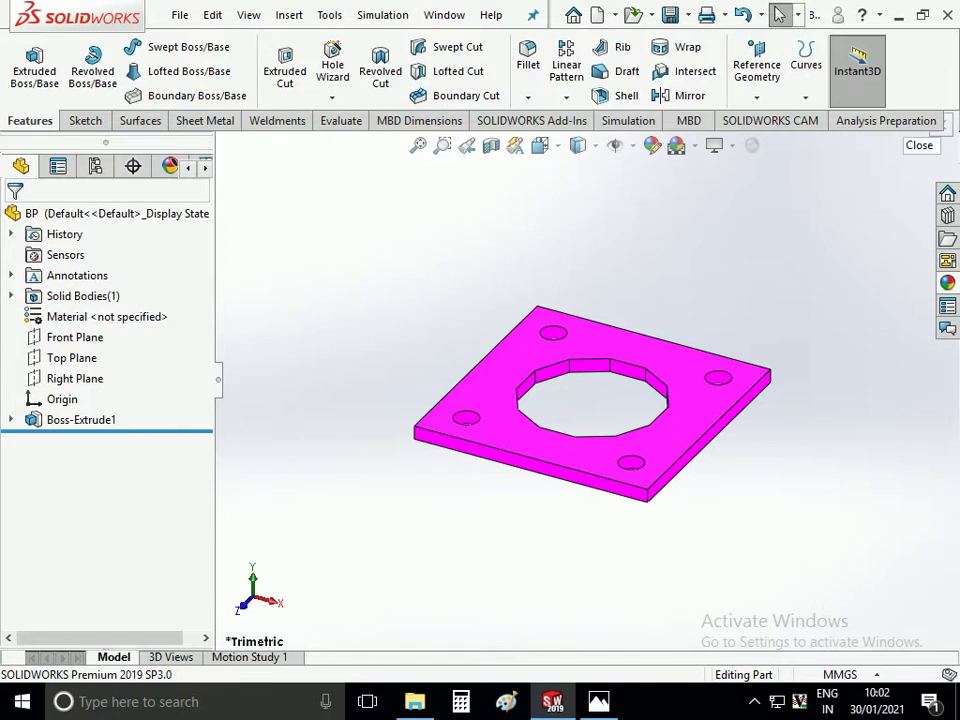
Close BP and create a new blank part, Part2
left_click(945, 121)
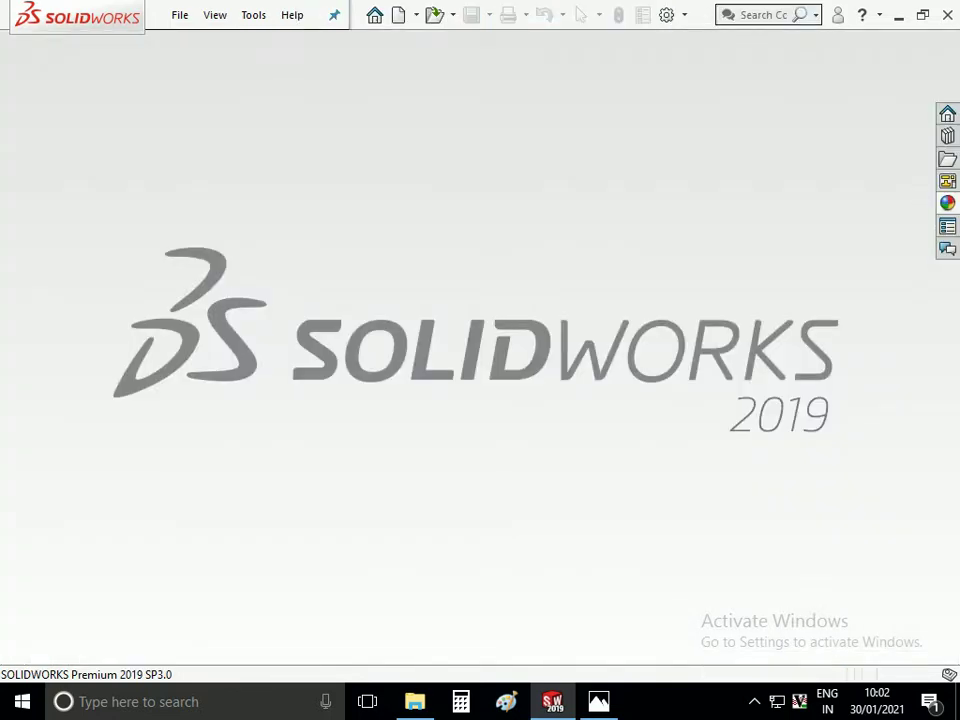
left_click(398, 14)
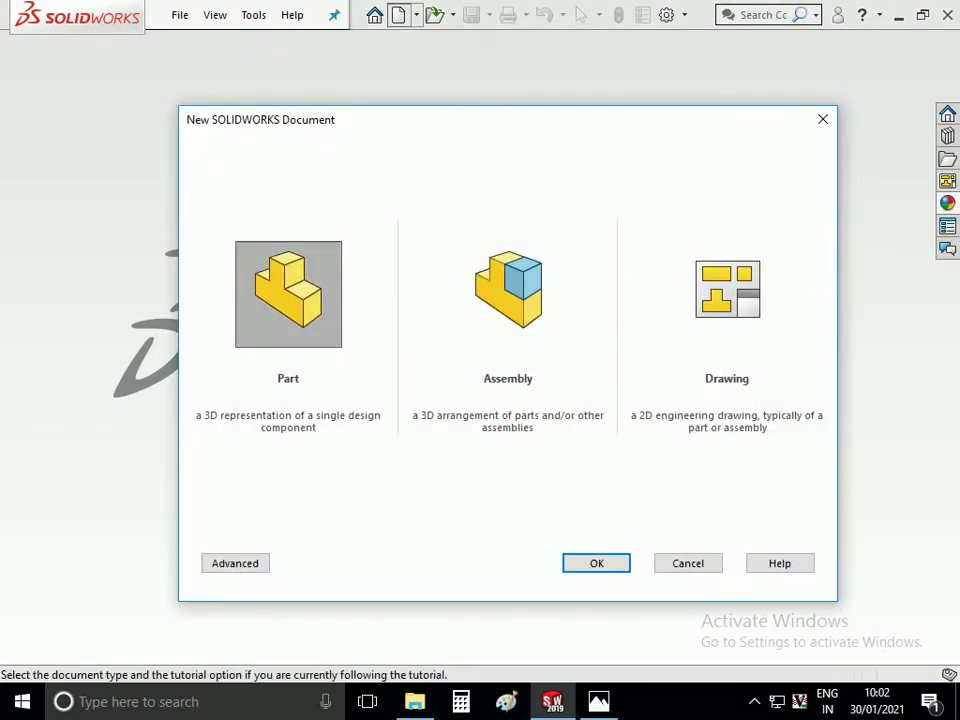
key("Return")
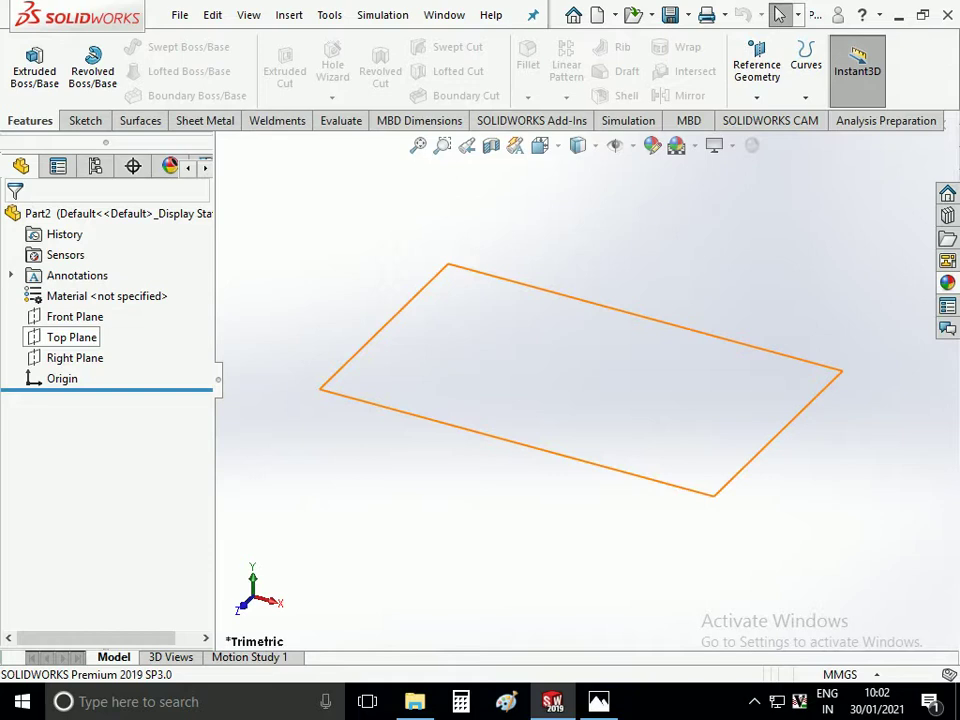
left_click(75, 357)
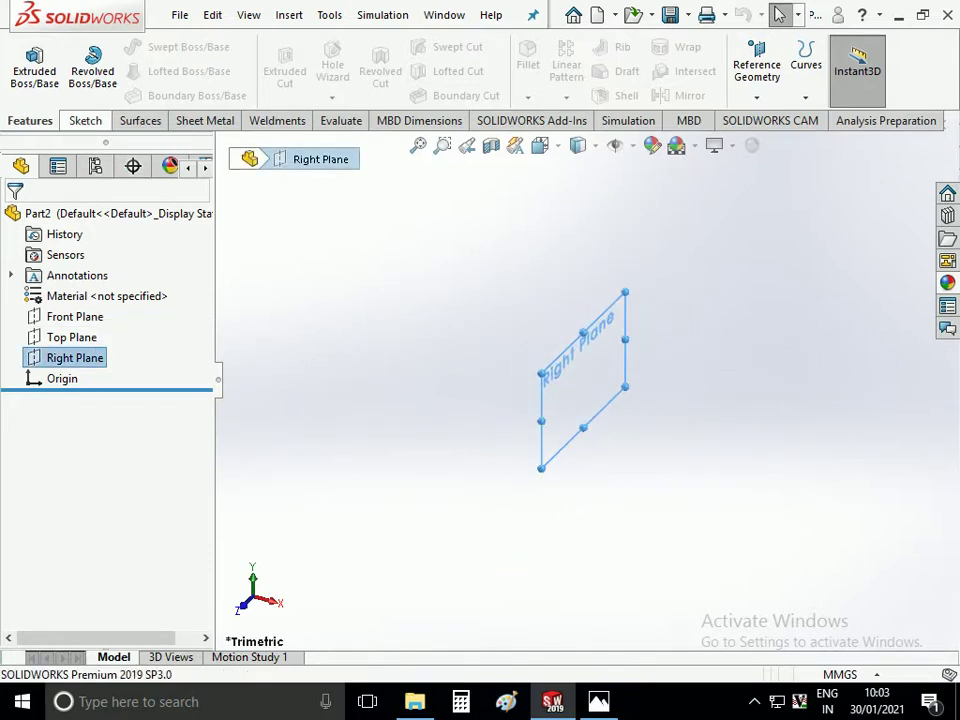
left_click(757, 96)
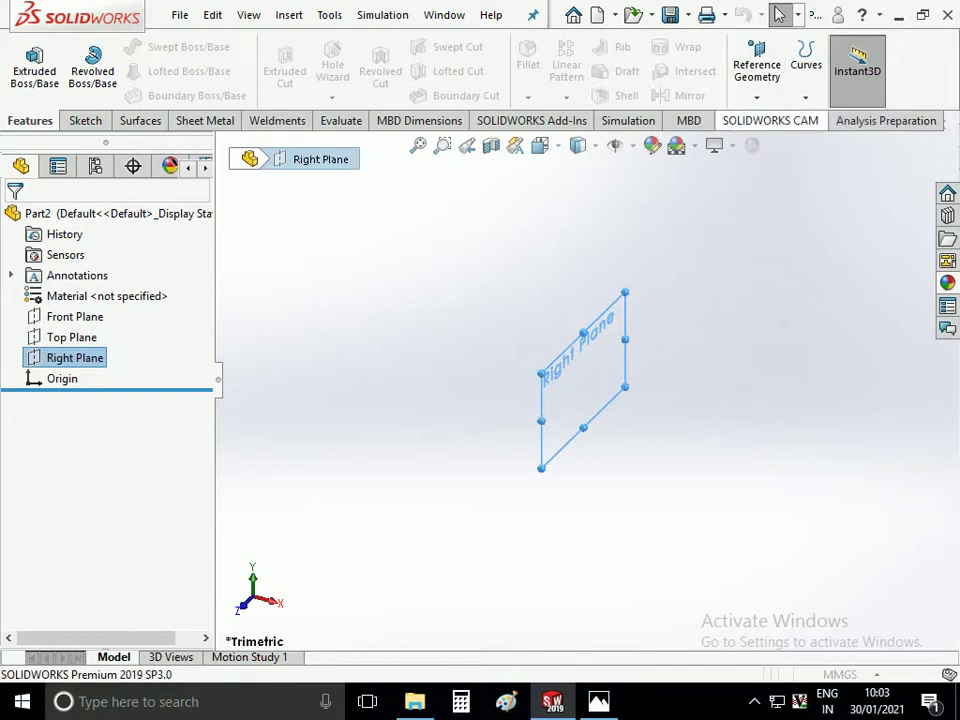
middle_click_drag(440, 250, 440, 320)
type("1000")
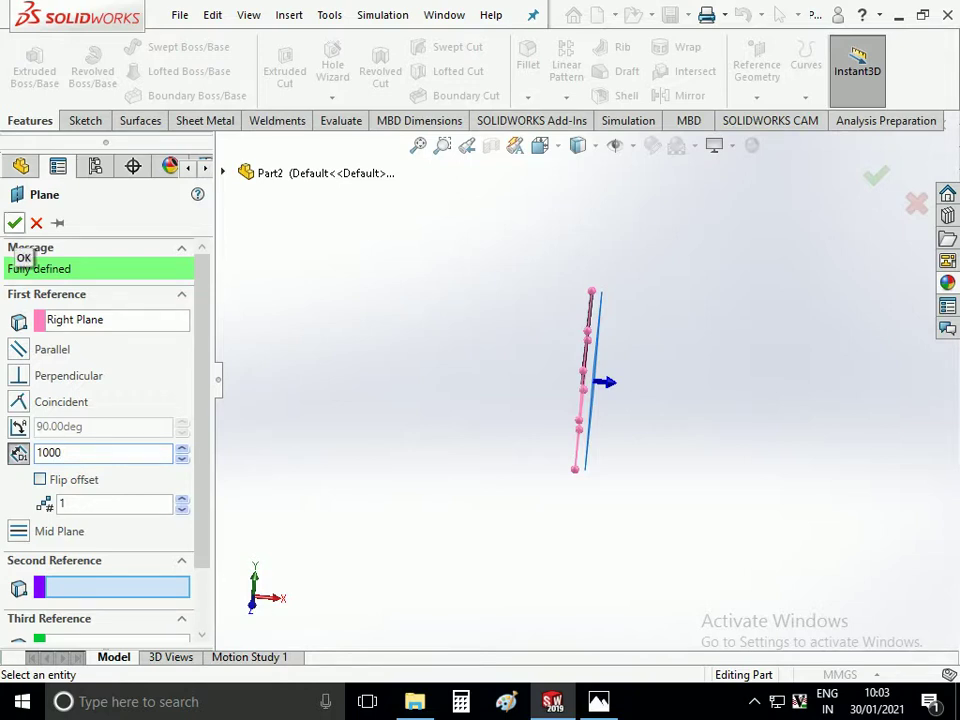
left_click(36, 222)
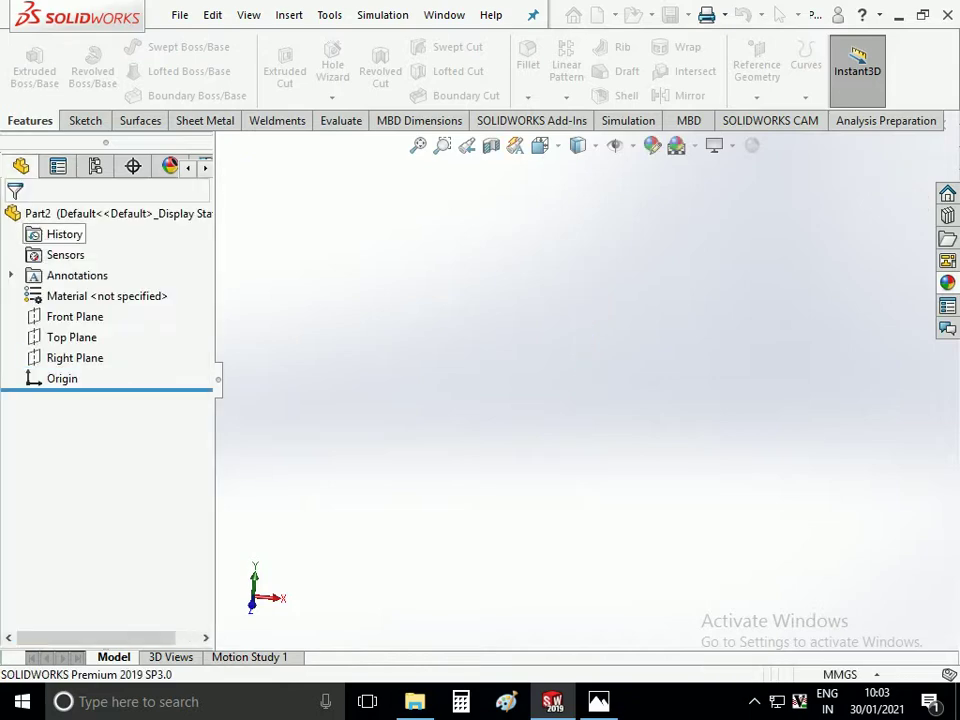
left_click(72, 337)
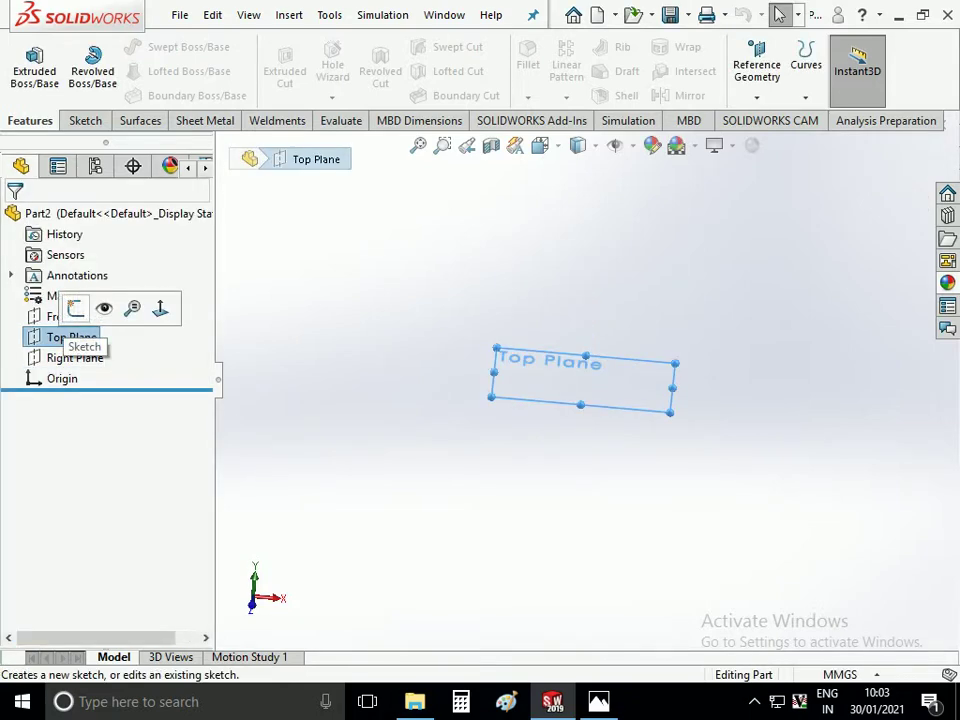
Start a Top Plane sketch viewed Normal To and draw a circle at the origin
left_click(75, 308)
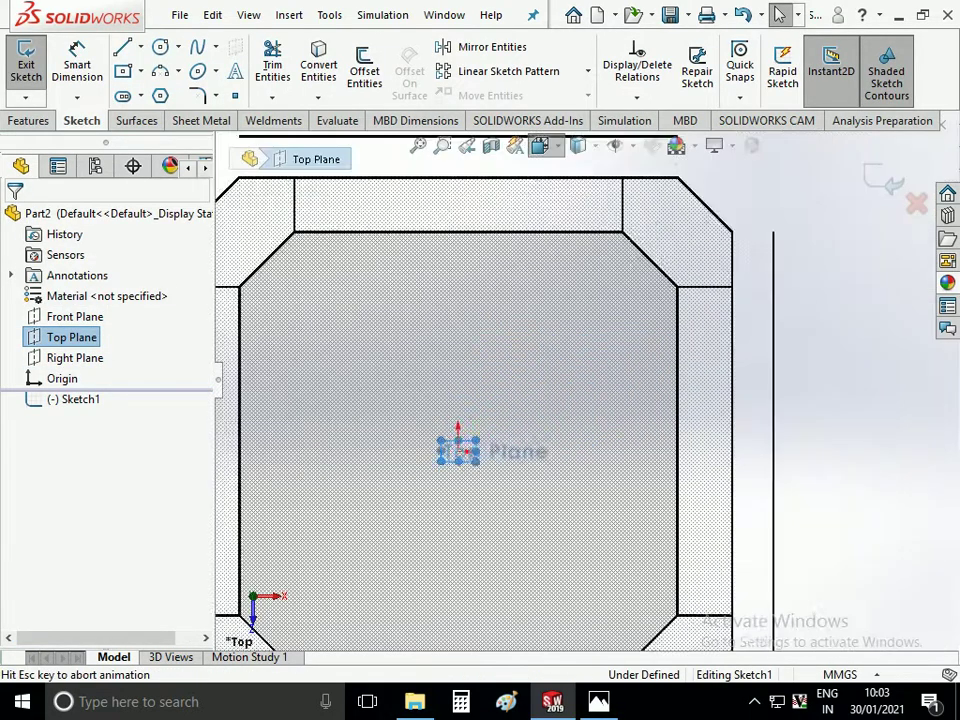
left_click(540, 145)
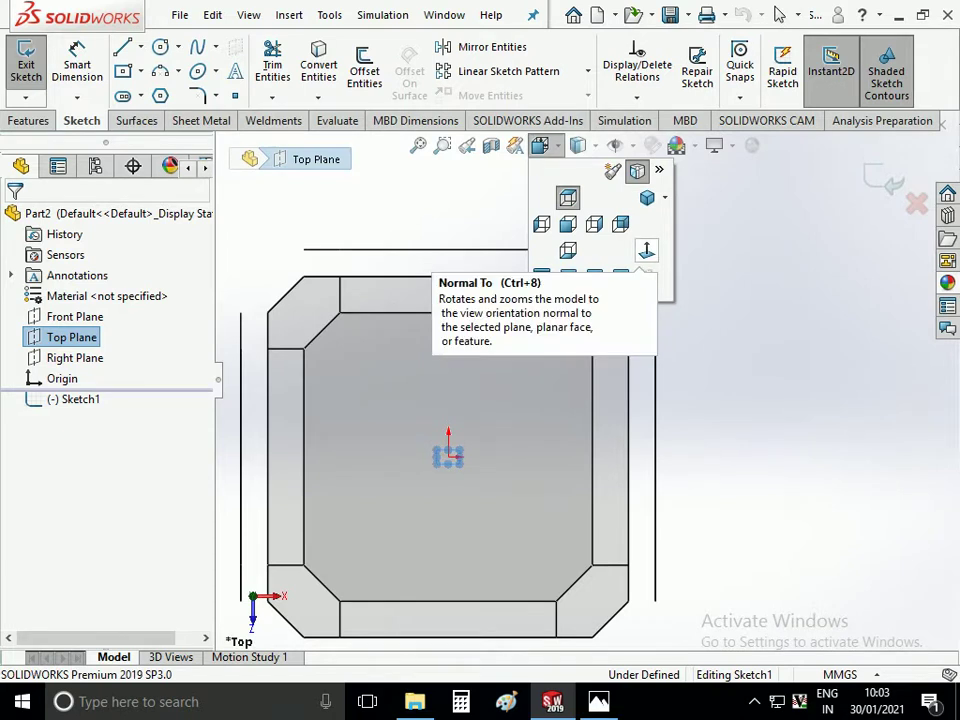
left_click(646, 250)
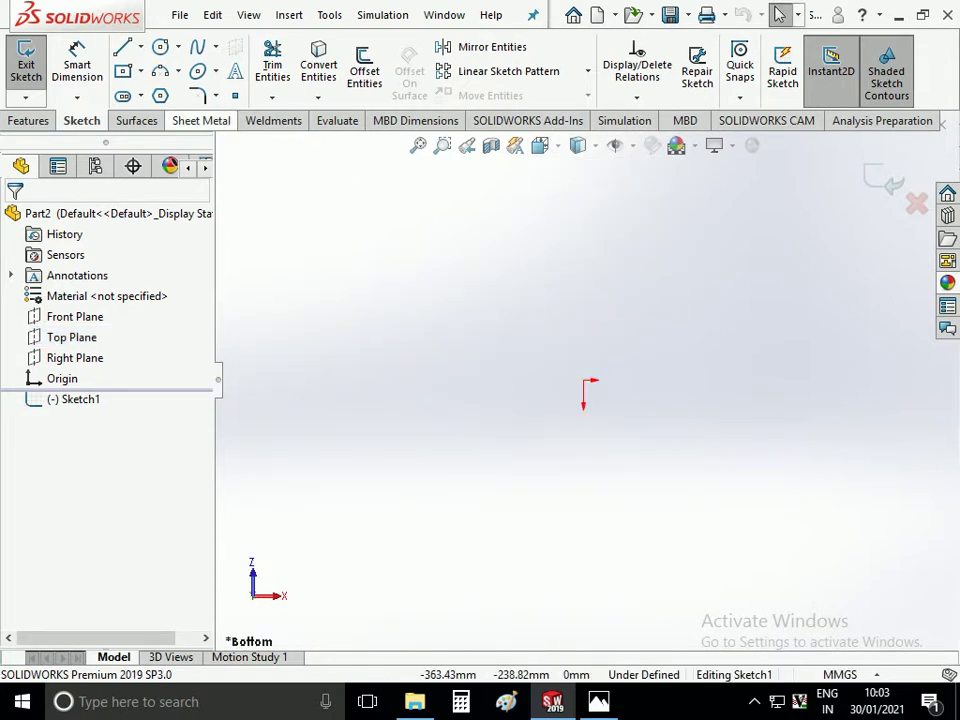
left_click(160, 47)
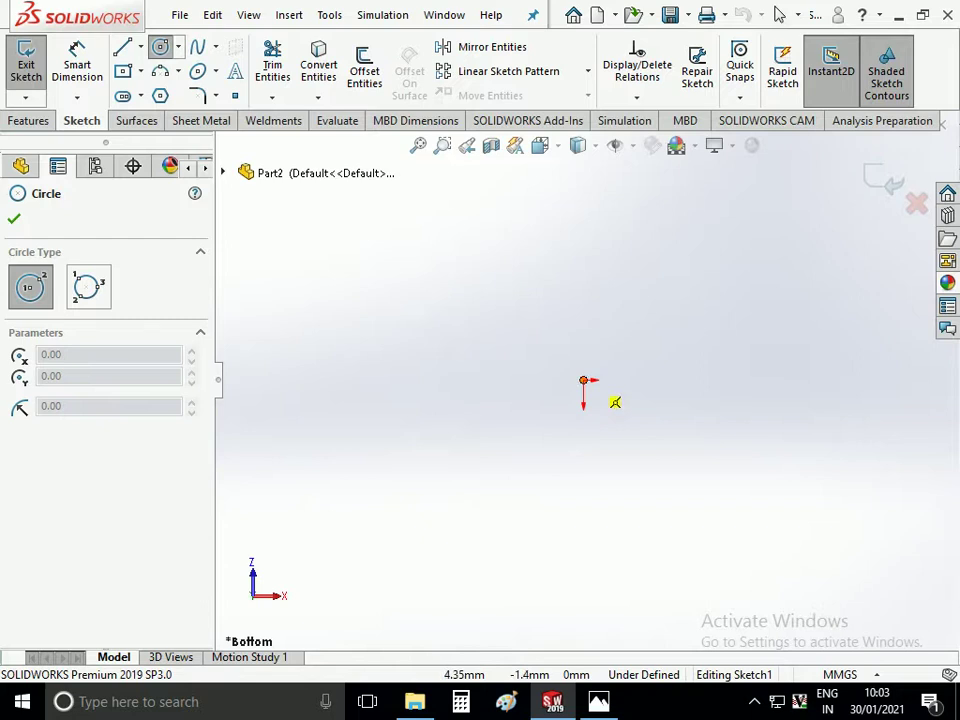
left_click(583, 380)
left_click(630, 345)
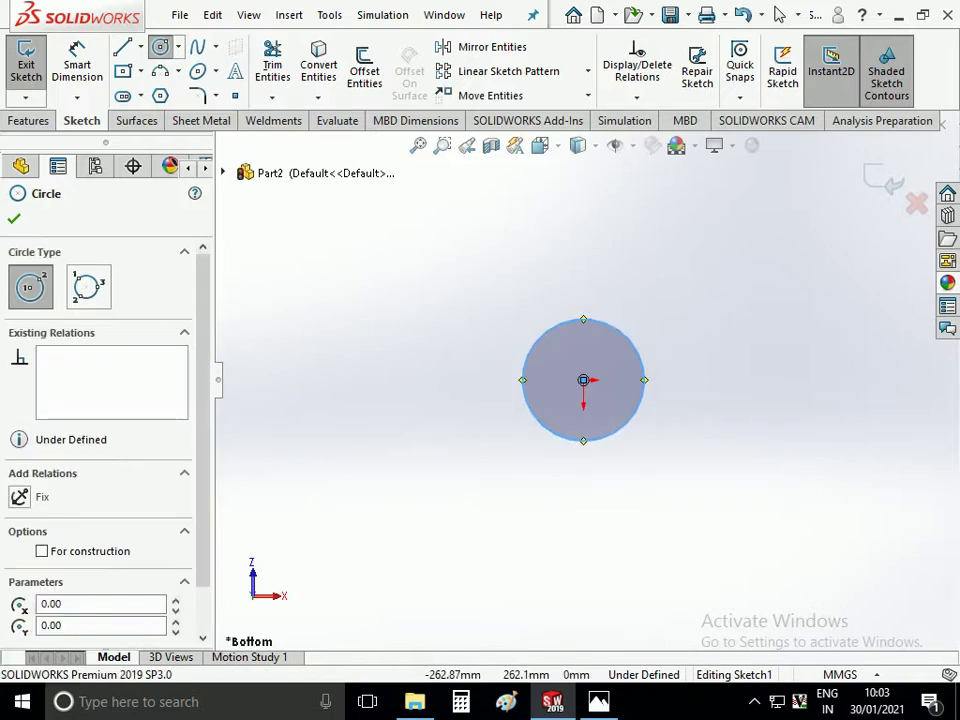
Dimension the circle to a 101 mm diameter and exit the sketch
left_click(76, 55)
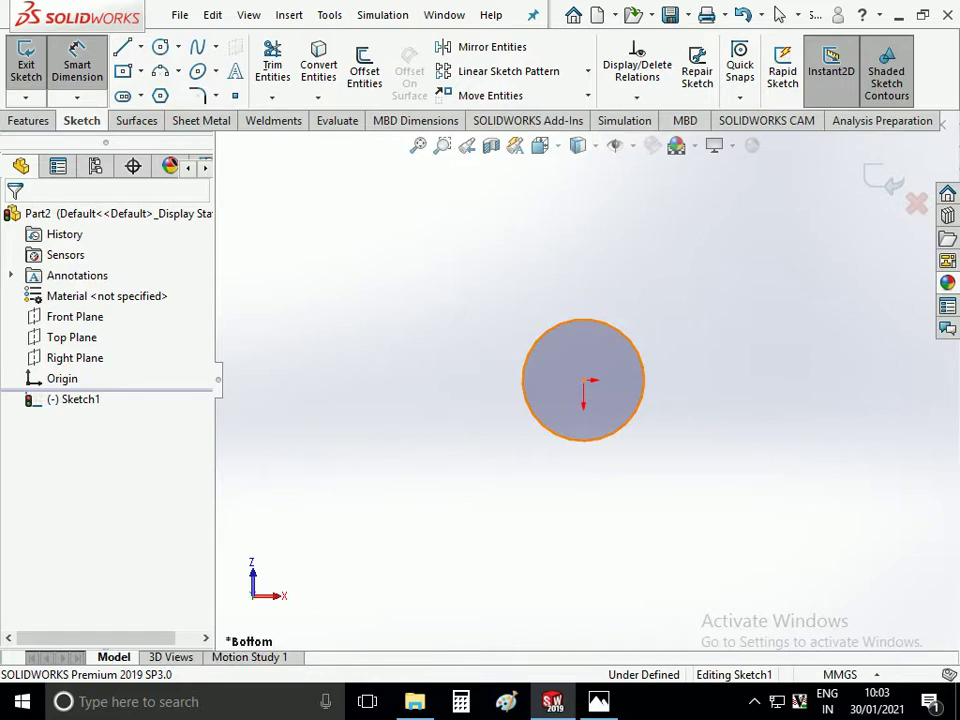
left_click(523, 380)
left_click(445, 385)
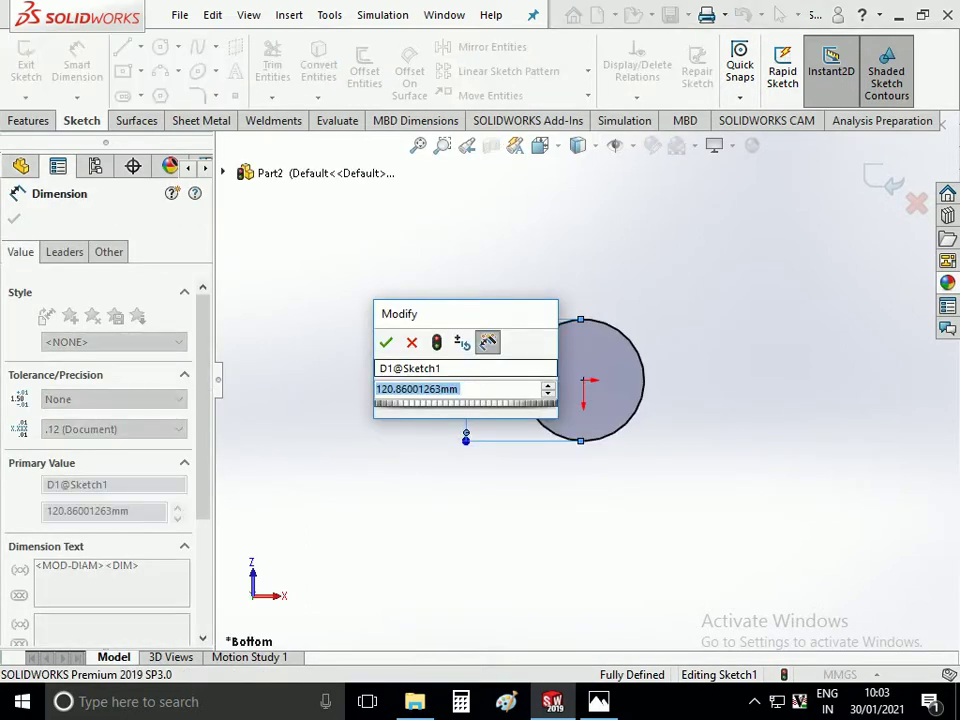
type("101")
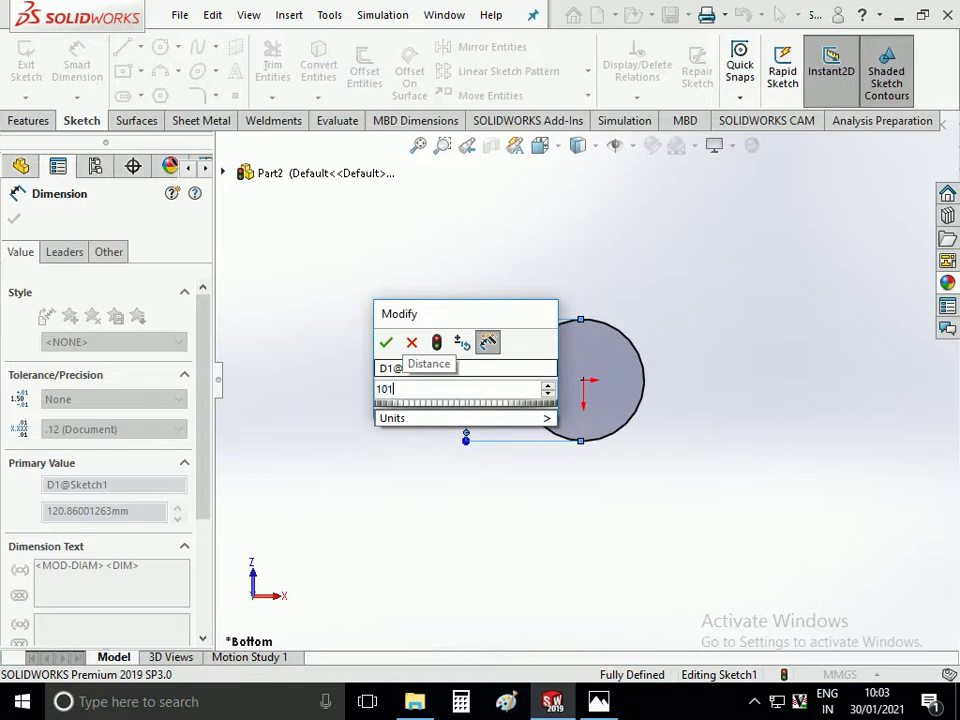
key("Return")
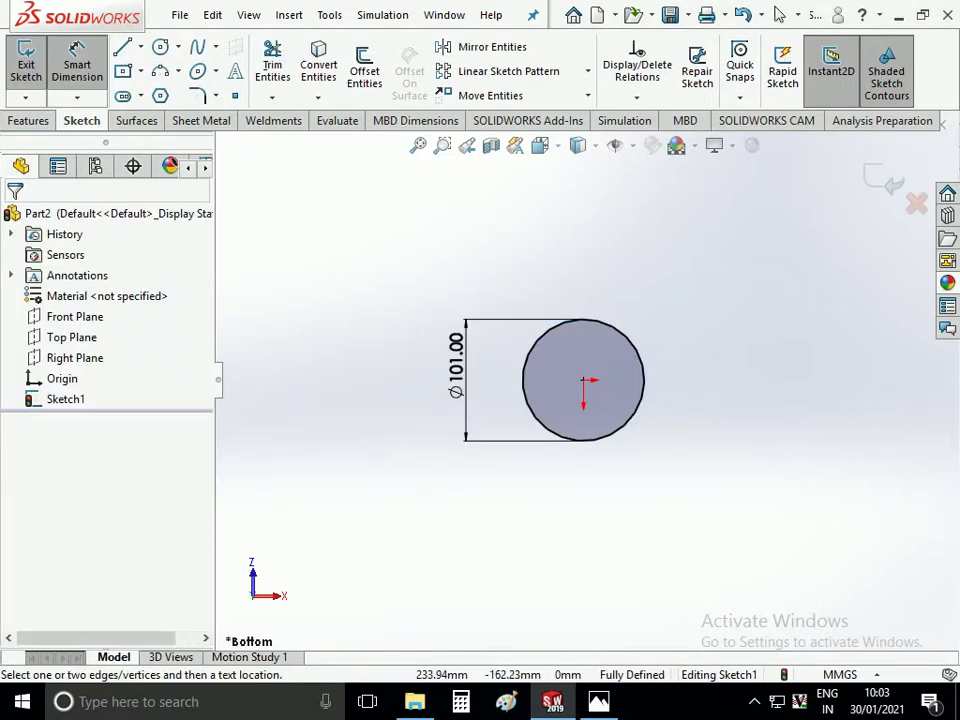
left_click(26, 62)
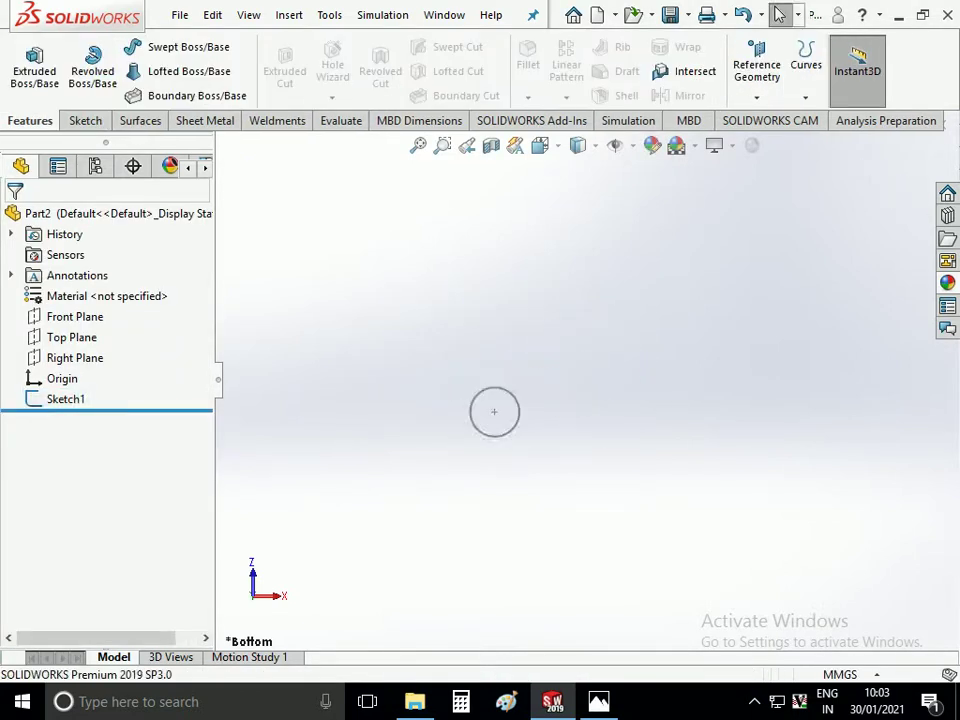
left_click(75, 357)
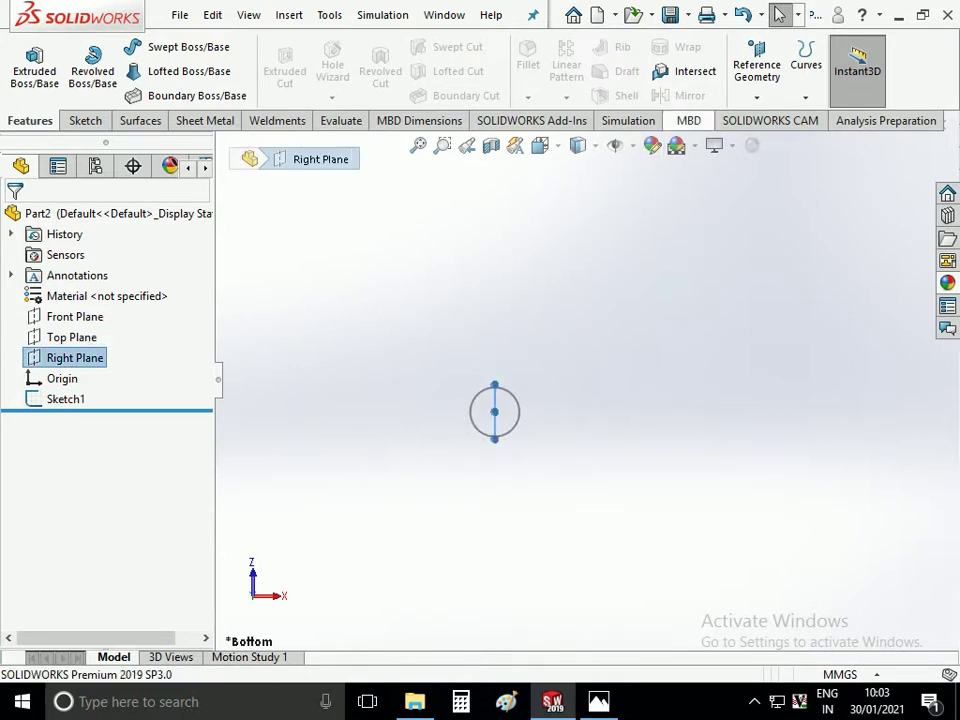
Create reference plane Plane1 offset 800 mm from the Right Plane, then orbit to check its position
left_click(757, 70)
left_click(771, 120)
type("800")
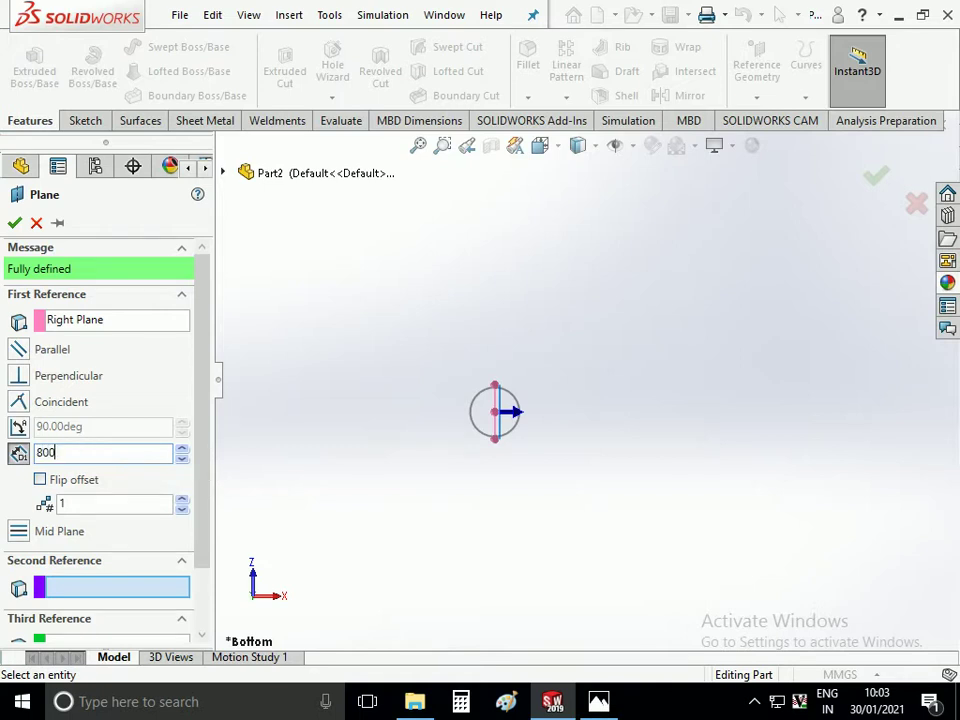
key("Return")
mouse_move(375, 305)
middle_mouse_down()
mouse_move(535, 292)
mouse_move(398, 302)
middle_mouse_up()
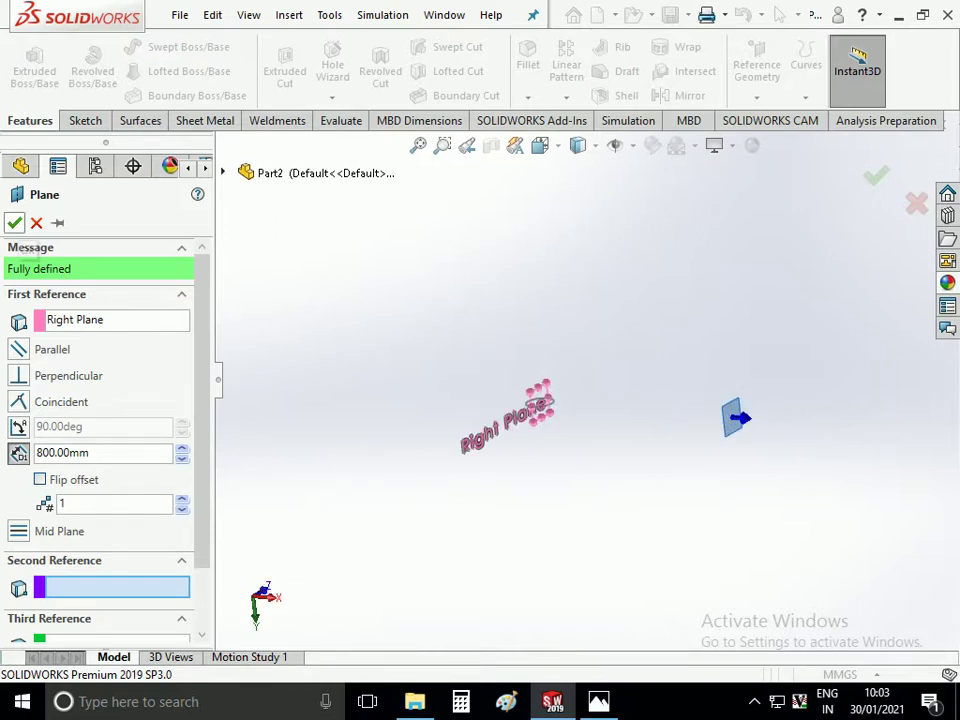
left_click(14, 222)
middle_click_drag(520, 400, 440, 392)
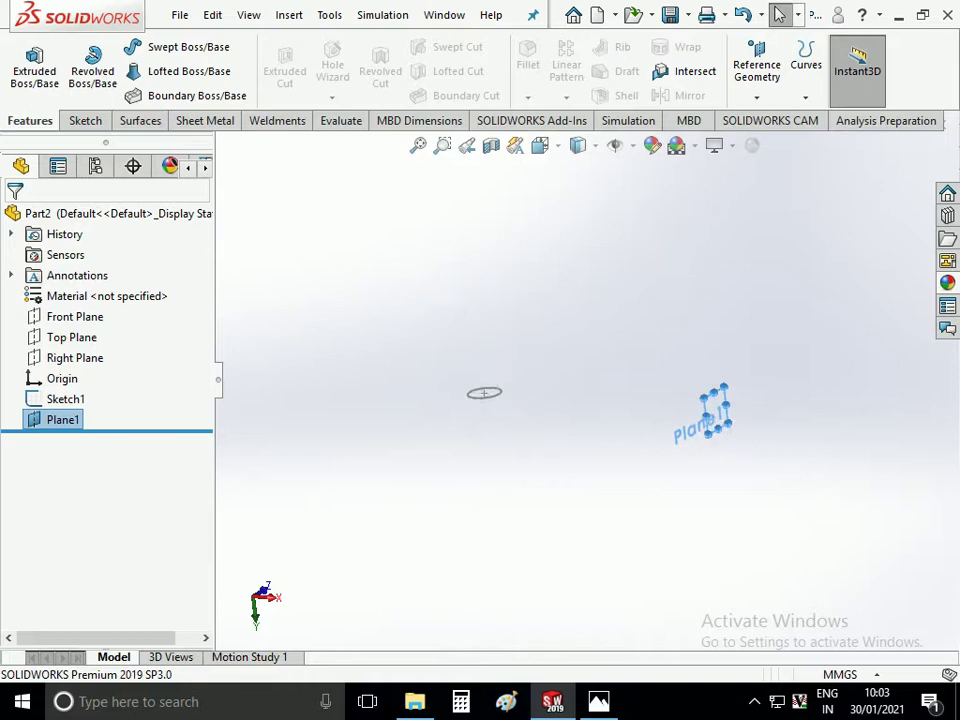
Start a sketch on Plane1 viewed normal to the plane and zoom in
right_click(695, 385)
left_click(709, 326)
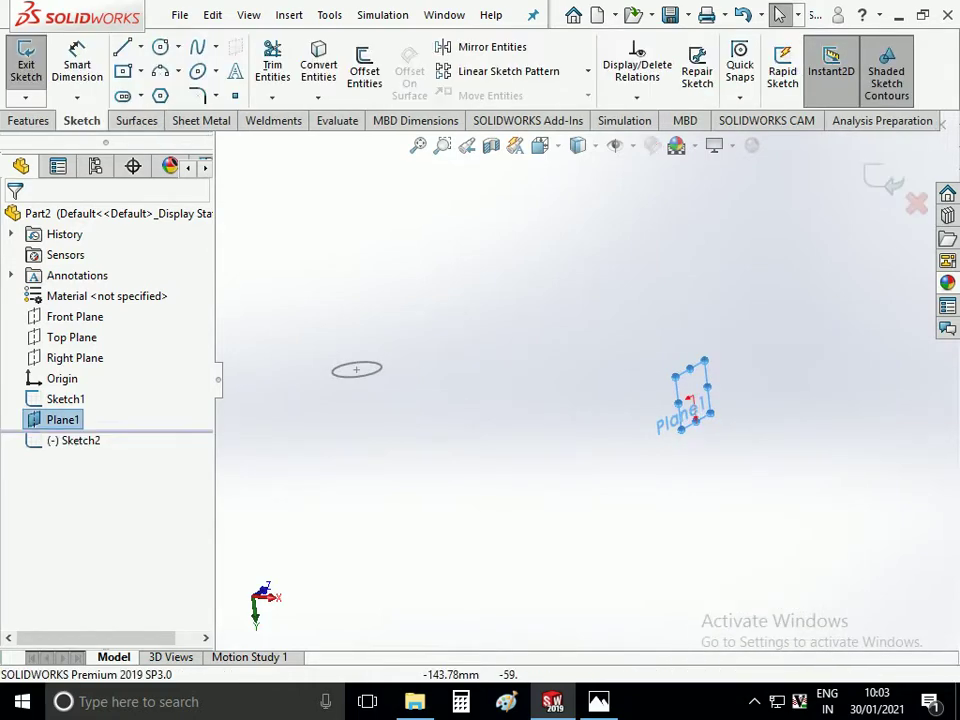
left_click(540, 145)
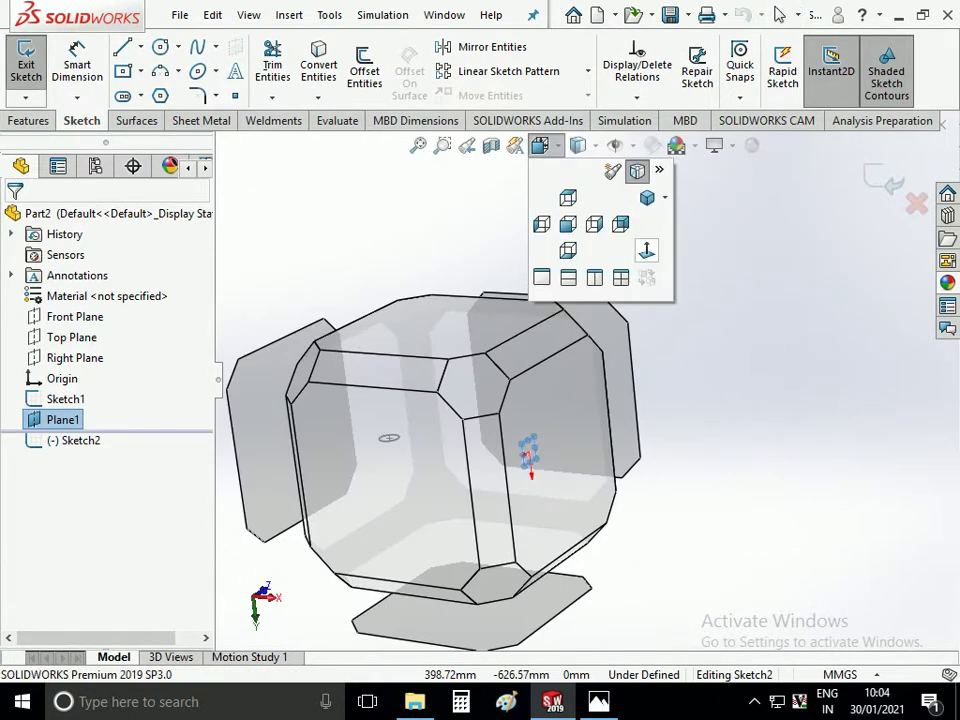
left_click(636, 169)
scroll(680, 330, "up", 4)
scroll(680, 330, "up", 3)
scroll(660, 355, "up", 2)
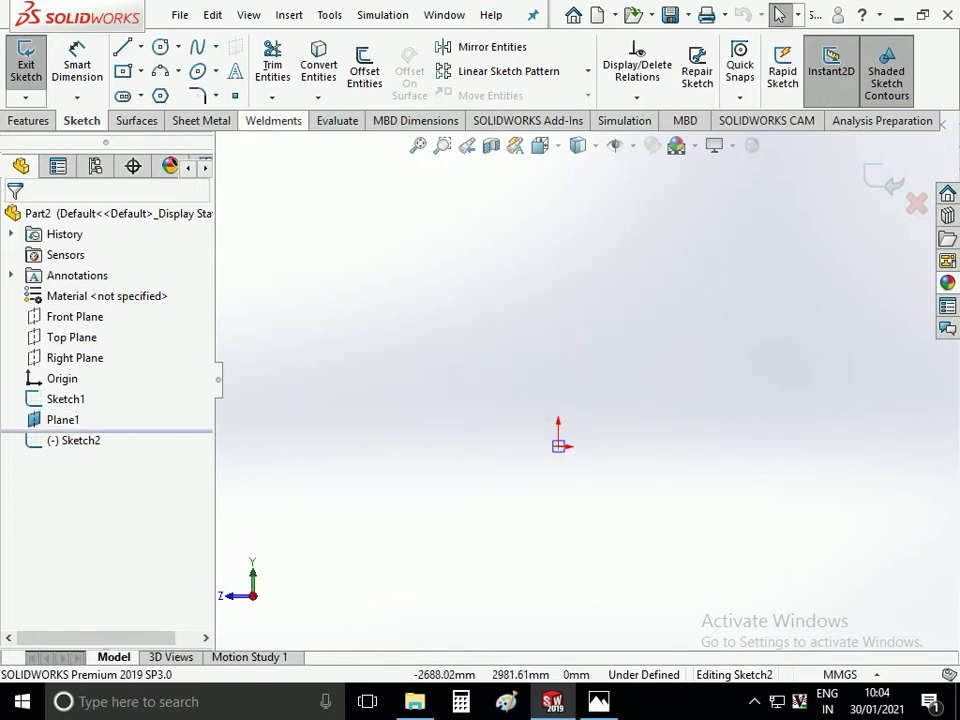
Draw a vertical centerline up from the origin with a circle centred on its top end
left_click(140, 46)
left_click(160, 94)
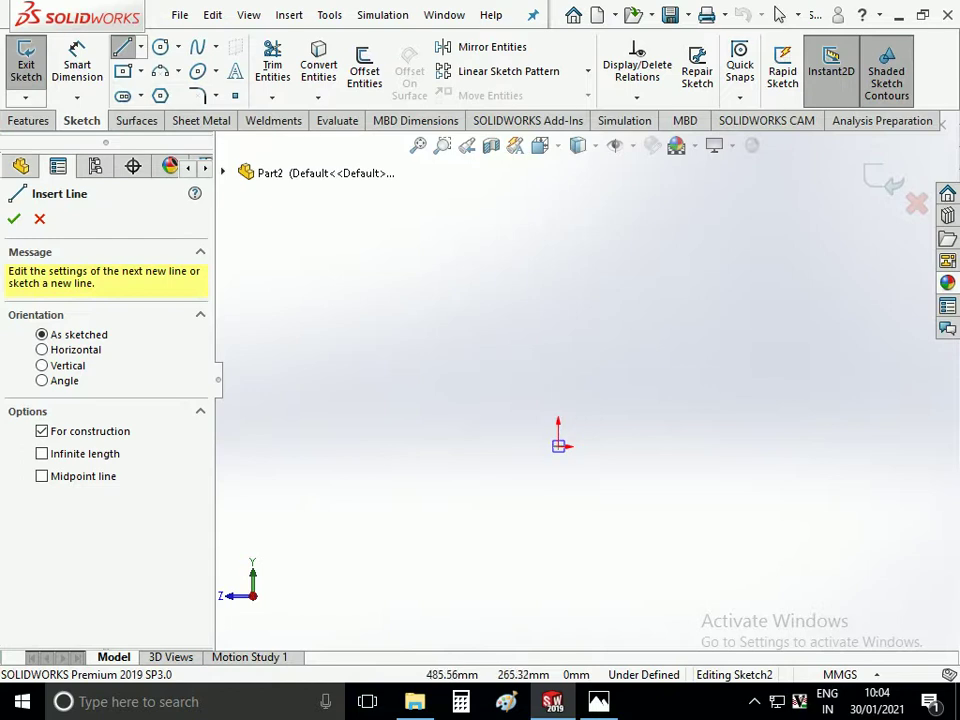
scroll(575, 462, "down", 1)
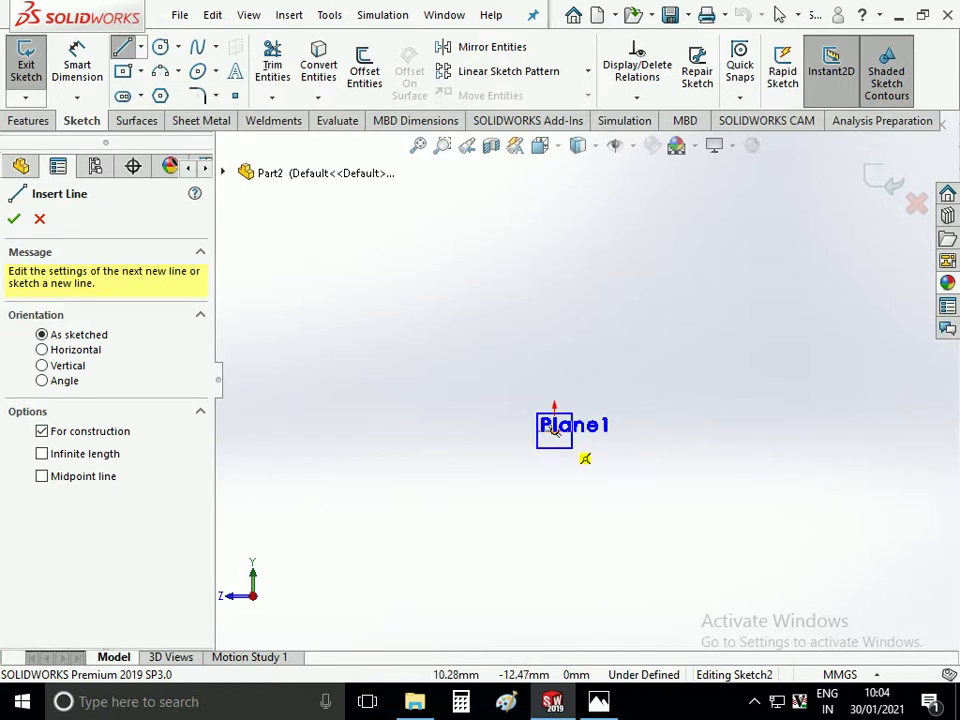
left_click(554, 430)
left_click(554, 243)
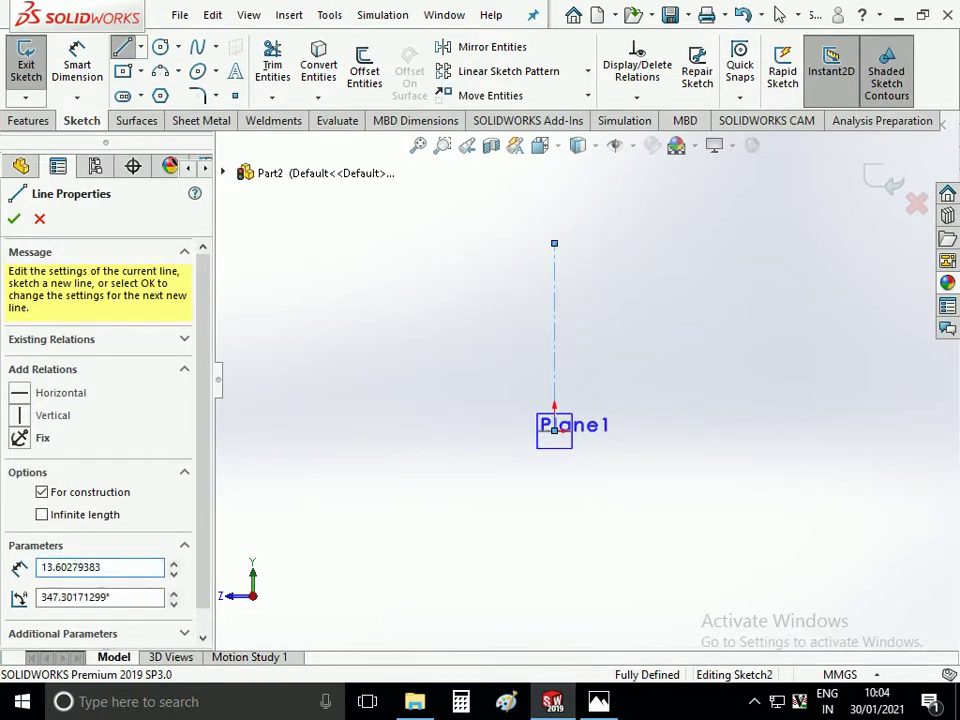
key("c")
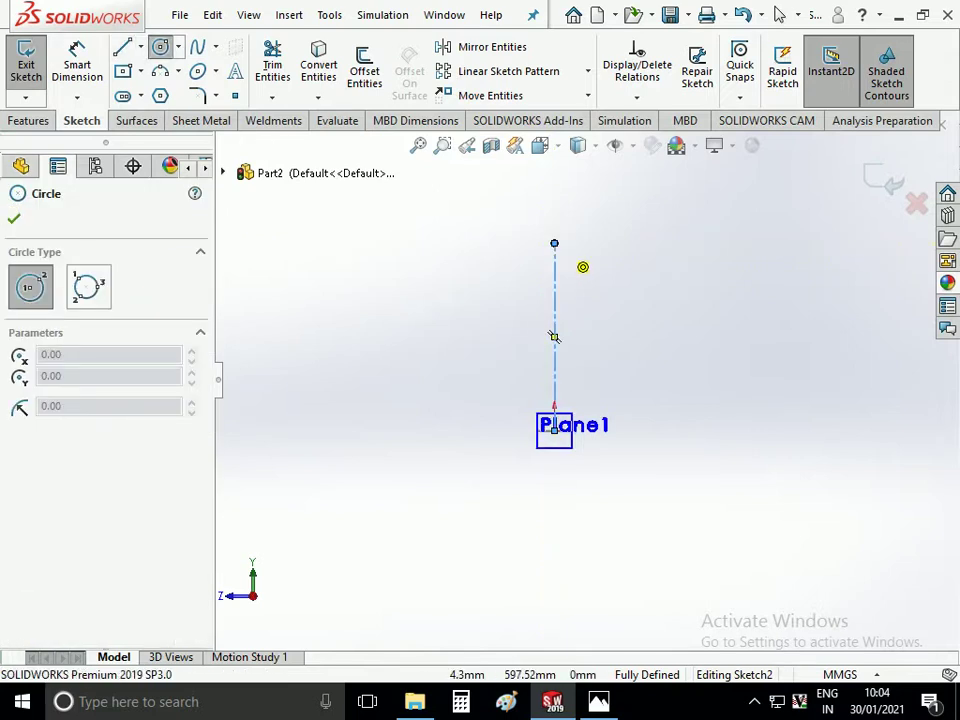
left_click(554, 243)
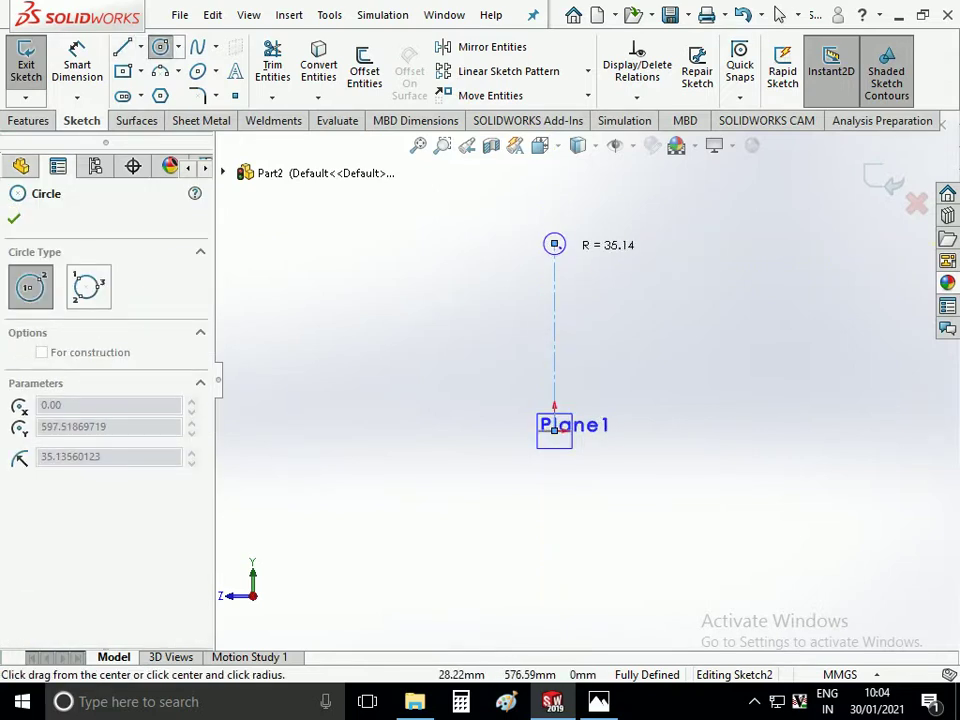
left_click(558, 243)
Dimension the circle to Ø75 and the centerline to 700 mm, then exit the sketch
key("d")
scroll(554, 208, "down", 1)
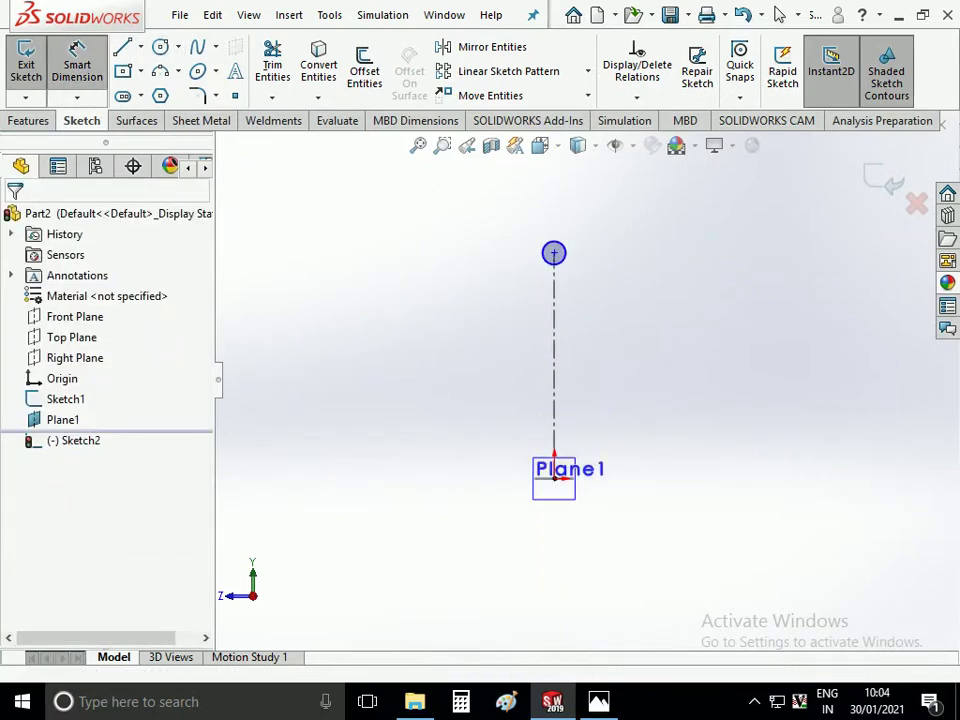
left_click(553, 251)
left_click(558, 245)
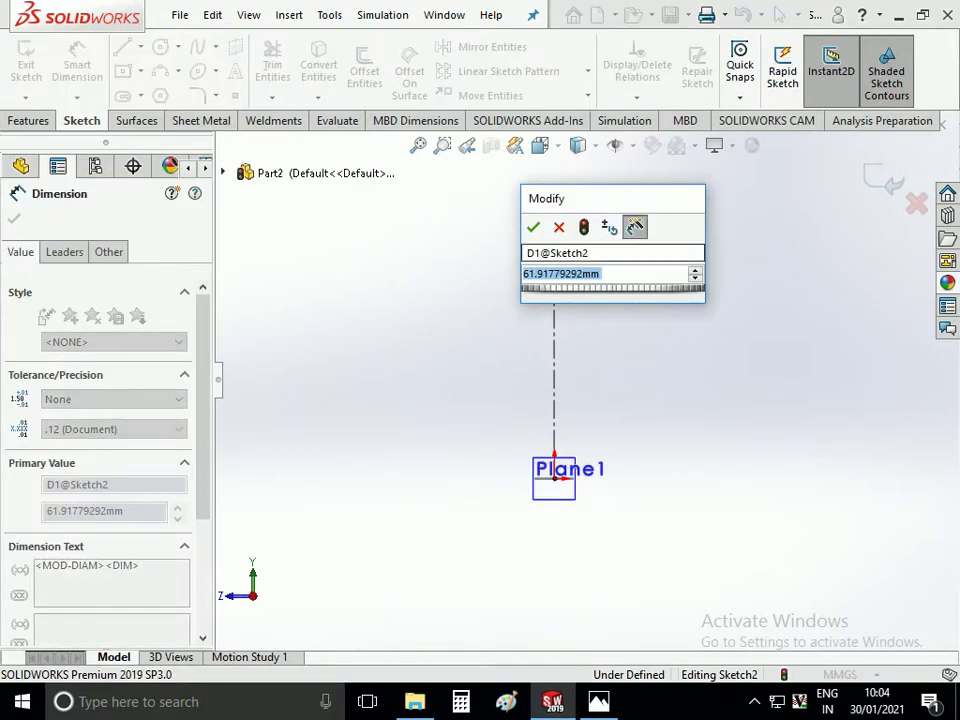
type("75")
left_click(533, 227)
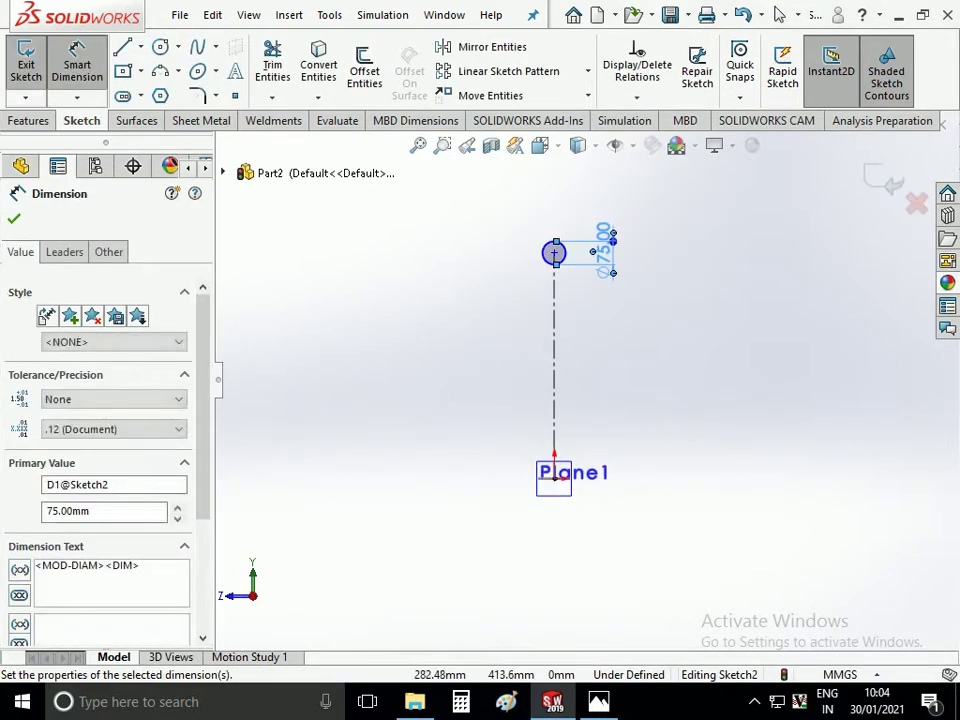
left_click(554, 360)
left_click(467, 352)
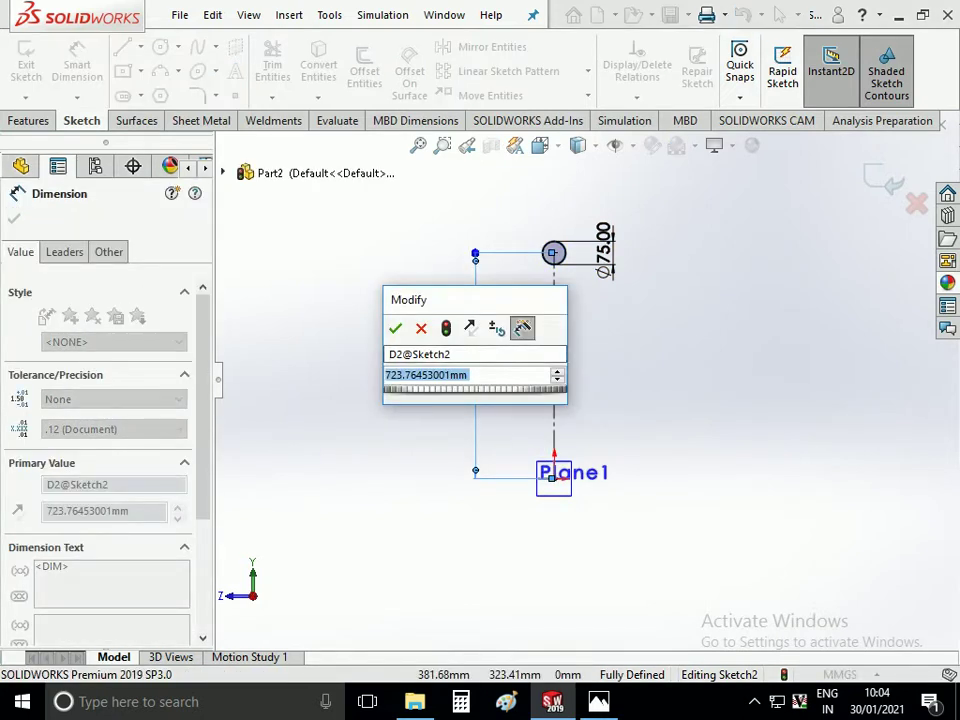
type("700")
key("Return")
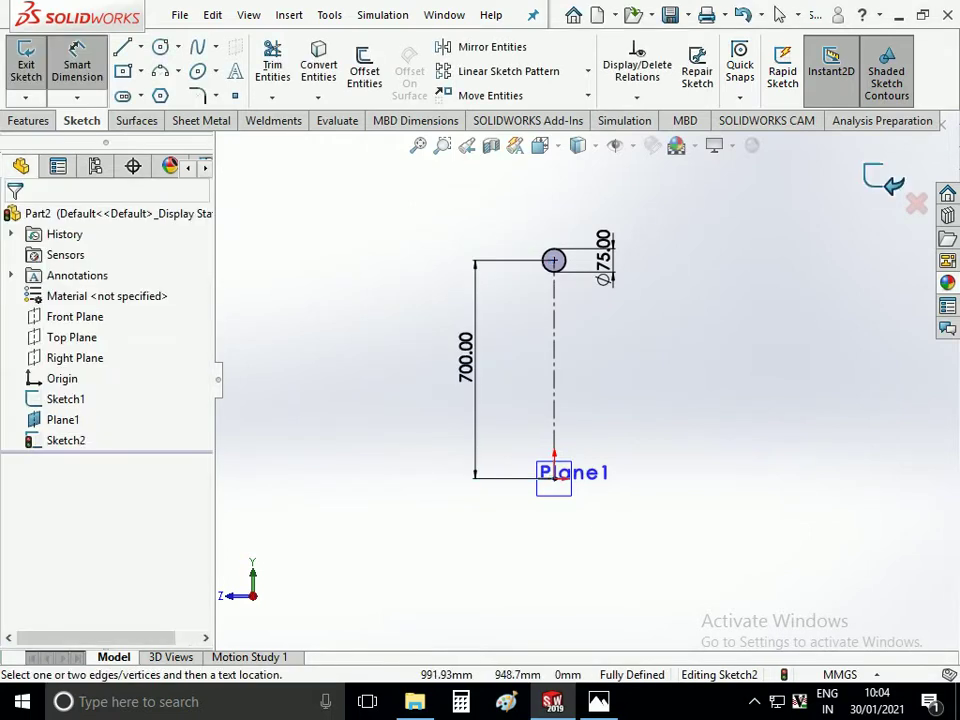
key("ctrl+b")
middle_click_drag(600, 400, 700, 400)
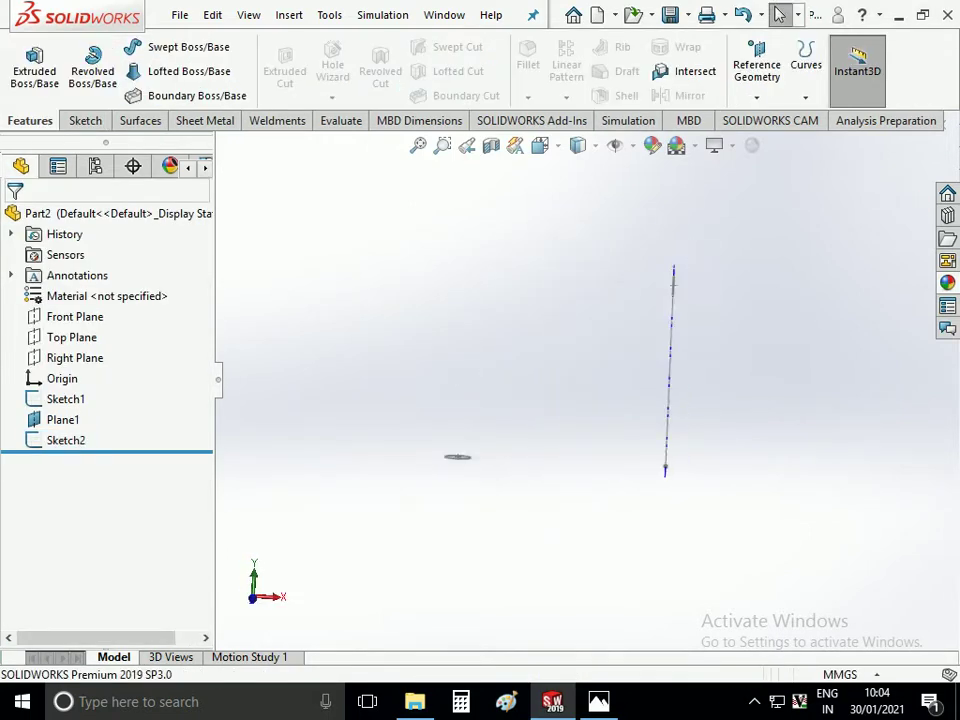
Start a sketch on the Front Plane in the Front view
middle_click_drag(640, 380, 660, 380)
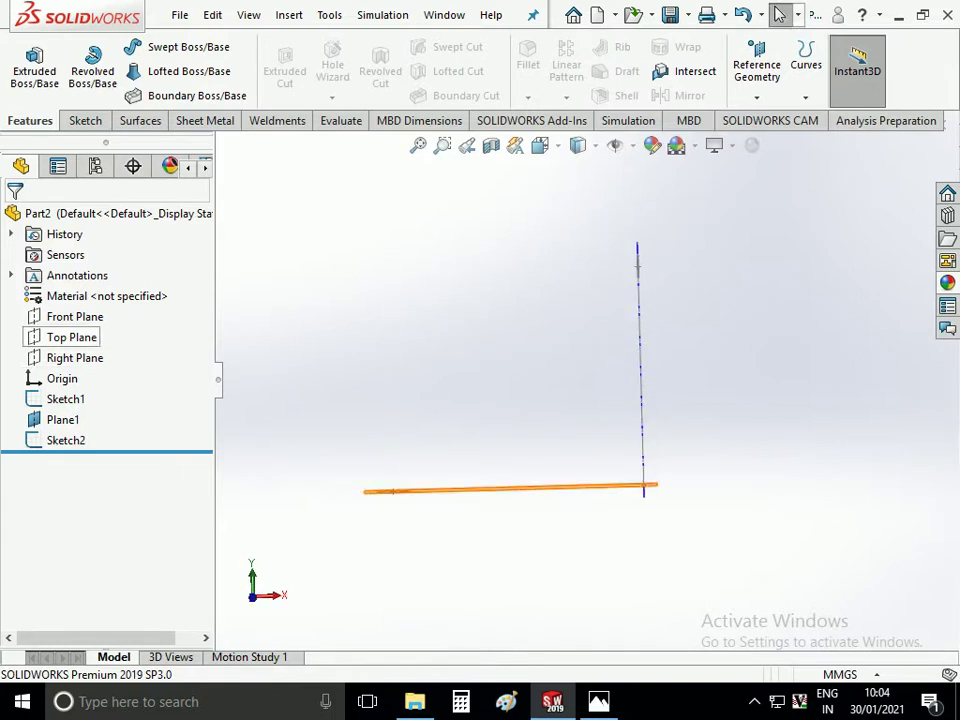
left_click(75, 316)
left_click(99, 290)
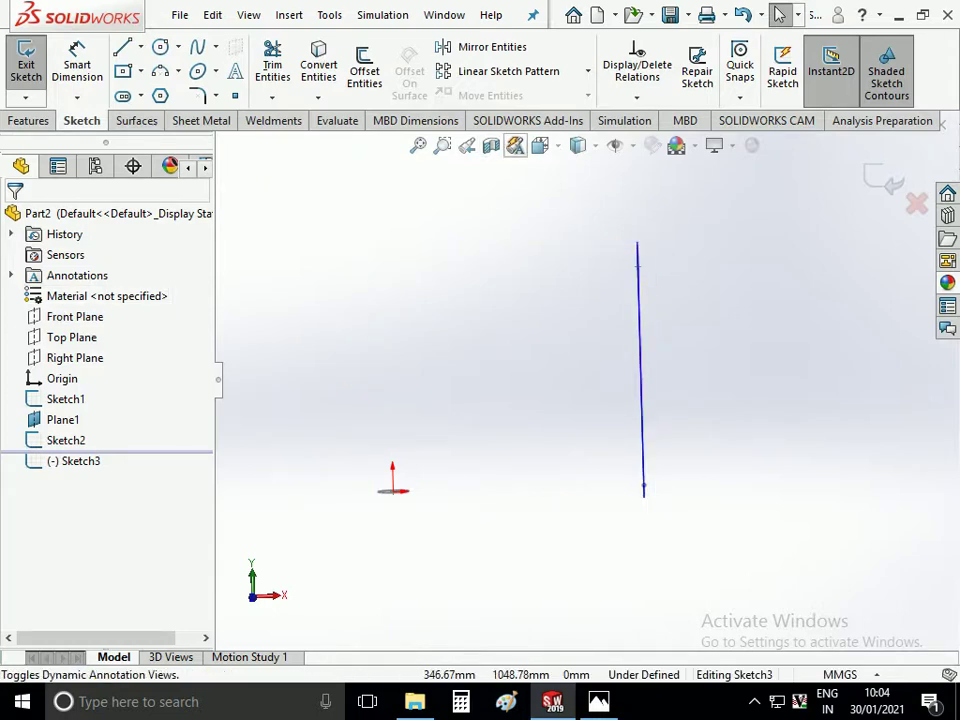
left_click(540, 145)
left_click(568, 224)
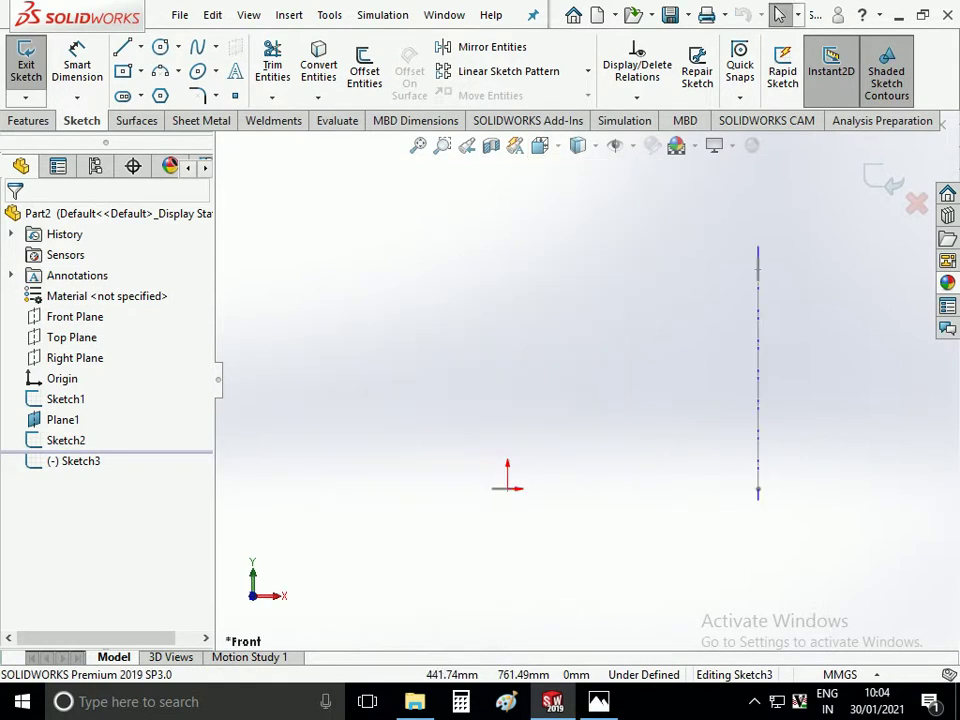
Draw a three-point arc from the origin to the line's top, dimension it R760, and exit
left_click(160, 71)
left_click_drag(507, 488, 758, 269)
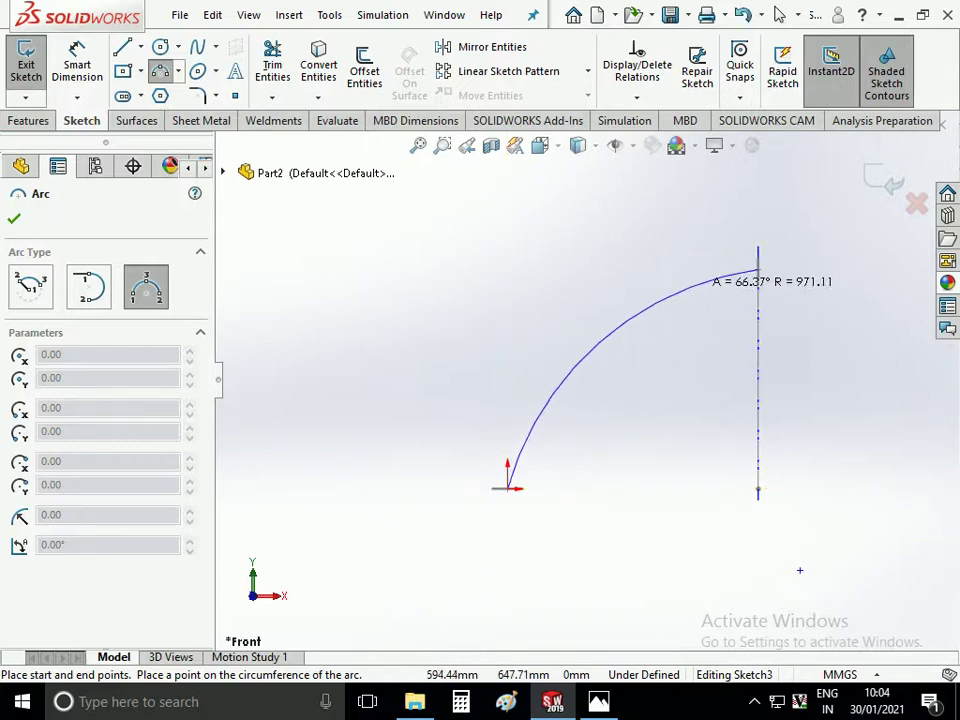
left_click(745, 507)
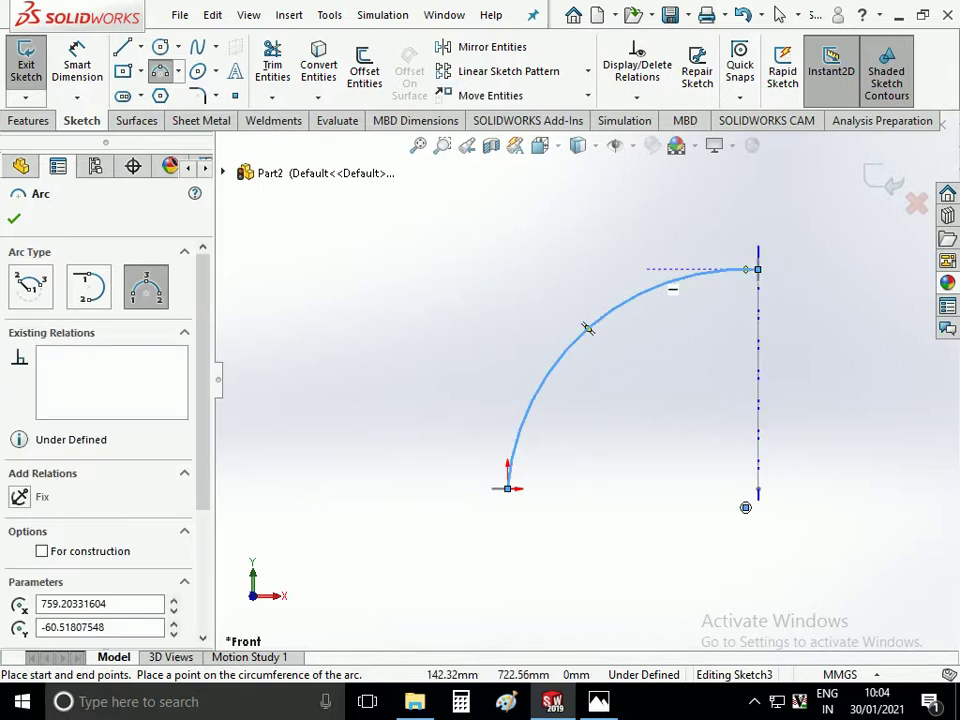
key("d")
left_click(588, 328)
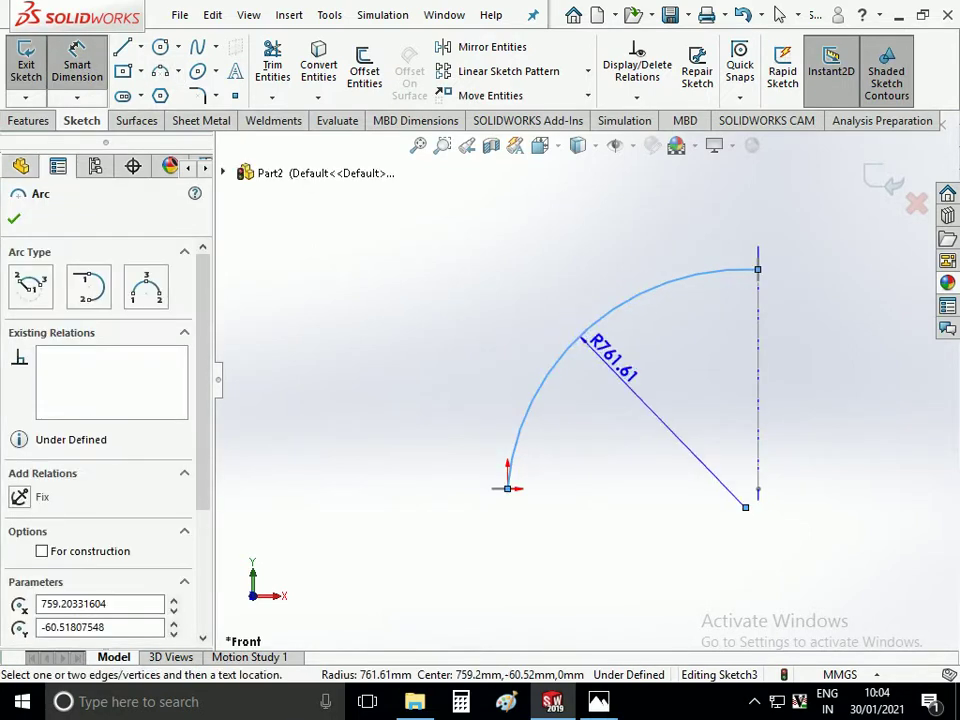
left_click(612, 362)
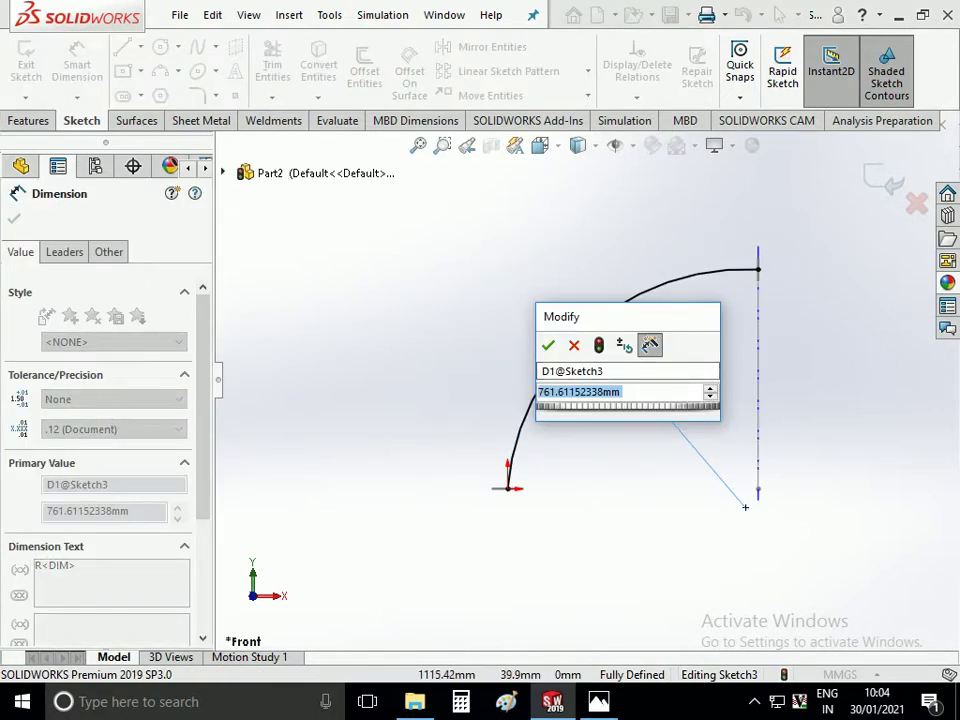
type("760")
key("Return")
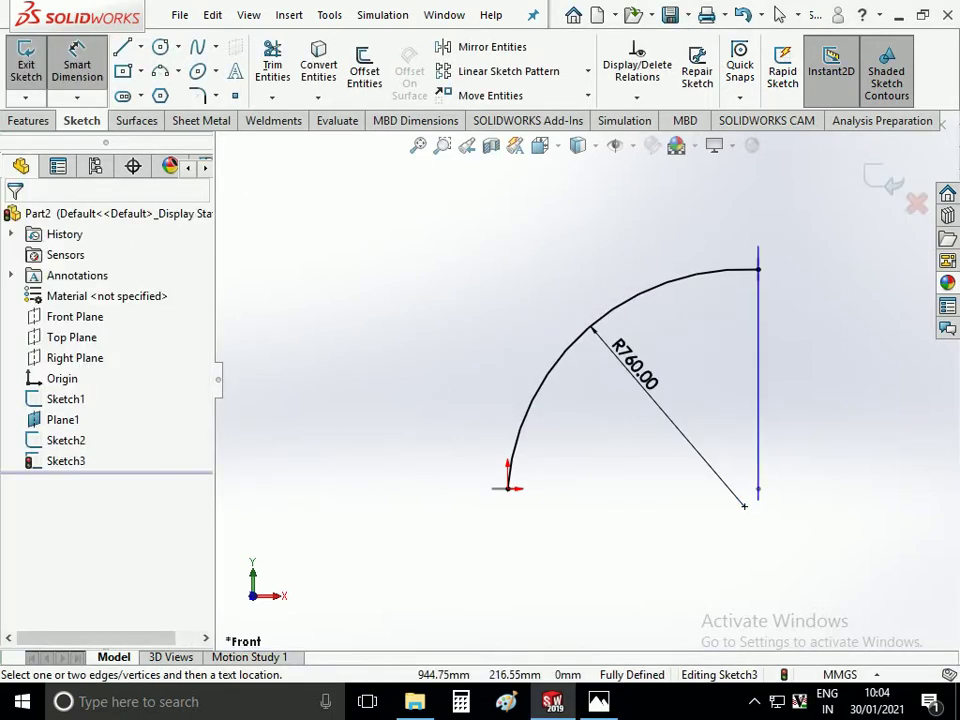
left_click(884, 180)
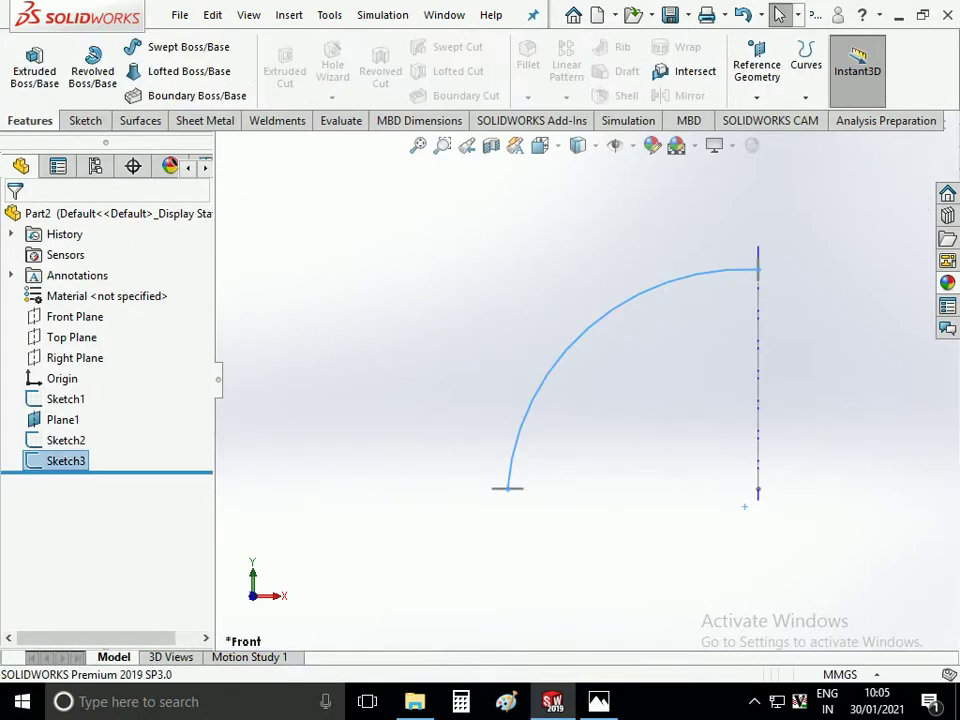
Hide Plane1 and start a loft with the bottom and top circles as profiles
right_click(714, 268)
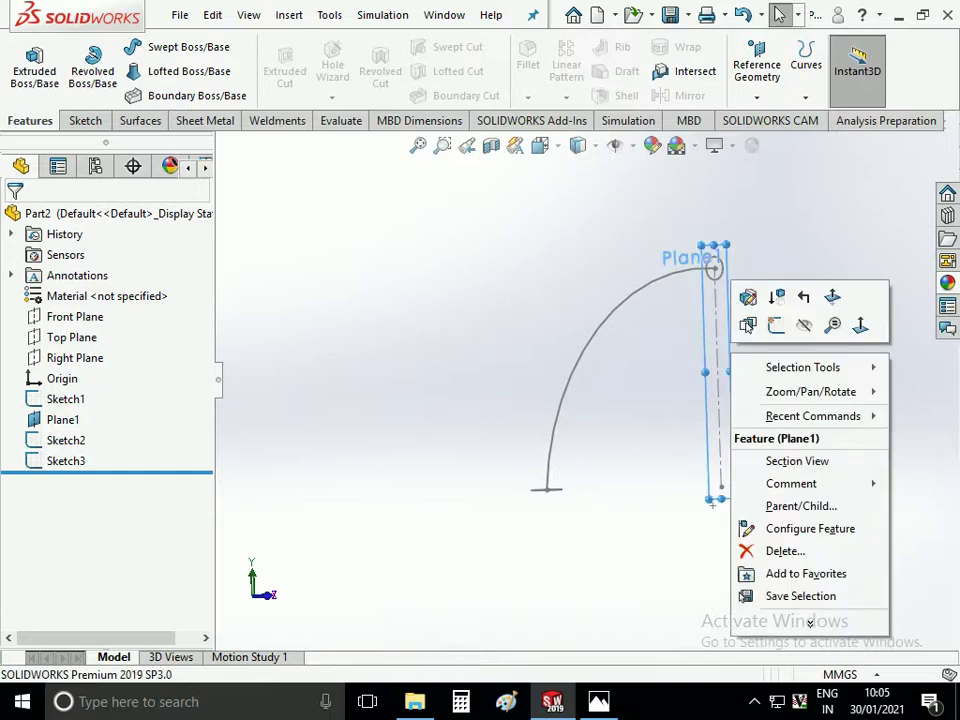
left_click(804, 325)
key("ctrl+1")
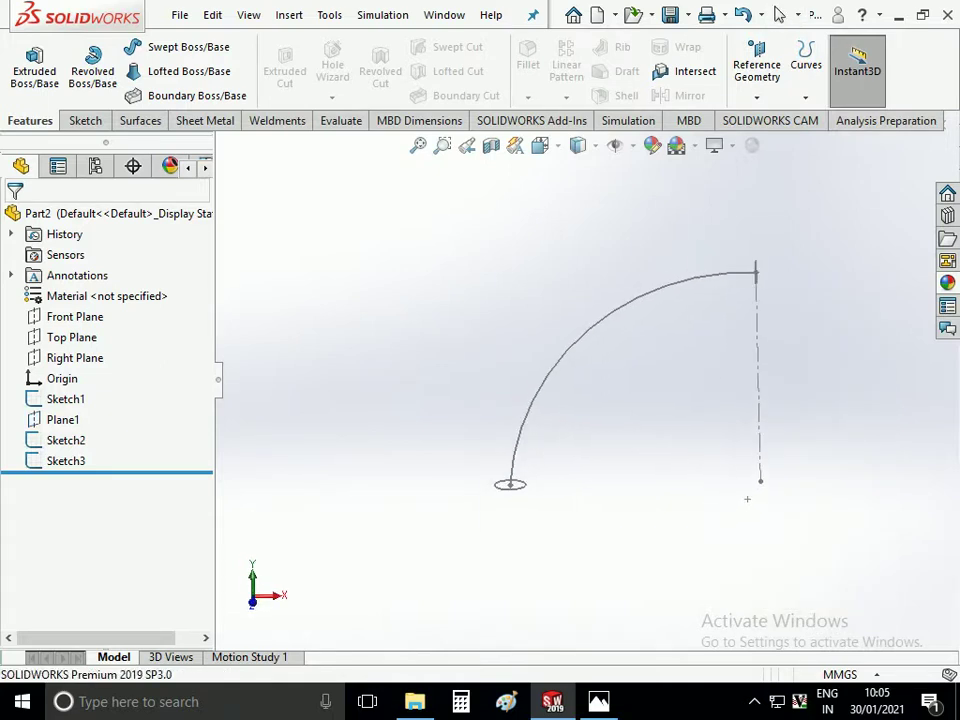
left_click(182, 71)
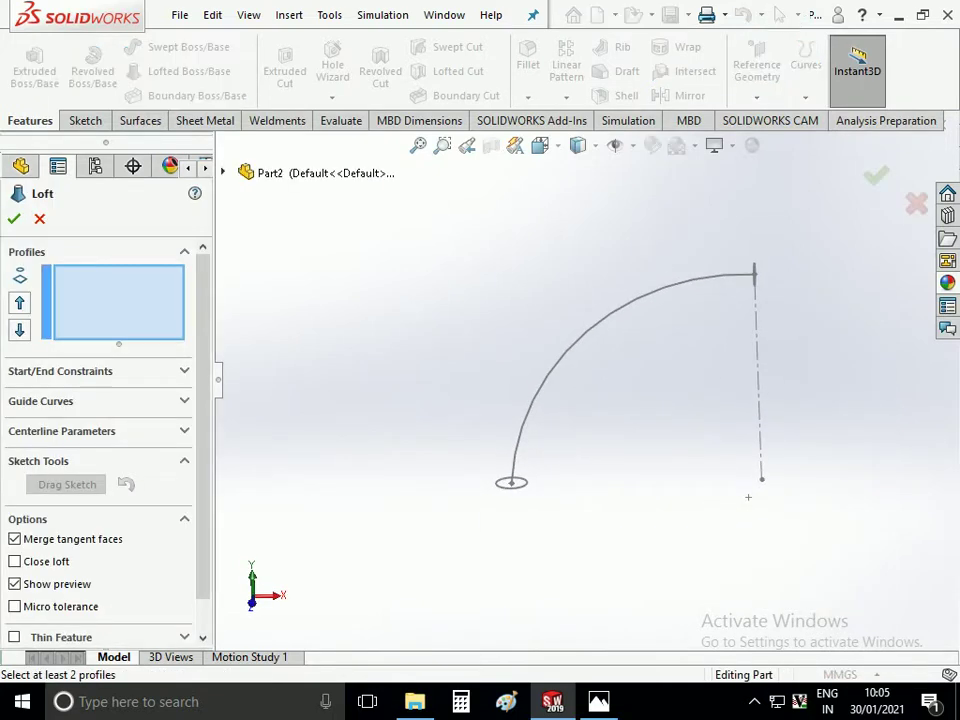
left_click(511, 482)
middle_click_drag(511, 482, 352, 625)
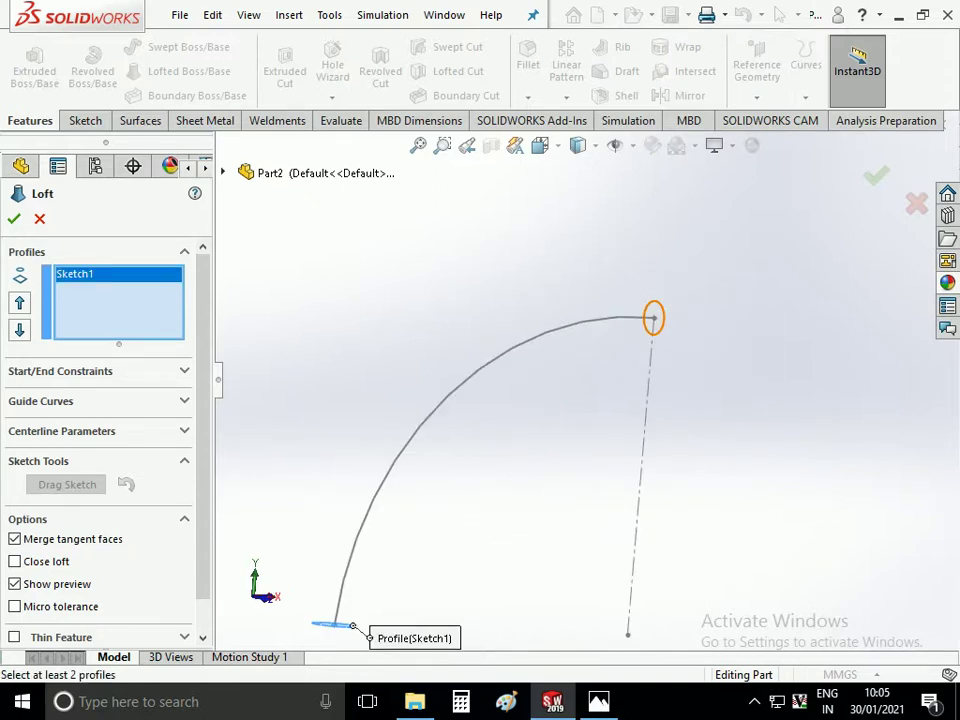
left_click(653, 318)
Set Sketch3 as the loft centerline and accept the curved loft
middle_click_drag(653, 318, 630, 374)
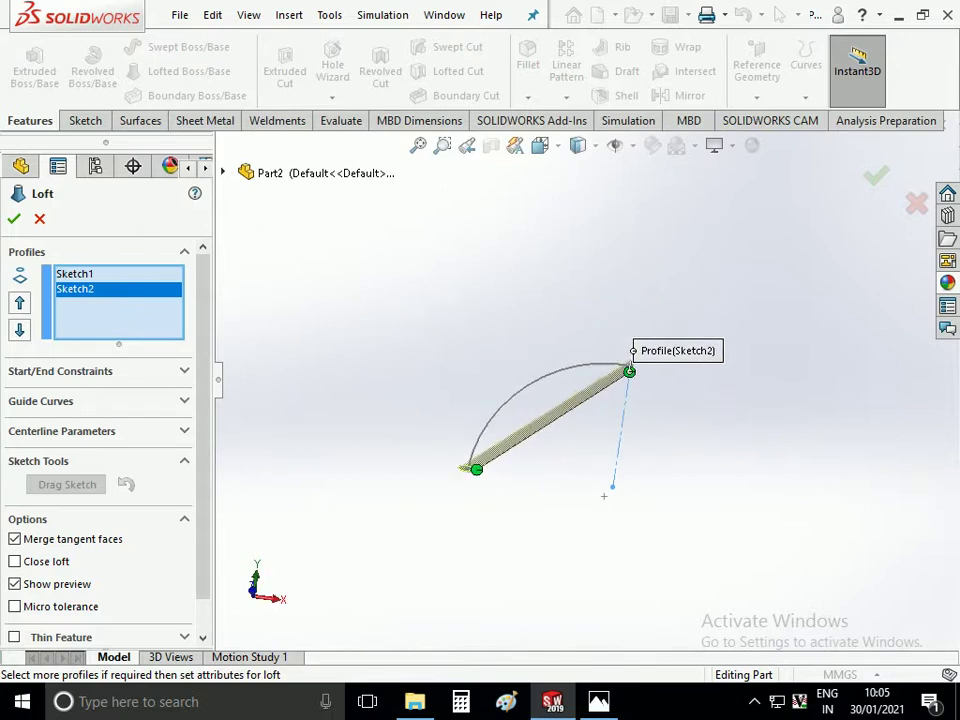
scroll(500, 455, "down", 5)
scroll(500, 455, "up", 2)
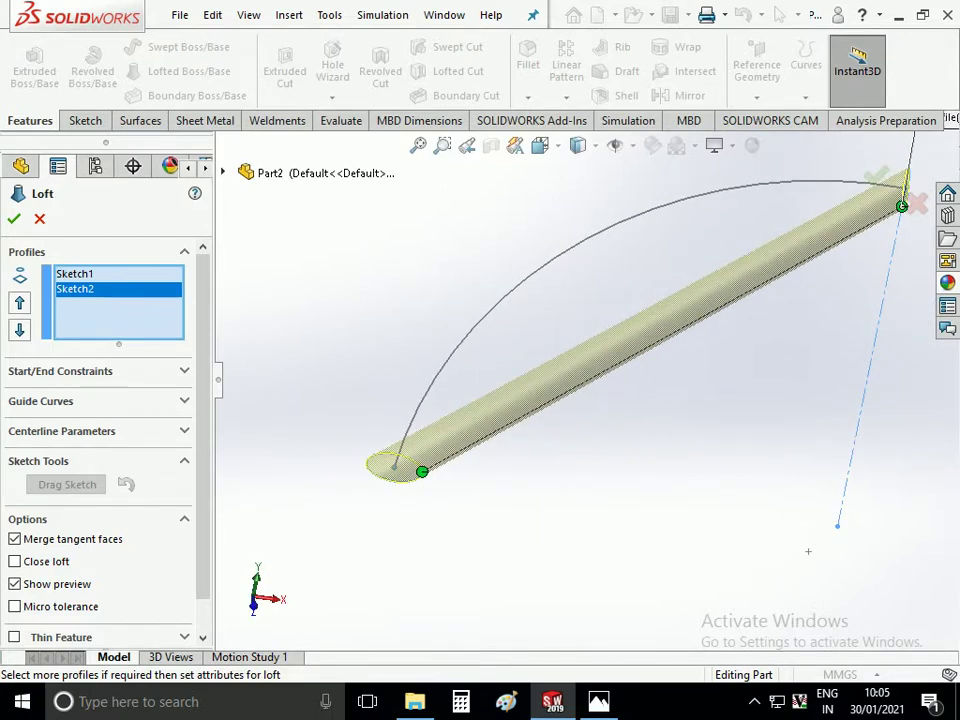
scroll(500, 455, "up", 2)
middle_click_drag(640, 350, 620, 370)
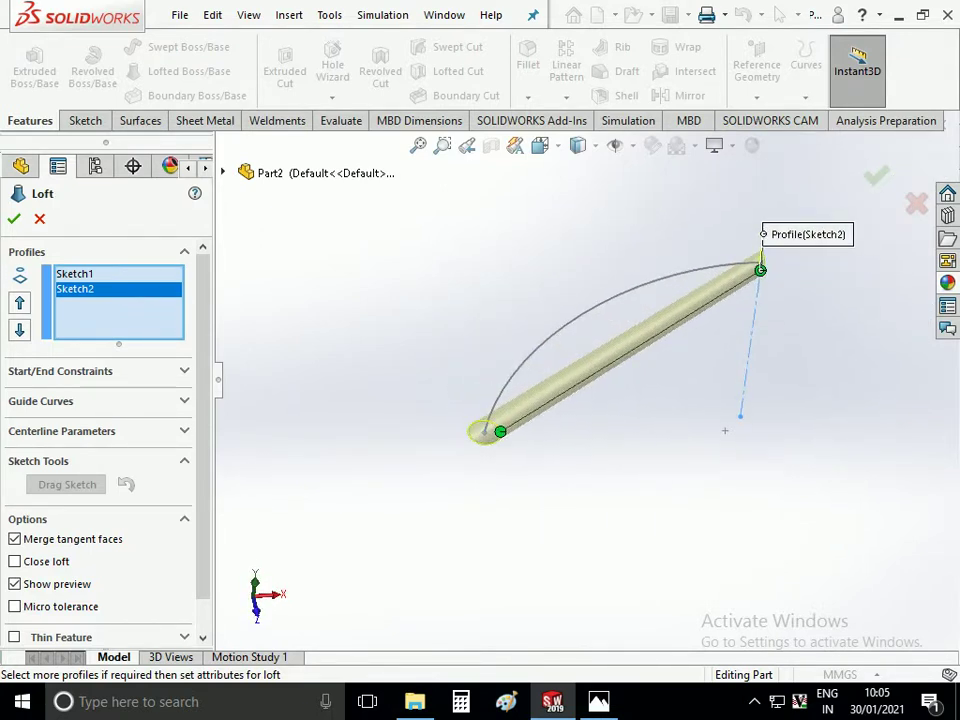
scroll(100, 400, "down", 1)
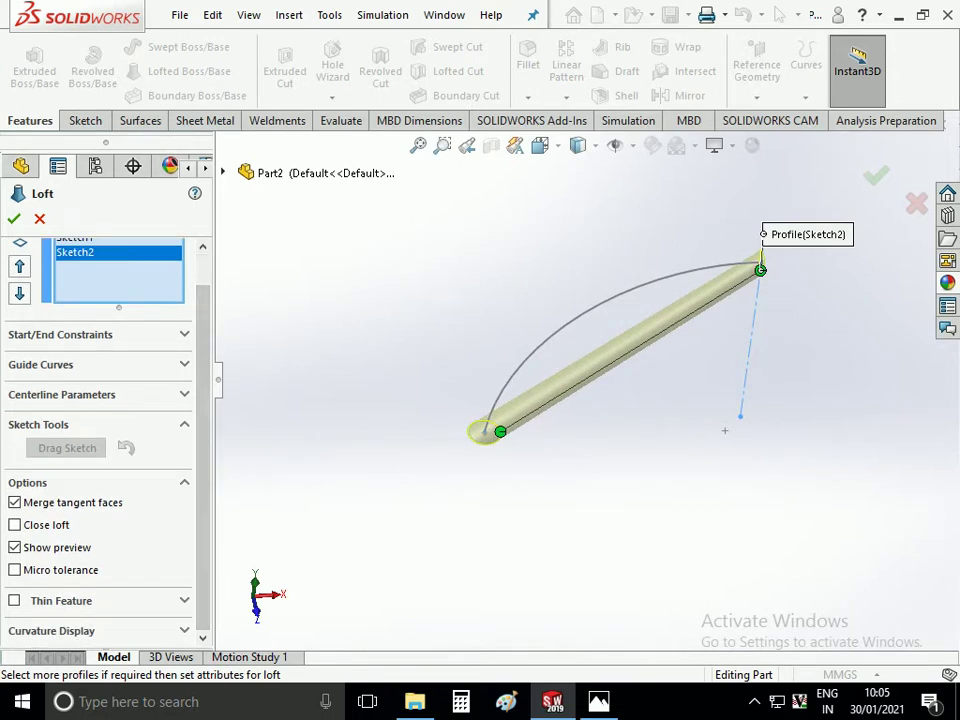
left_click(62, 394)
left_click(600, 290)
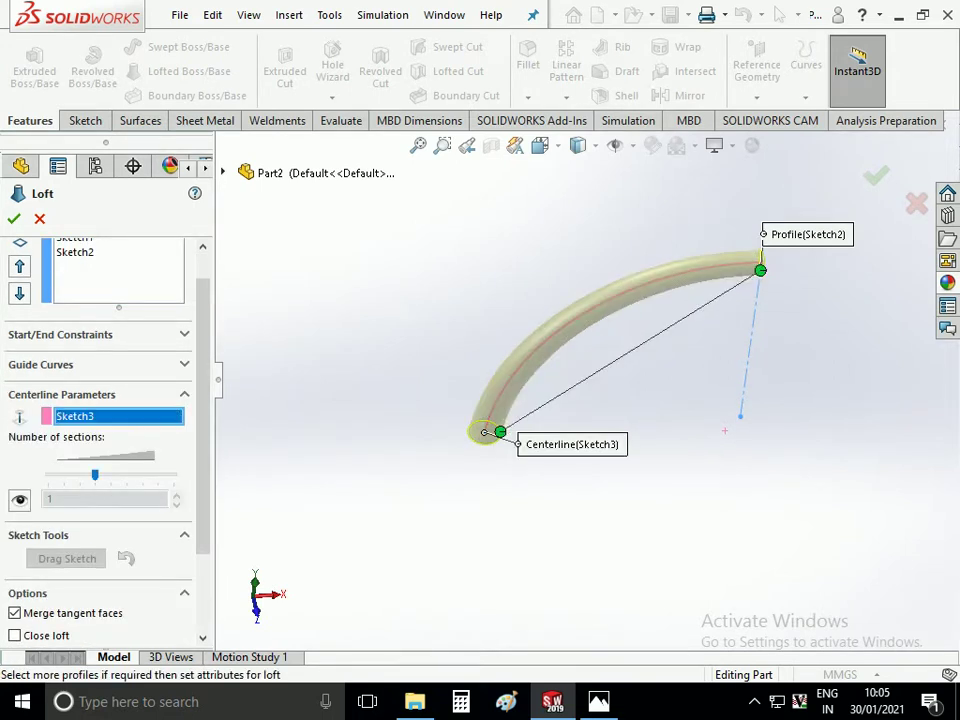
middle_click_drag(620, 360, 640, 380)
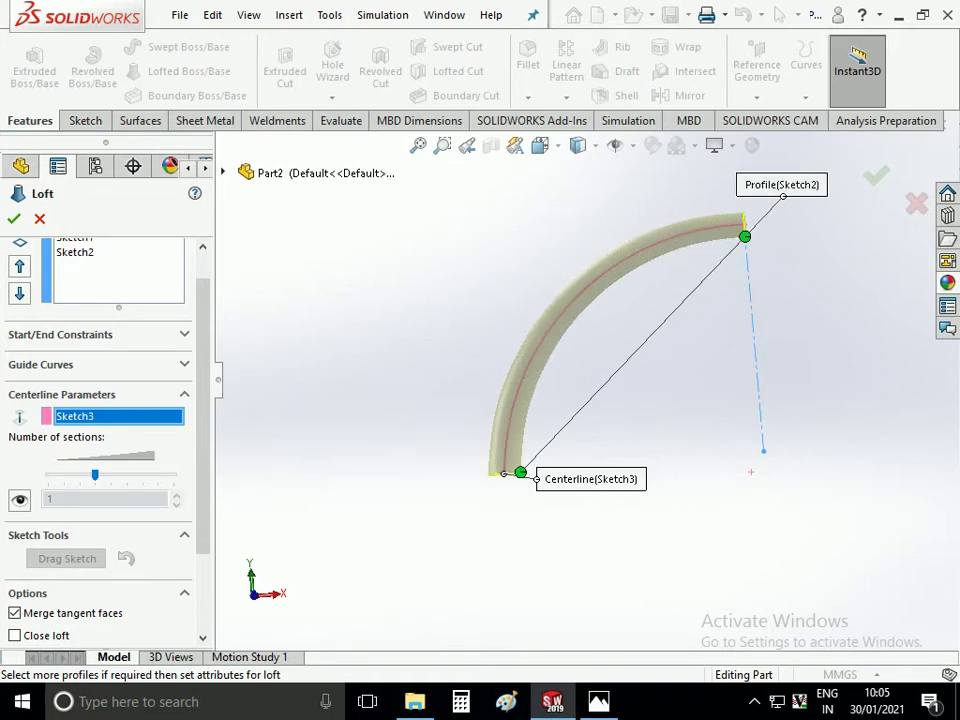
key("Return")
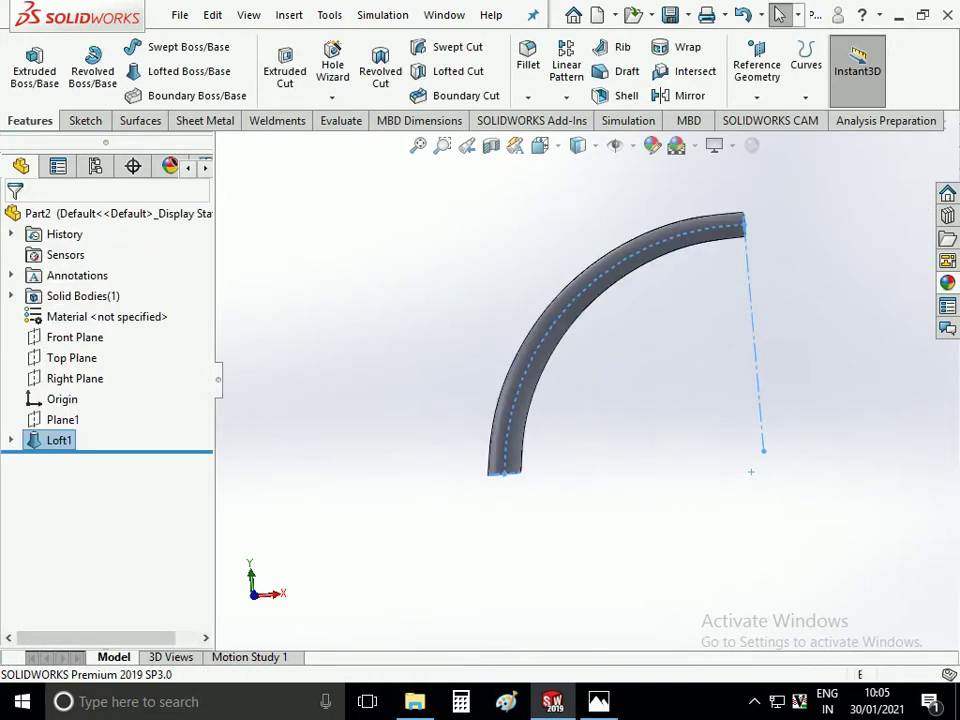
Turn to the end view of the arm and select the Right Plane
key("ctrl+7")
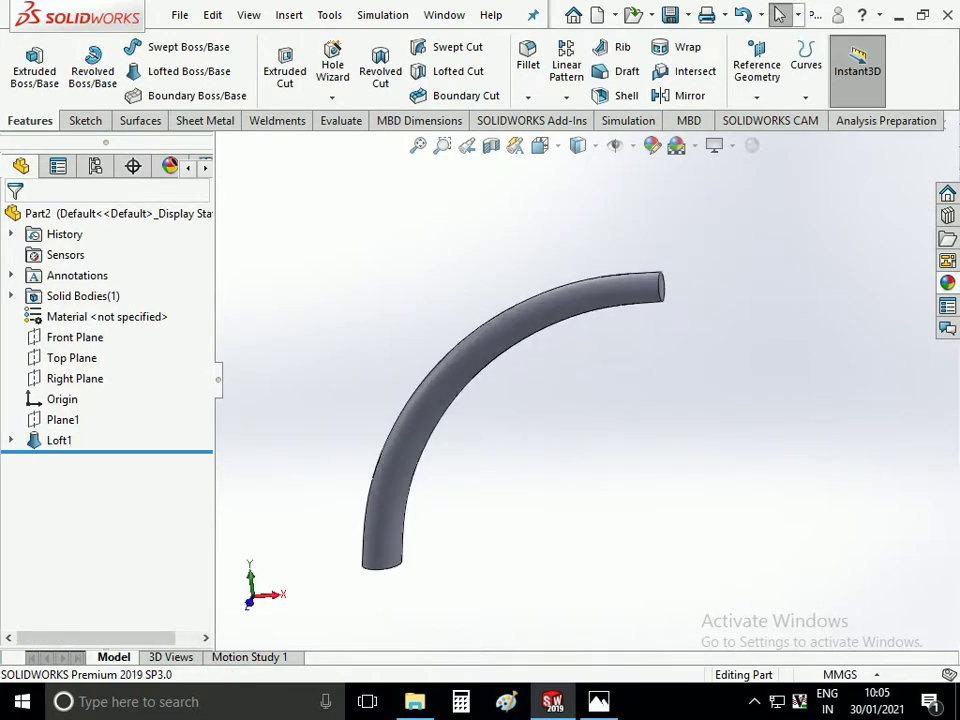
scroll(640, 282, "down", 3)
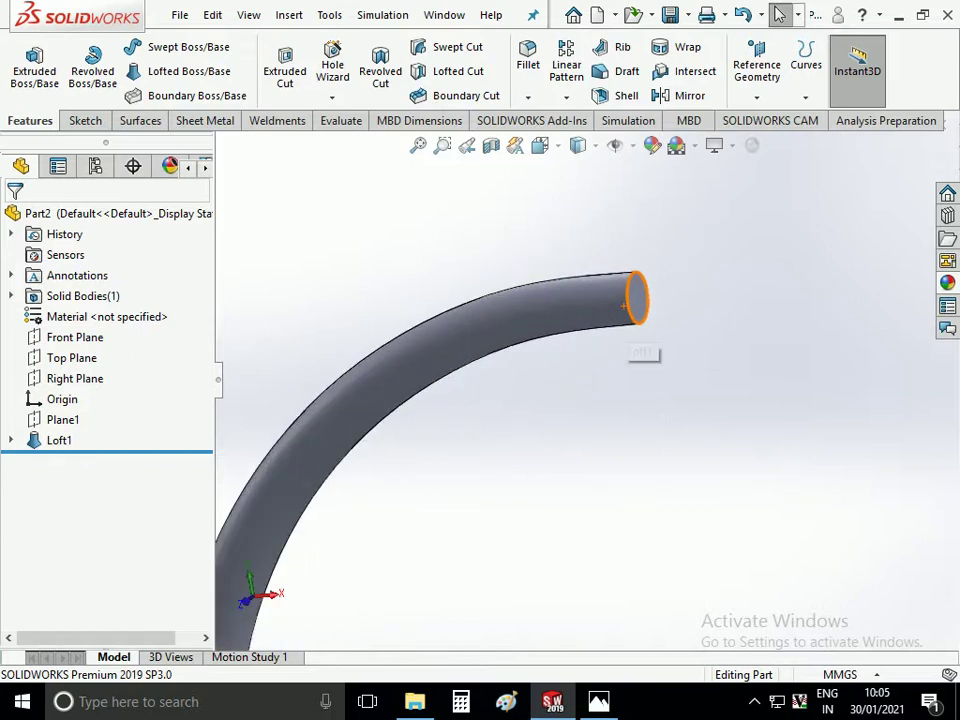
scroll(630, 300, "up", 5)
scroll(600, 356, "up", 2)
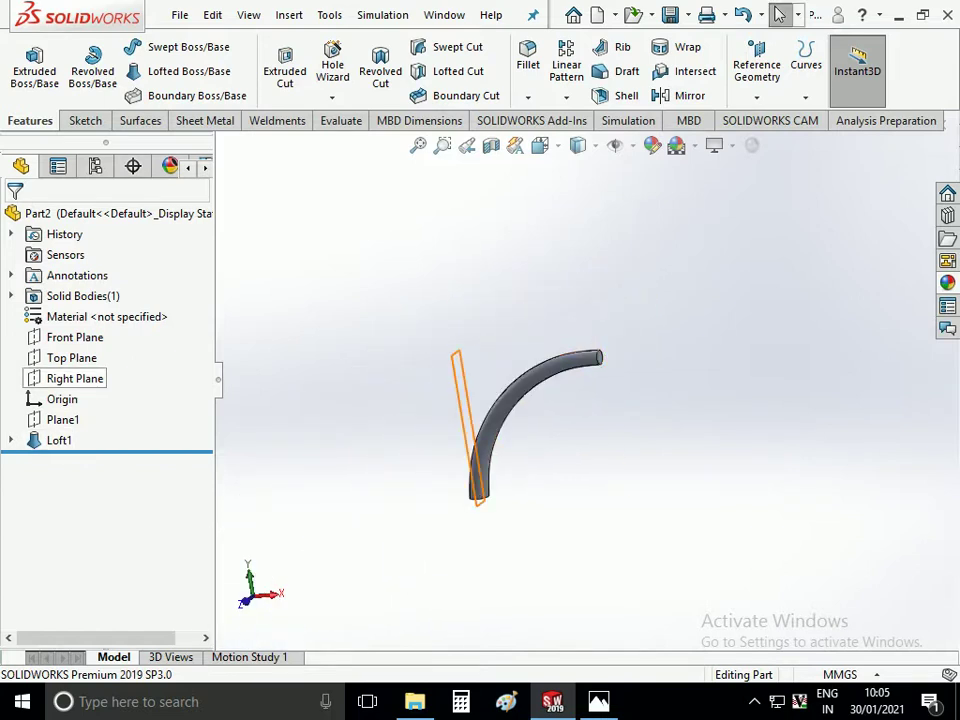
left_click(75, 378)
left_click(75, 343)
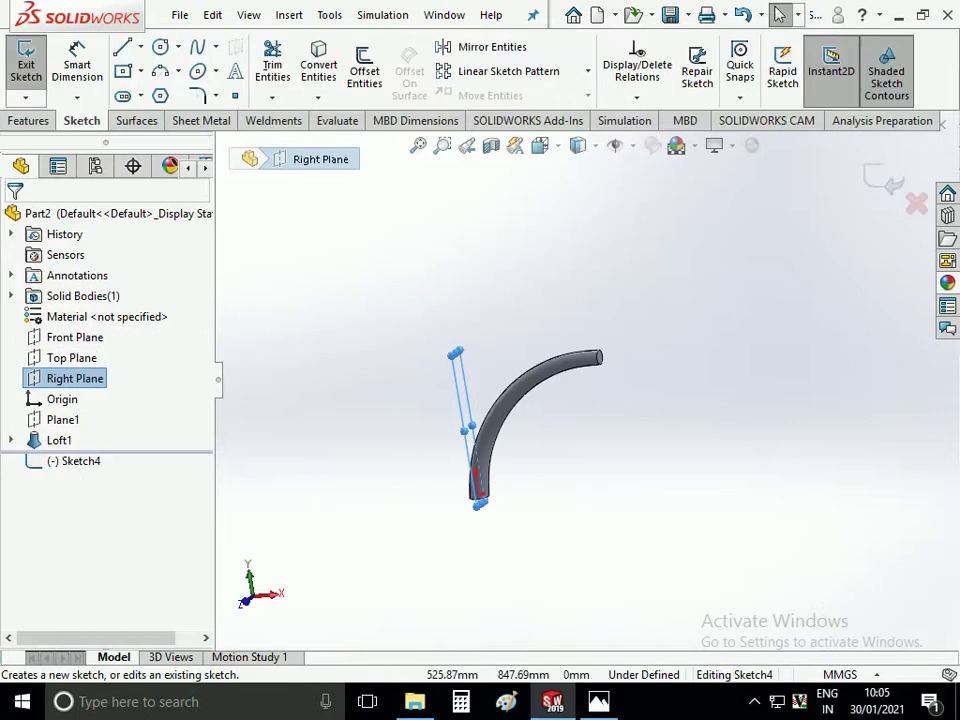
left_click(540, 145)
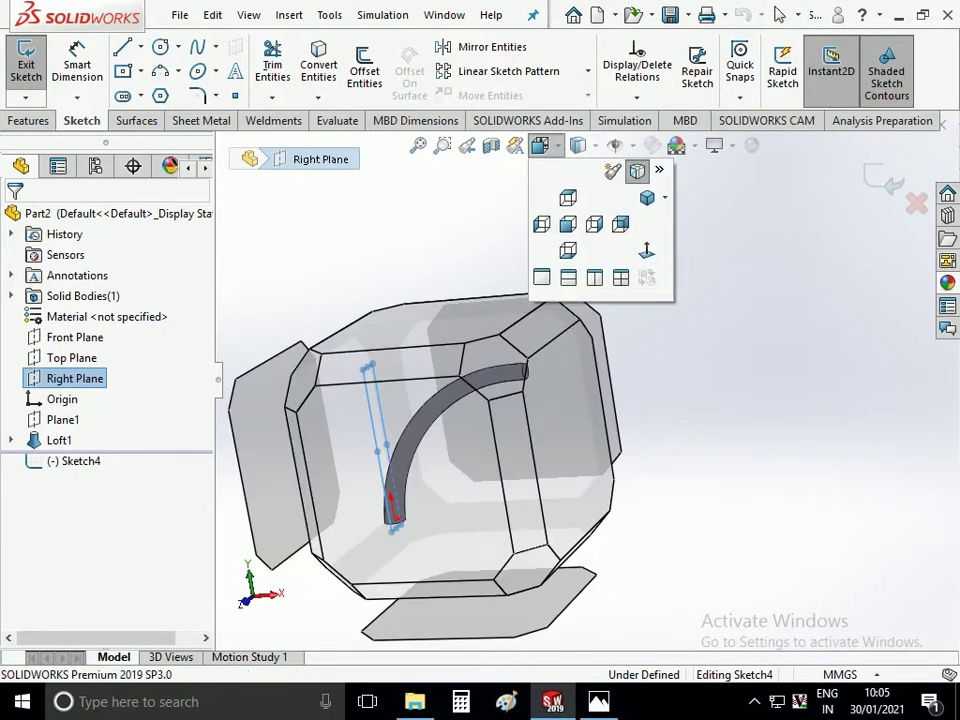
left_click(636, 169)
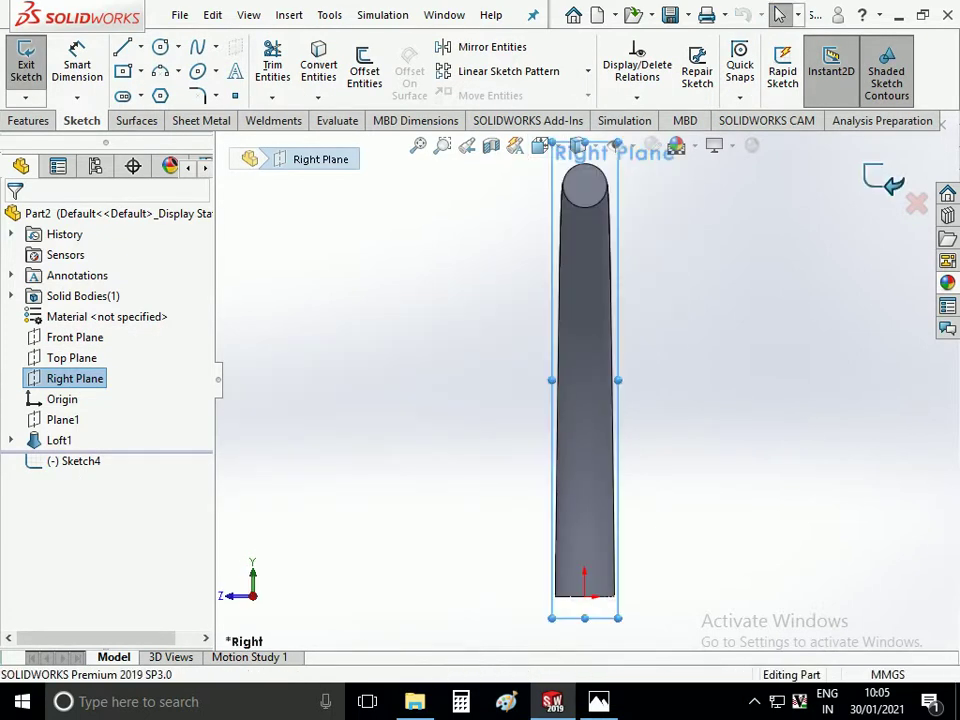
left_click(25, 65)
scroll(585, 373, "up", 3)
middle_click_drag(585, 380, 470, 350)
left_click(689, 95)
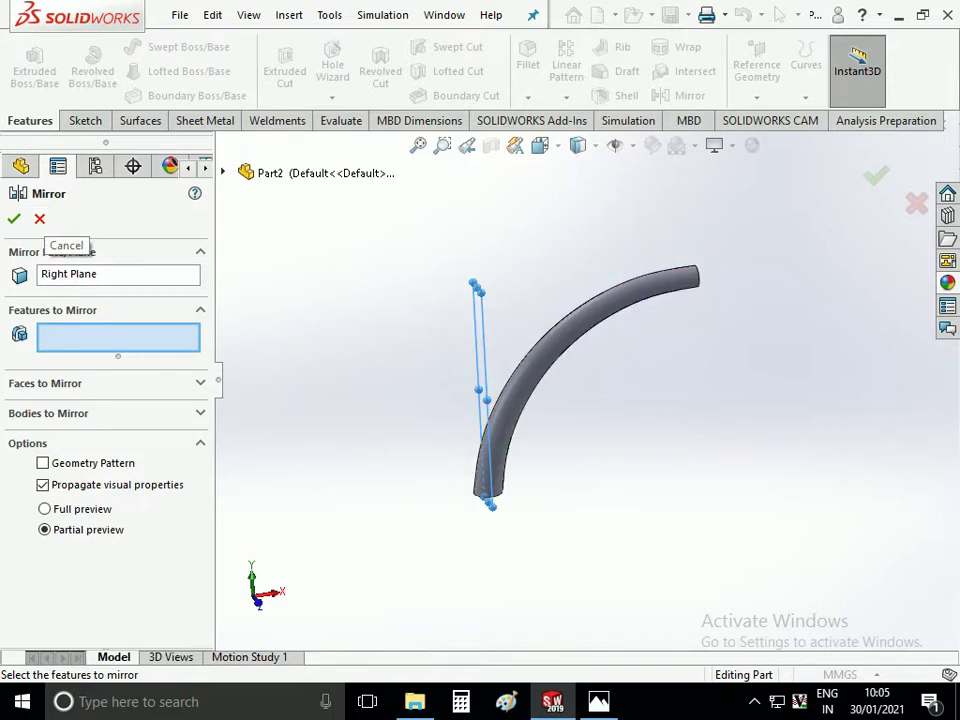
Mirror Loft1 across the Right Plane to create the second arm
left_click(690, 274)
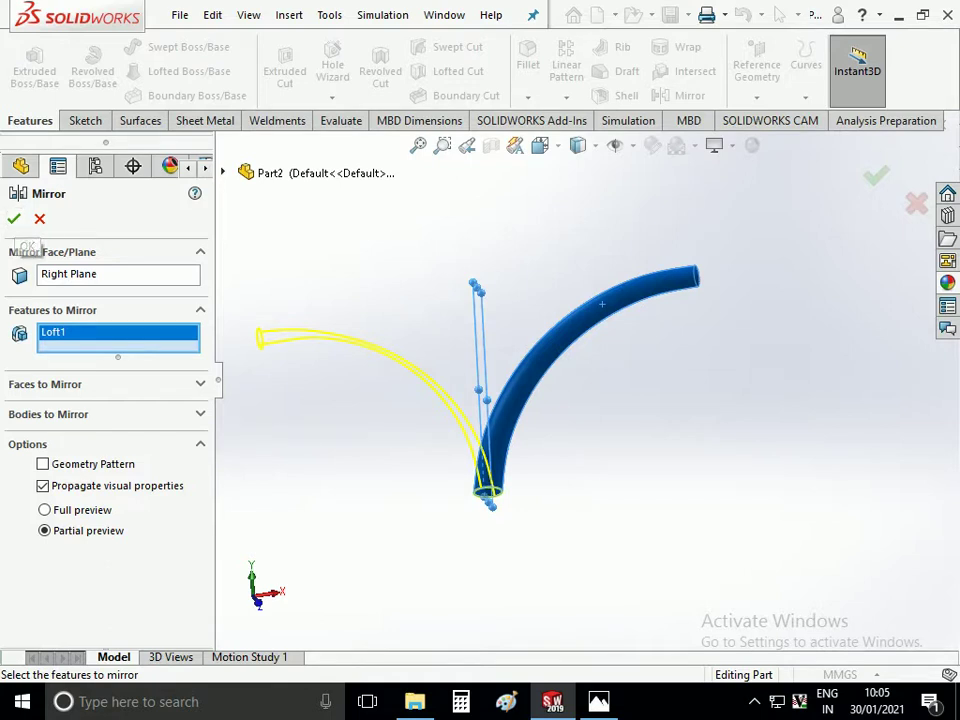
mouse_move(118, 338)
left_click(135, 355)
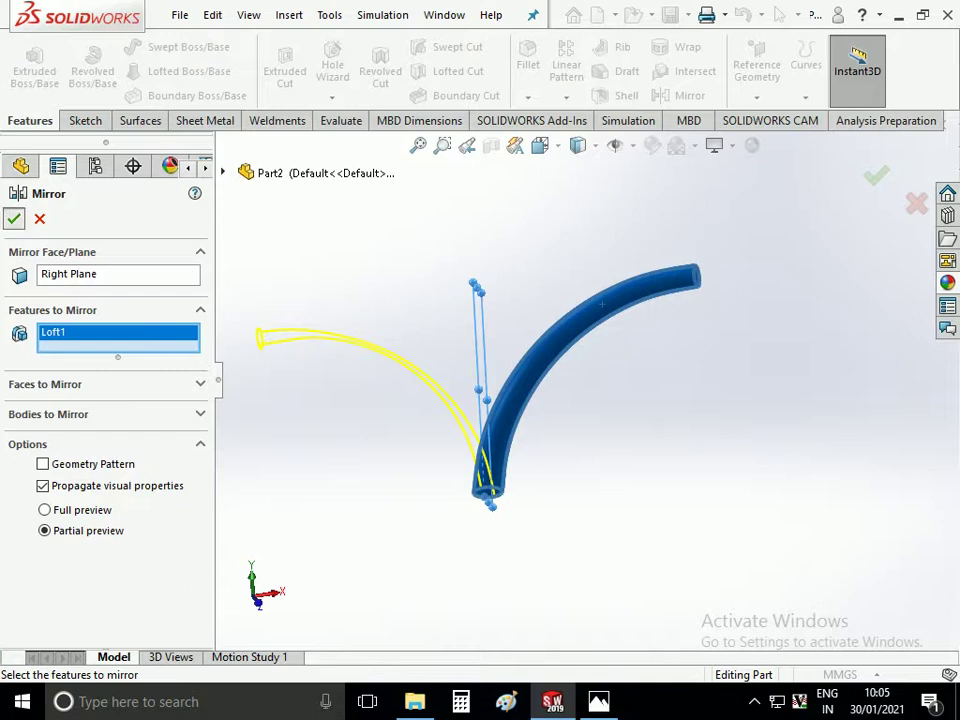
left_click(14, 218)
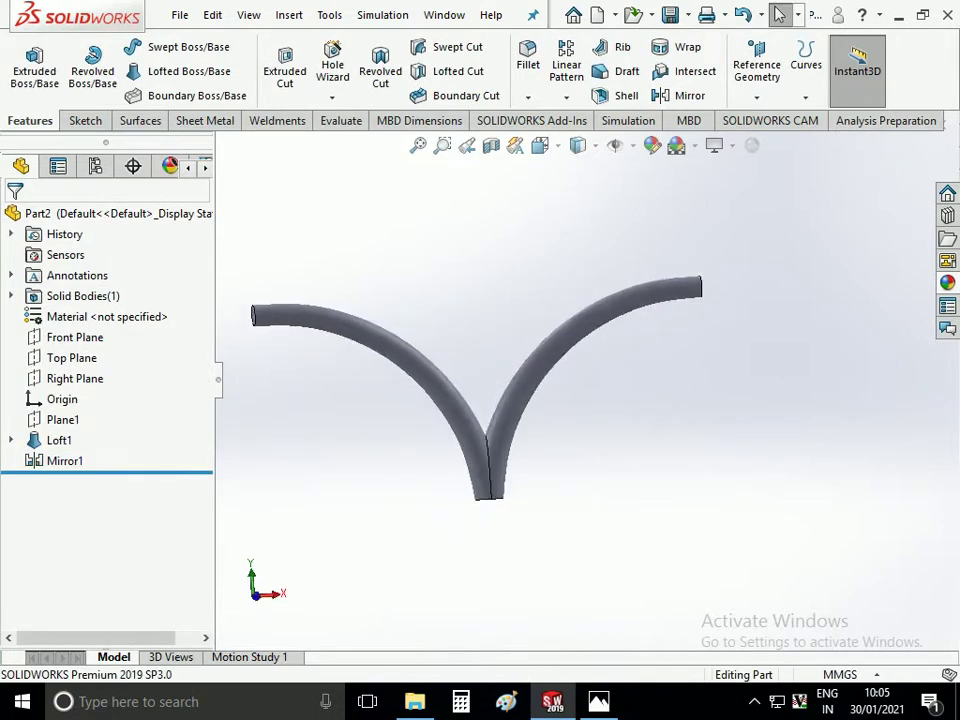
Turn the view to the bottom and select the tubes' bottom end face
key("ctrl+1")
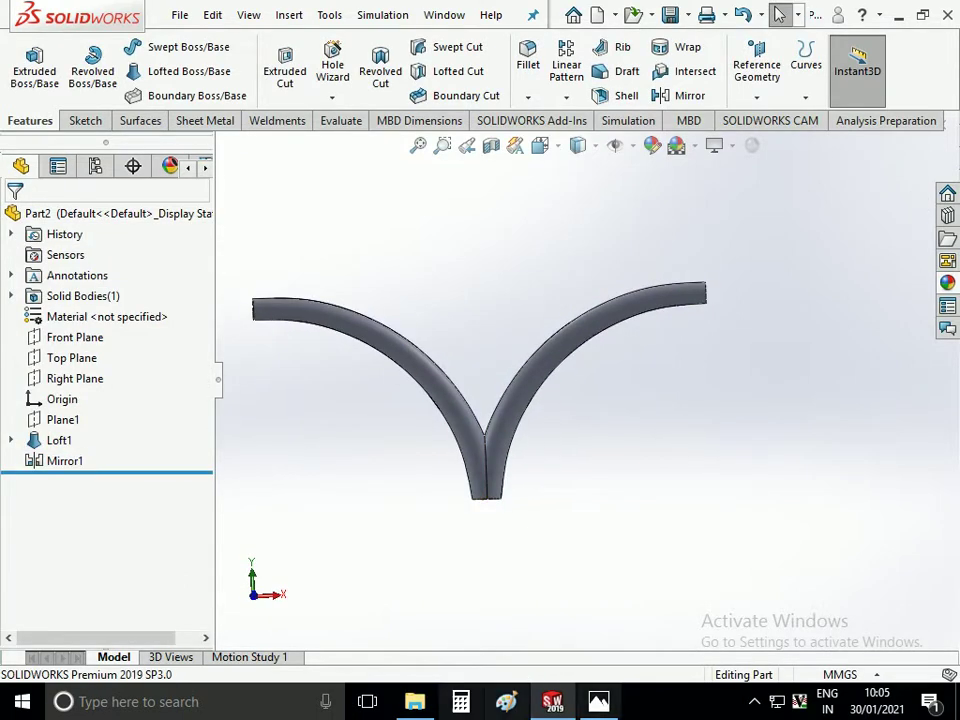
key("Down")
key("Down")
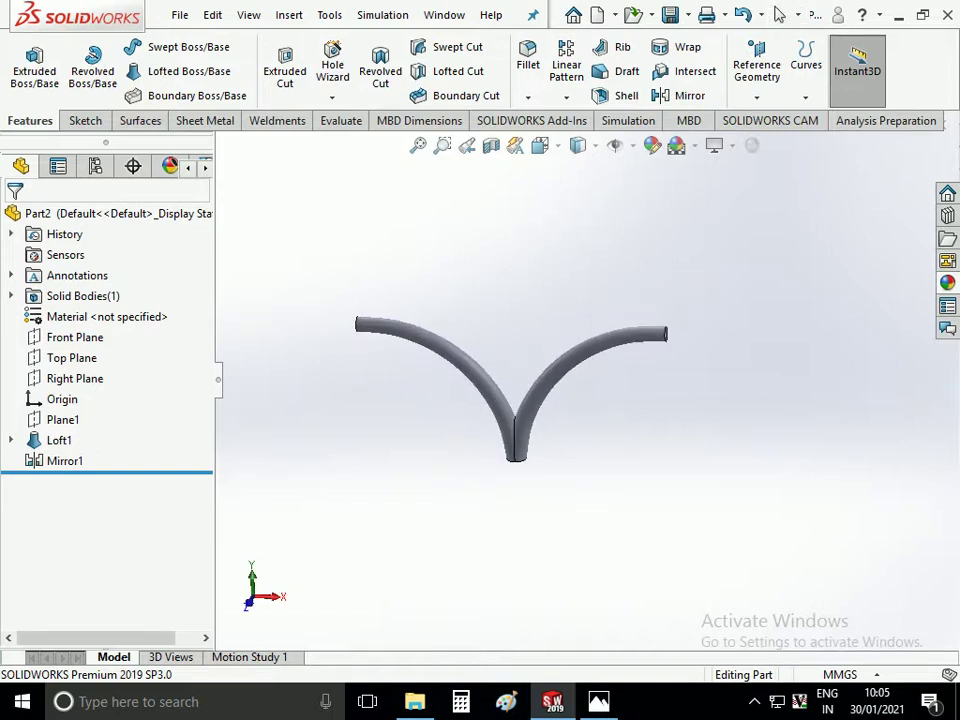
scroll(490, 485, "down", 2)
scroll(490, 485, "down", 4)
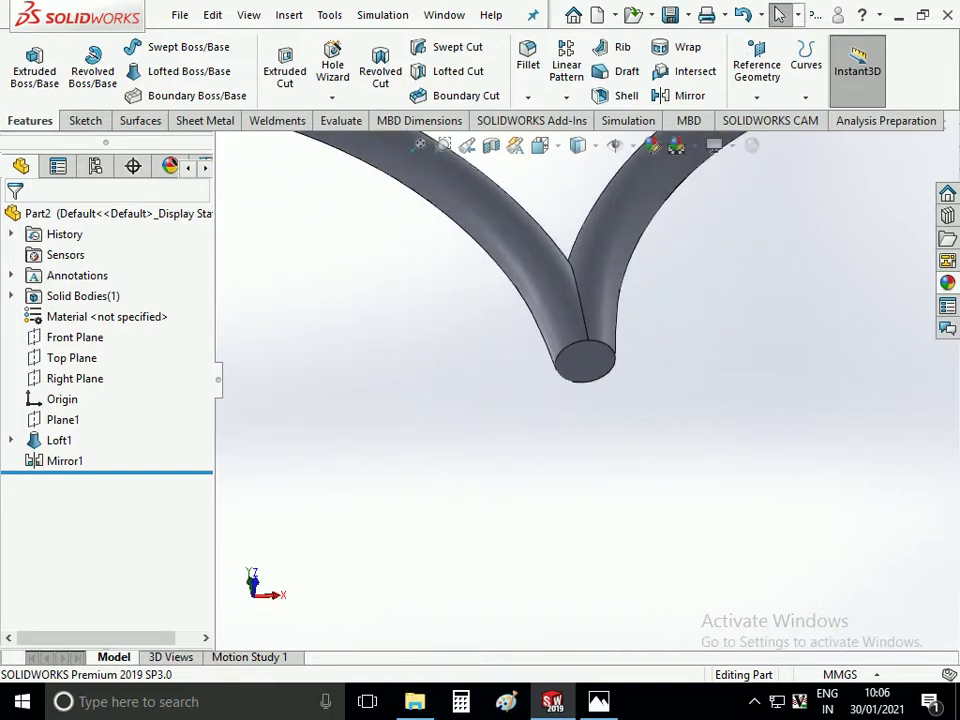
left_click(588, 360)
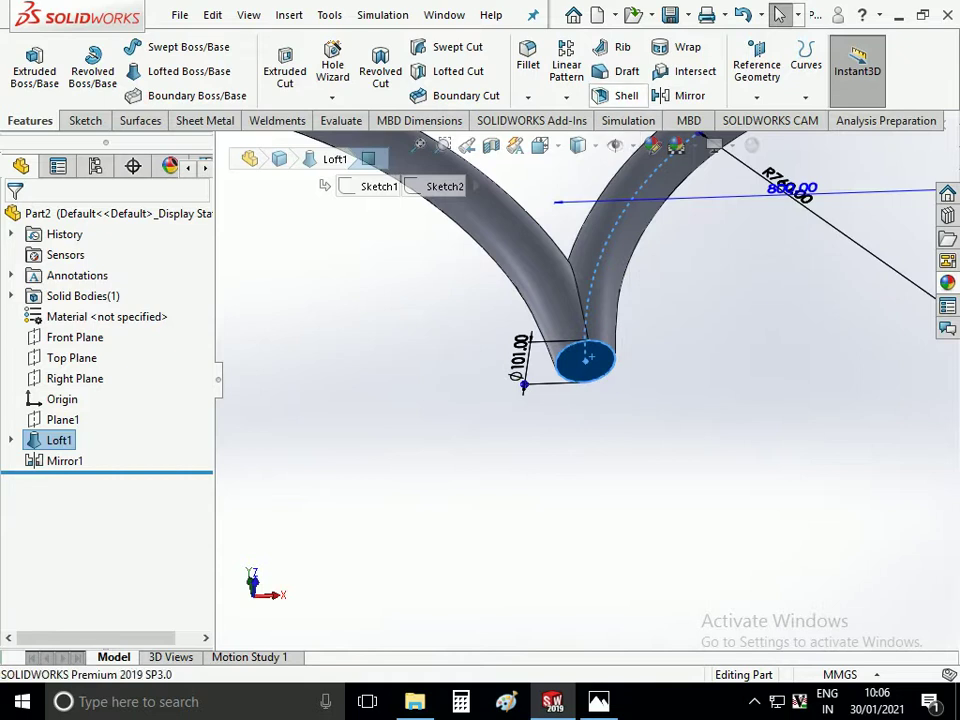
Start a shell removing the bottom face and both arm-tip end faces
left_click(617, 95)
scroll(591, 356, "up", 5)
middle_click_drag(591, 356, 698, 277)
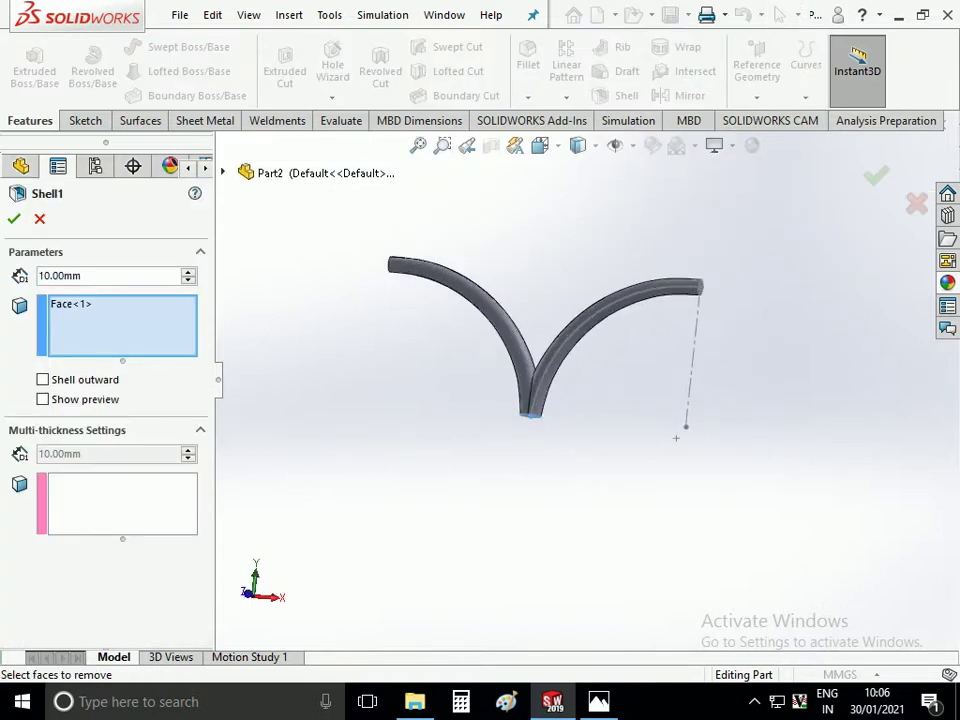
scroll(698, 277, "down", 5)
left_click(668, 316)
scroll(576, 460, "up", 2)
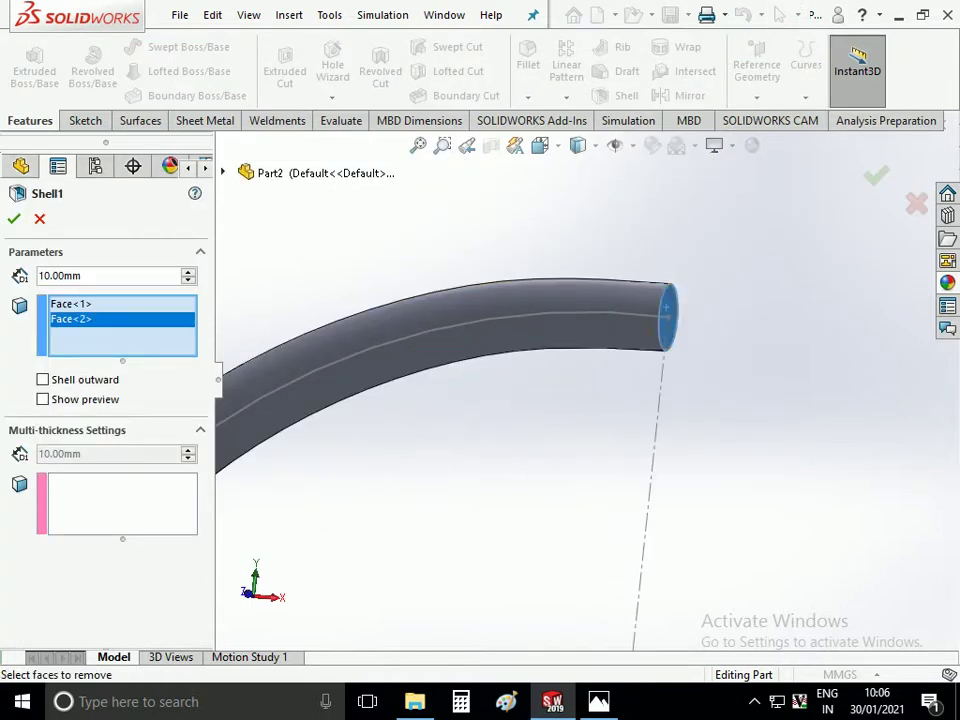
scroll(576, 460, "up", 3)
scroll(576, 460, "up", 2)
scroll(400, 355, "down", 3)
scroll(400, 355, "down", 3)
left_click(580, 362)
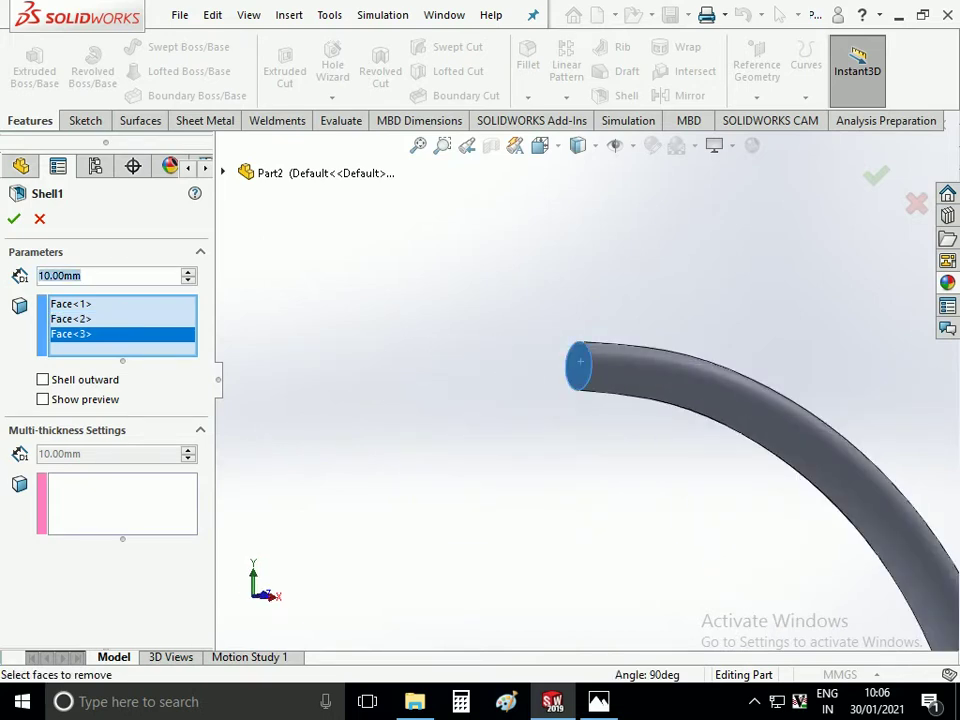
Set the shell thickness to 3 mm and apply it
type("3")
key("Return")
scroll(580, 365, "up", 5)
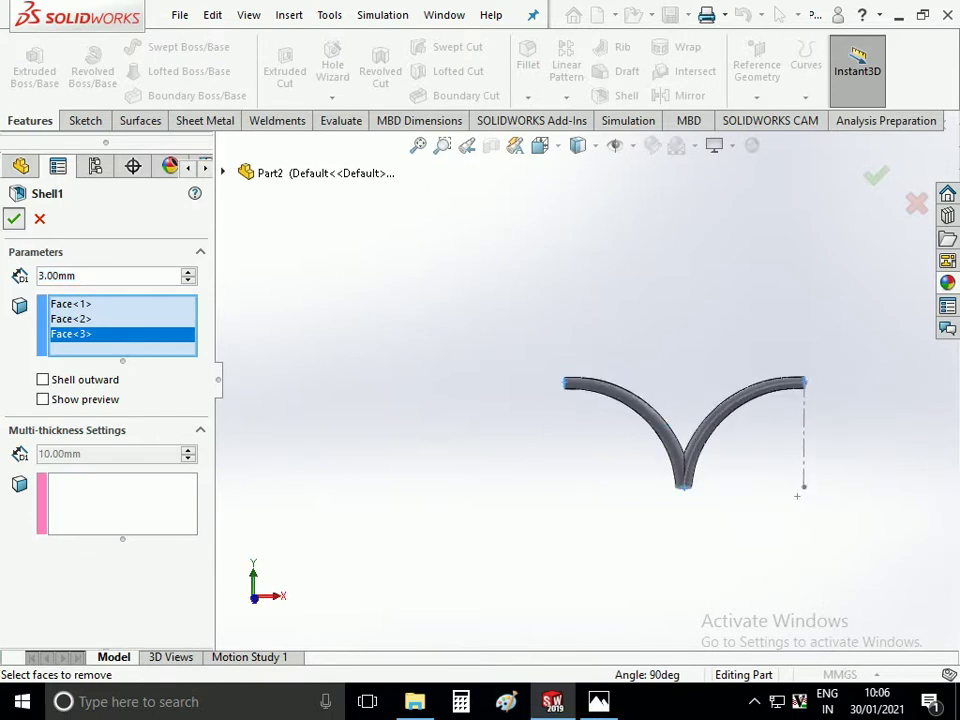
key("Return")
mouse_move(797, 496)
middle_mouse_down()
mouse_move(683, 442)
mouse_move(679, 471)
middle_mouse_up()
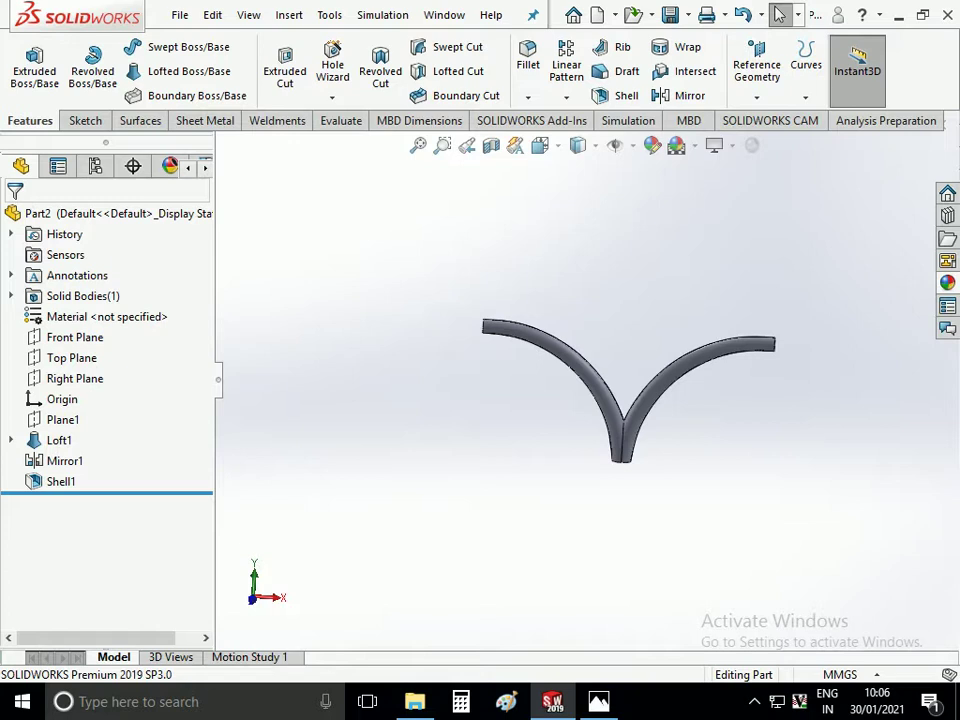
Open a sketch on the ring-shaped bottom end face of the tube
scroll(645, 452, "down", 2)
scroll(645, 452, "down", 3)
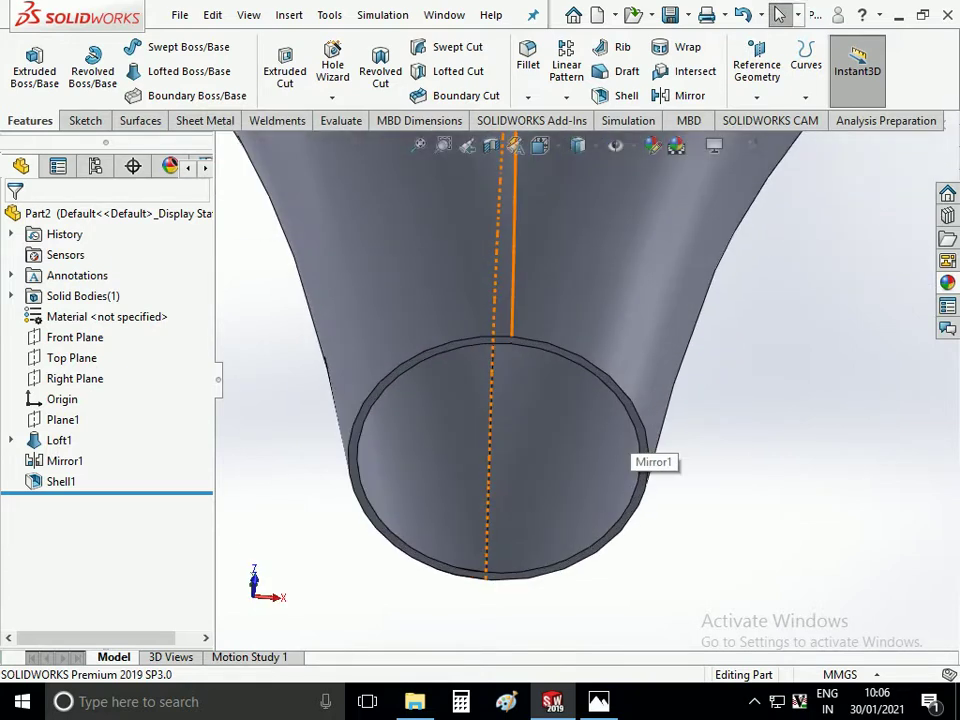
scroll(645, 452, "down", 3)
left_click(567, 350)
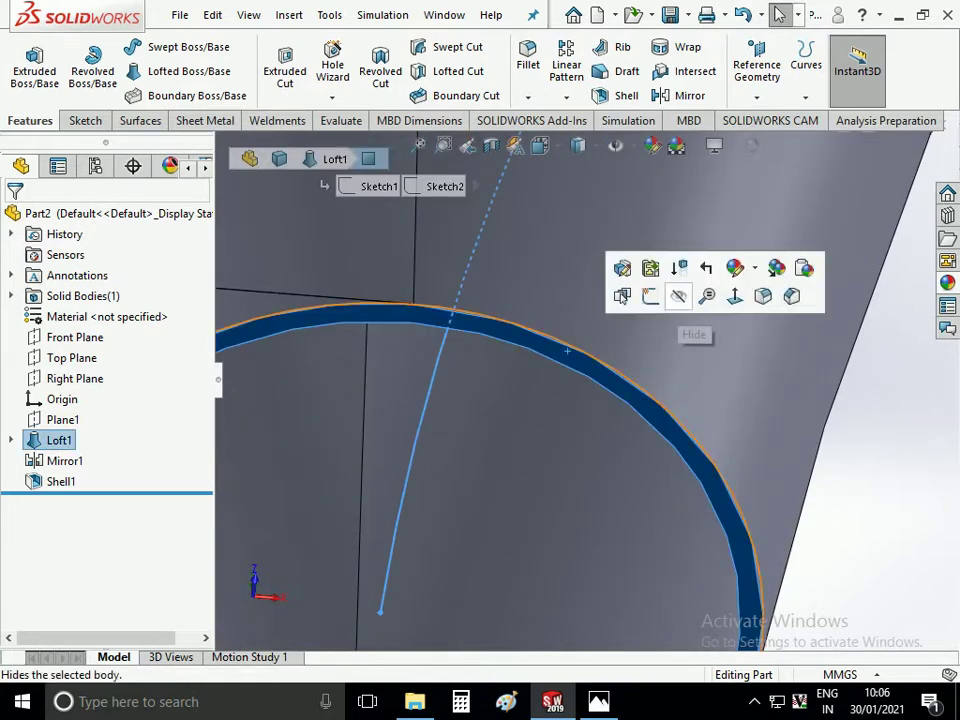
left_click(650, 296)
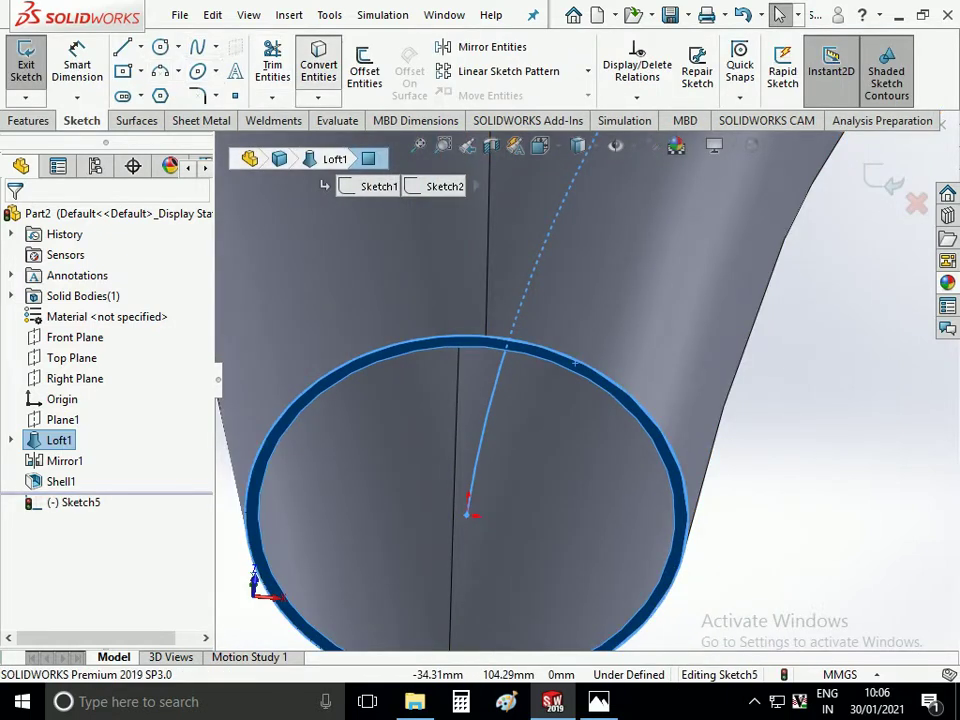
key("Escape")
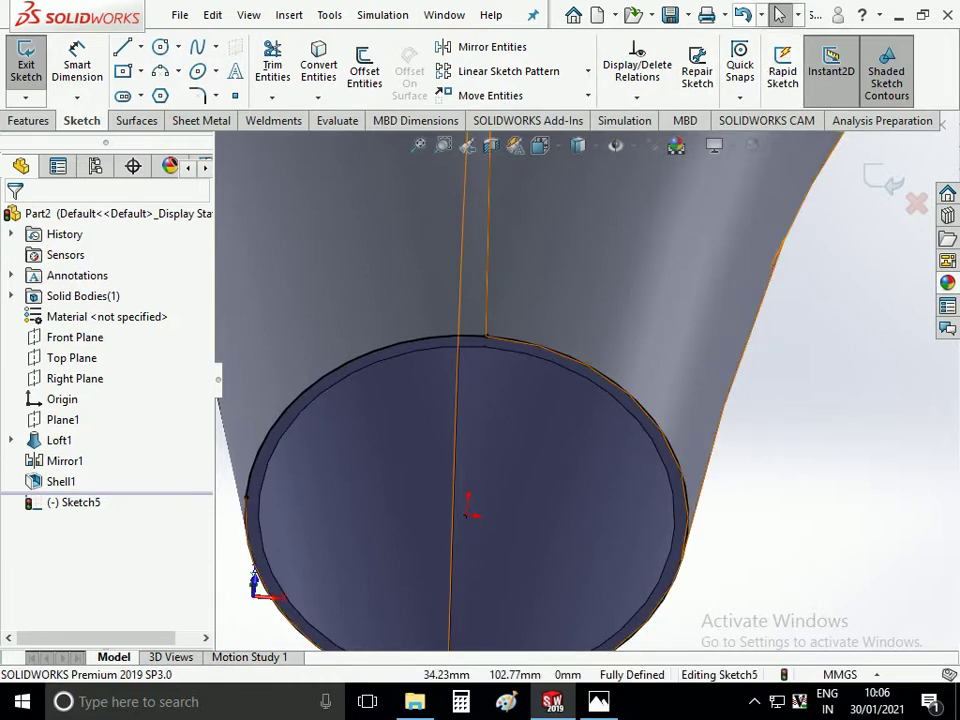
left_click(574, 363)
scroll(576, 368, "up", 3)
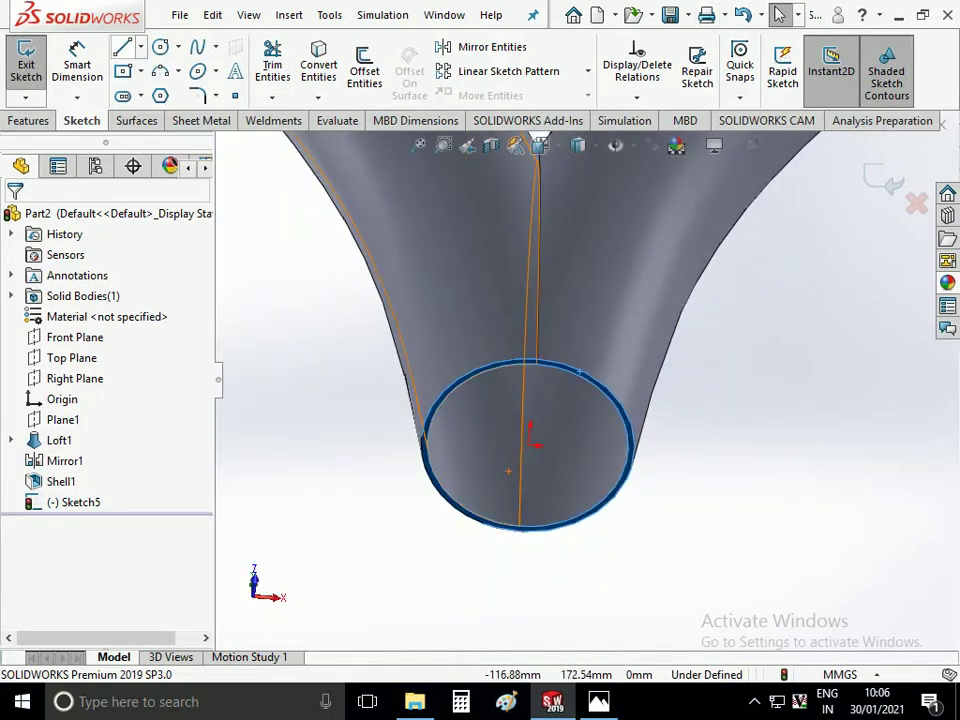
Draw a circle at the origin, dimension it to Ø101, and exit the sketch
key("c")
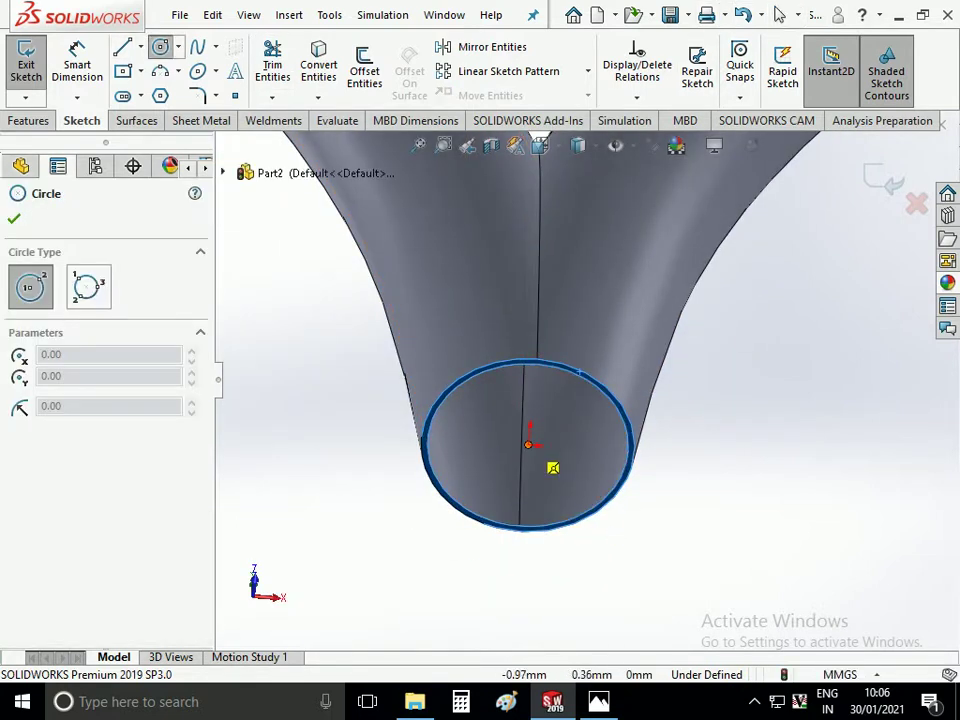
left_click(528, 444)
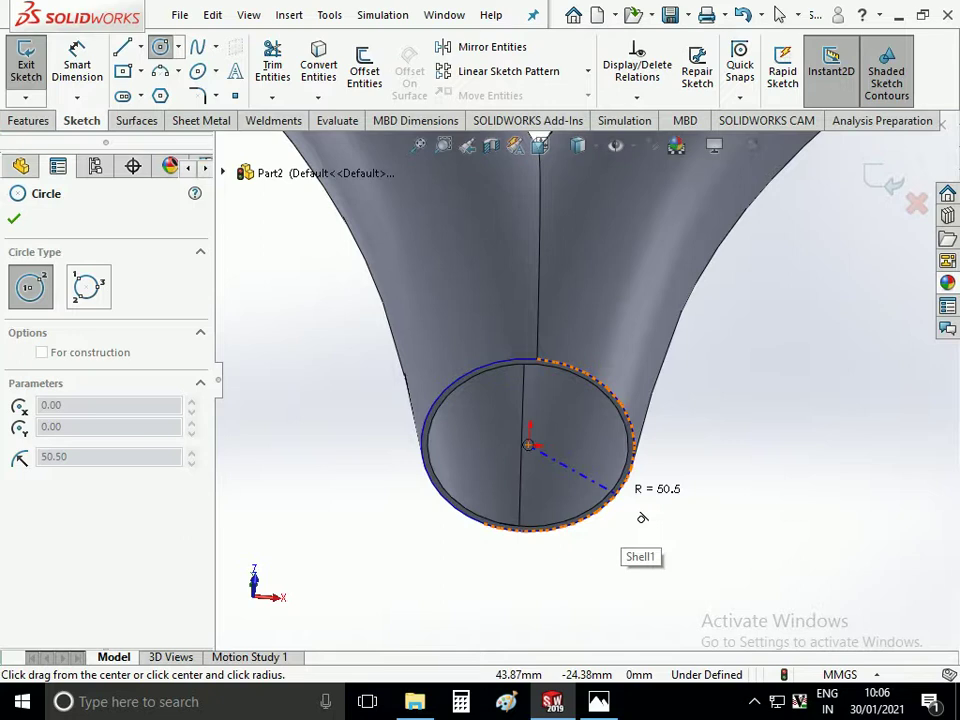
left_click(640, 515)
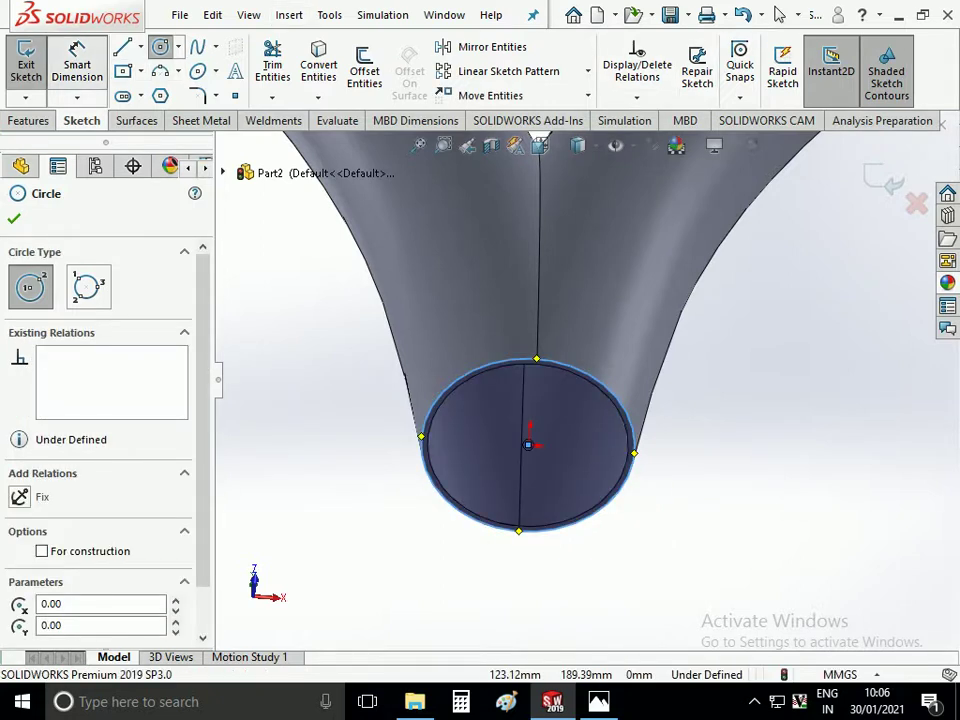
left_click(77, 64)
left_click(632, 456)
left_click(706, 473)
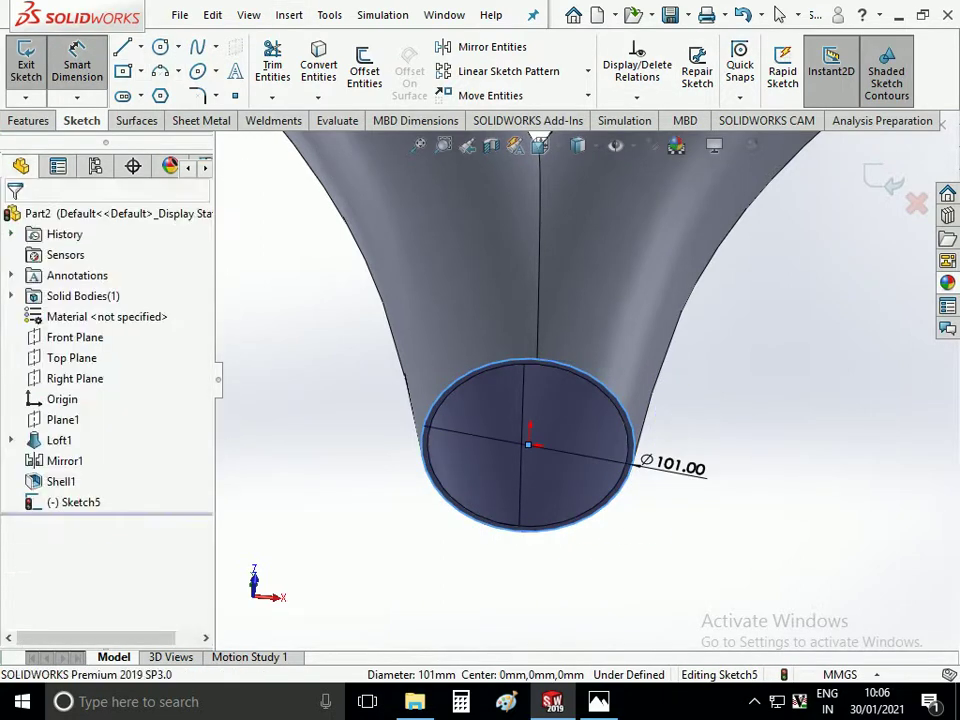
left_click(662, 465)
key("BackSpace")
type("101")
key("Return")
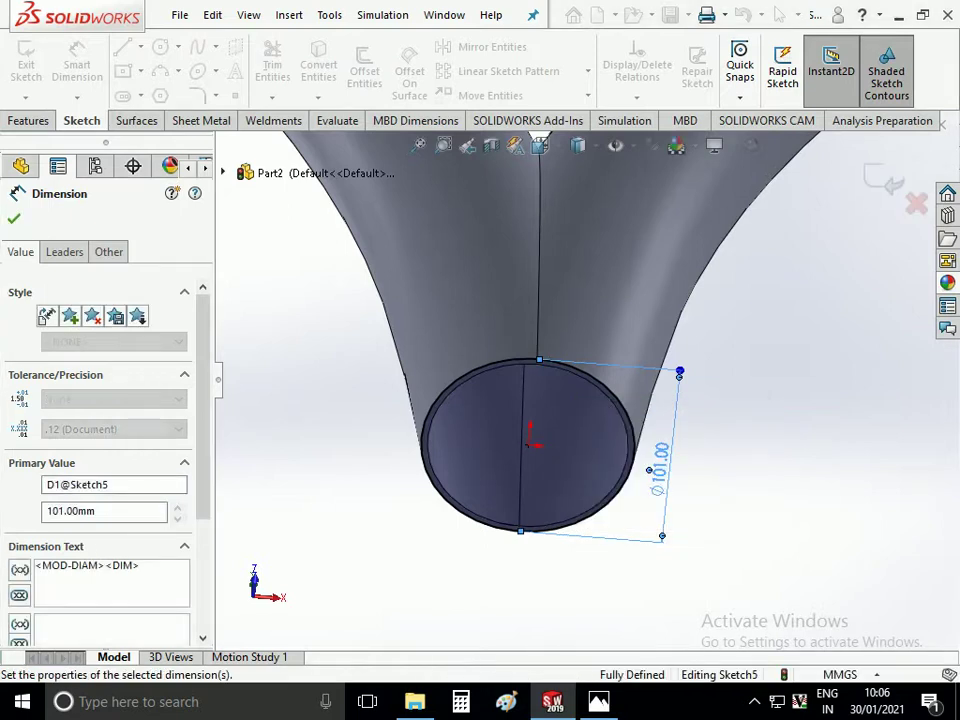
key("Escape")
left_click(26, 64)
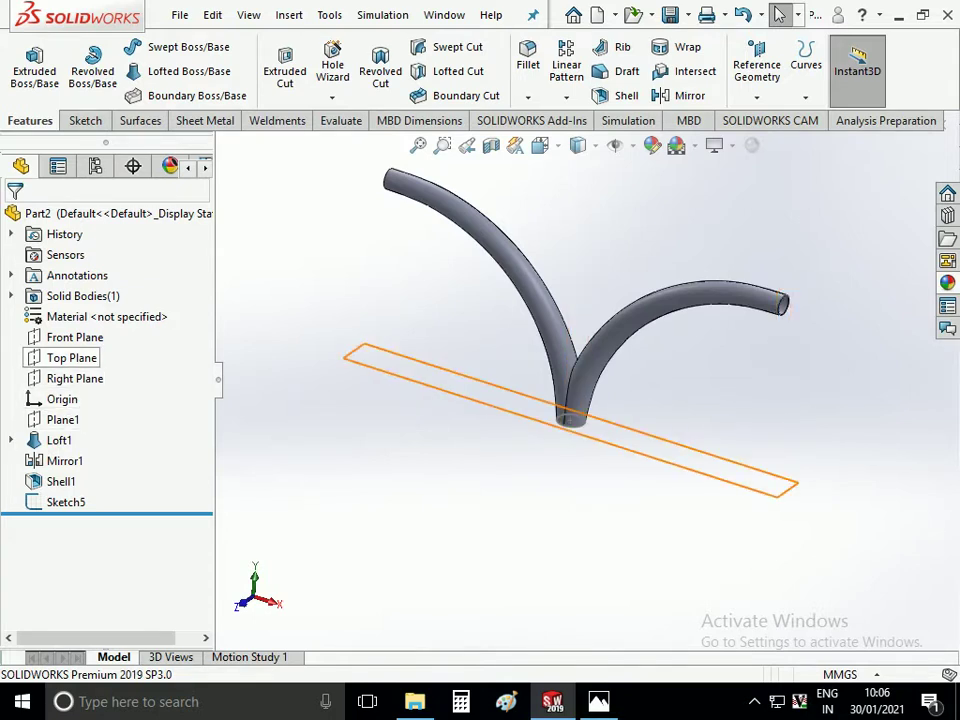
Create Plane2 parallel to the Top Plane, flipped to sit 3500 mm below it
left_click(70, 358)
left_click(757, 65)
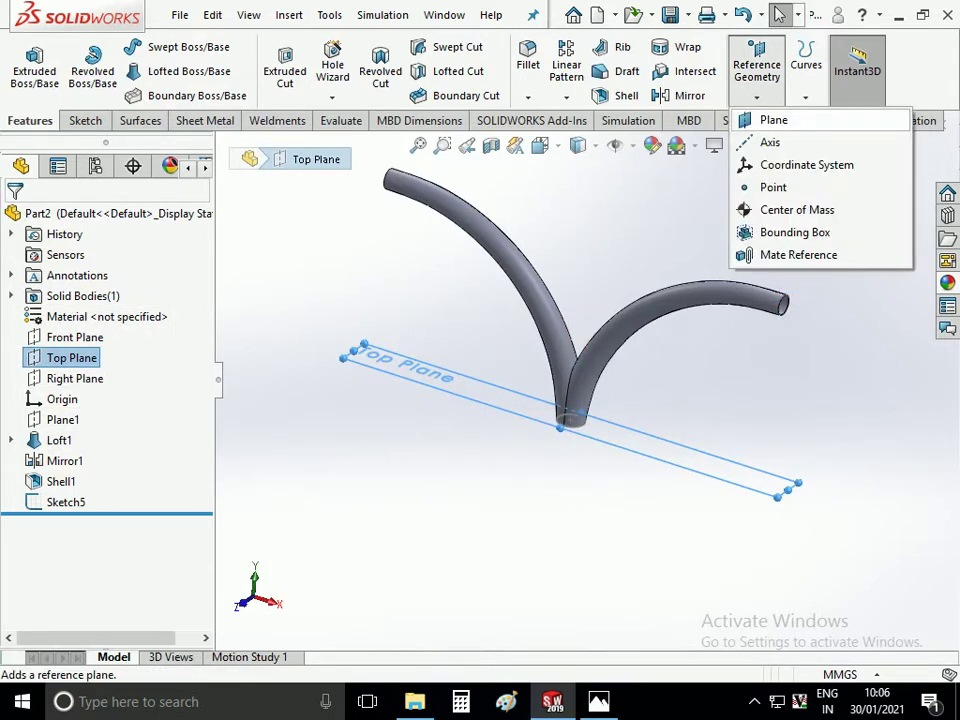
left_click(770, 120)
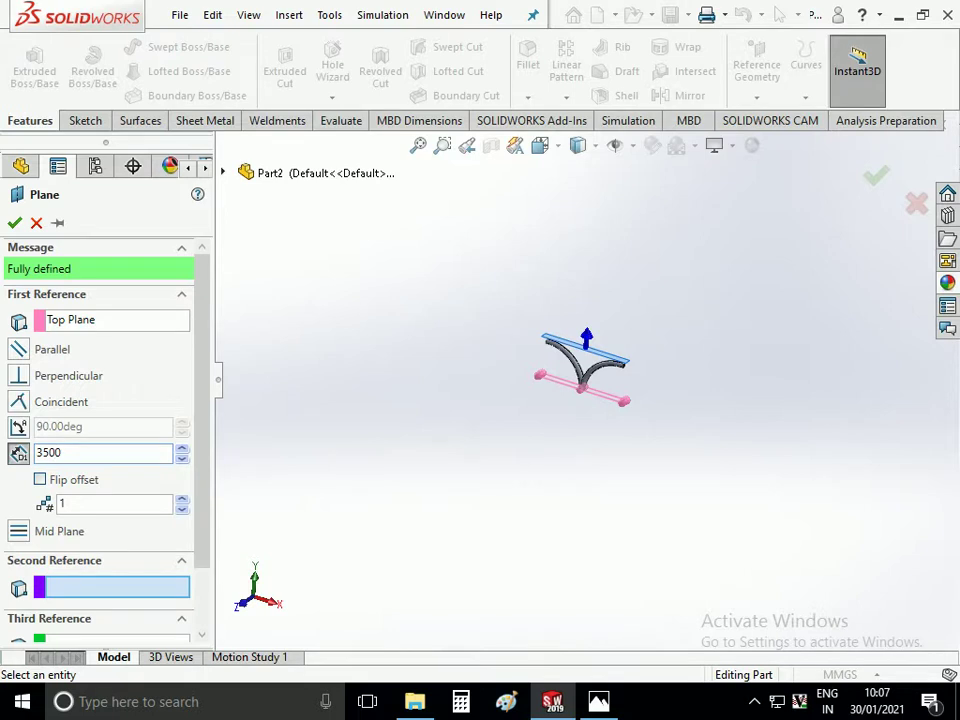
key("Return")
left_click_drag(95, 452, 44, 452)
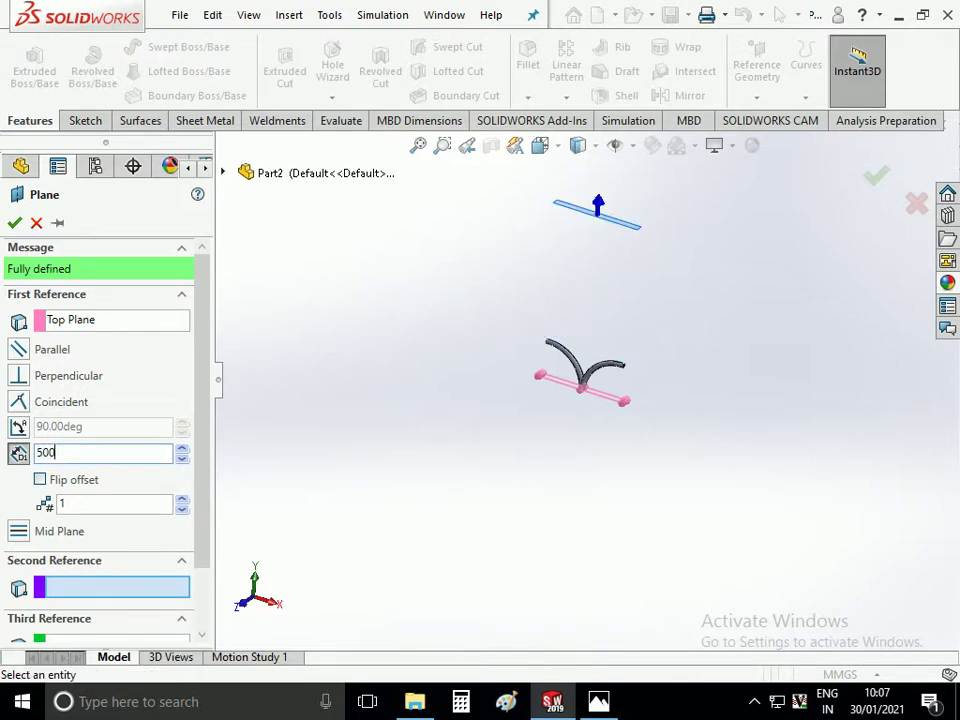
type("0")
key("Return")
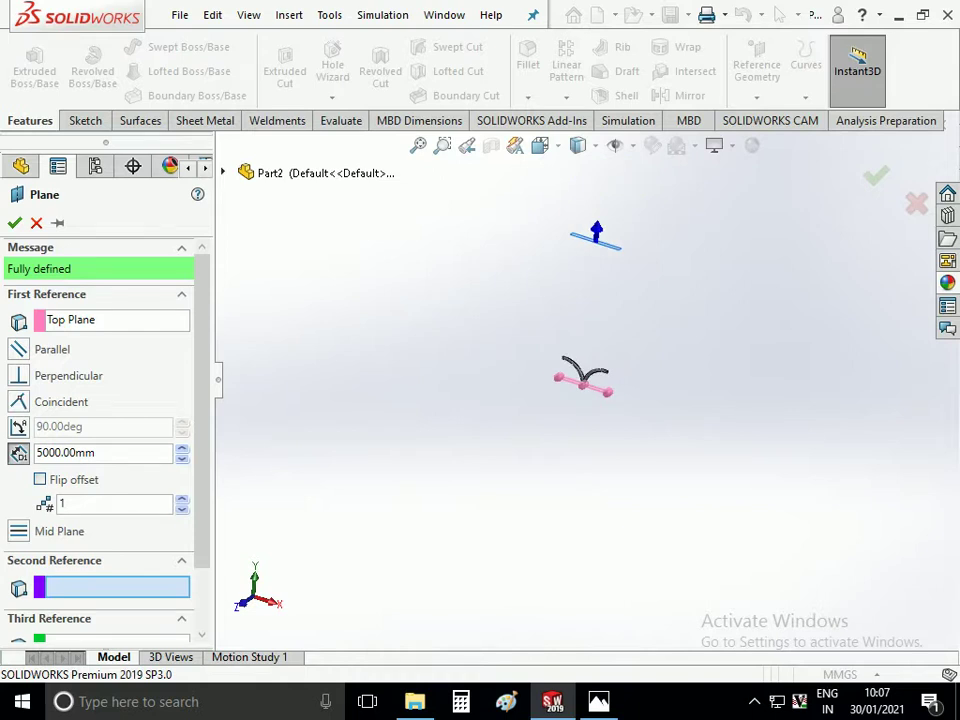
left_click(40, 479)
type("4")
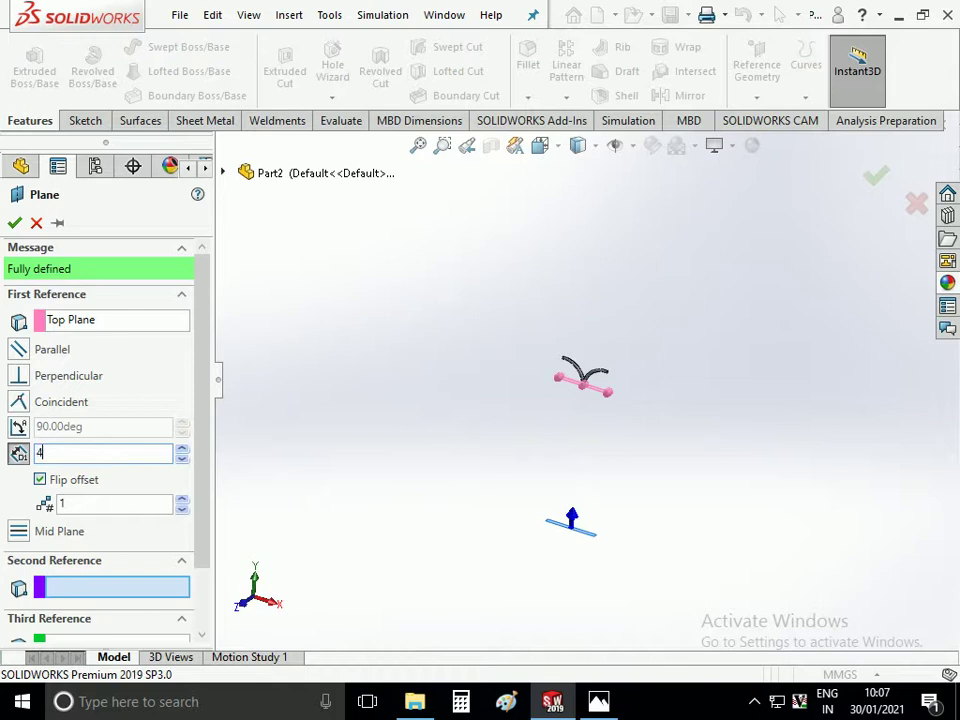
type("000")
key("Return")
key("Return")
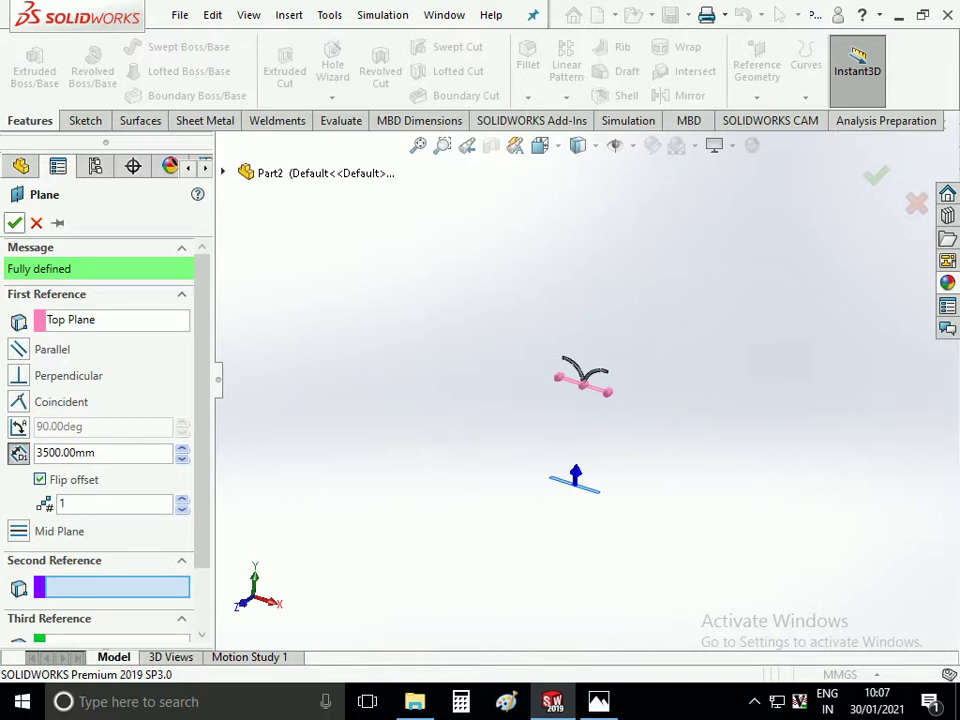
key("Return")
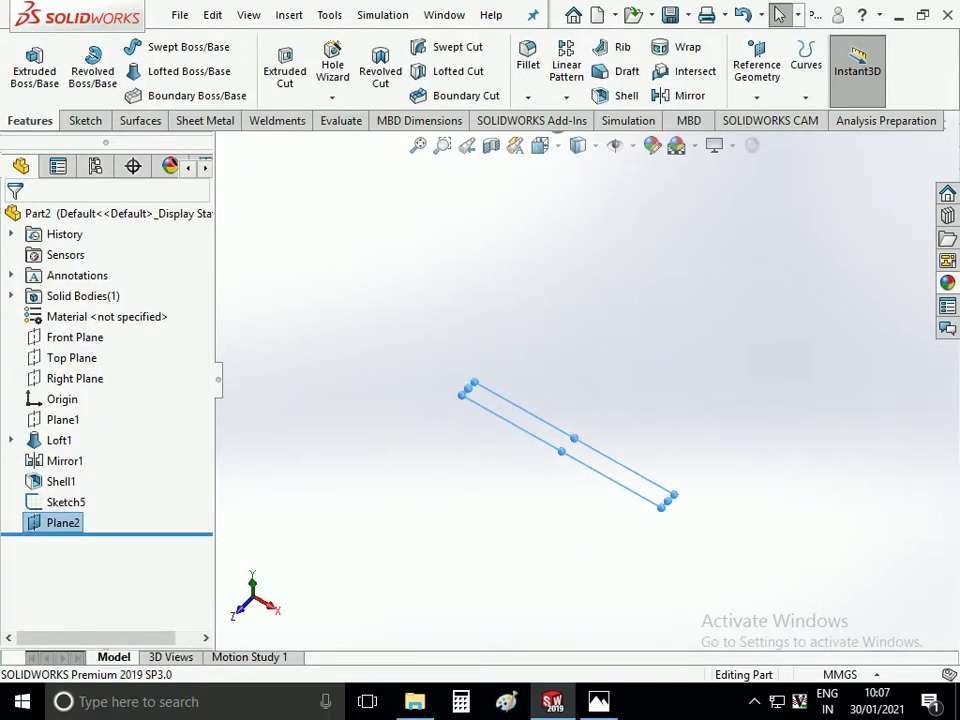
right_click(615, 505)
In a Top-view sketch on Plane2, draw a circle centred on the origin
left_click(632, 379)
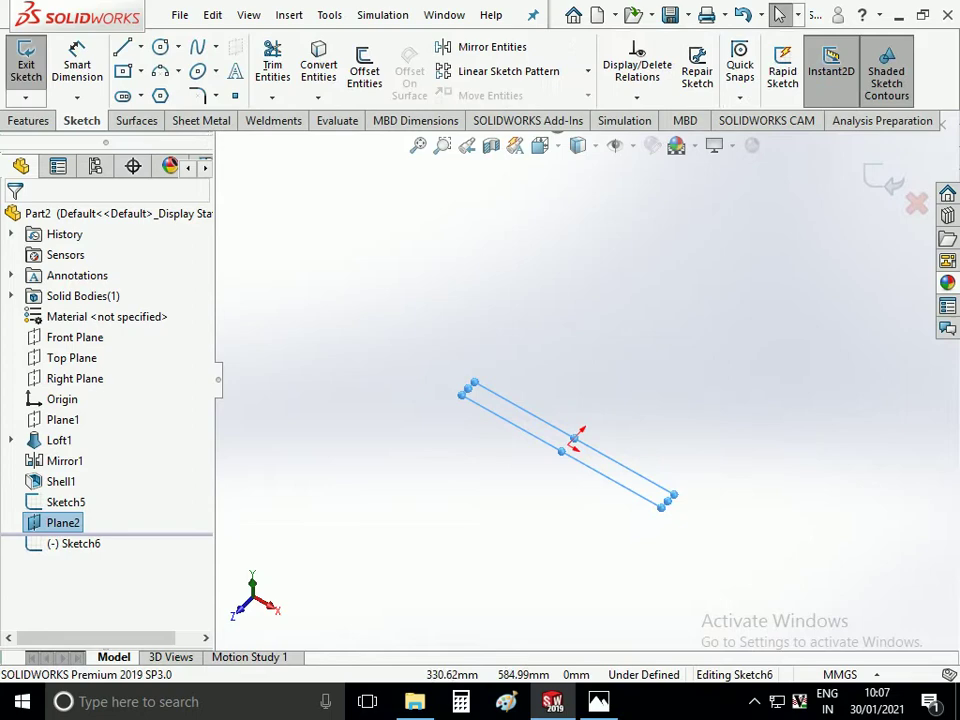
left_click(540, 145)
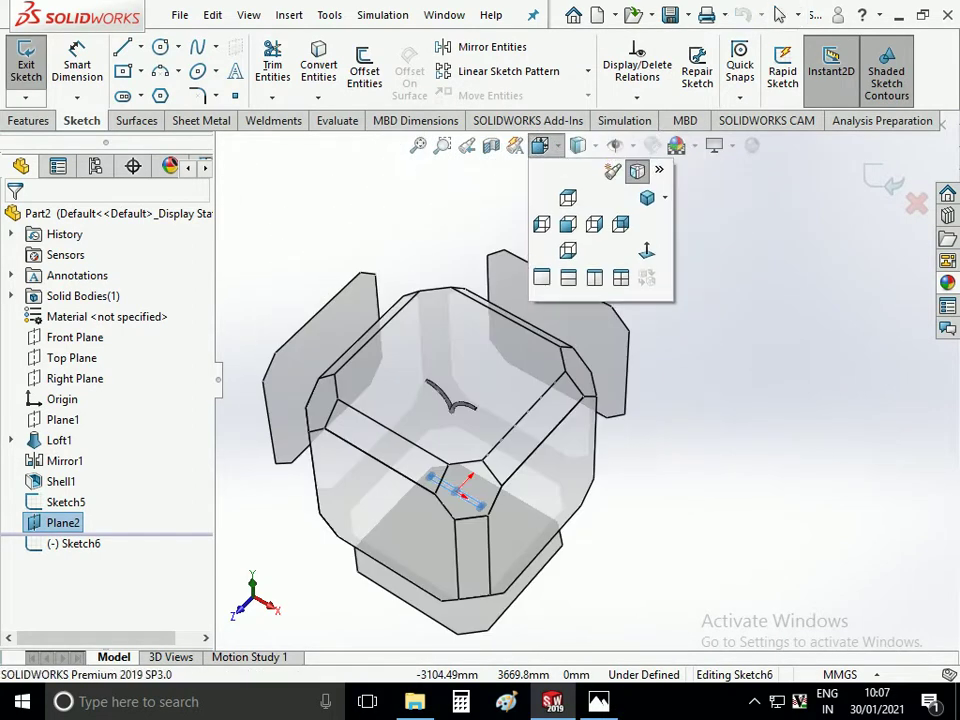
left_click(568, 197)
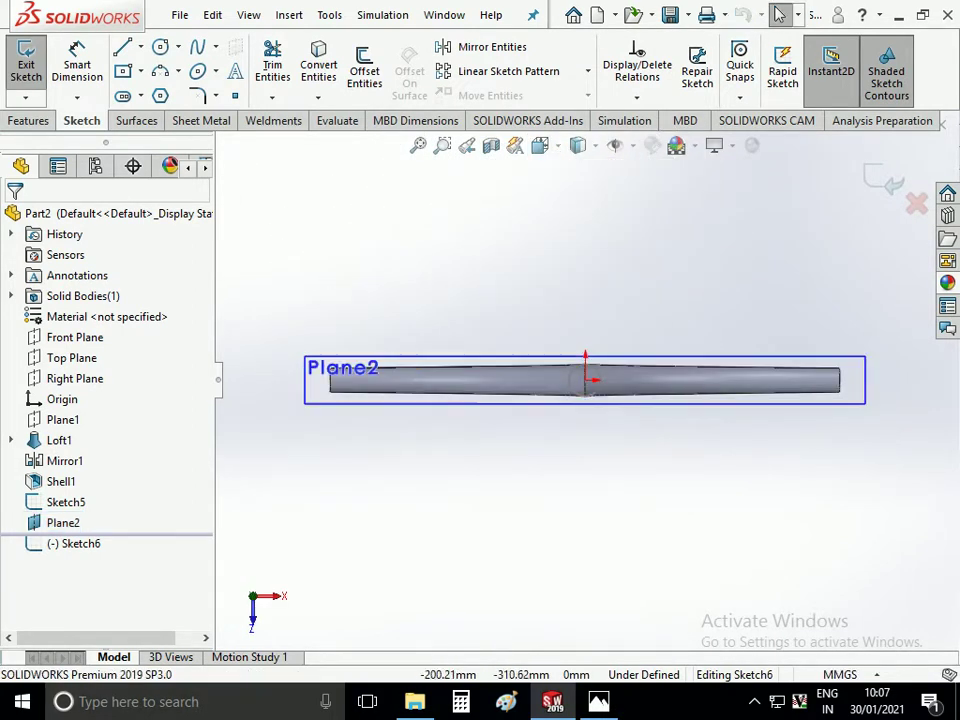
left_click(160, 47)
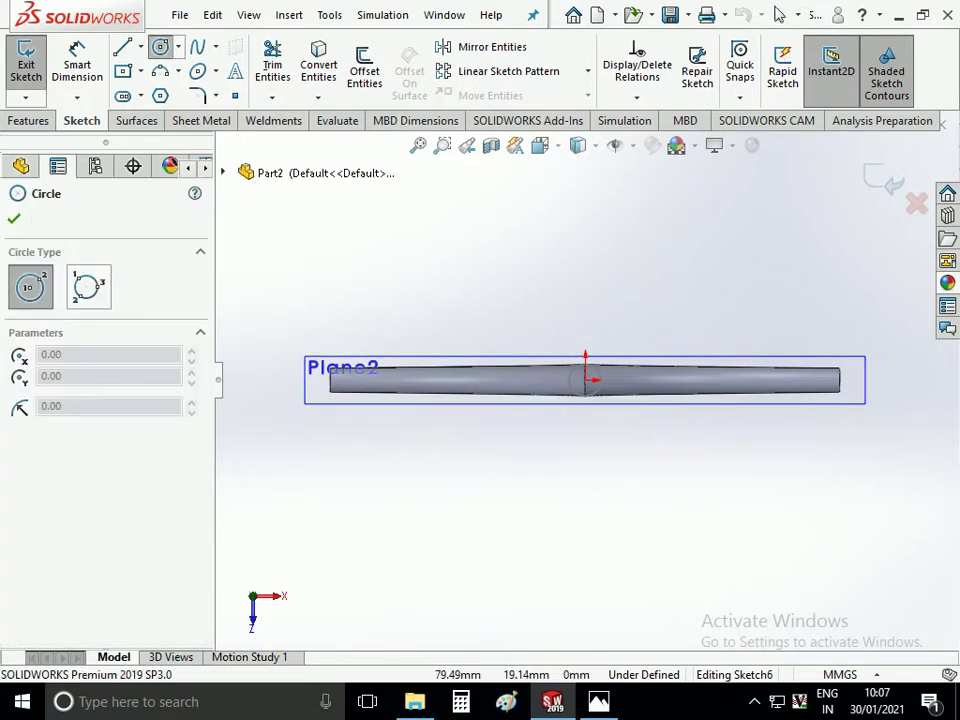
left_click(585, 380)
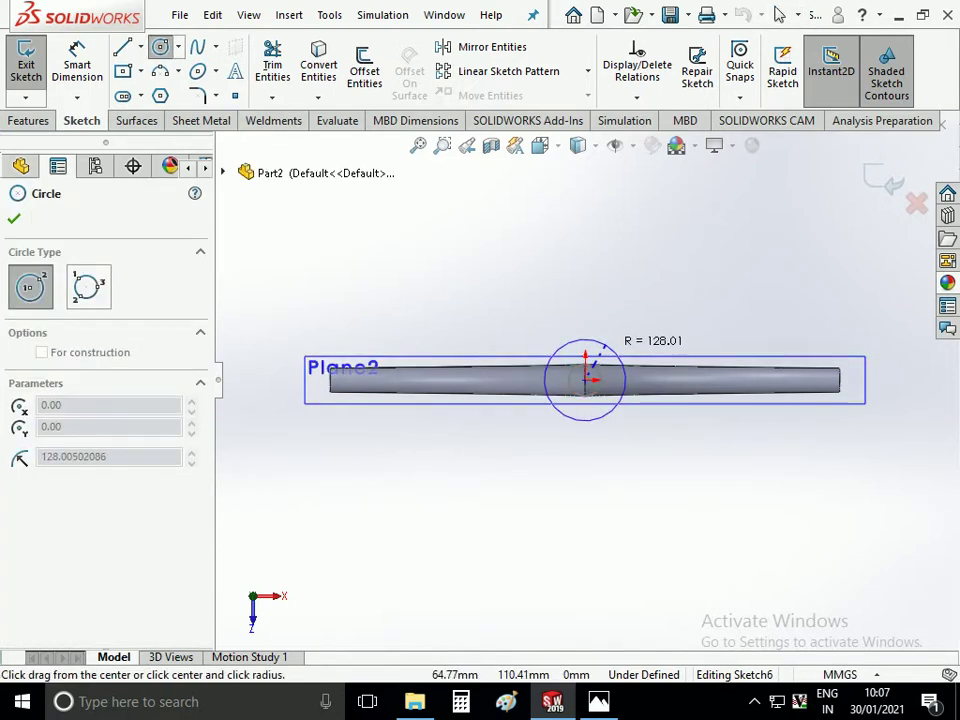
left_click(592, 358)
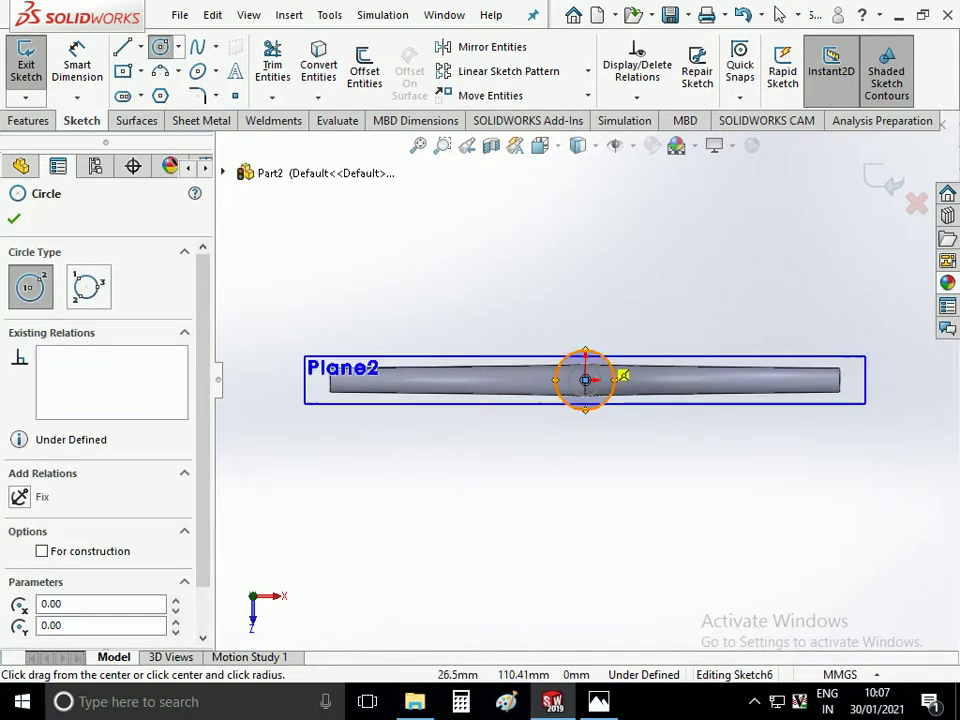
Dimension the circle to Ø175 and exit the sketch
left_click(77, 60)
left_click(592, 360)
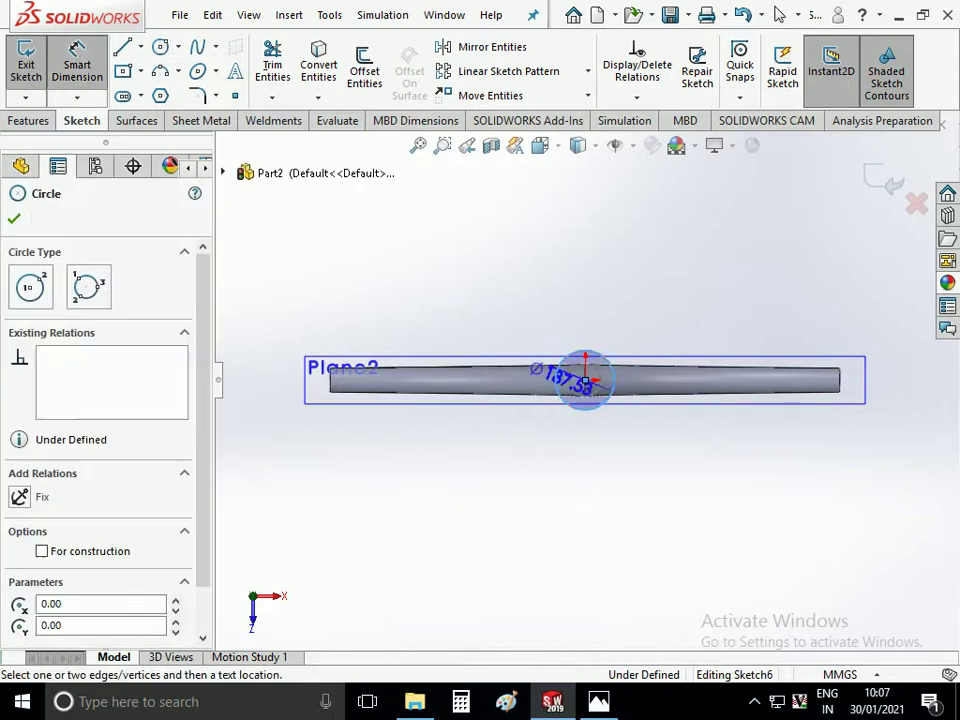
left_click(548, 242)
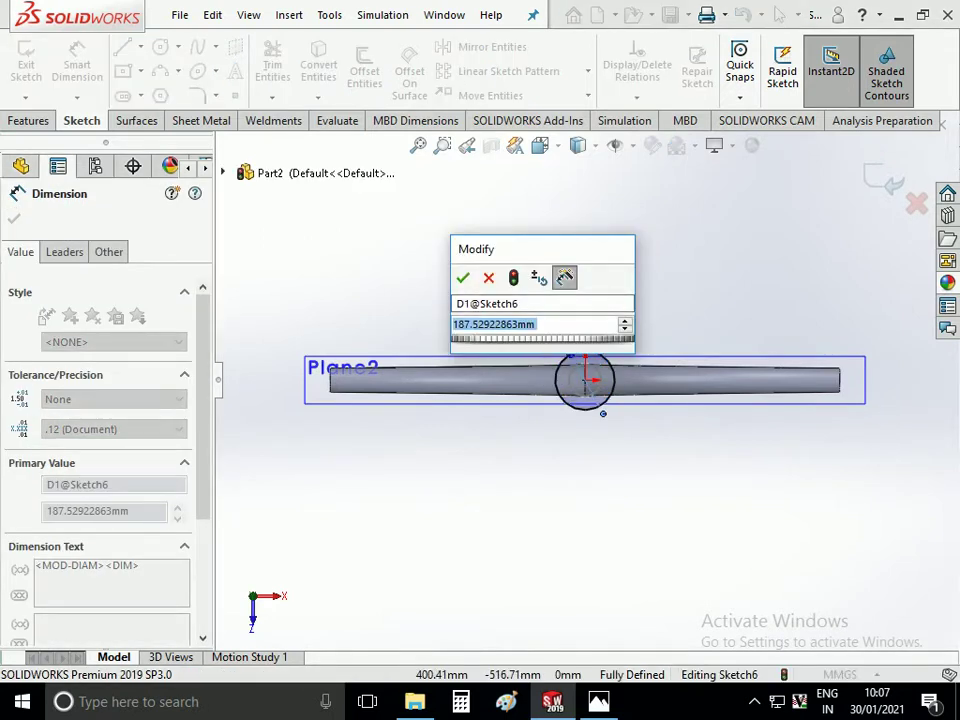
type("175")
key("Return")
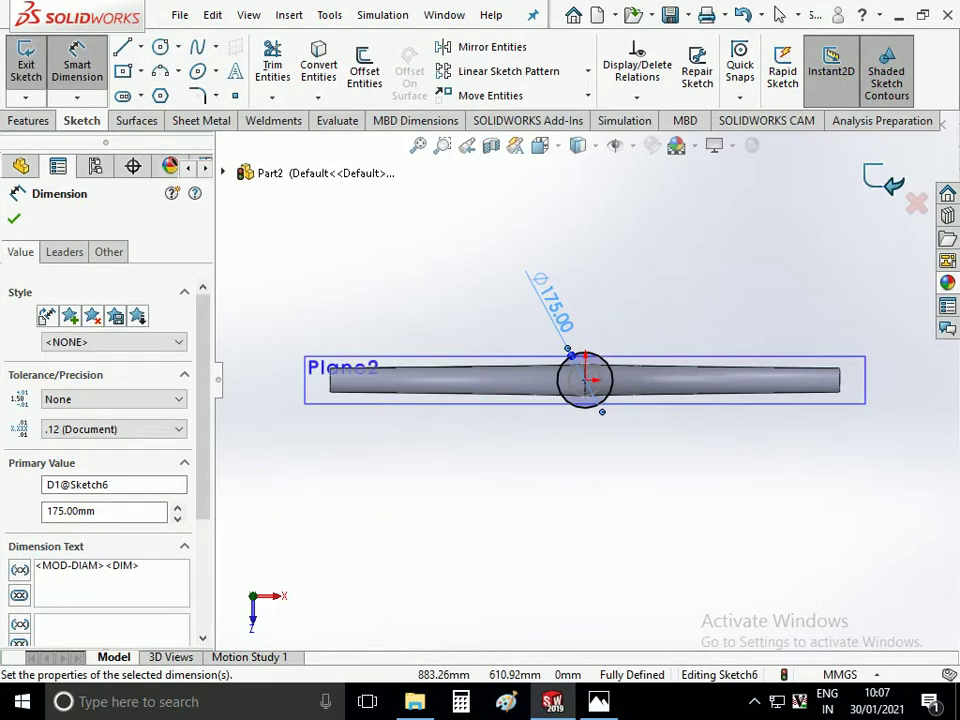
left_click(884, 180)
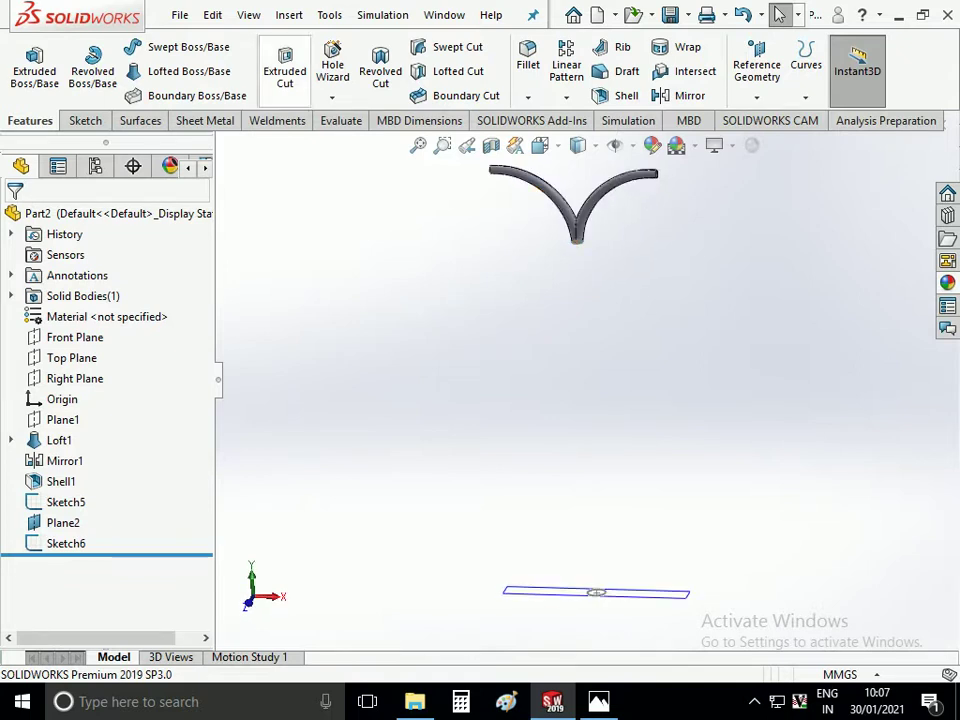
Start a loft from the V's bottom circle to the Plane2 circle
left_click(180, 71)
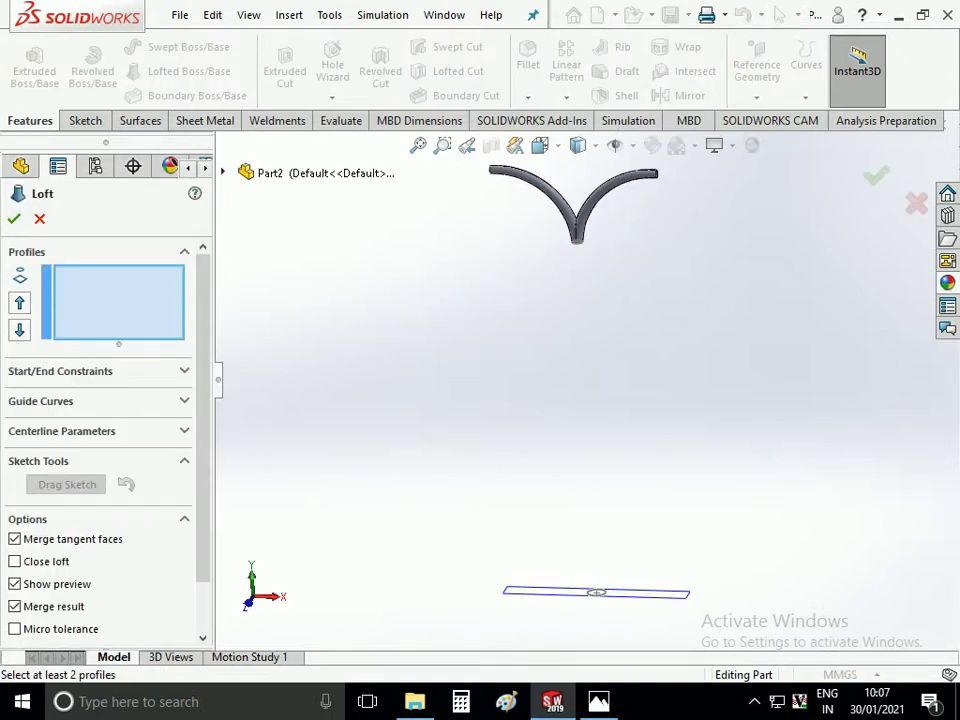
scroll(564, 217, "down", 2)
scroll(564, 217, "down", 2)
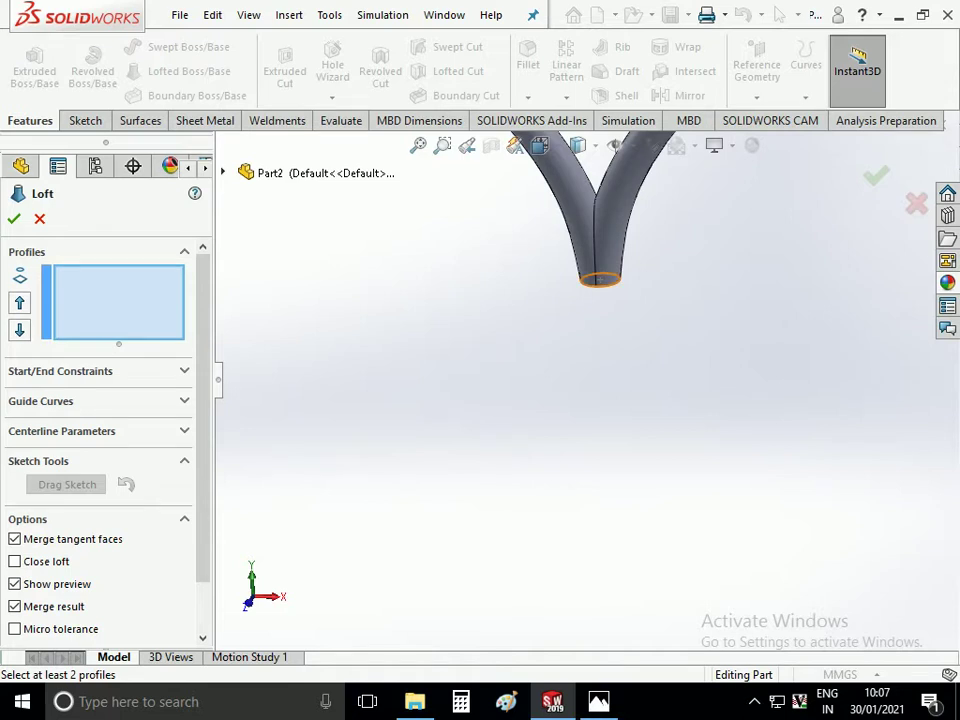
left_click(600, 279)
scroll(600, 290, "up", 1)
scroll(600, 290, "up", 1)
scroll(600, 290, "up", 1)
scroll(600, 617, "down", 2)
left_click(596, 623)
Align the loft connectors at the top junction and on the bottom profile
scroll(596, 620, "up", 2)
scroll(596, 560, "up", 1)
scroll(596, 560, "down", 2)
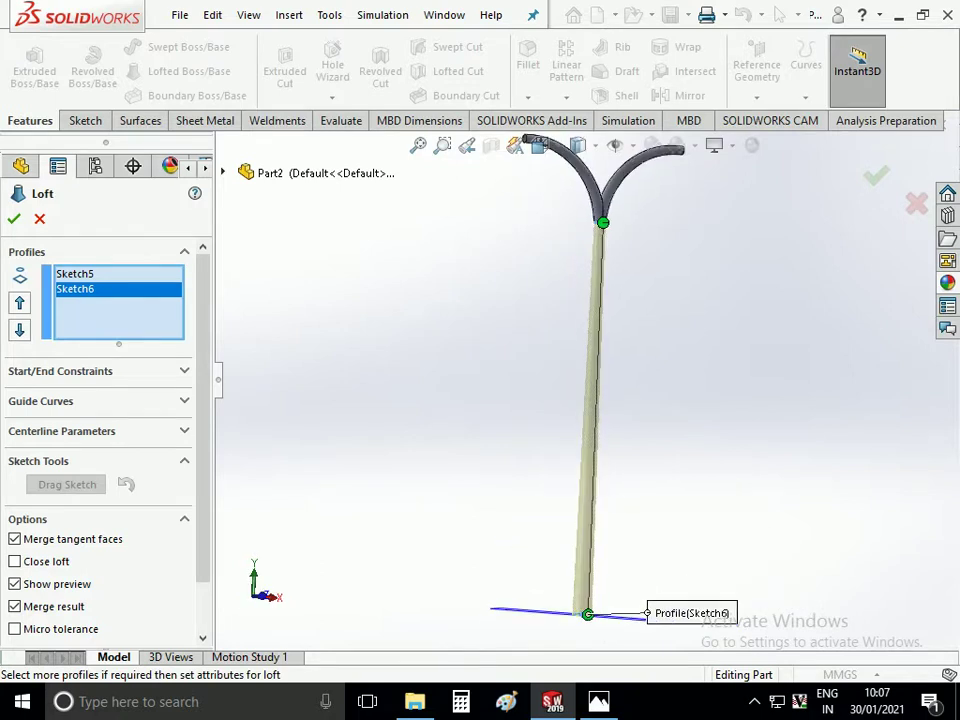
scroll(594, 220, "down", 2)
scroll(594, 220, "down", 3)
left_click_drag(584, 267, 592, 268)
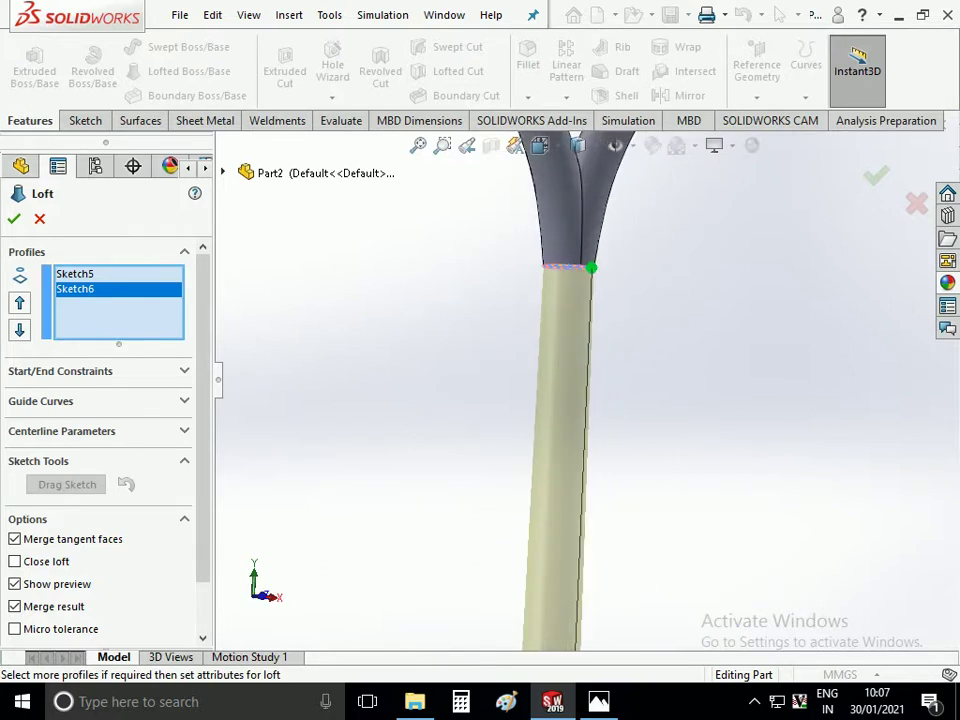
scroll(580, 373, "up", 3)
scroll(580, 373, "up", 1)
scroll(580, 450, "up", 2)
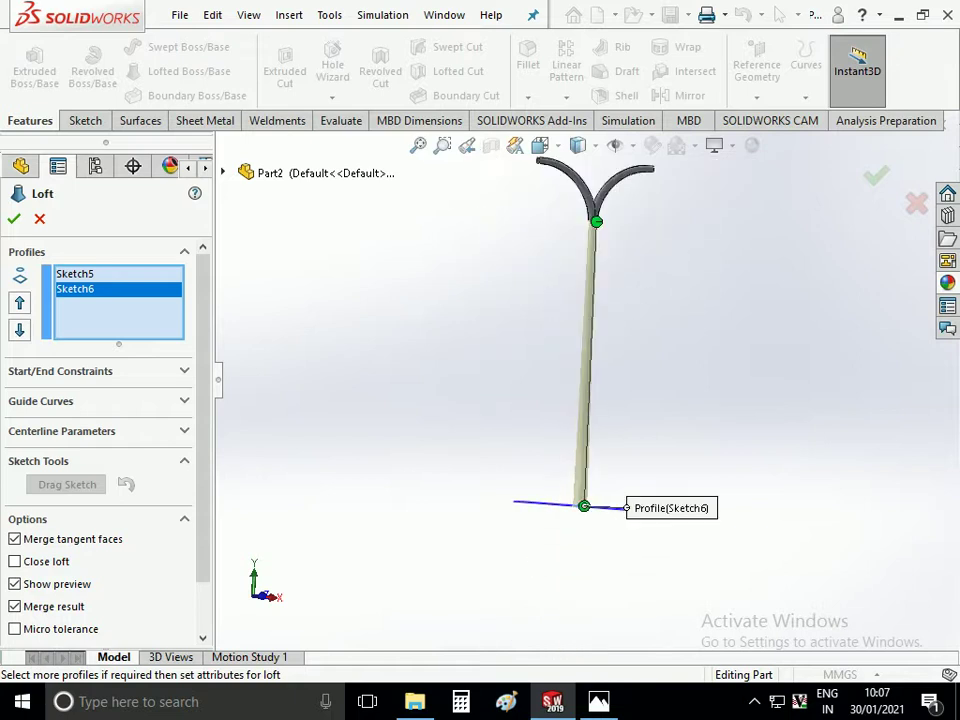
scroll(571, 557, "down", 3)
scroll(595, 470, "down", 1)
scroll(595, 470, "down", 2)
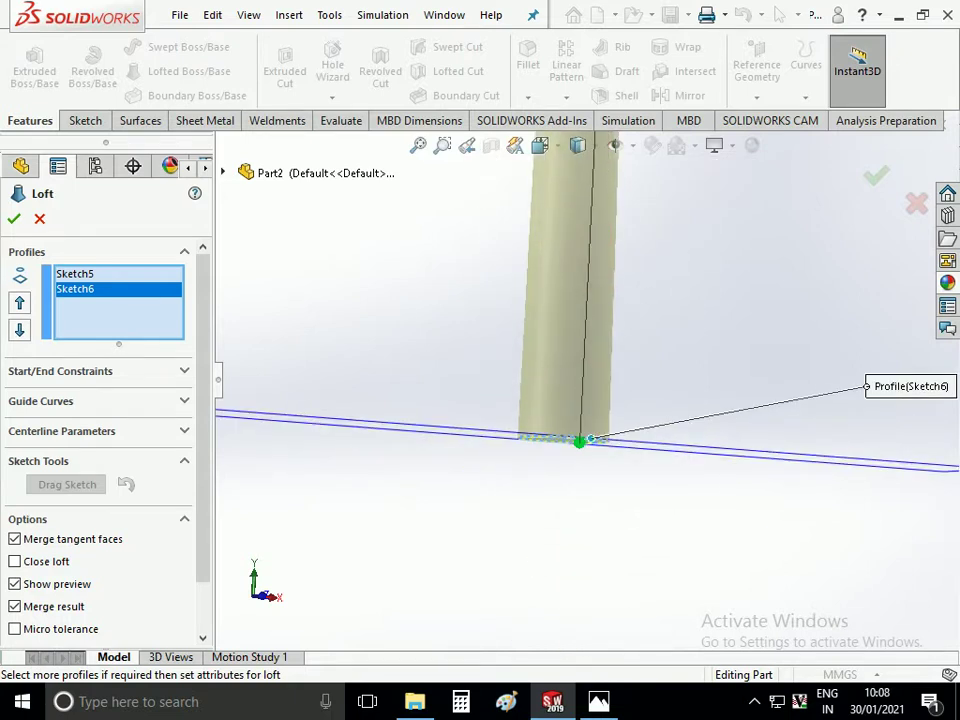
scroll(584, 380, "up", 2)
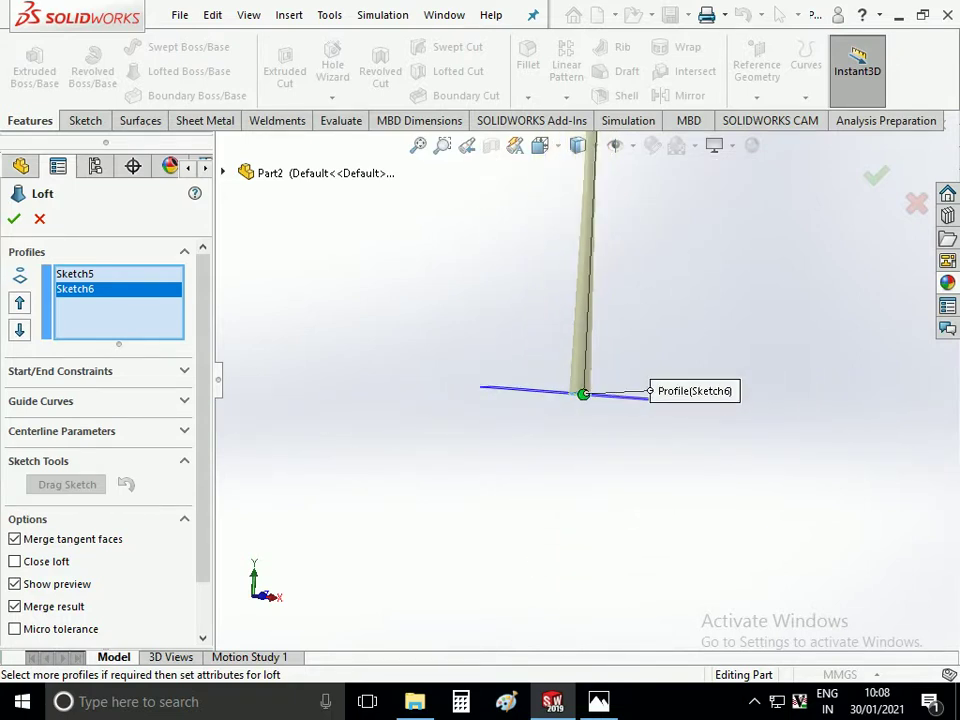
scroll(589, 369, "down", 3)
left_click_drag(565, 469, 573, 467)
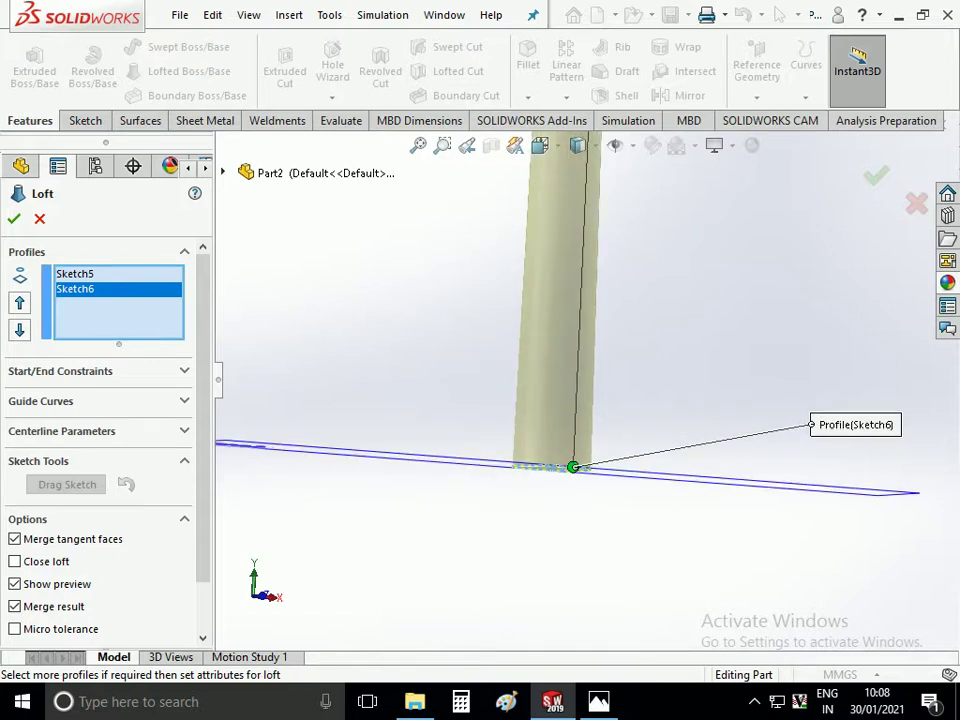
scroll(100, 420, "down", 2)
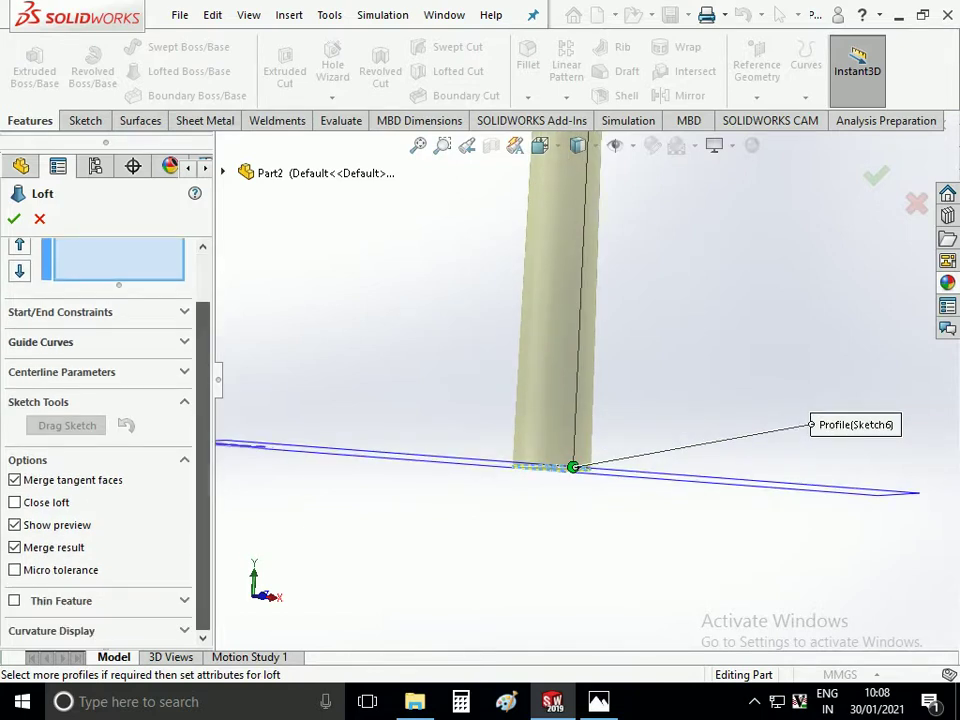
Make the loft a thin feature with a 3.00 mm wall and confirm Loft-Thin1
left_click(14, 600)
key("Down")
key("Down")
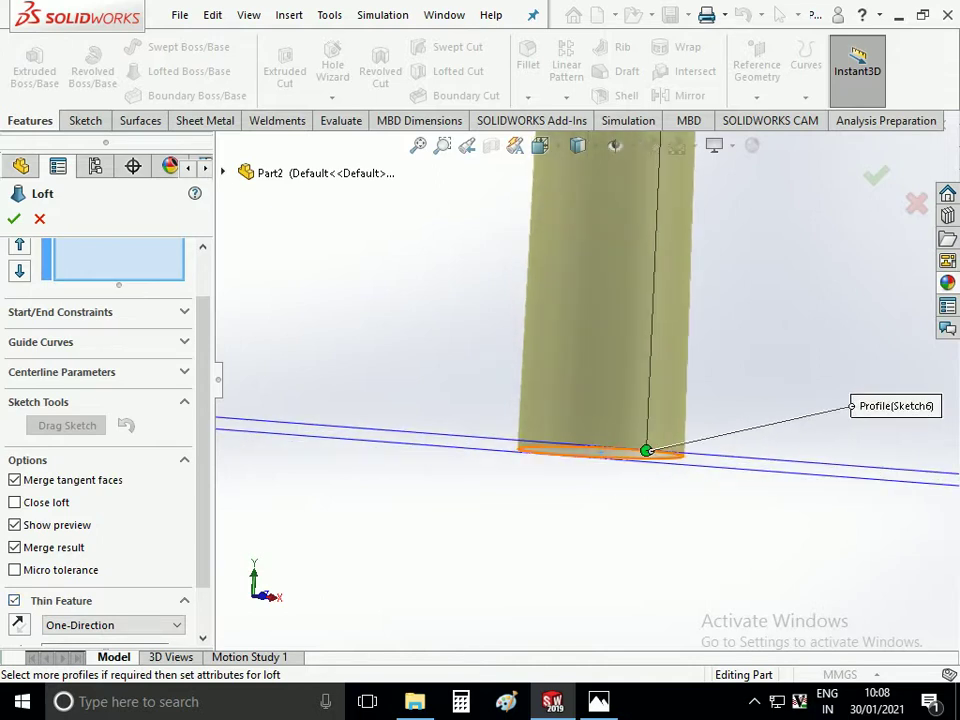
key("f")
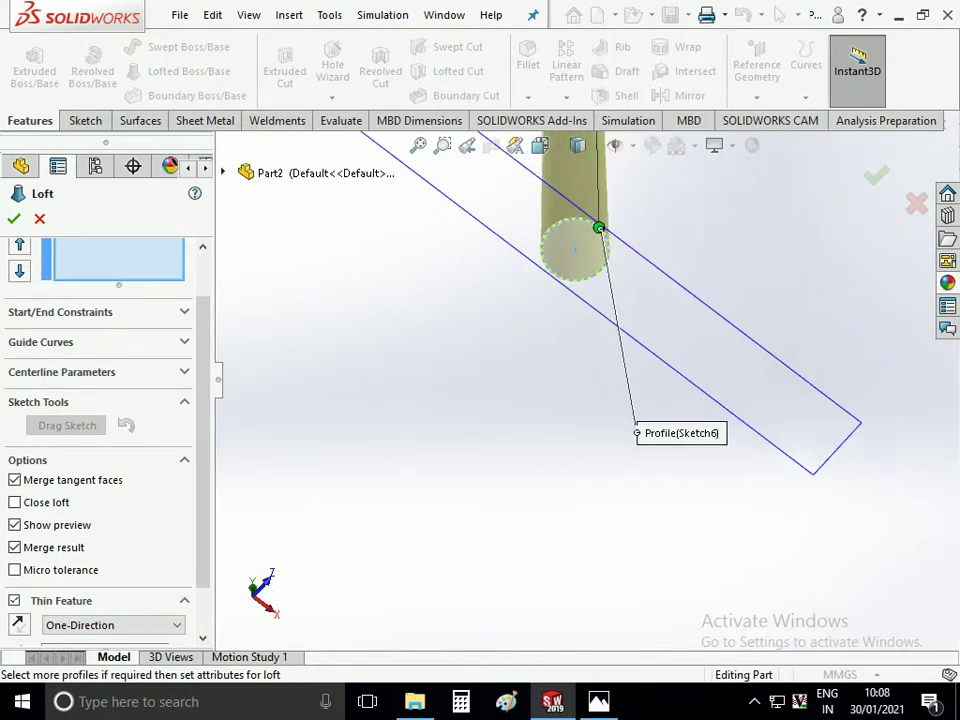
scroll(105, 430, "down", 2)
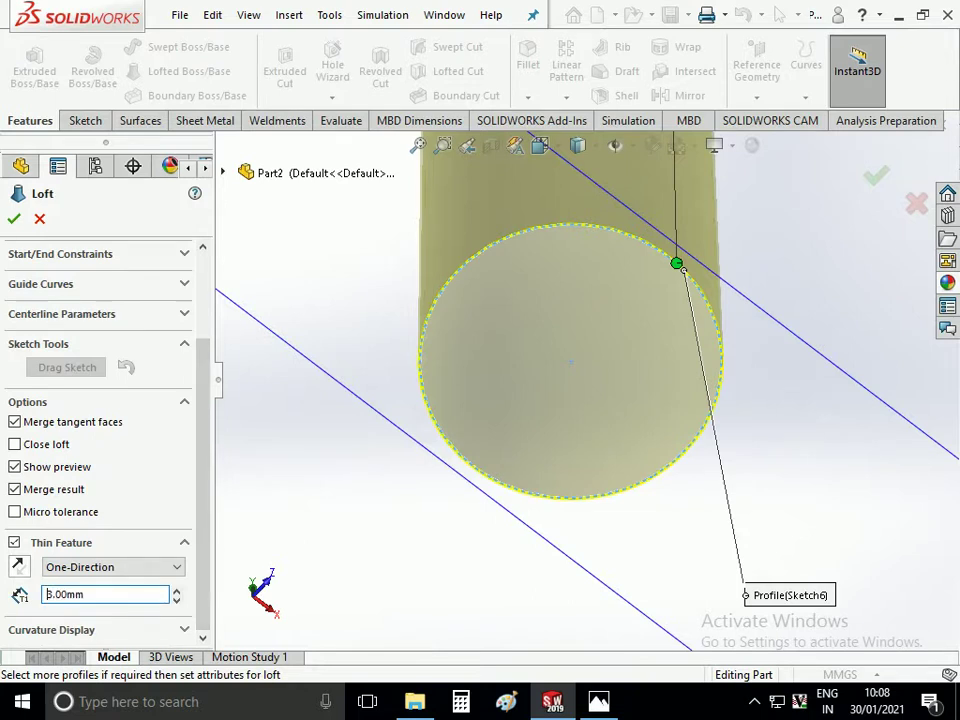
key("Return")
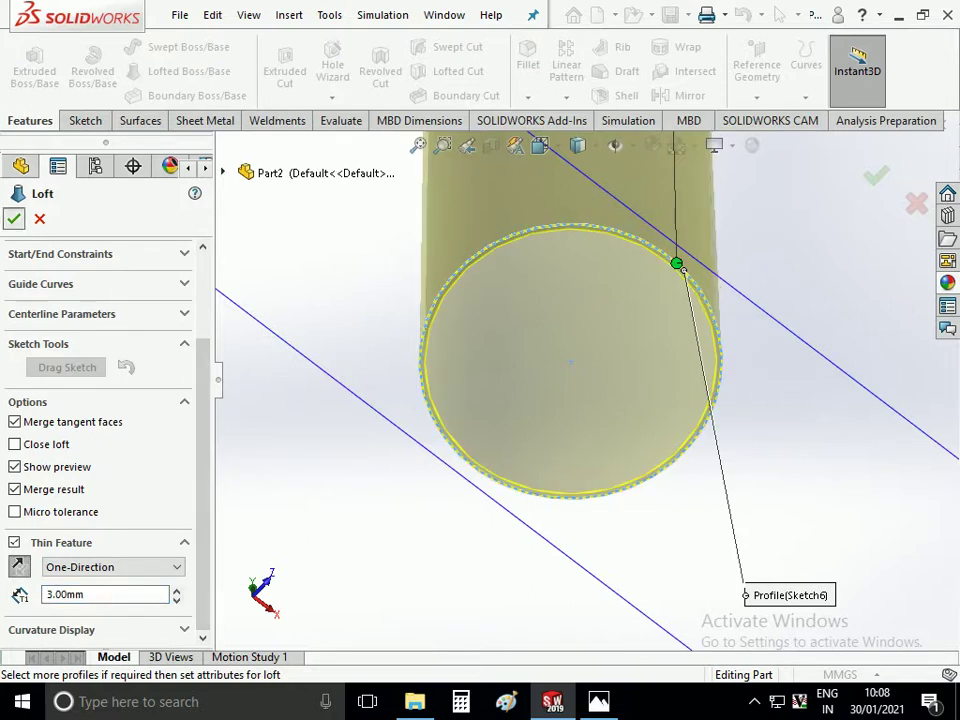
key("Return")
Hide Plane2 from the model view
key("f")
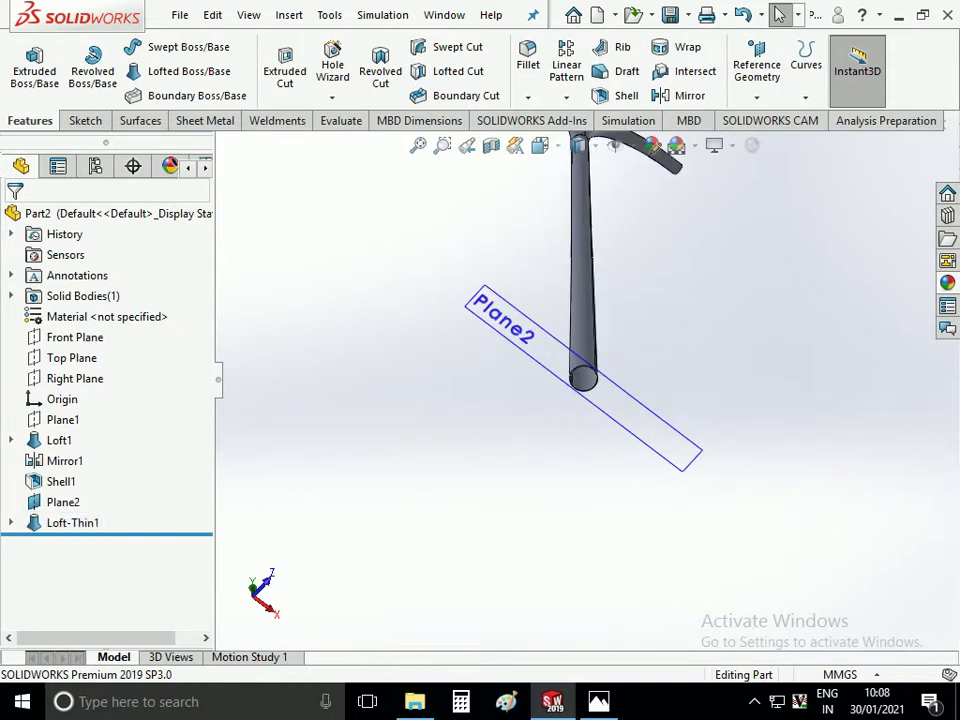
key("ctrl+1")
scroll(580, 330, "down", 3)
scroll(575, 330, "down", 3)
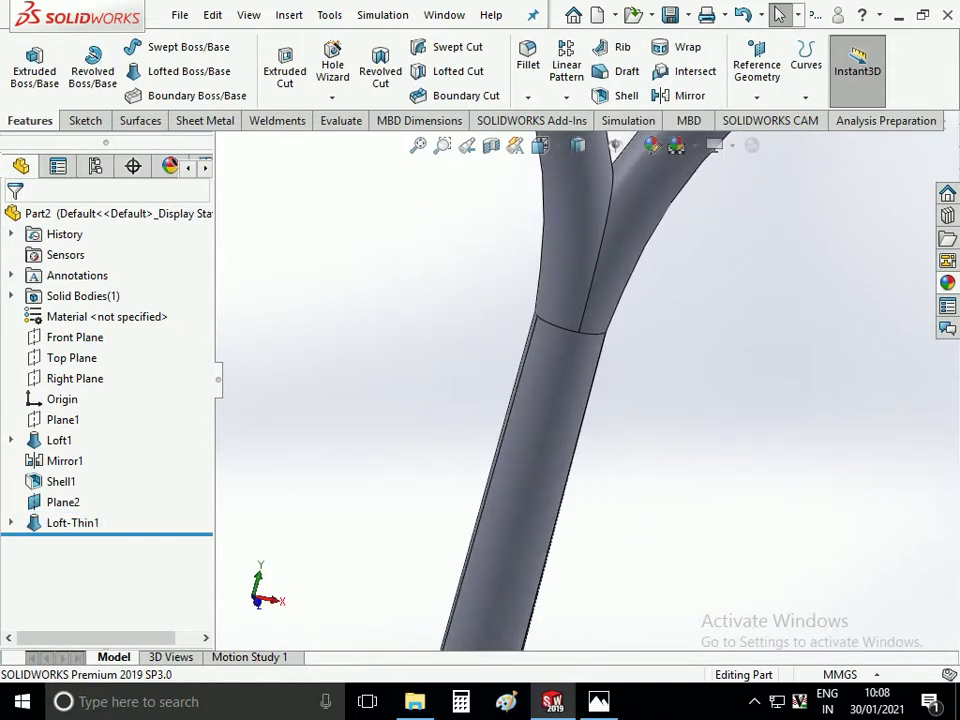
scroll(585, 420, "up", 3)
scroll(585, 420, "up", 5)
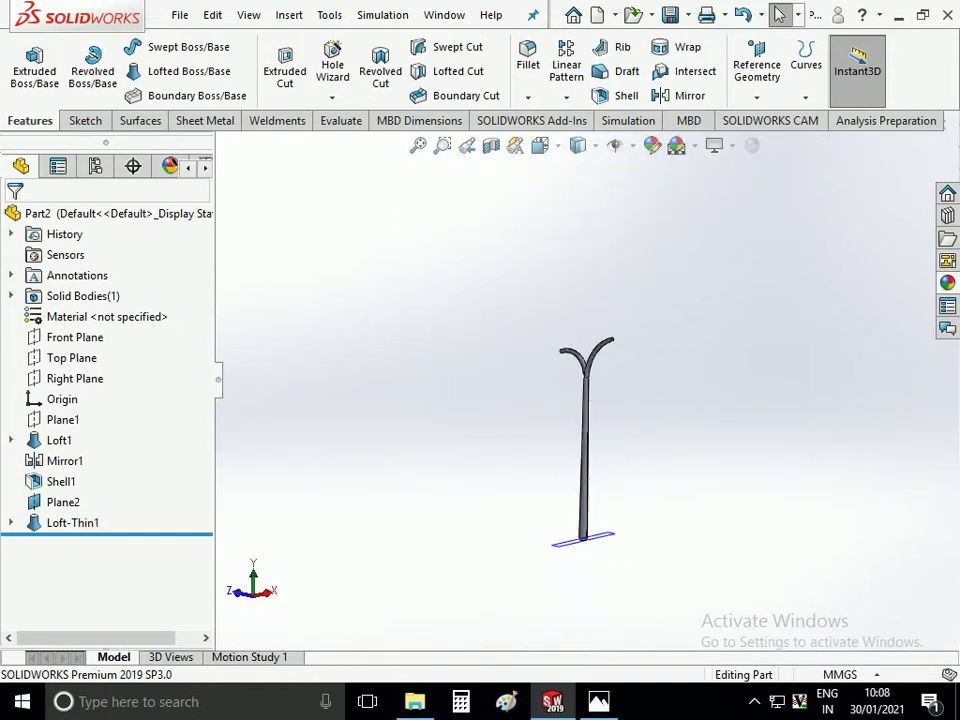
scroll(578, 527, "down", 5)
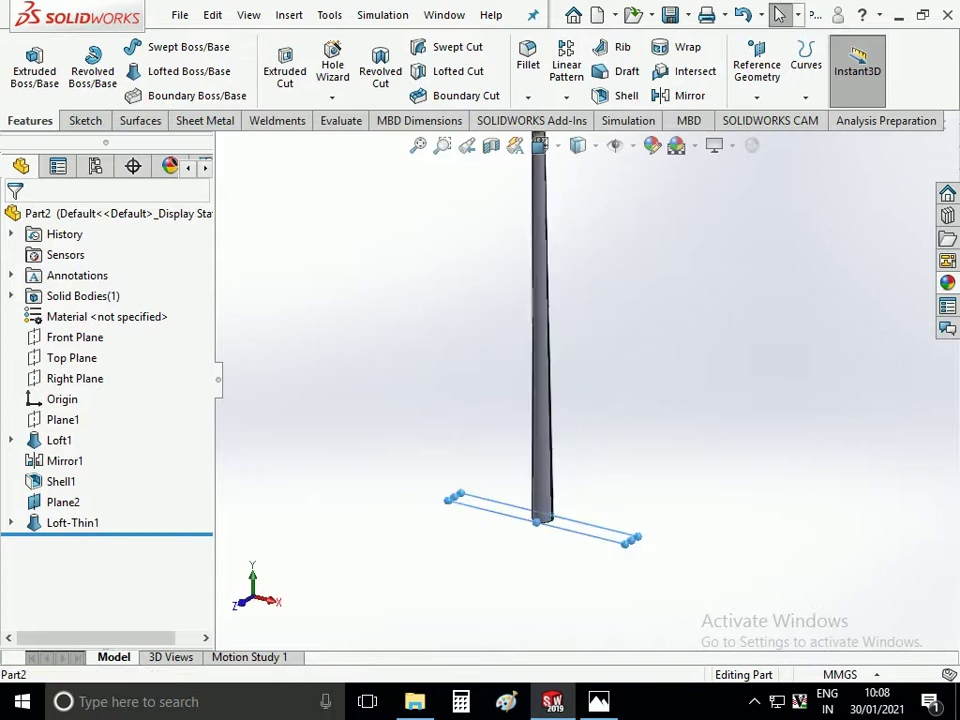
right_click(596, 428)
left_click(666, 405)
Start a new sketch on the Front Plane
scroll(596, 420, "up", 5)
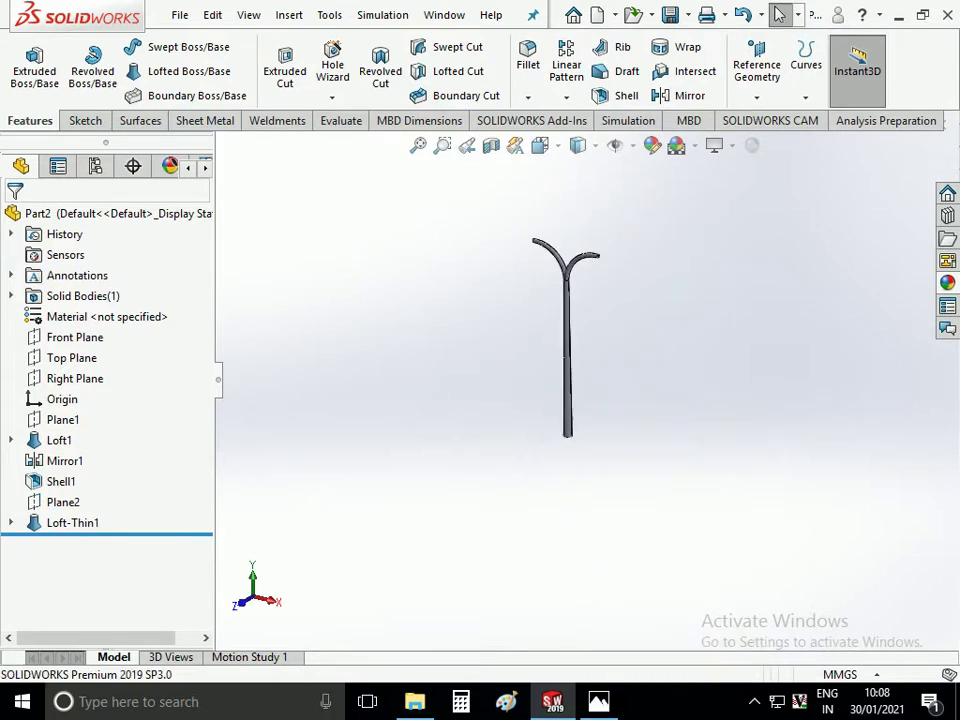
scroll(591, 285, "down", 3)
left_click(75, 337)
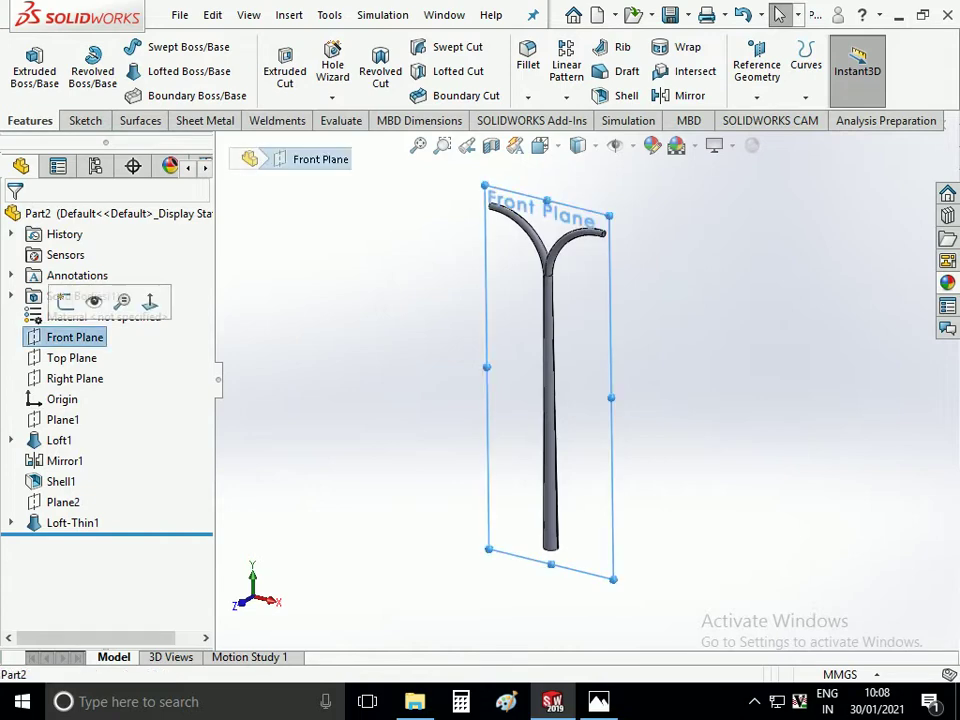
left_click(62, 300)
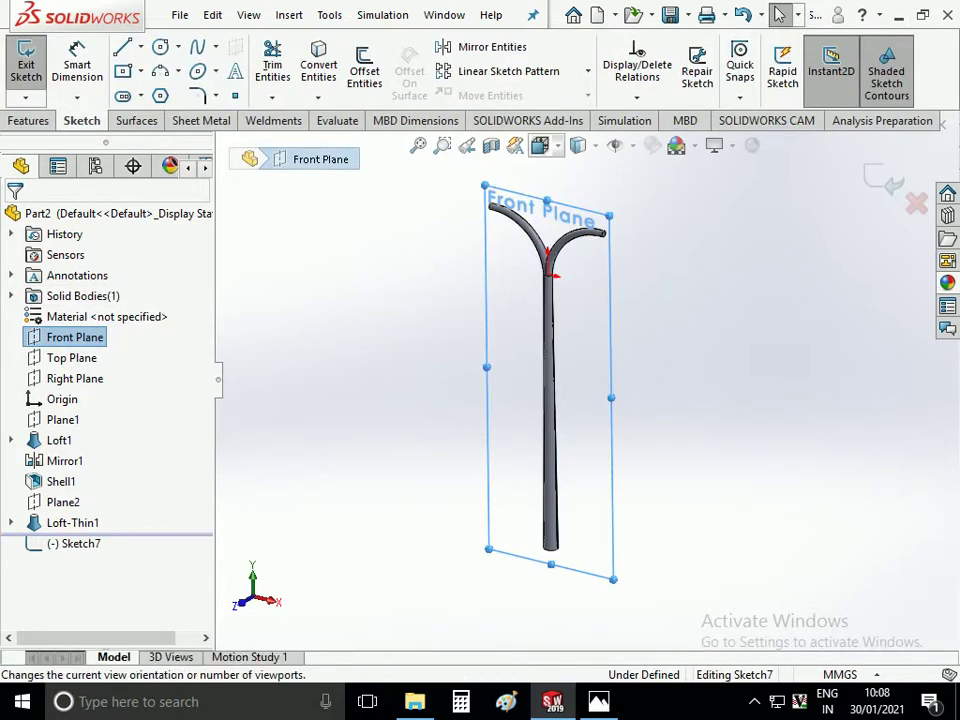
In Front view, draw a centreline up the trunk from the pole's base
left_click(540, 145)
left_click(567, 224)
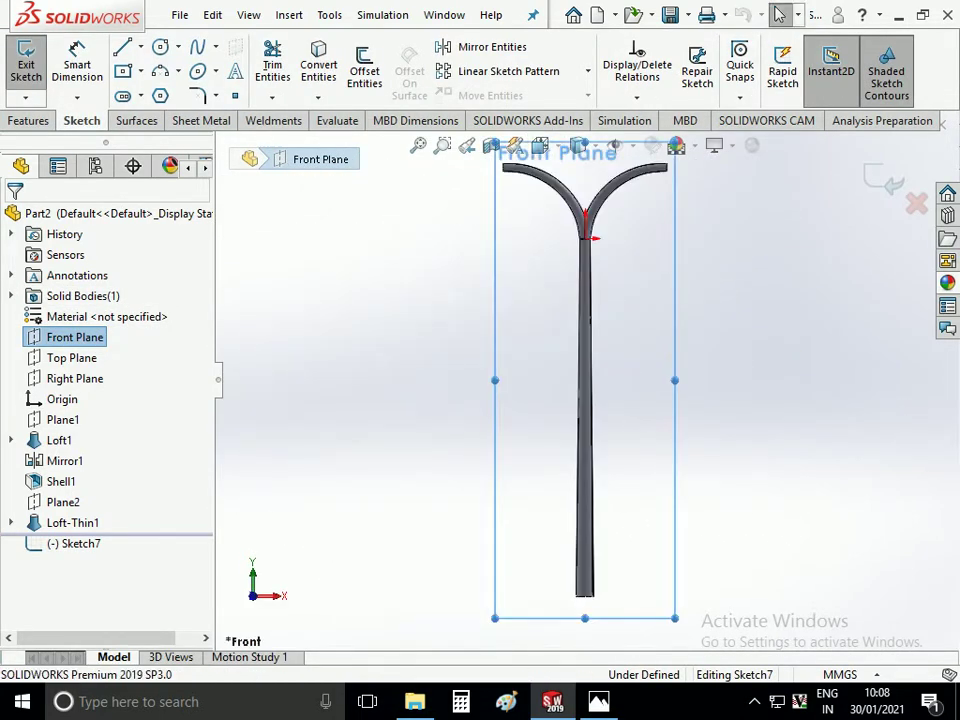
left_click(140, 46)
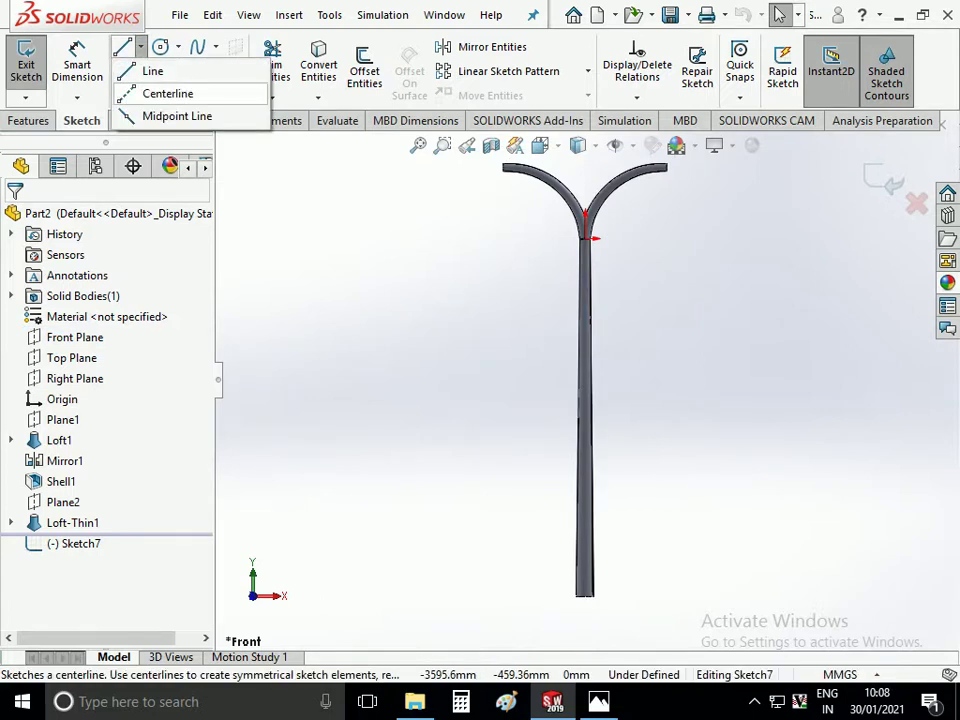
left_click(167, 92)
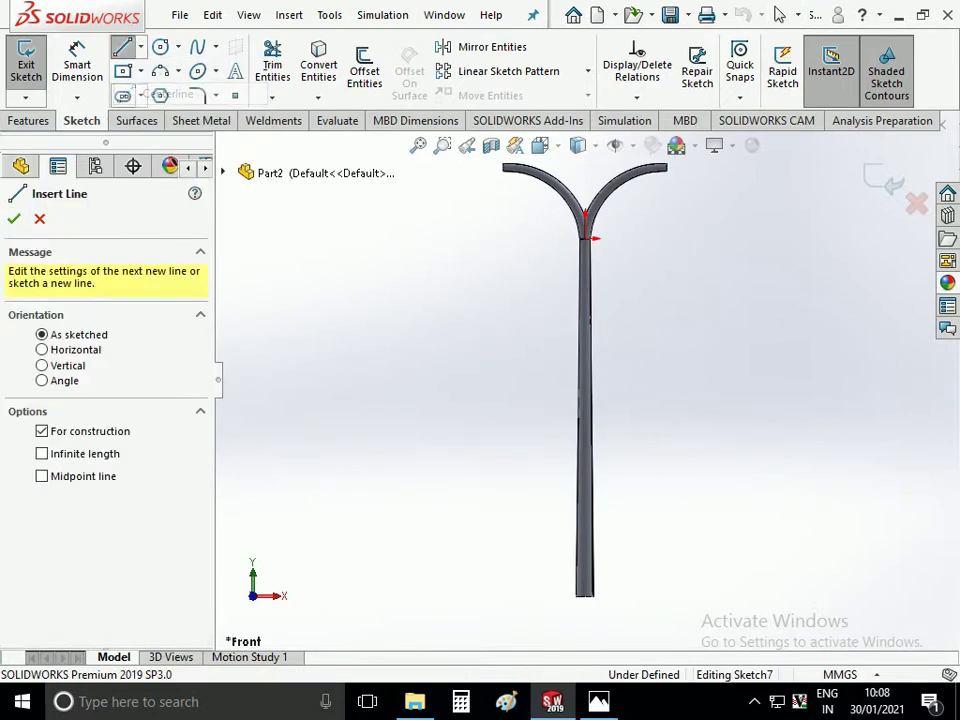
left_click(585, 597)
left_click(587, 525)
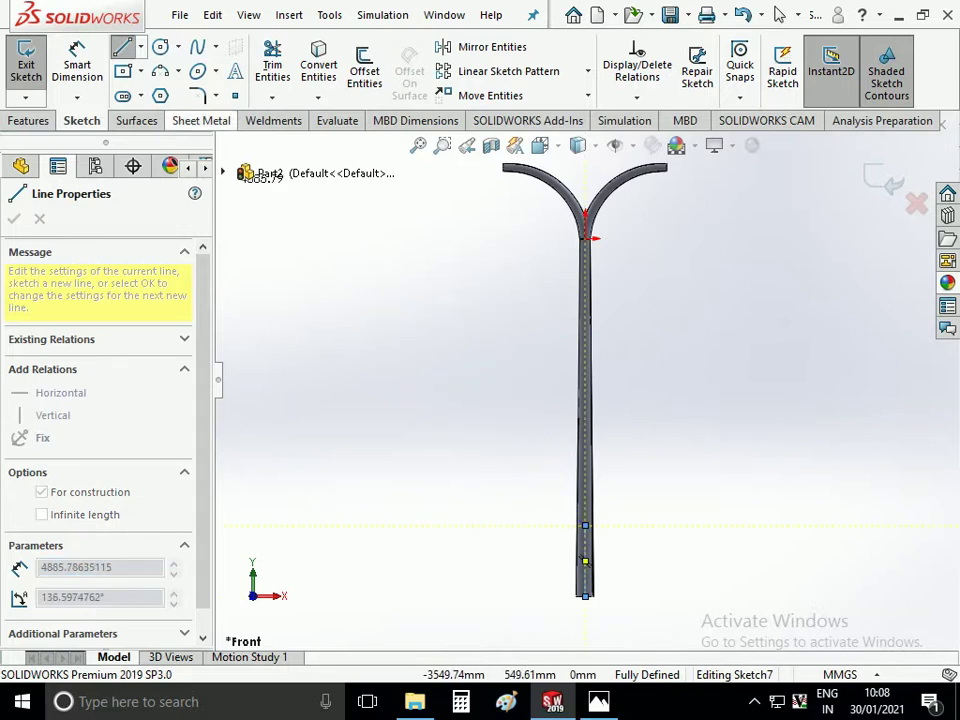
Draw a center rectangle centred on the centreline
left_click(123, 71)
scroll(620, 578, "down", 2)
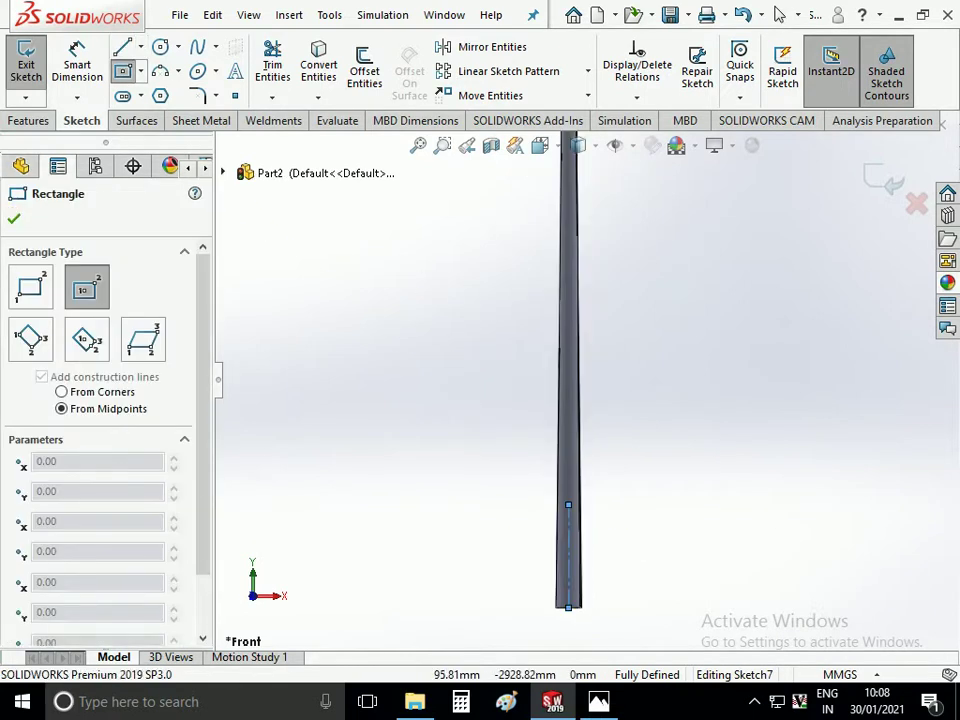
left_click(569, 506)
scroll(600, 493, "down", 3)
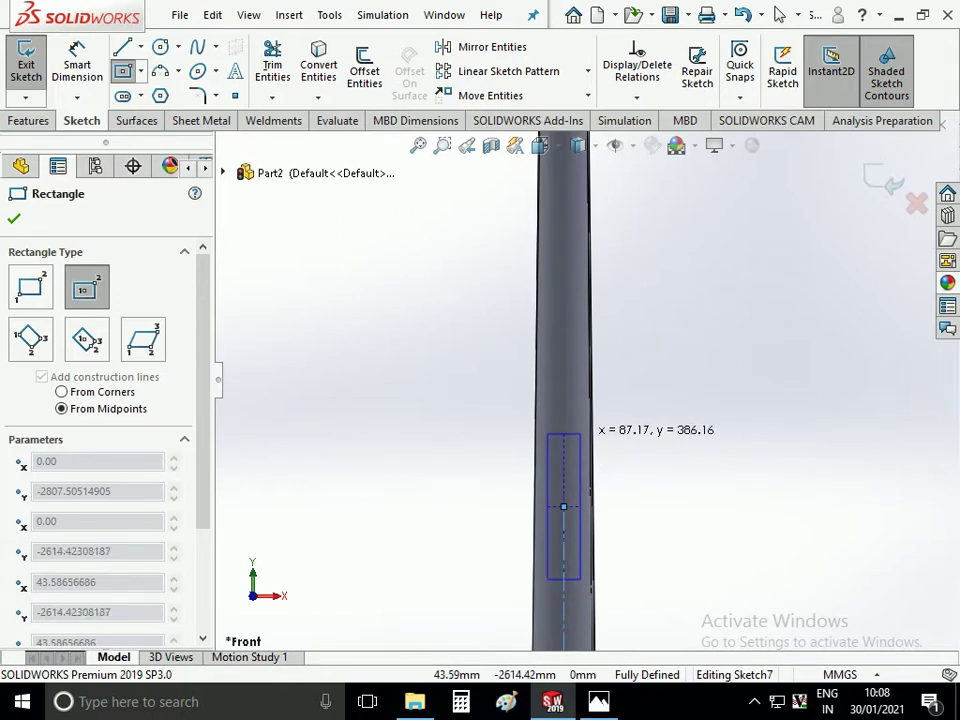
left_click(579, 434)
key("Escape")
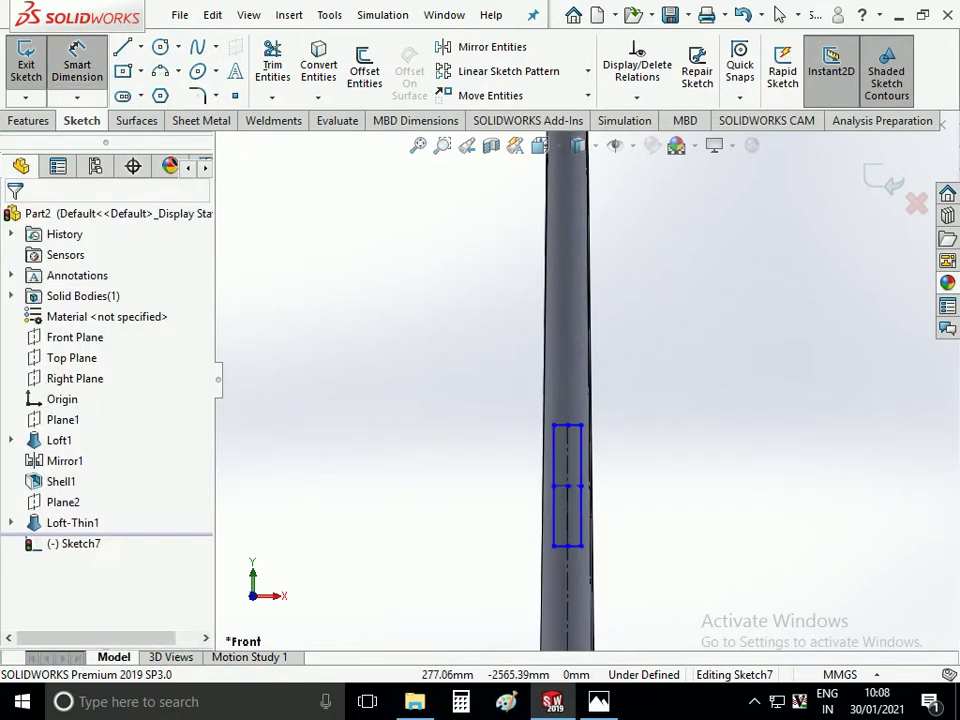
Dimension the rectangle 350 tall and 80 wide
left_click(540, 330)
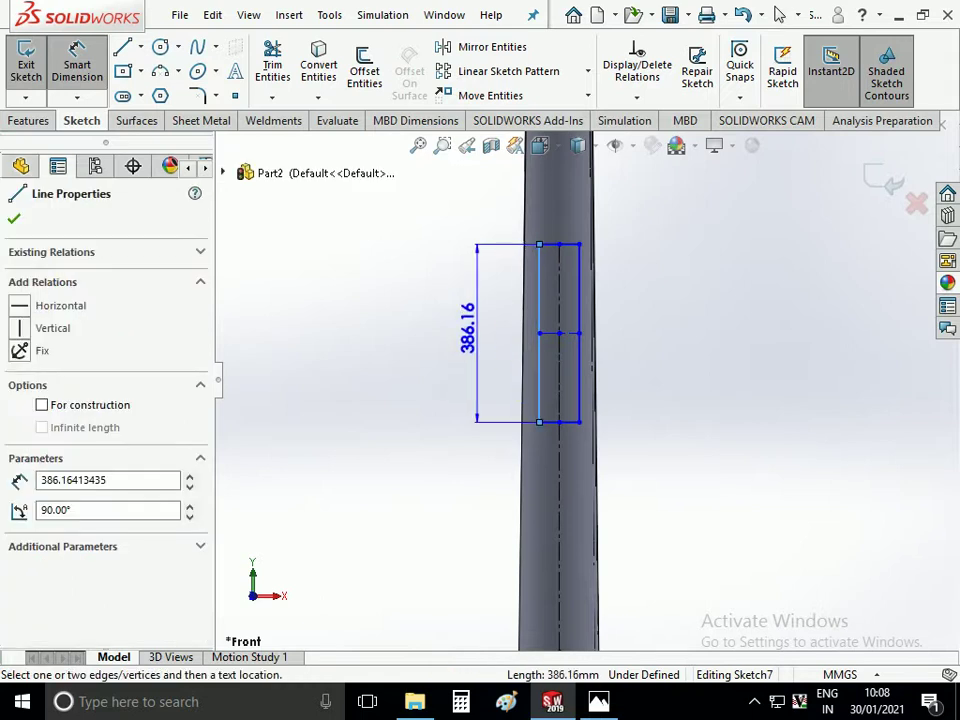
left_click(463, 333)
type("350")
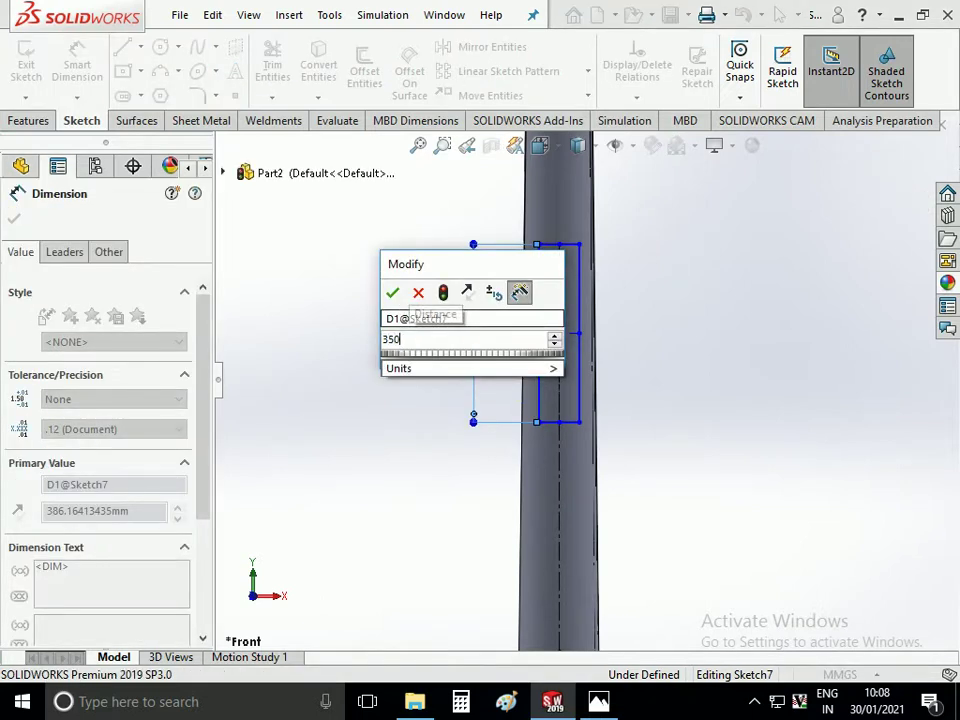
key("Return")
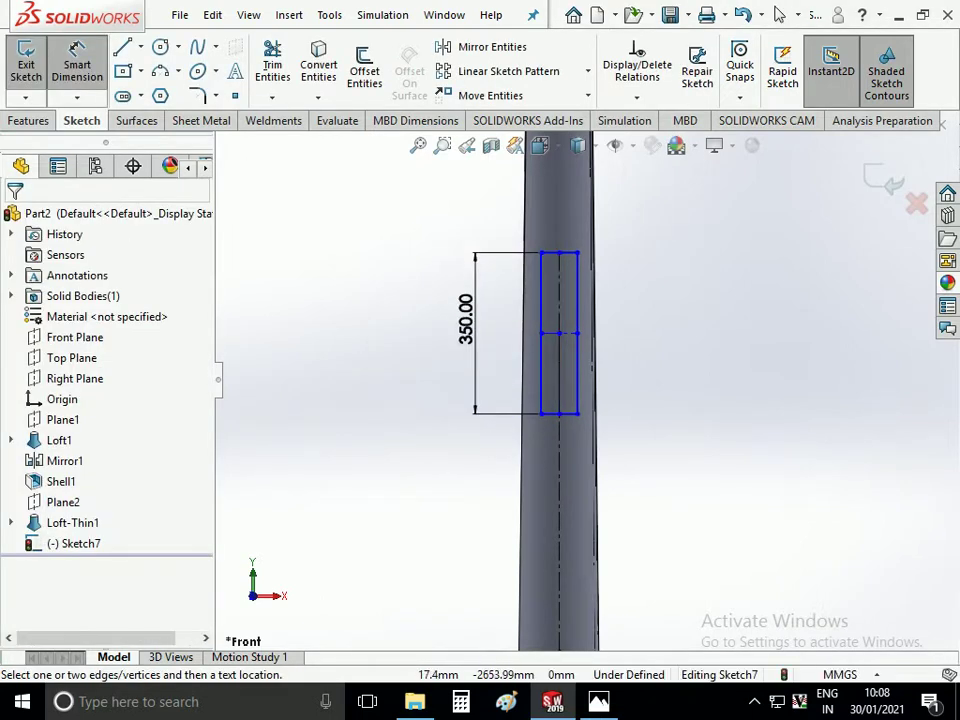
left_click(559, 253)
left_click(565, 219)
type("80")
key("Return")
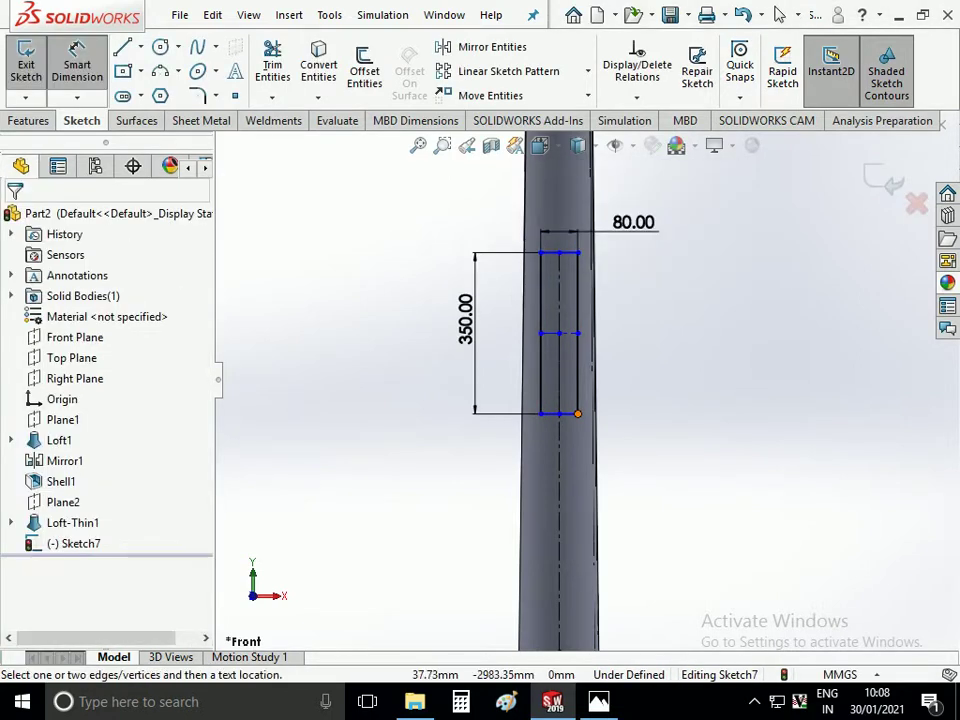
Place the rectangle's bottom edge 450 above the pole base
left_click(559, 413)
scroll(580, 400, "up", 3)
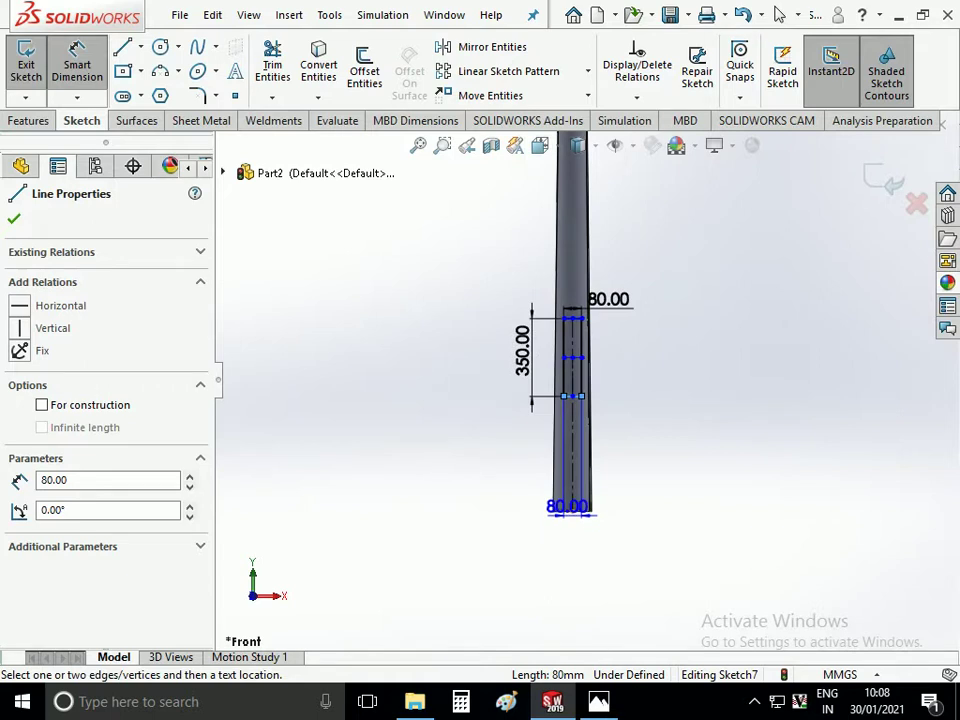
left_click(572, 511)
left_click(524, 465)
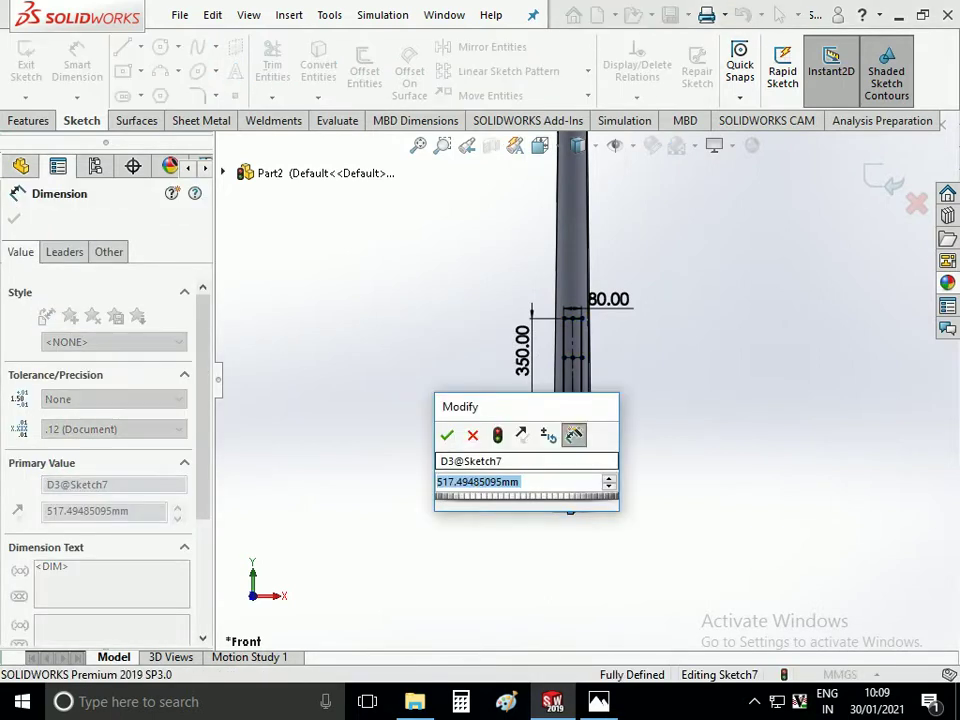
type("450")
key("Return")
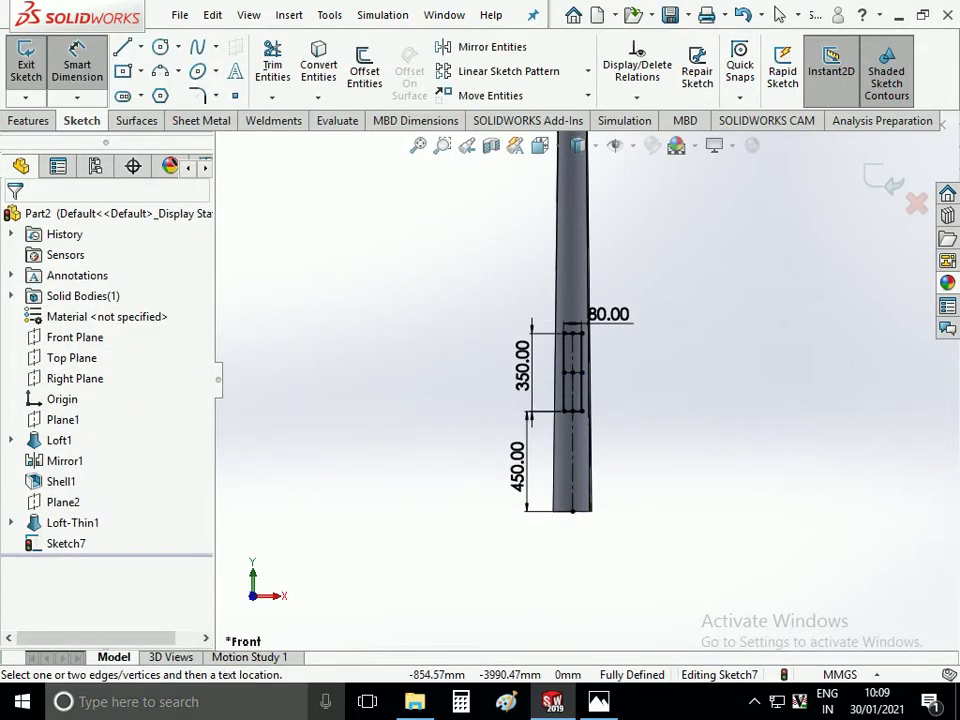
left_click(28, 120)
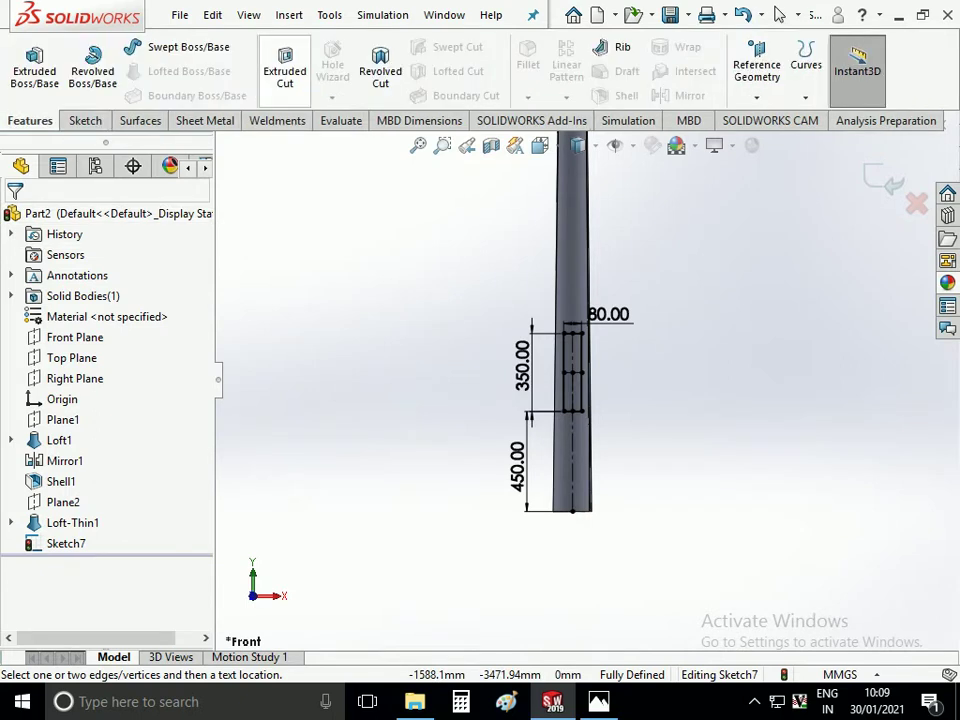
Extrude-cut the 80 × 350 rectangle Through All into the trunk
left_click(285, 70)
scroll(576, 409, "up", 2)
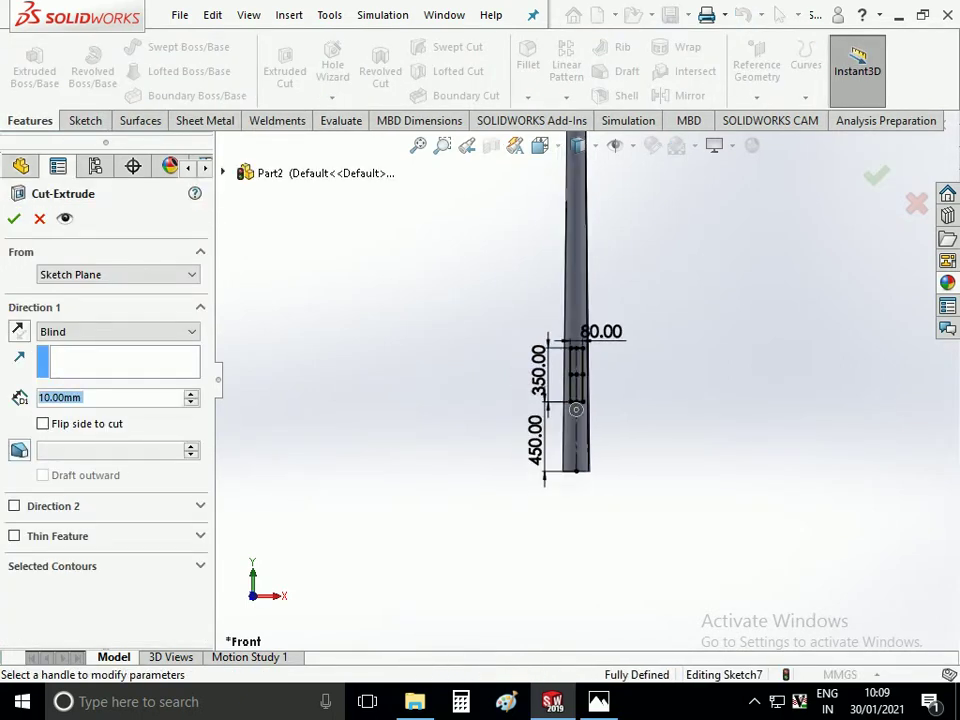
middle_click_drag(576, 409, 612, 401)
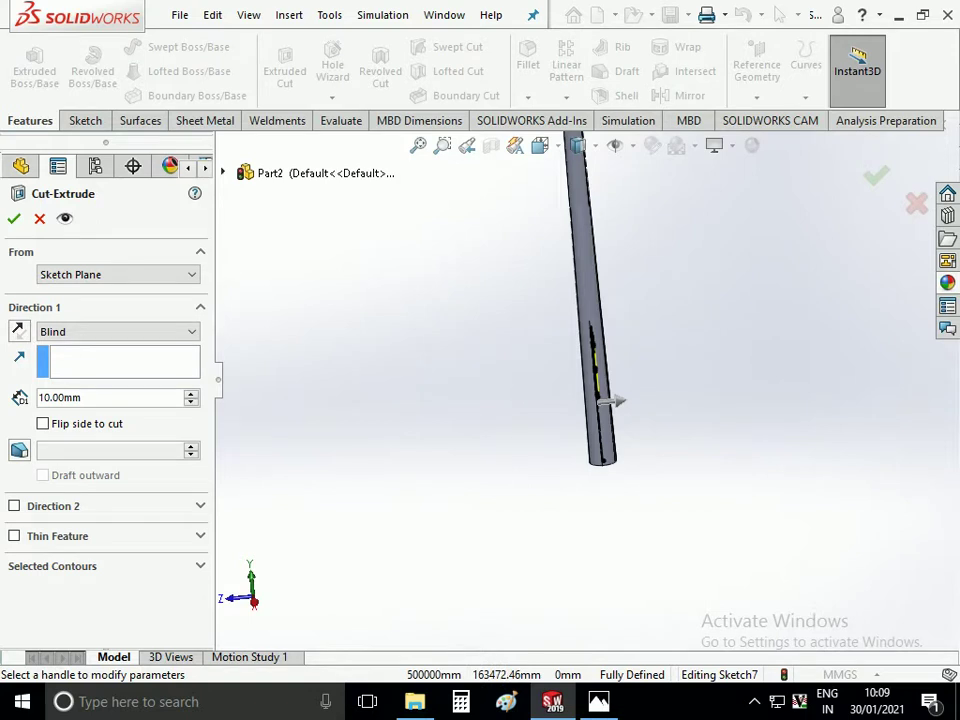
left_click(118, 331)
left_click(60, 359)
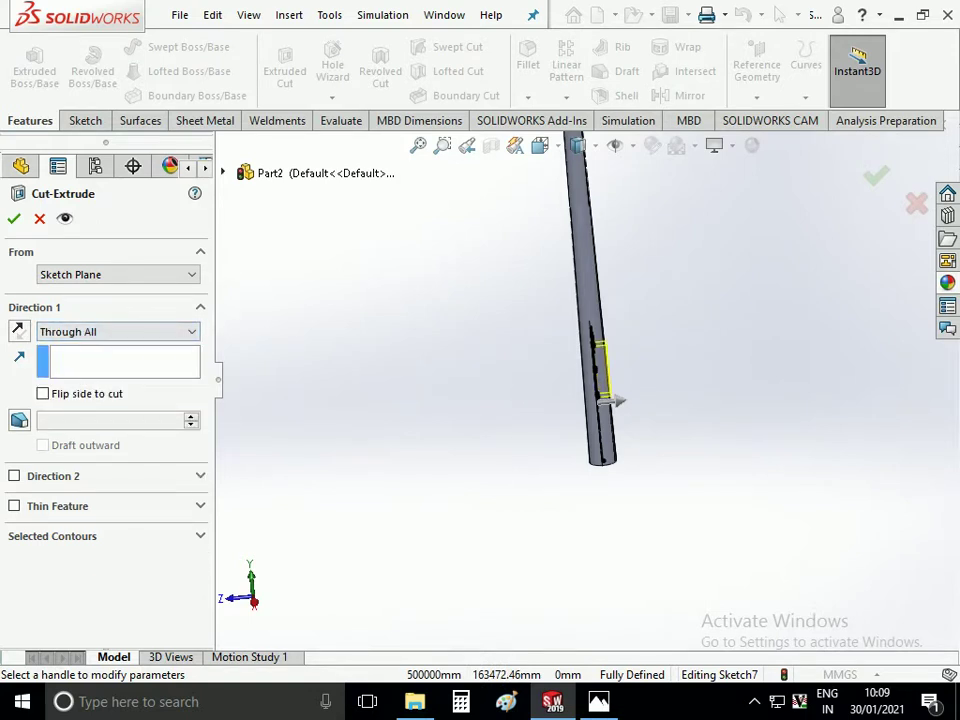
left_click(118, 331)
left_click(67, 360)
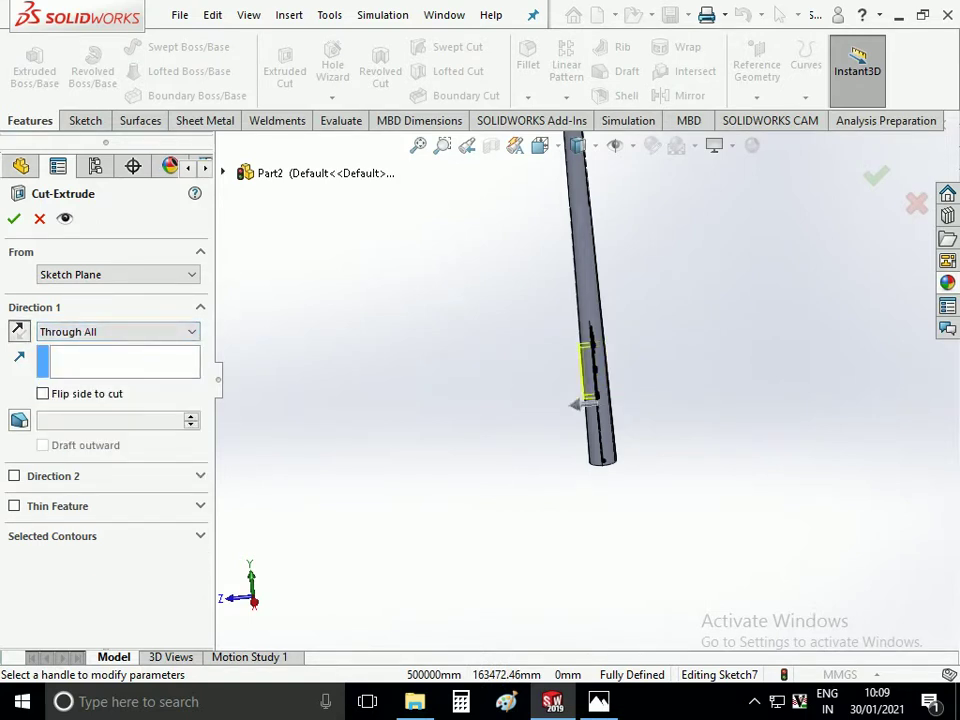
key("Return")
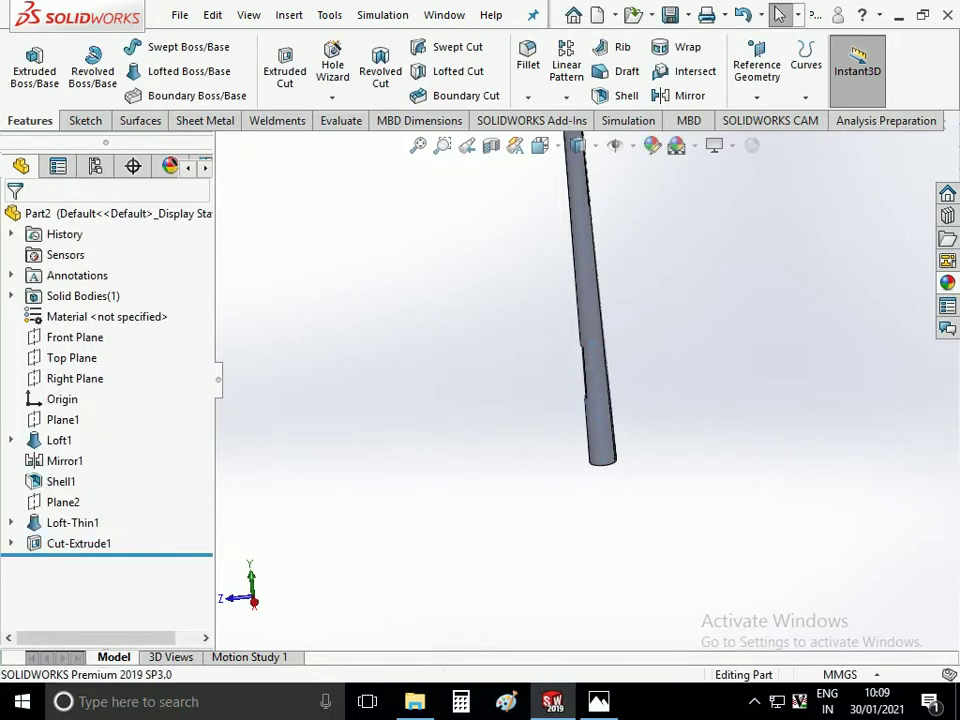
Select both arm features, Loft1 and Mirror1, in the tree
key("Right")
key("Right")
key("Right")
key("Right")
key("Right")
key("Right")
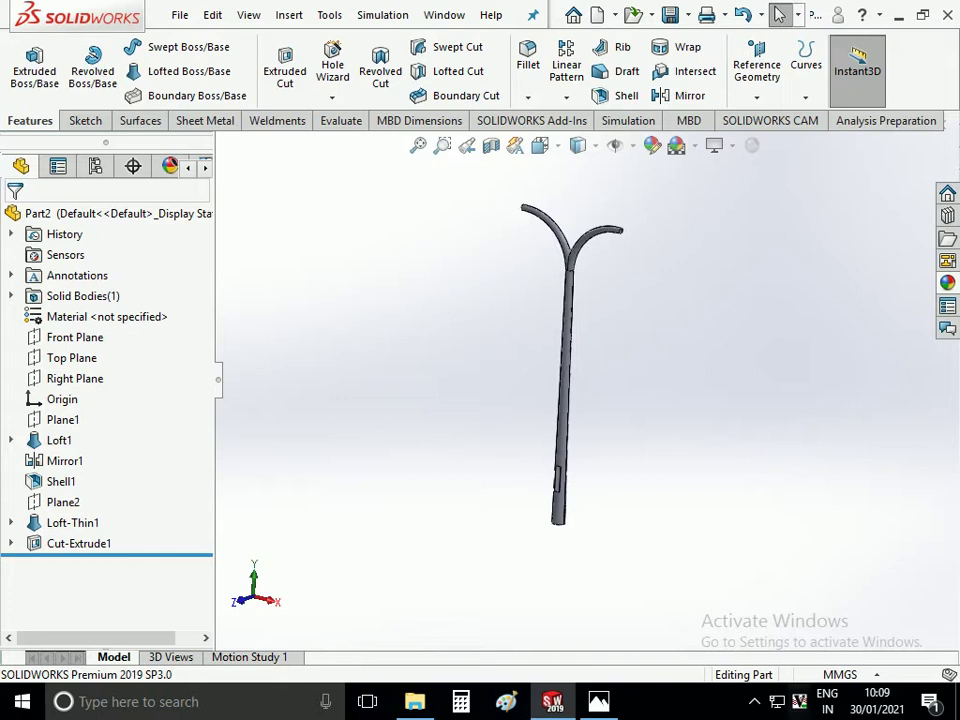
left_click(548, 222)
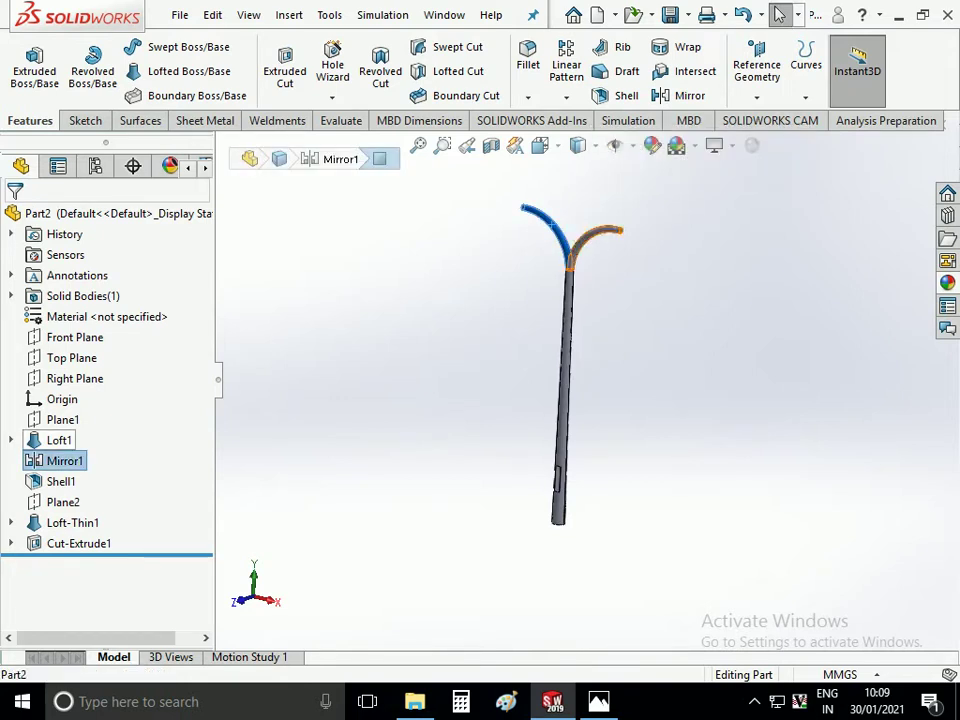
left_click(59, 440)
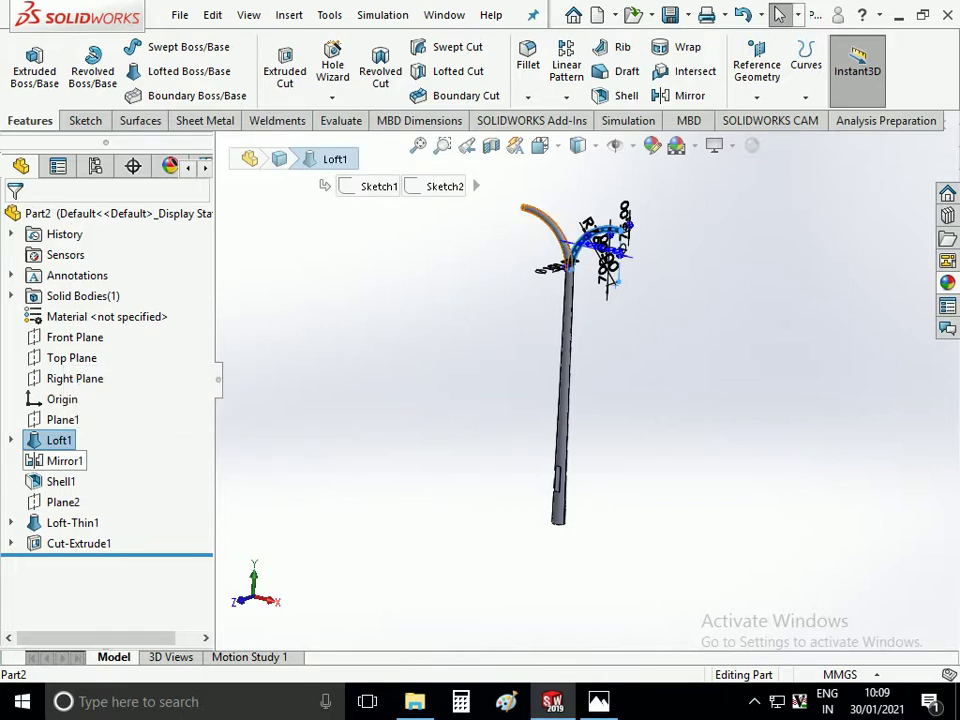
left_click(62, 461)
left_click(947, 282)
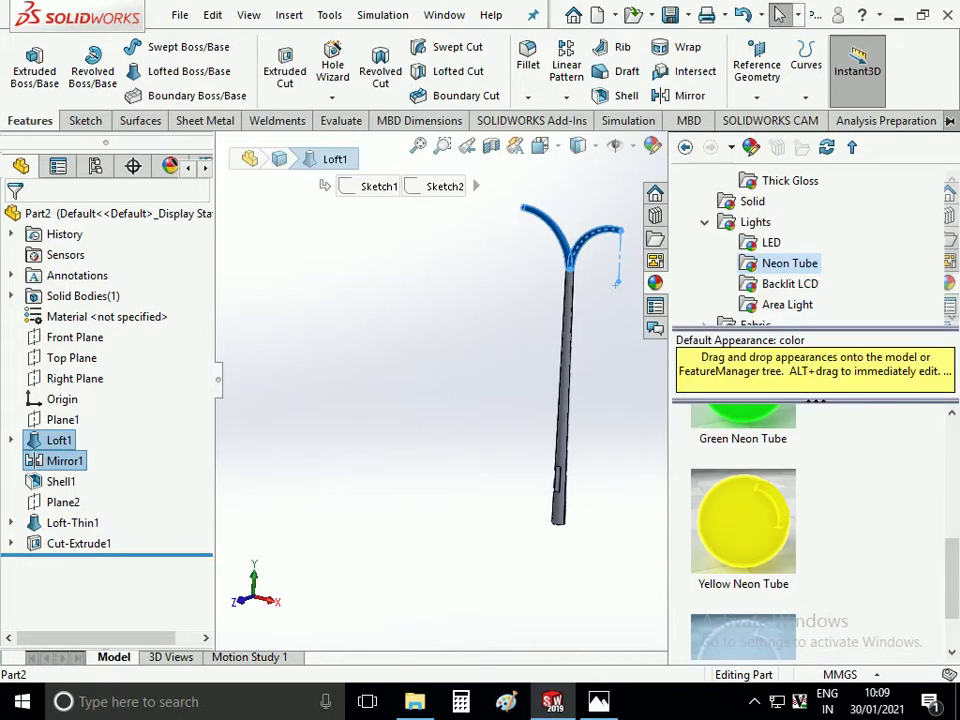
key("Escape")
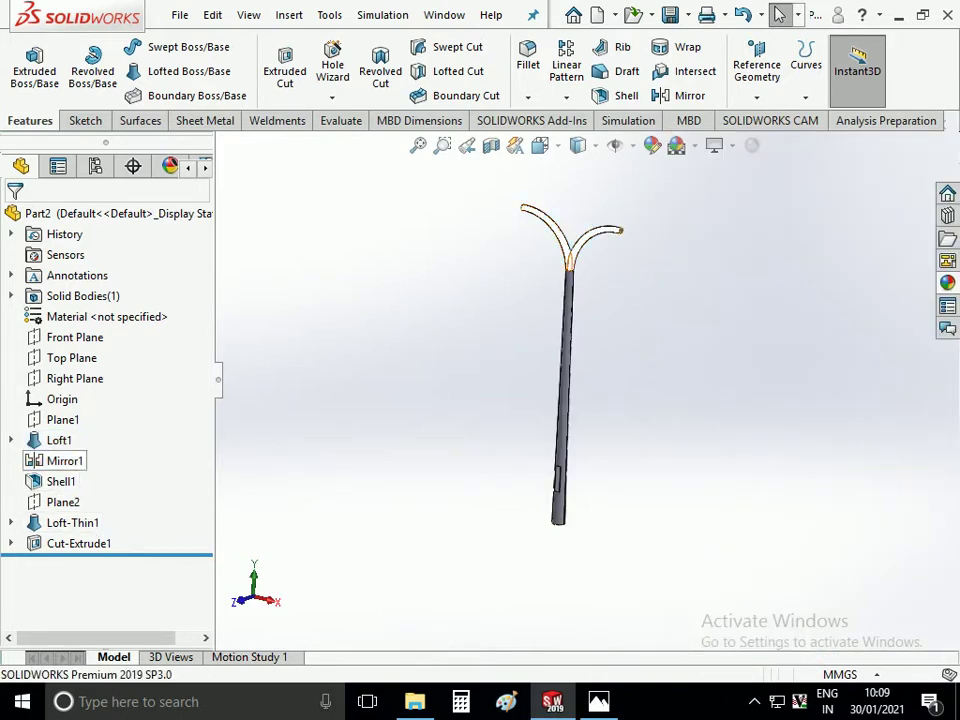
left_click(59, 440)
left_click(64, 461, "ctrl")
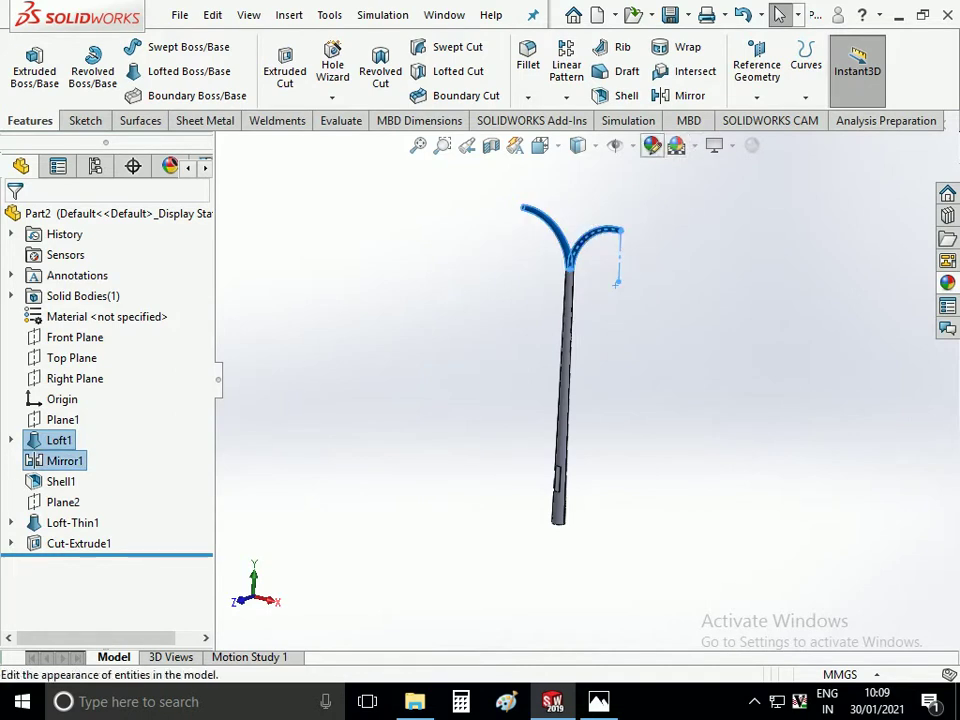
Apply a dark red appearance to both arms
left_click(652, 146)
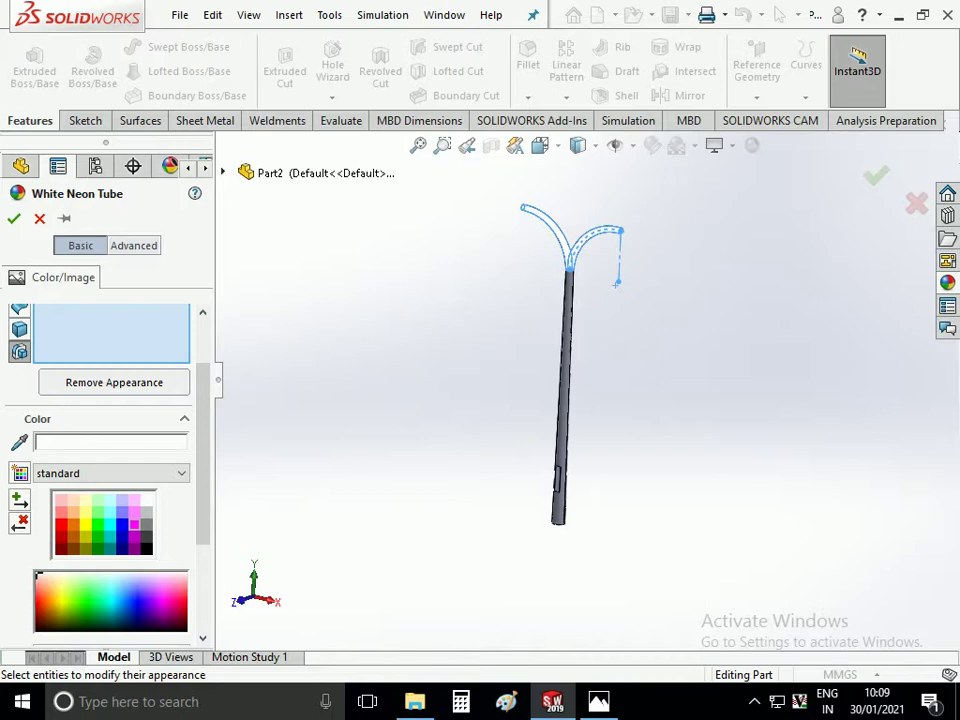
left_click(61, 523)
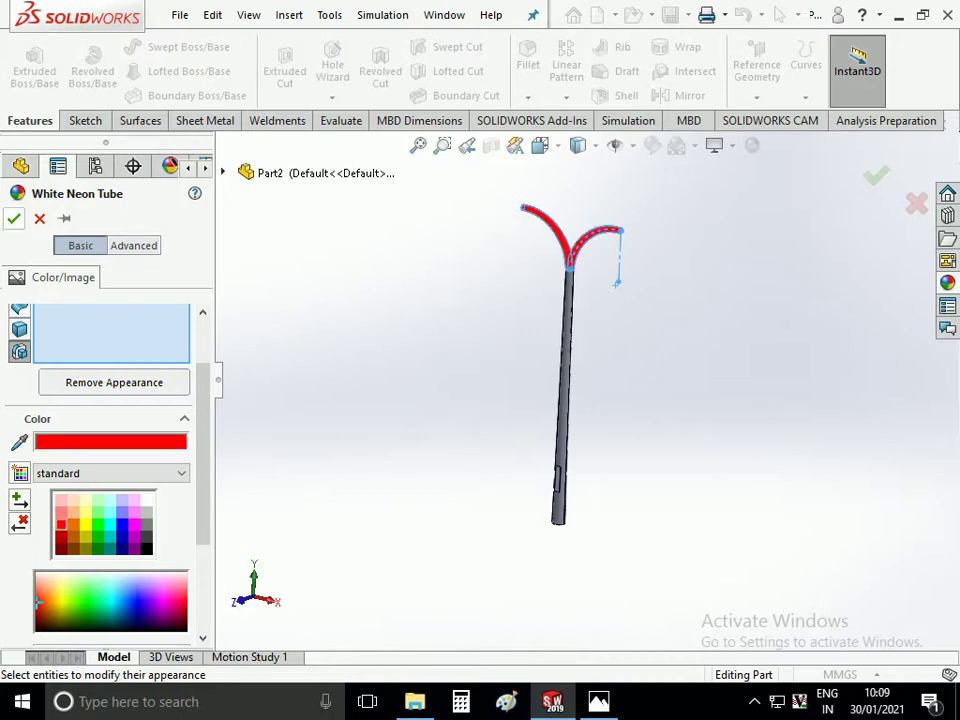
left_click(61, 546)
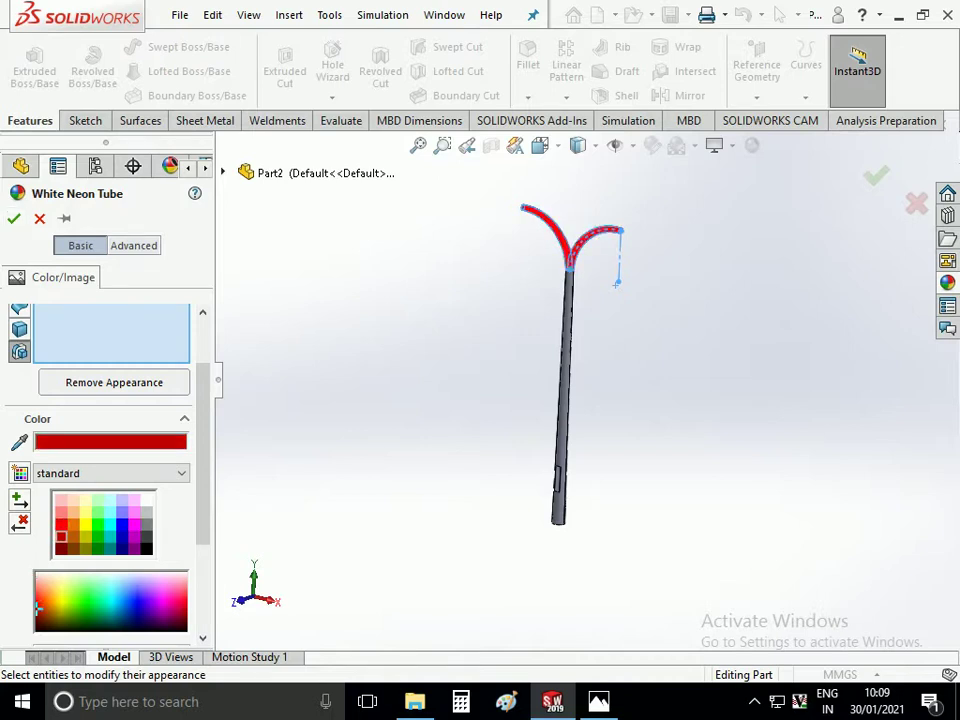
key("Return")
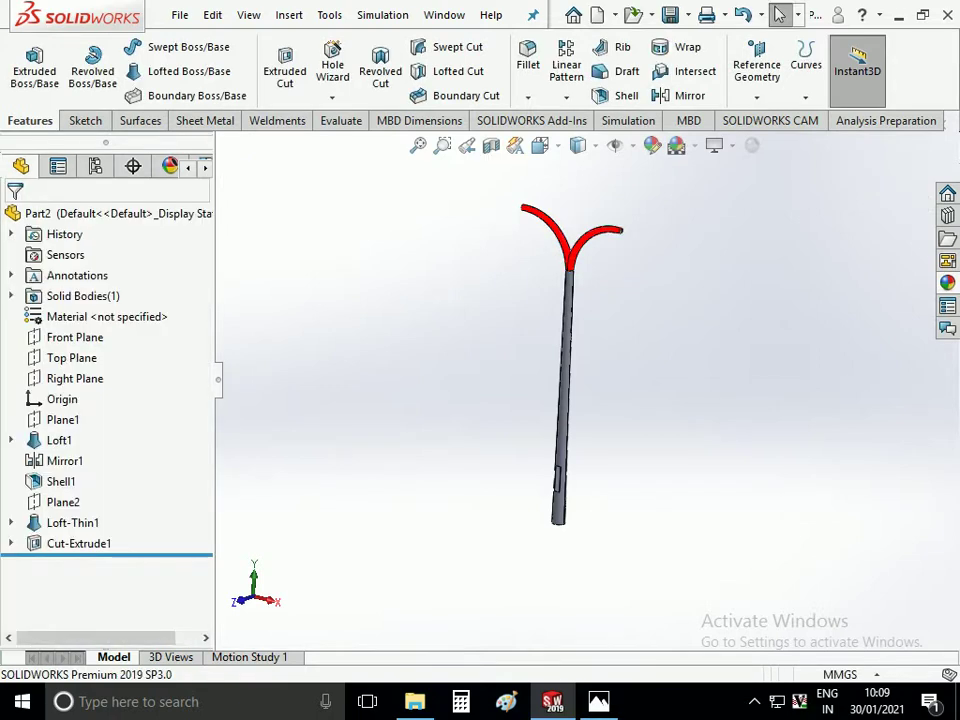
left_click(566, 400)
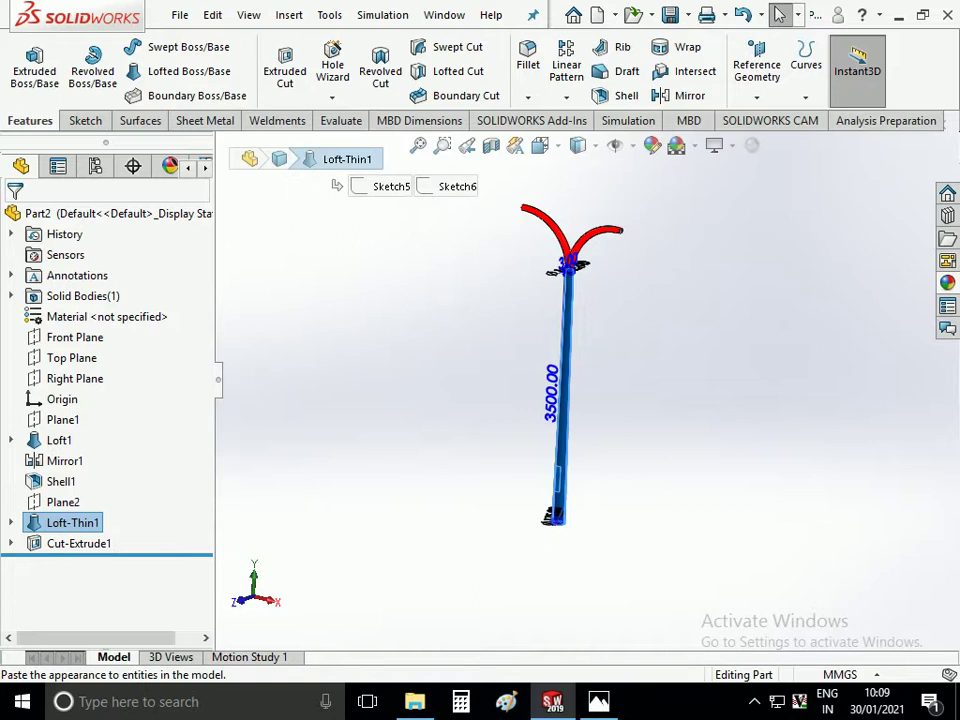
Give the trunk (Loft-Thin1) an orange appearance
left_click_drag(771, 606, 558, 500)
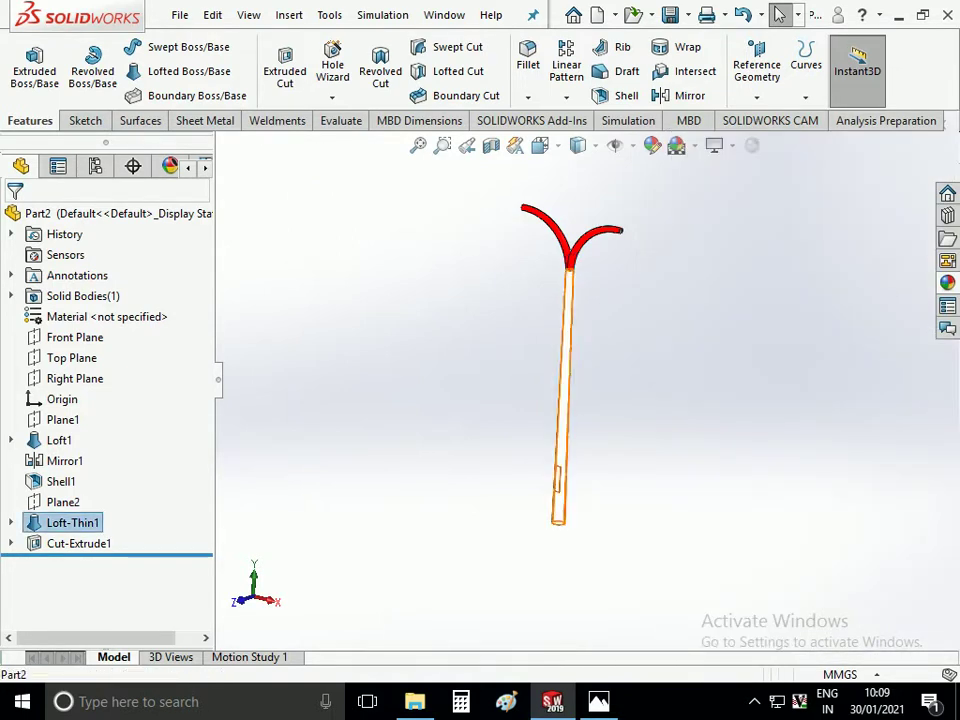
left_click(561, 400)
left_click(651, 145)
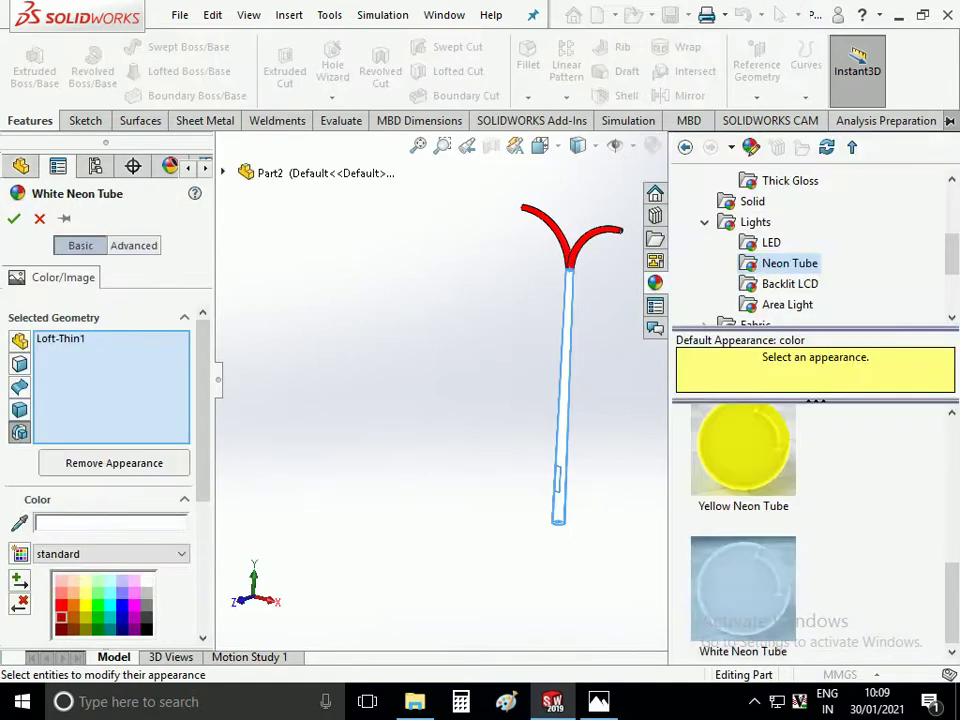
left_click(73, 531)
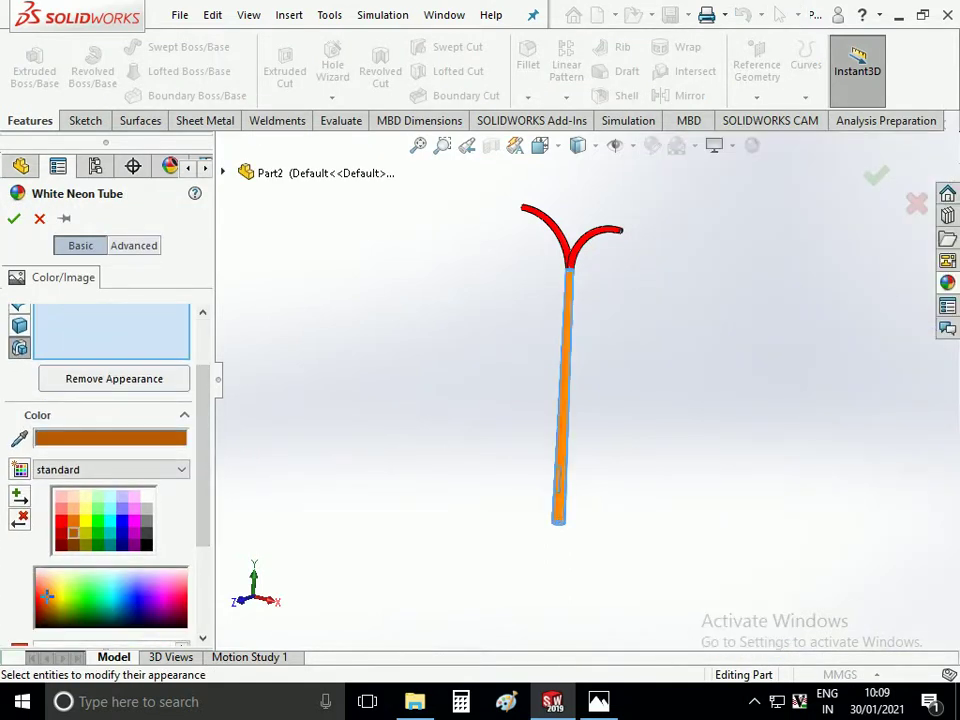
key("Return")
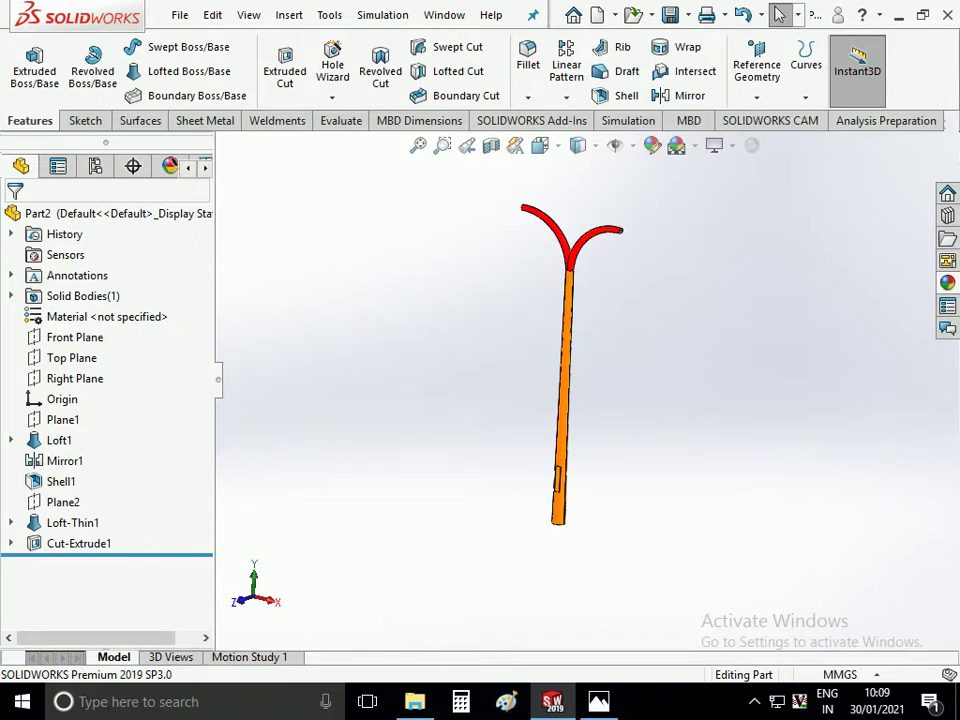
middle_click_drag(420, 300, 440, 260)
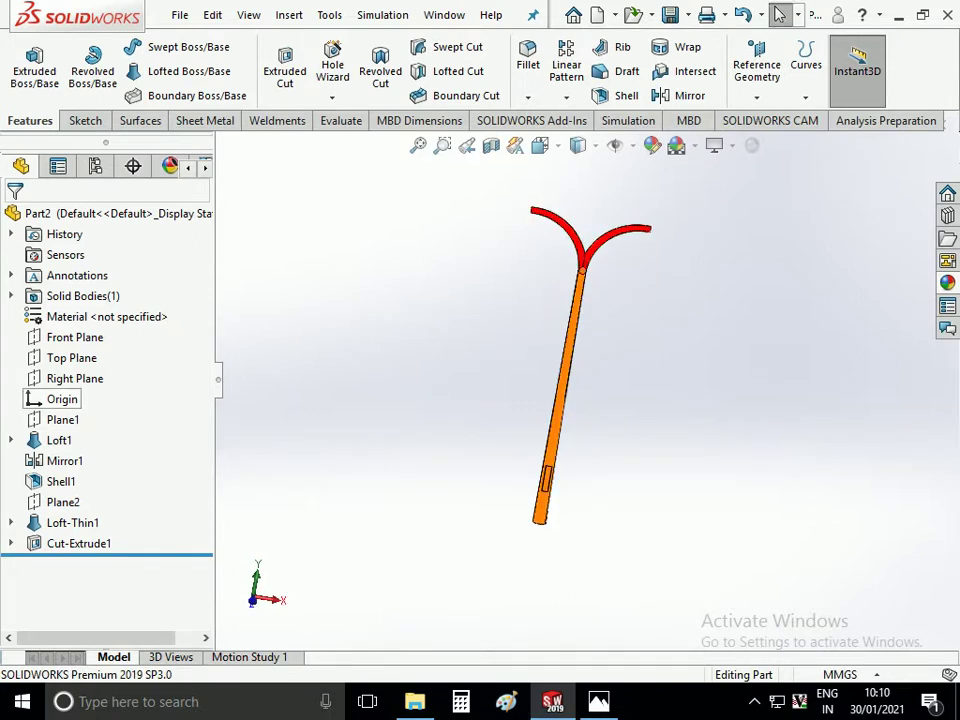
left_click(75, 337)
Start a Front Plane sketch and switch to Front view
left_click(60, 304)
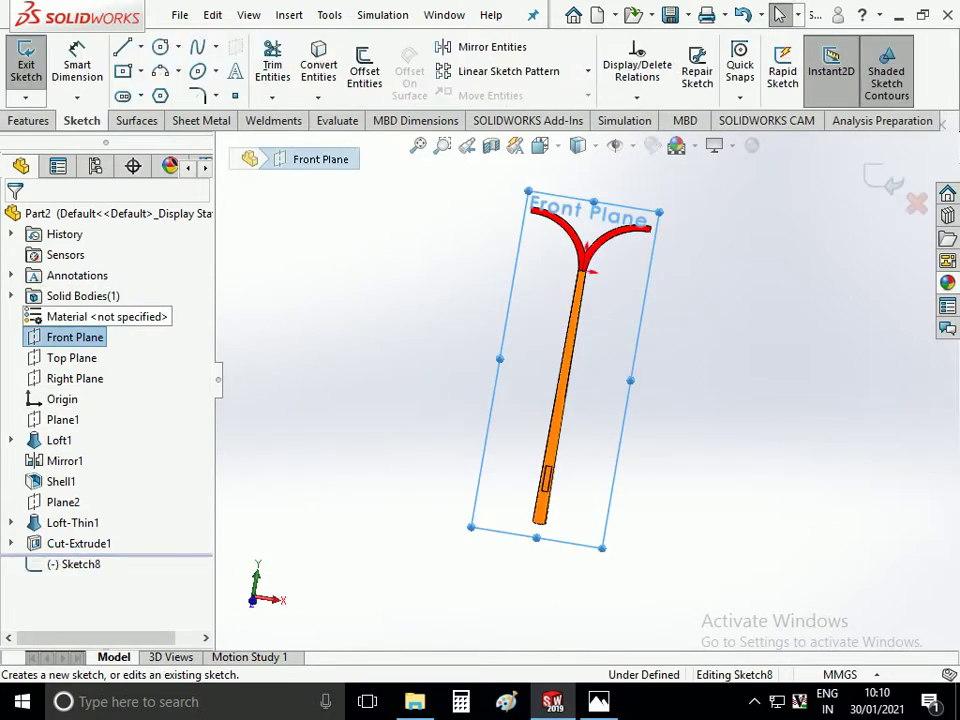
left_click(540, 145)
left_click(540, 145)
left_click(600, 222)
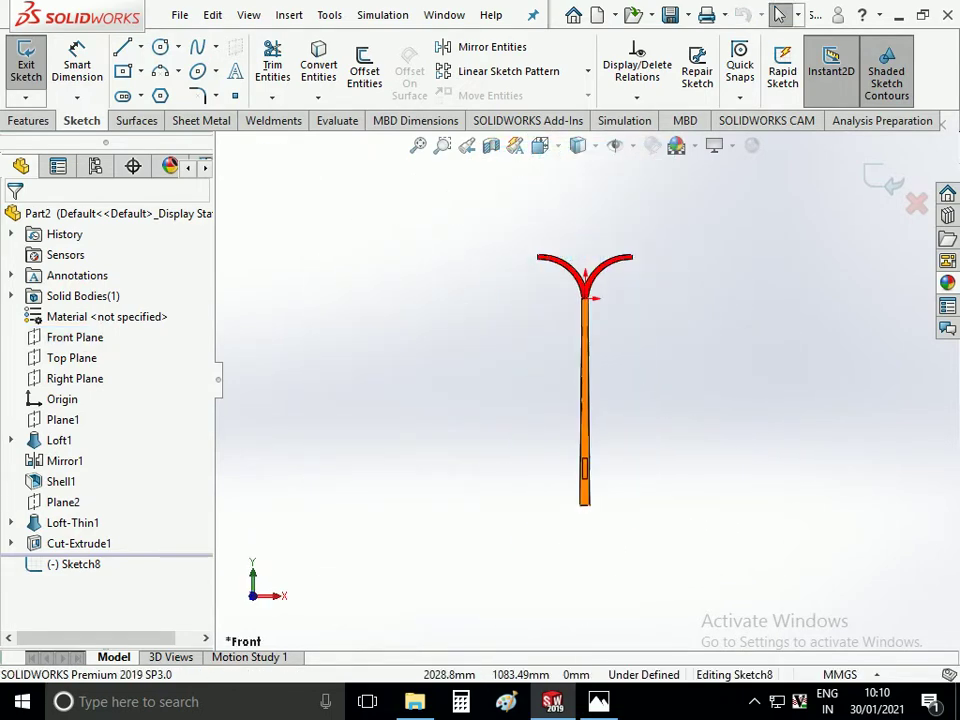
scroll(740, 187, "down", 2)
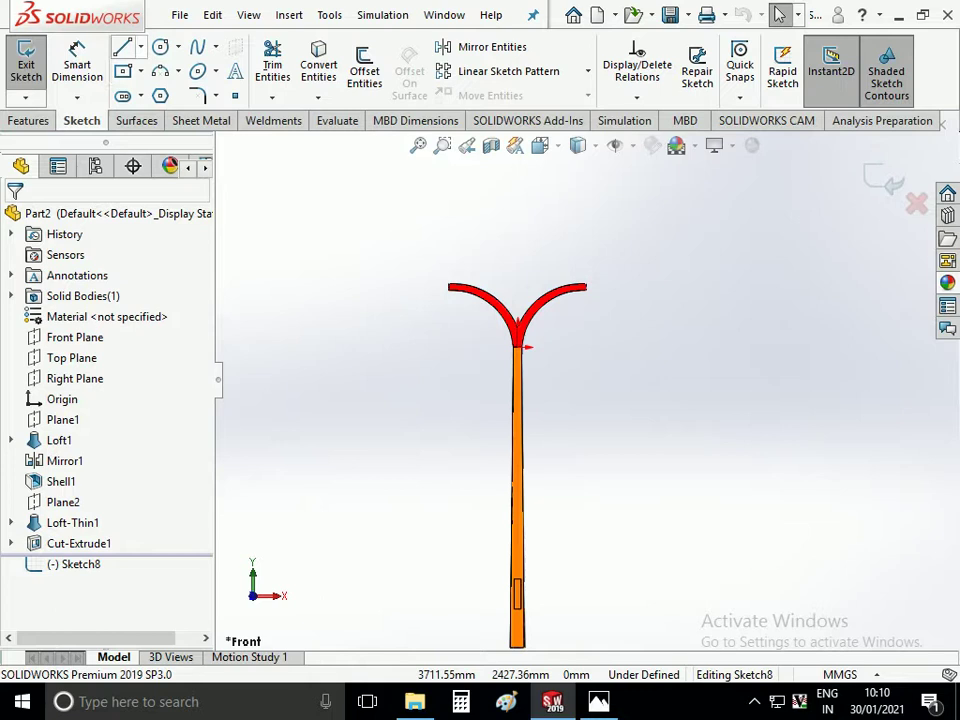
Draw a corner rectangle extending right from the right arm's tip
left_click(122, 71)
left_click(30, 287)
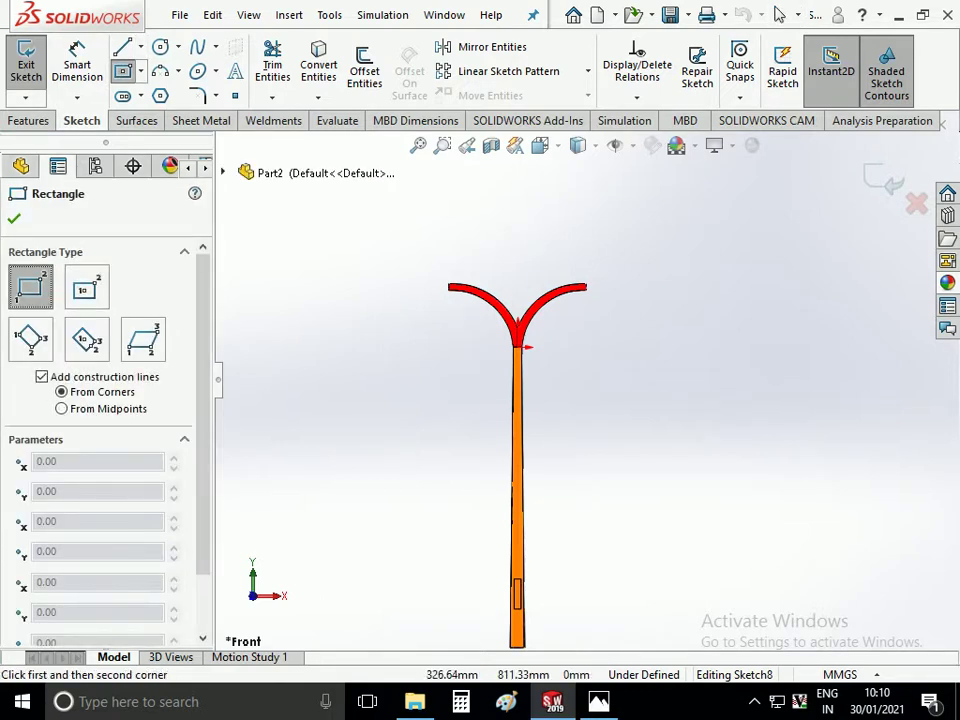
scroll(586, 285, "down", 1)
scroll(591, 283, "down", 2)
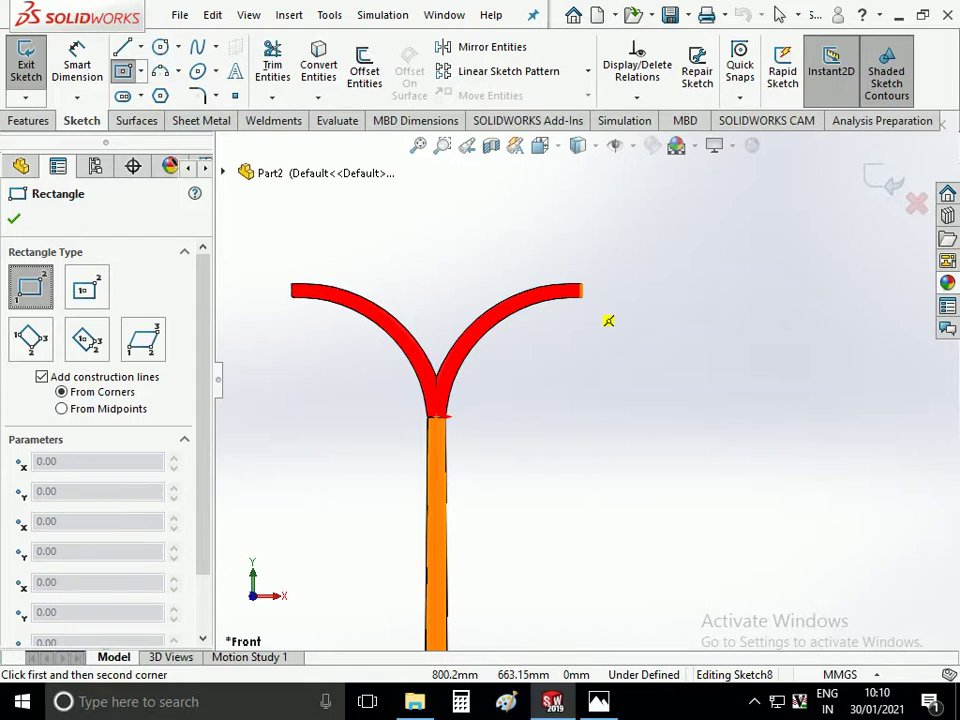
left_click(581, 296)
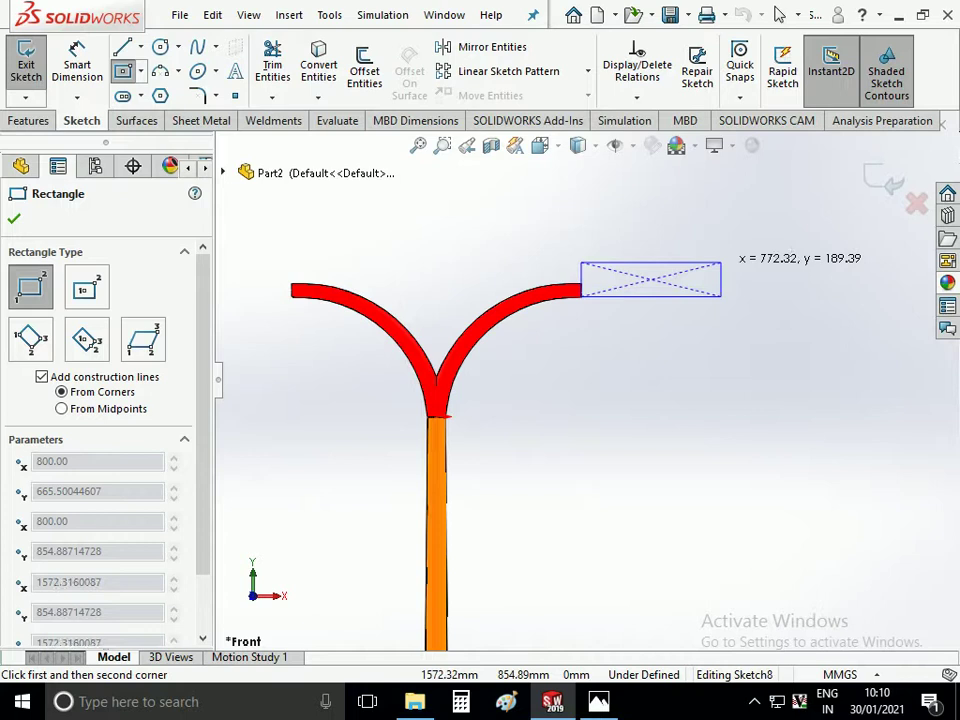
left_click(720, 262)
scroll(655, 225, "down", 3)
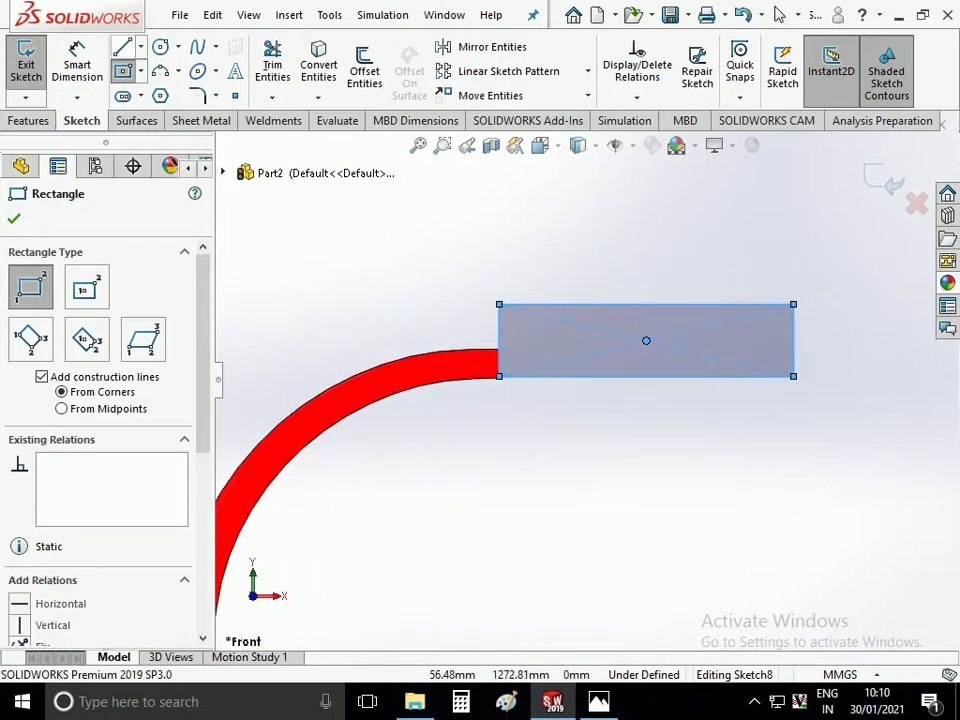
Draw a short horizontal line inside the rectangle from its left edge
key("l")
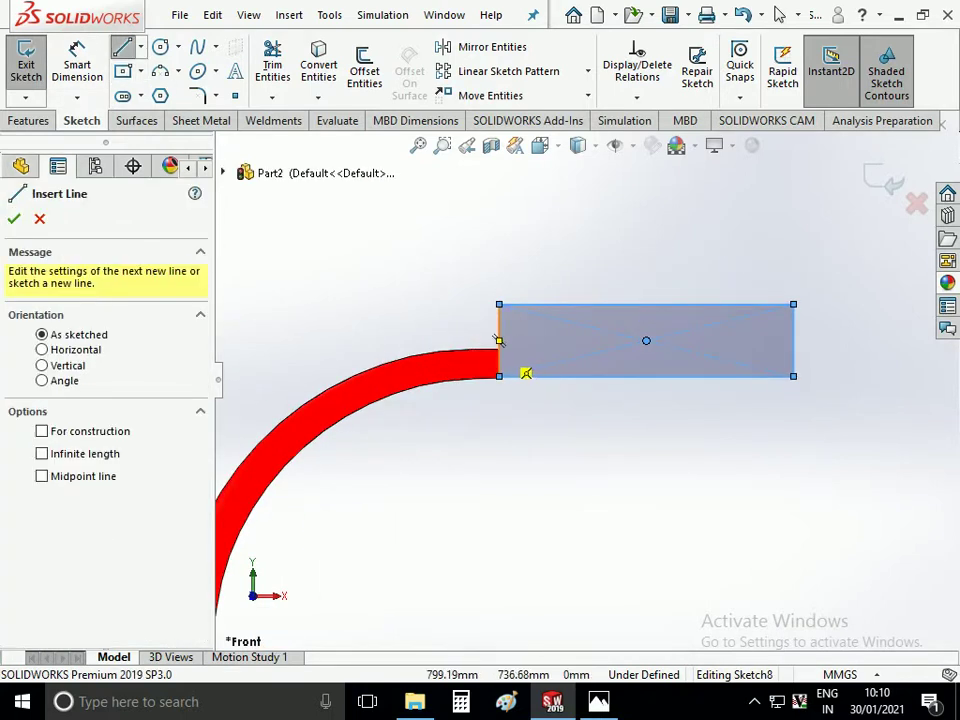
left_click(499, 349)
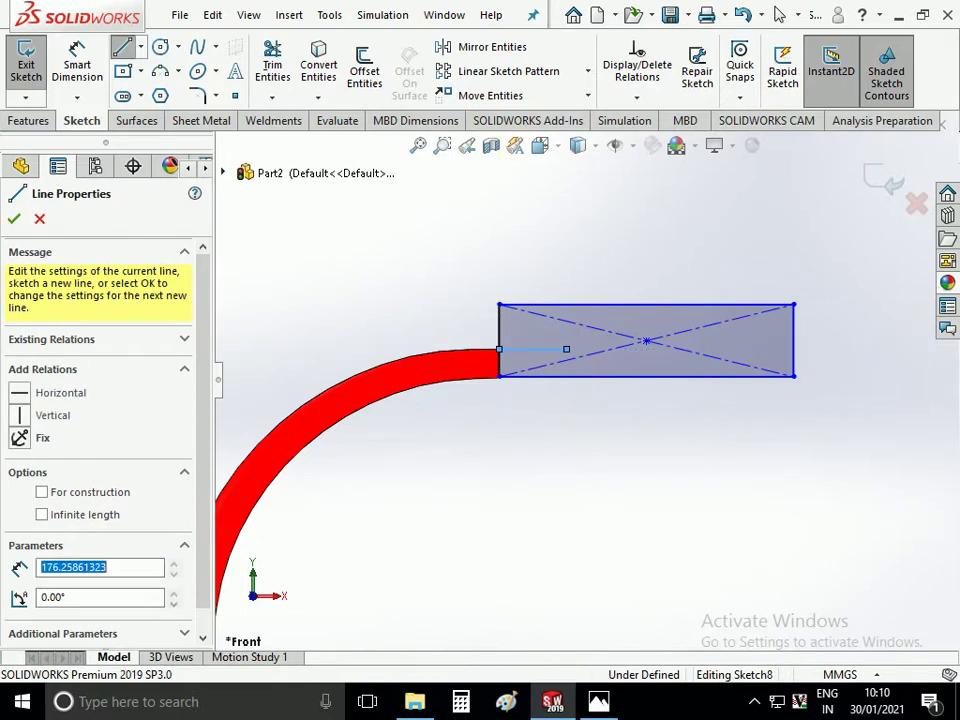
left_click(566, 349)
key("Escape")
scroll(507, 366, "down", 3)
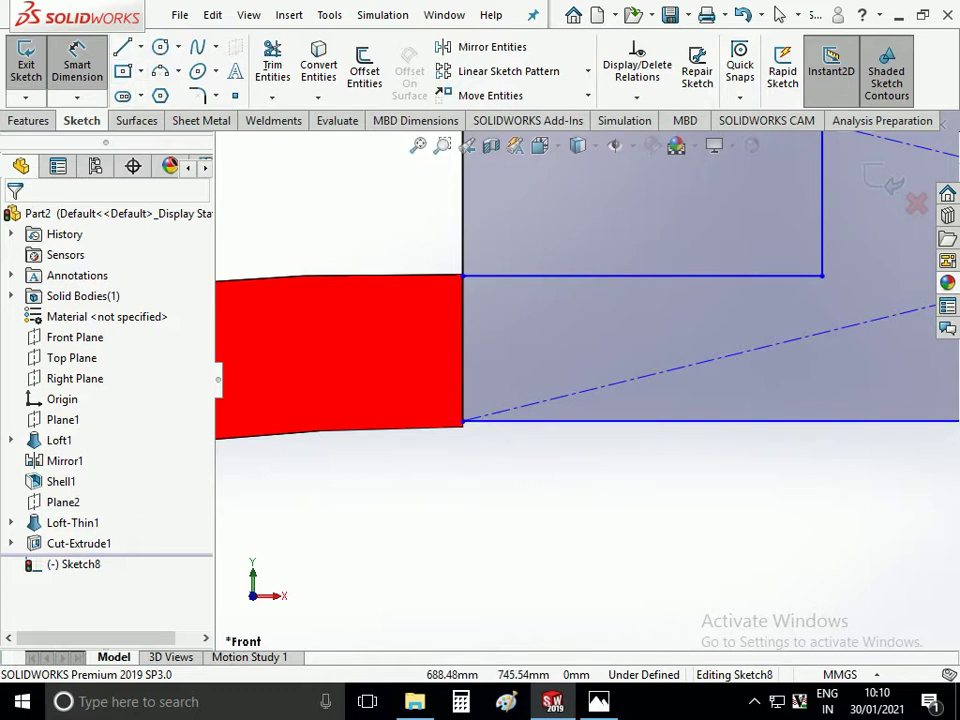
Drag the rectangle's lower-left corner down onto the arm edge
left_click(779, 14)
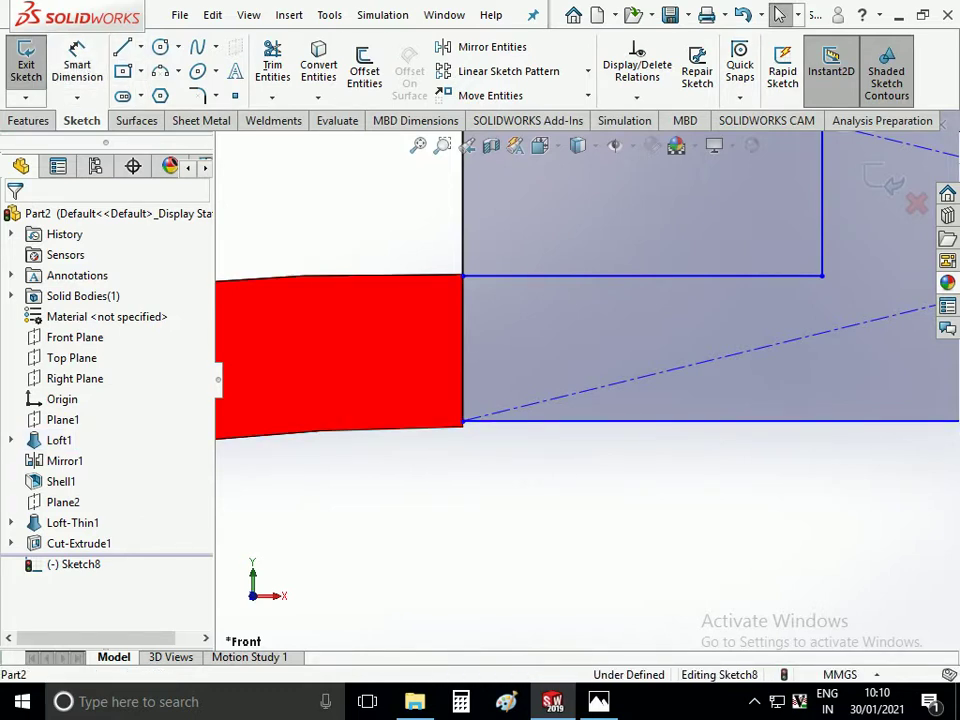
left_click_drag(462, 421, 490, 440)
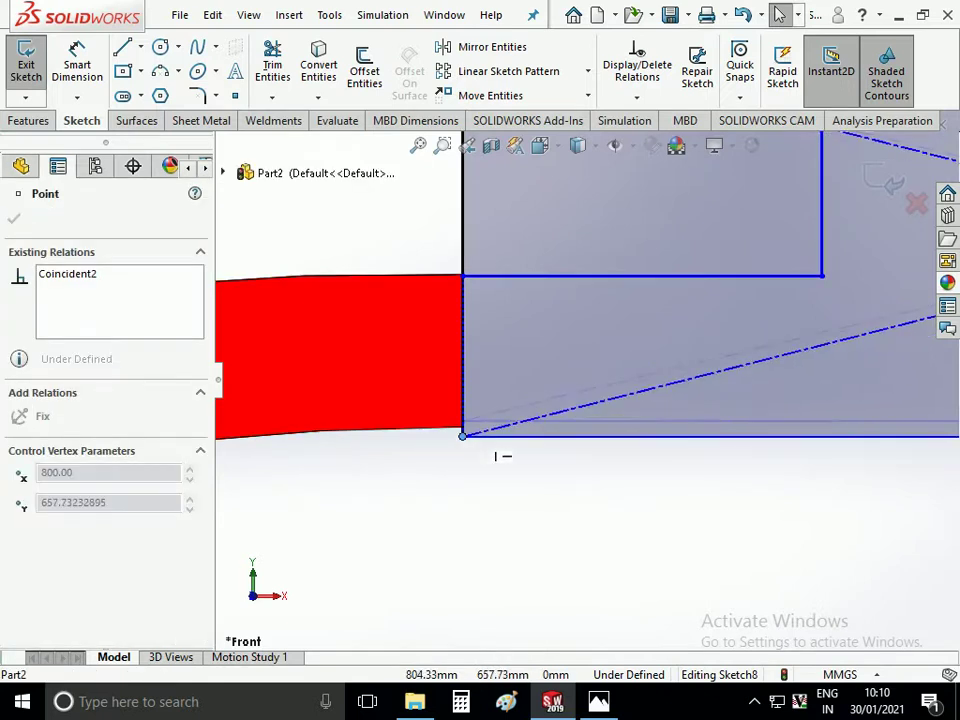
left_click(496, 441)
scroll(485, 397, "up", 8)
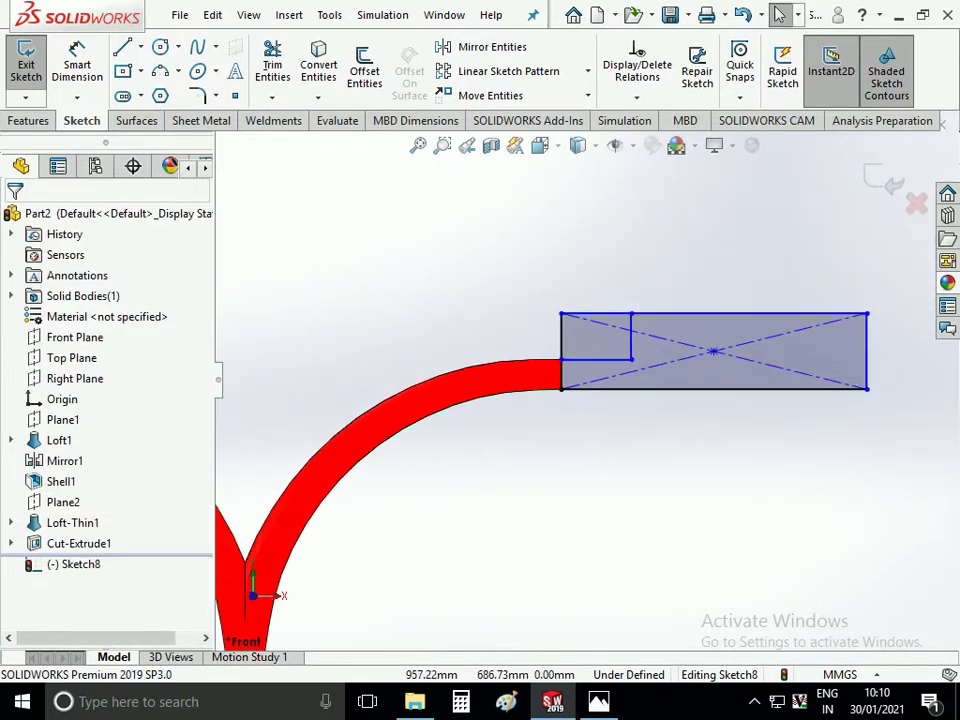
scroll(485, 397, "down", 1)
Dimension the rectangle 100 mm tall and 450 mm long
left_click(77, 65)
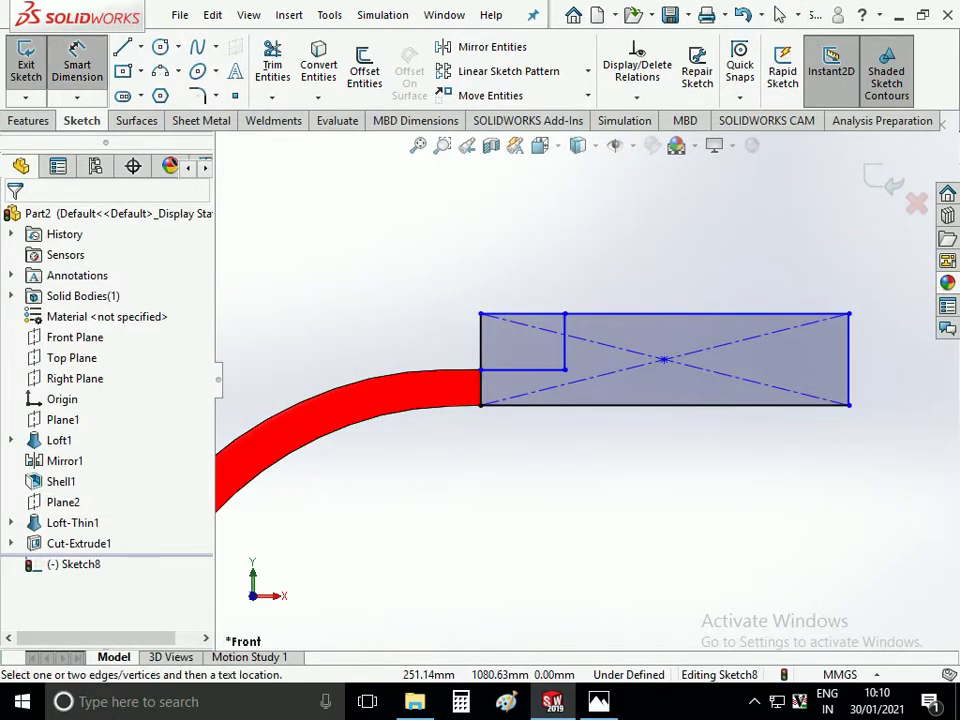
scroll(583, 374, "up", 3)
scroll(583, 374, "down", 2)
left_click(701, 365)
left_click(738, 365)
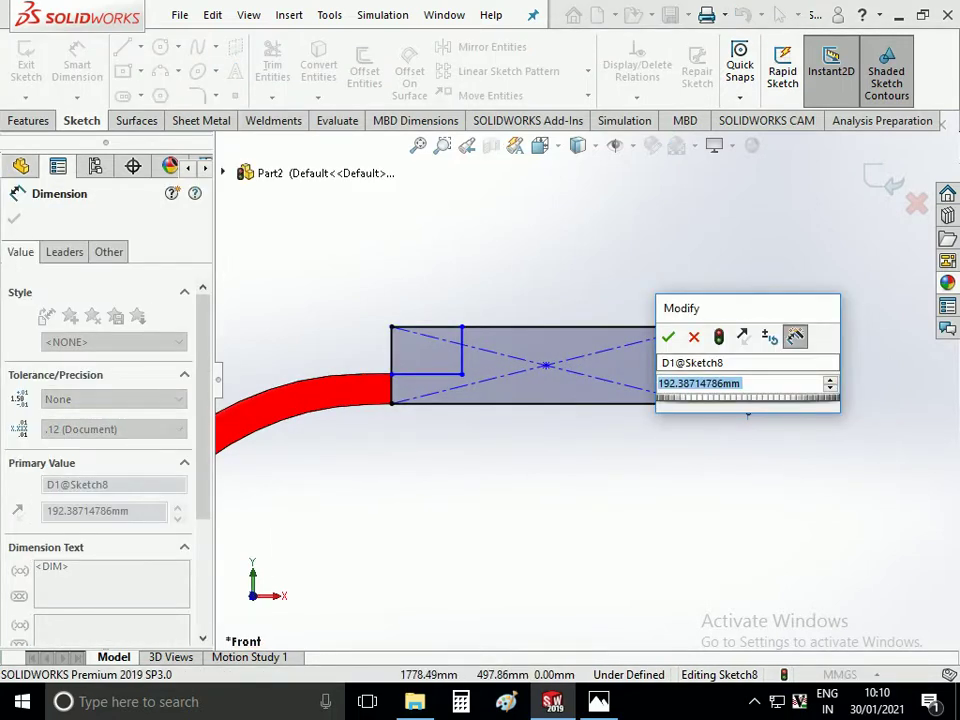
type("100")
key("Return")
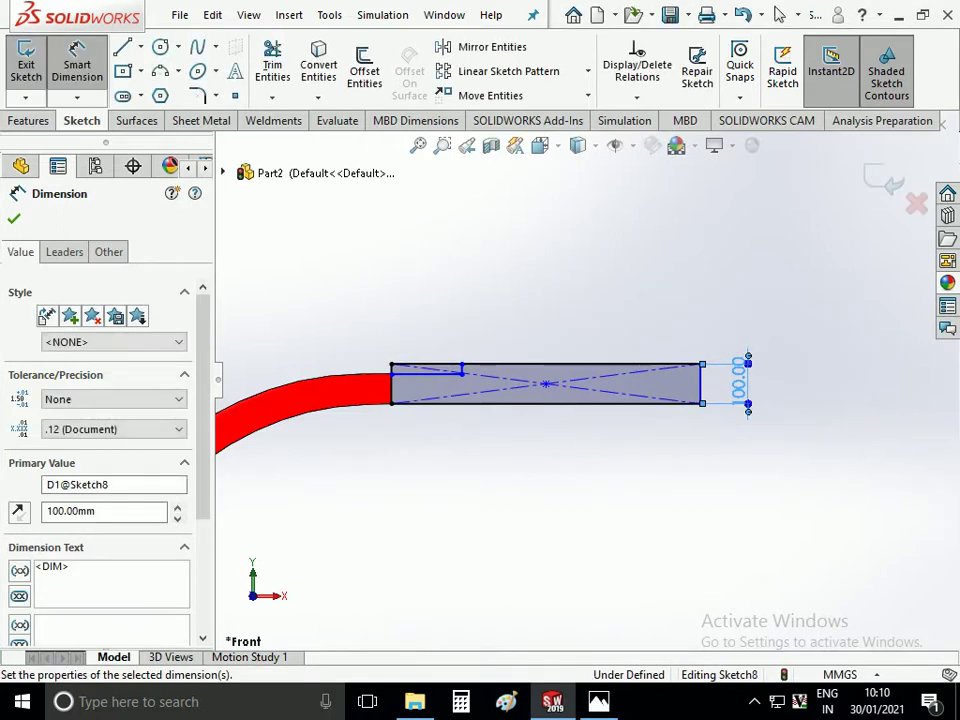
scroll(530, 394, "up", 2)
left_click(535, 407)
left_click(535, 482)
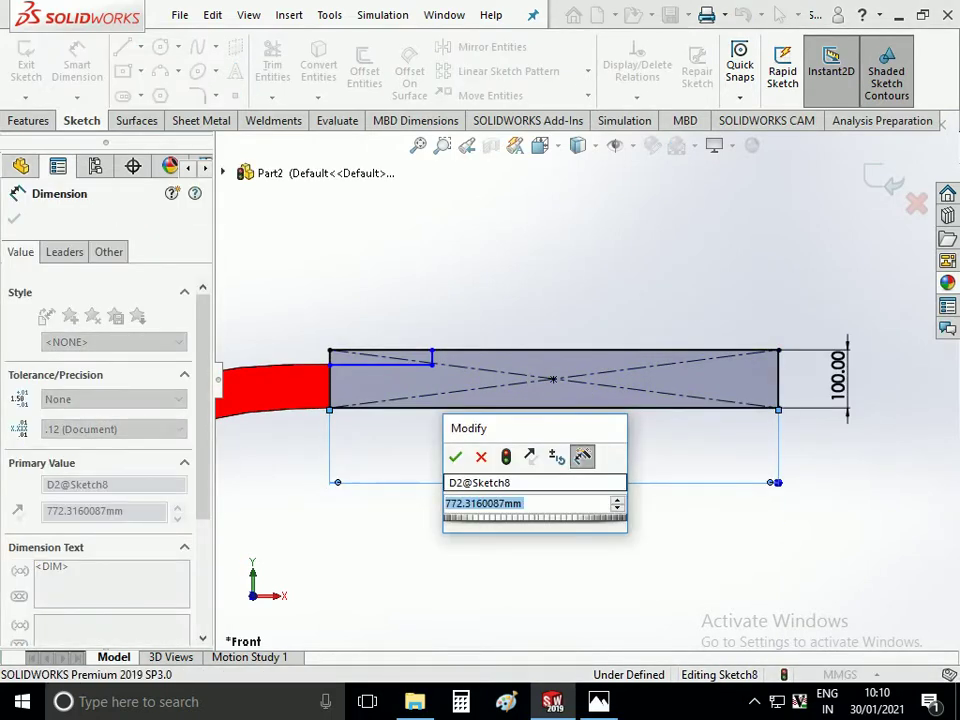
type("450")
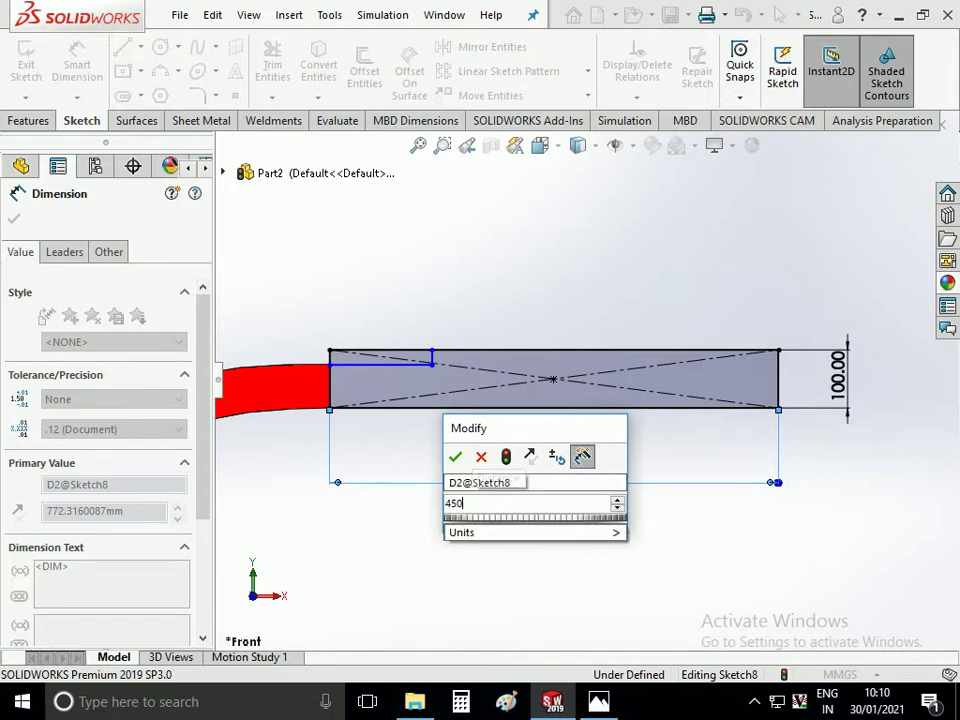
key("Return")
Set the upper inner line 75 mm from the bottom edge
scroll(591, 388, "up", 3)
scroll(591, 388, "up", 2)
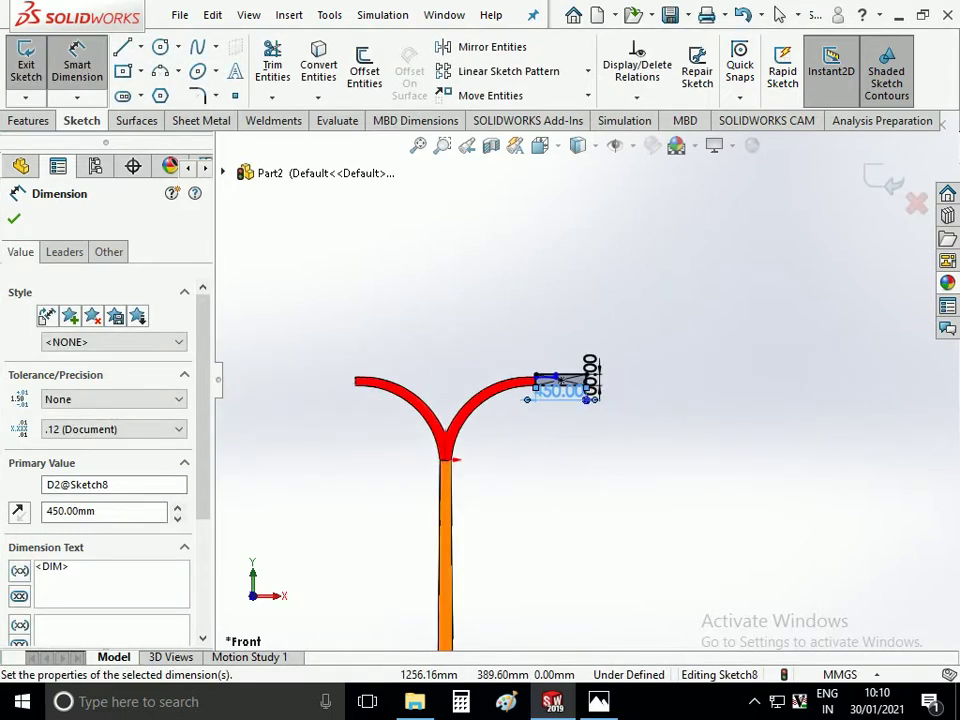
scroll(553, 400, "down", 2)
scroll(553, 400, "down", 3)
scroll(551, 386, "down", 2)
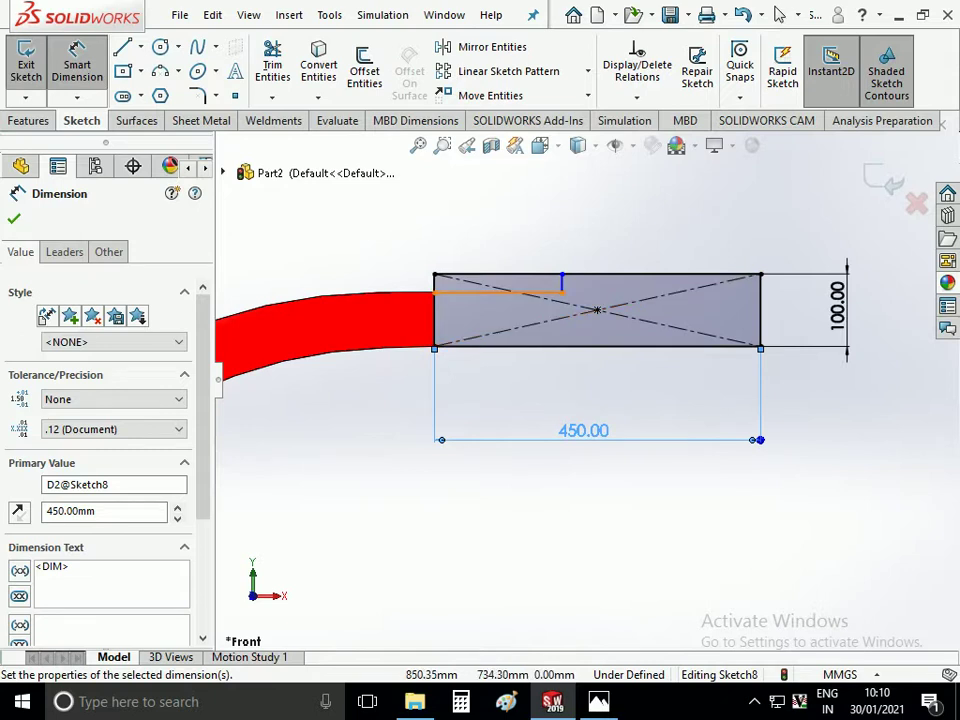
left_click(500, 292)
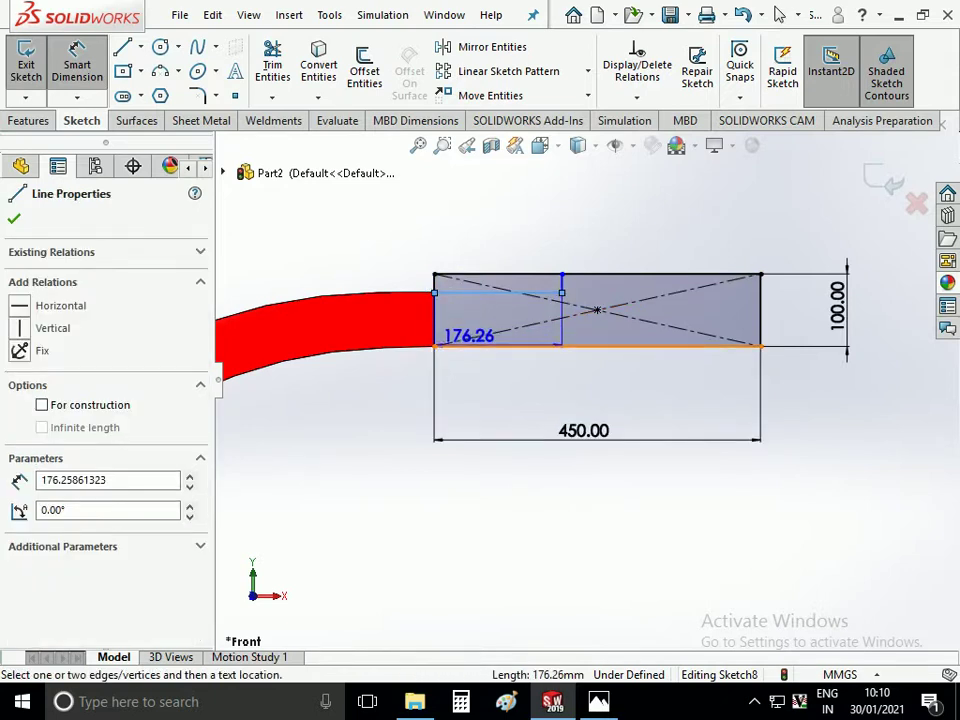
left_click(470, 346)
left_click(368, 415)
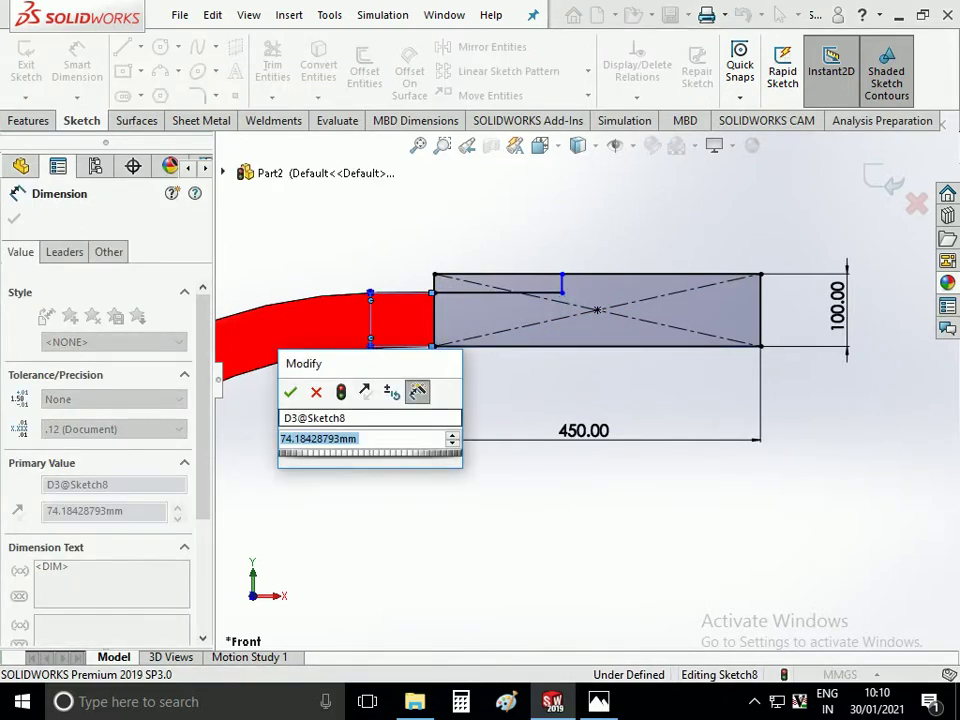
type("75")
key("Return")
key("Escape")
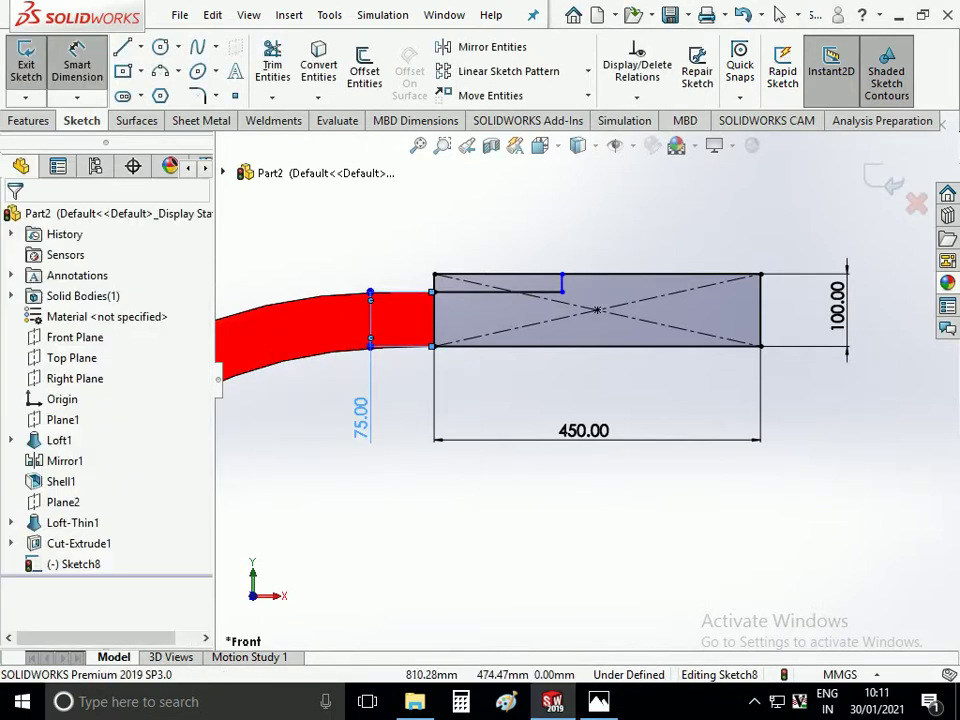
Dimension the short inner top segment to 100 mm
left_click(498, 291)
left_click(480, 372)
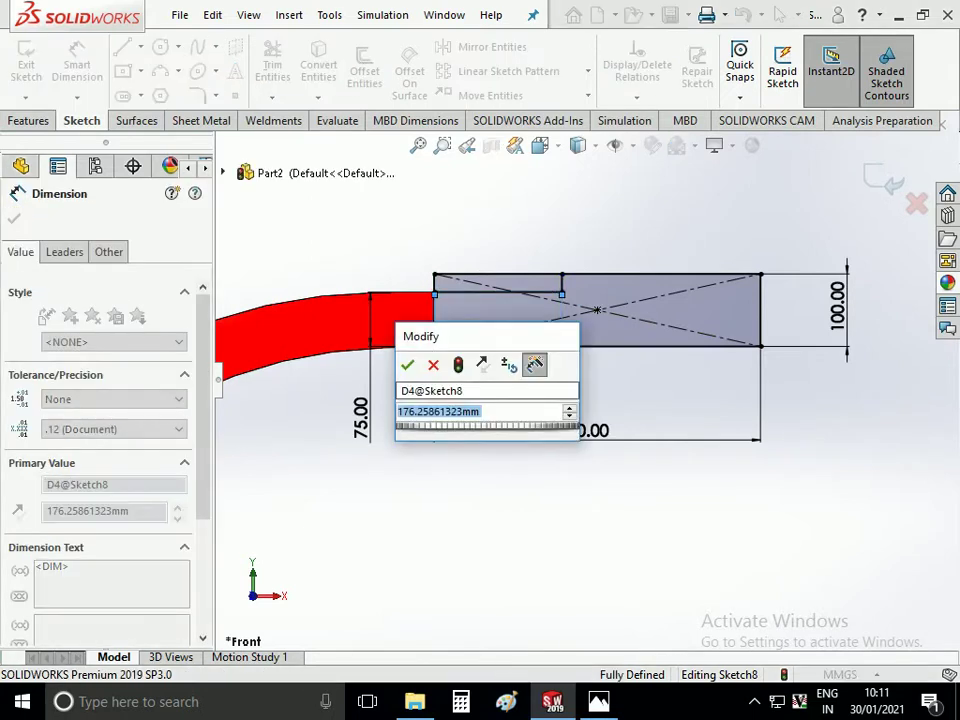
type("100")
key("Return")
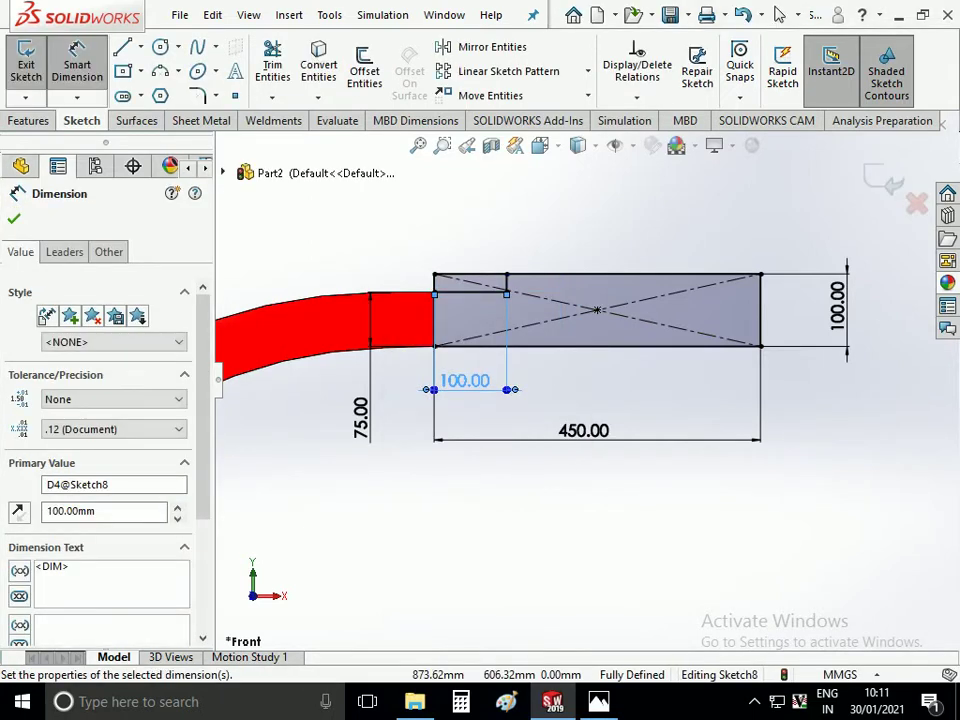
left_click(272, 62)
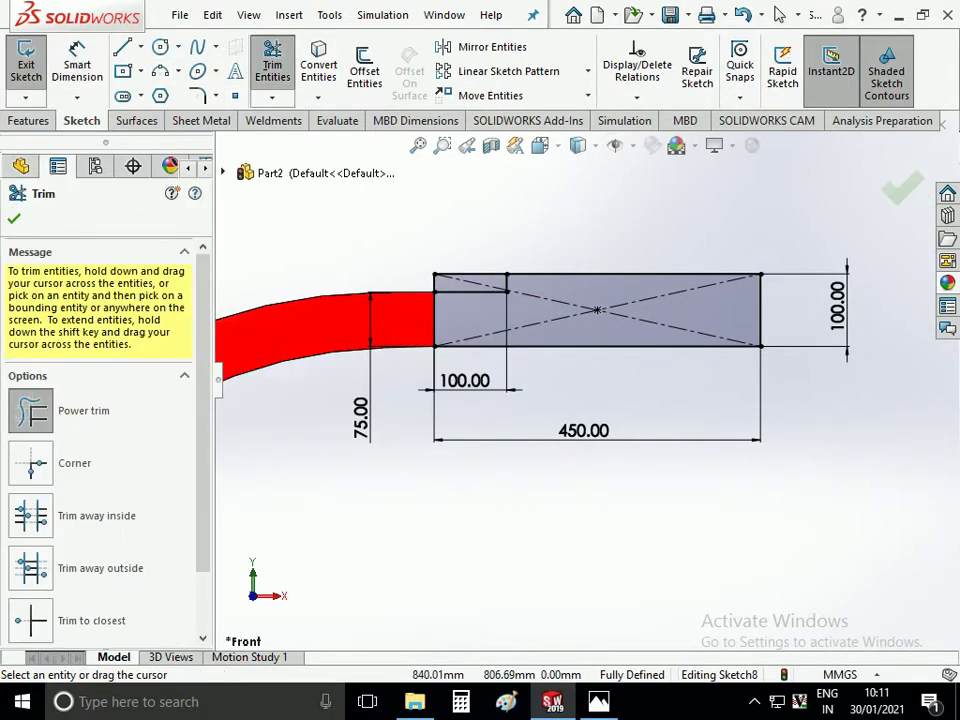
Power-trim away the left part of the rectangle's top line
scroll(463, 252, "down", 5)
left_click_drag(390, 305, 506, 305)
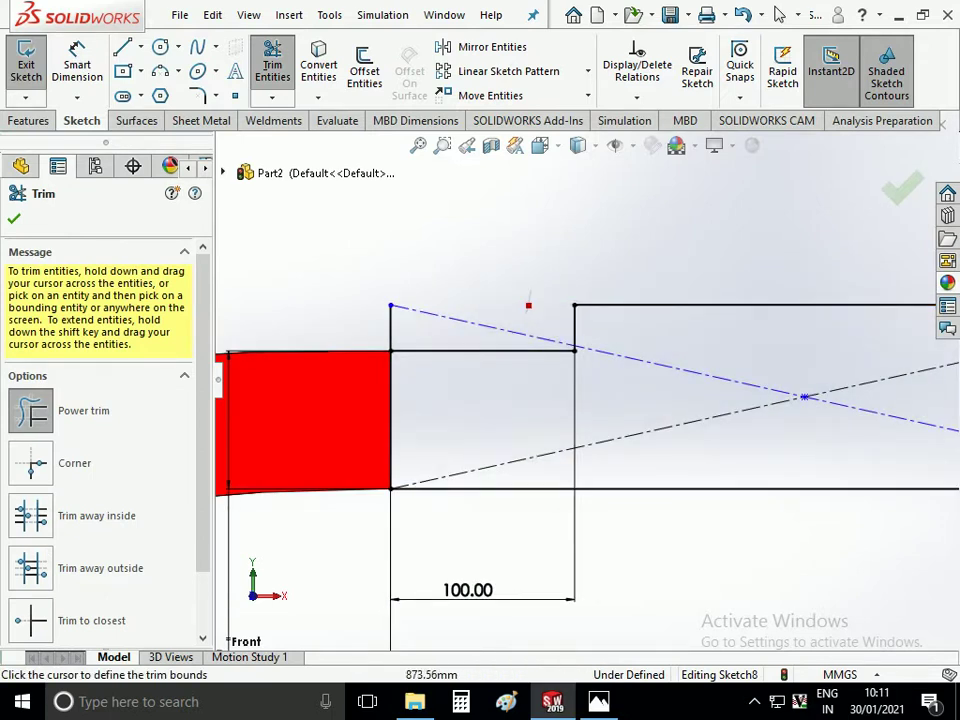
scroll(583, 376, "up", 3)
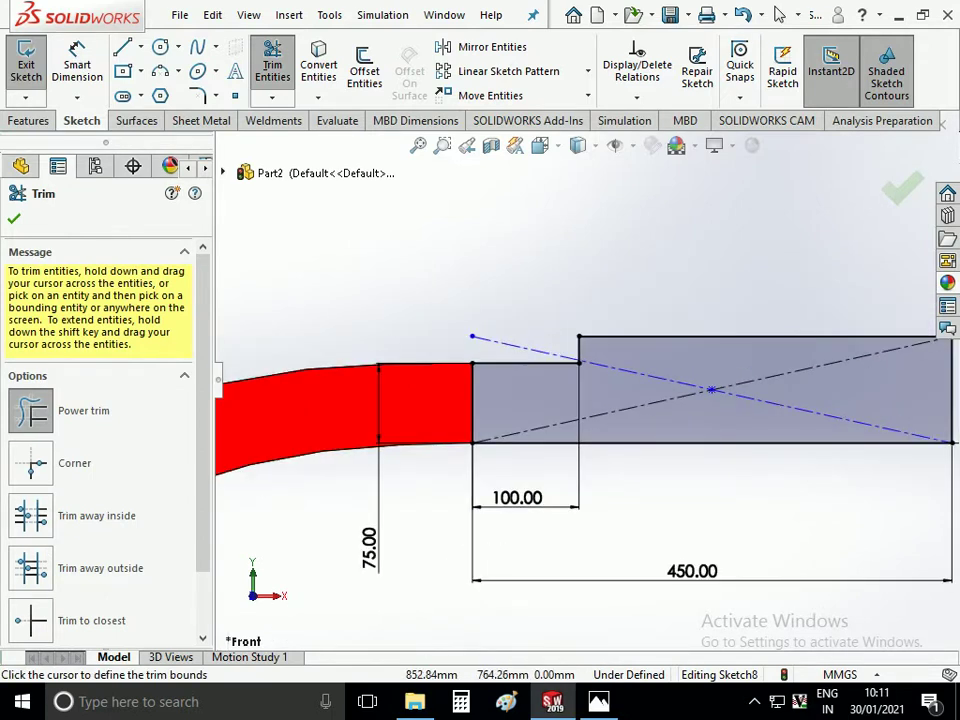
scroll(580, 388, "up", 4)
scroll(807, 388, "down", 3)
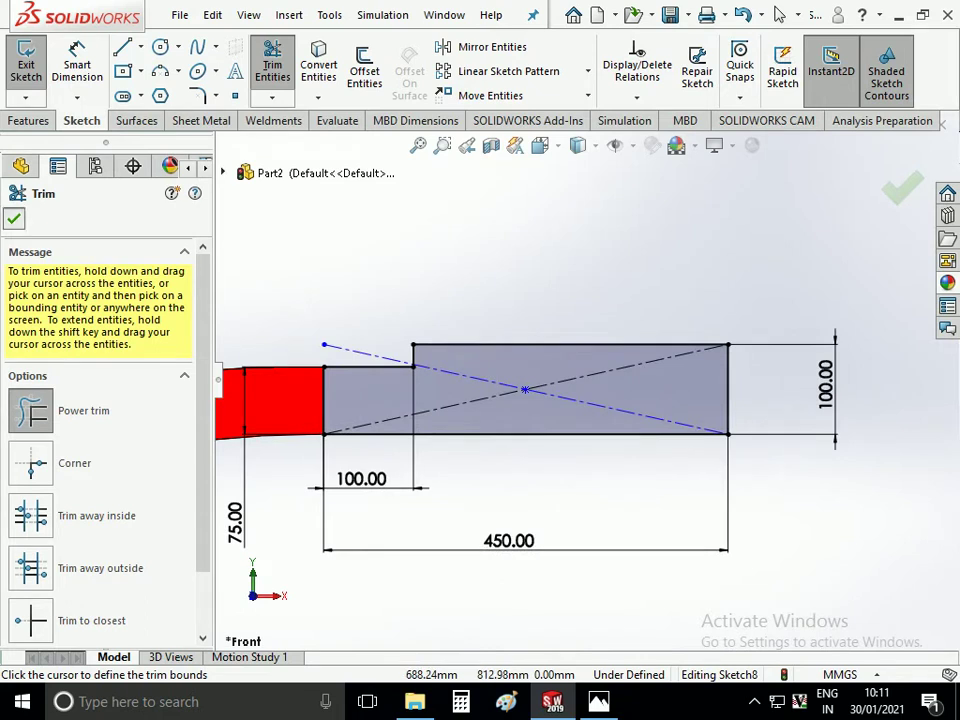
left_click(780, 14)
Start Sketch Fillet from the fillet dropdown in the sketch toolbar
left_click(318, 97)
left_click(272, 97)
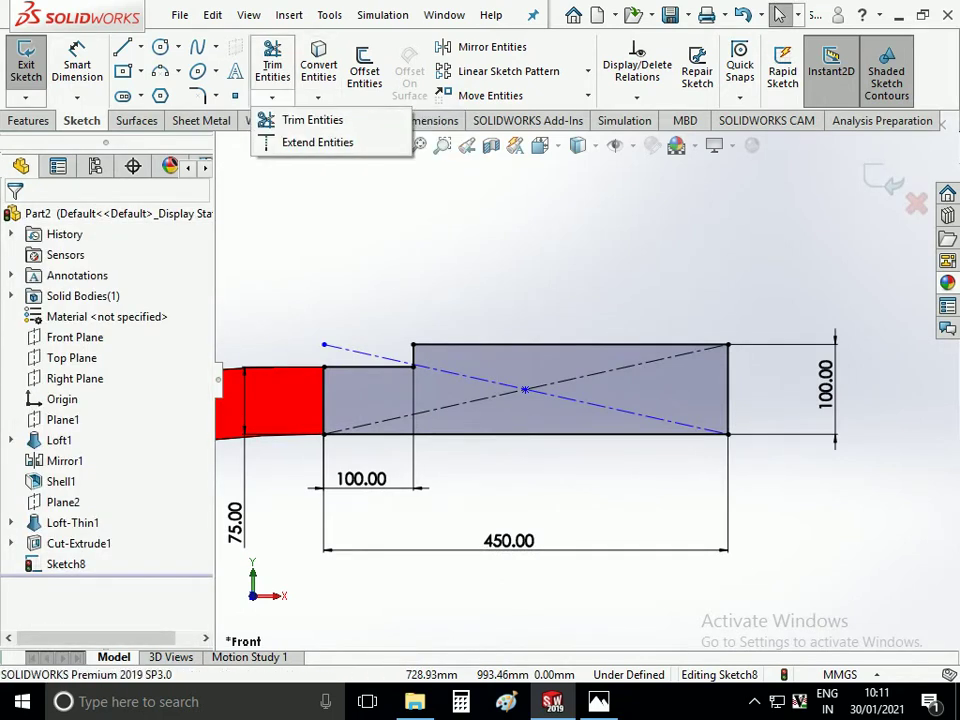
left_click(272, 97)
left_click(216, 97)
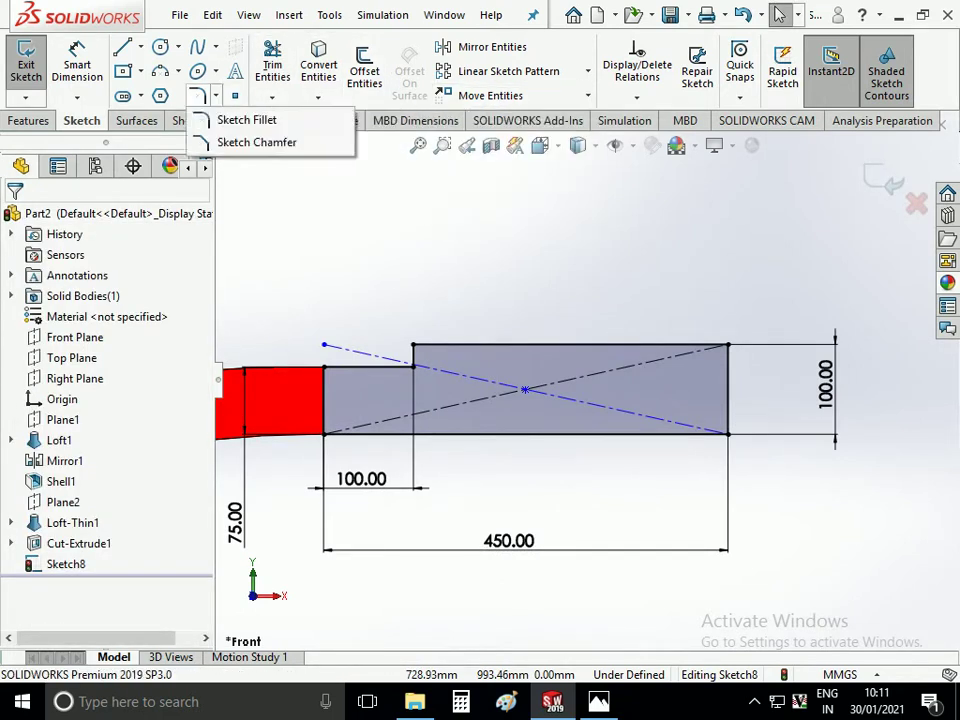
left_click(246, 119)
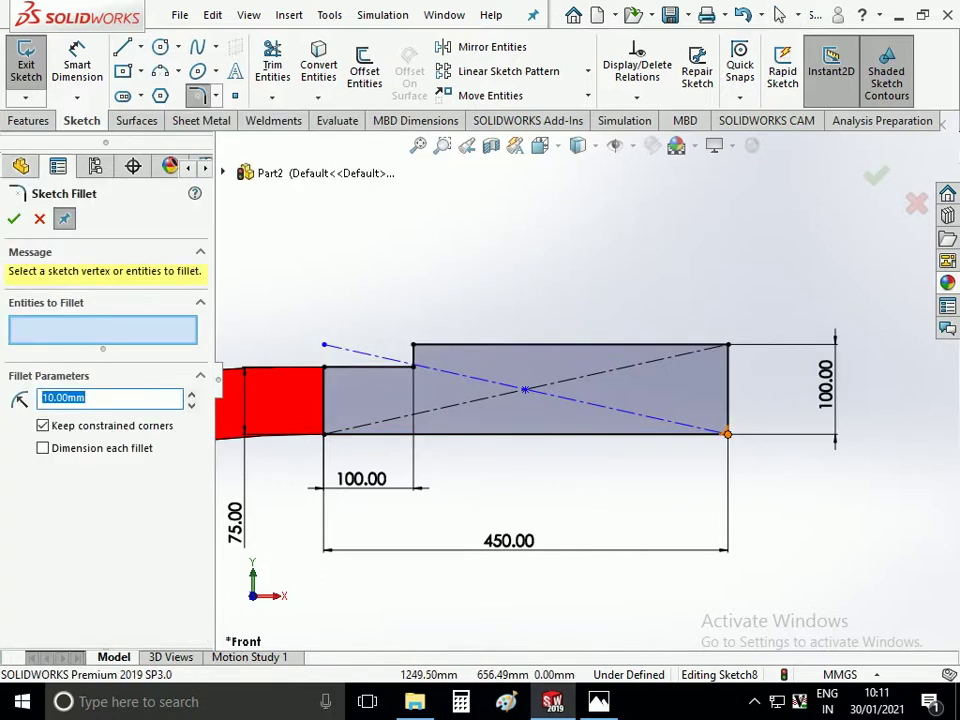
Fillet the bottom-right corner at 40 mm and the step corners at 7.19 mm
left_click(727, 433)
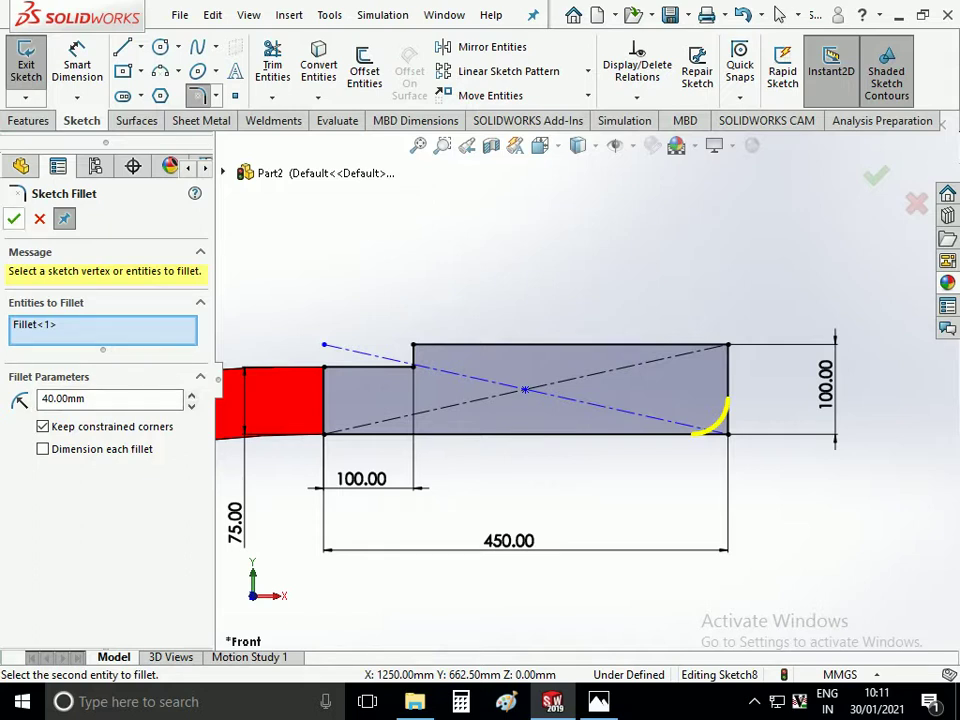
key("Return")
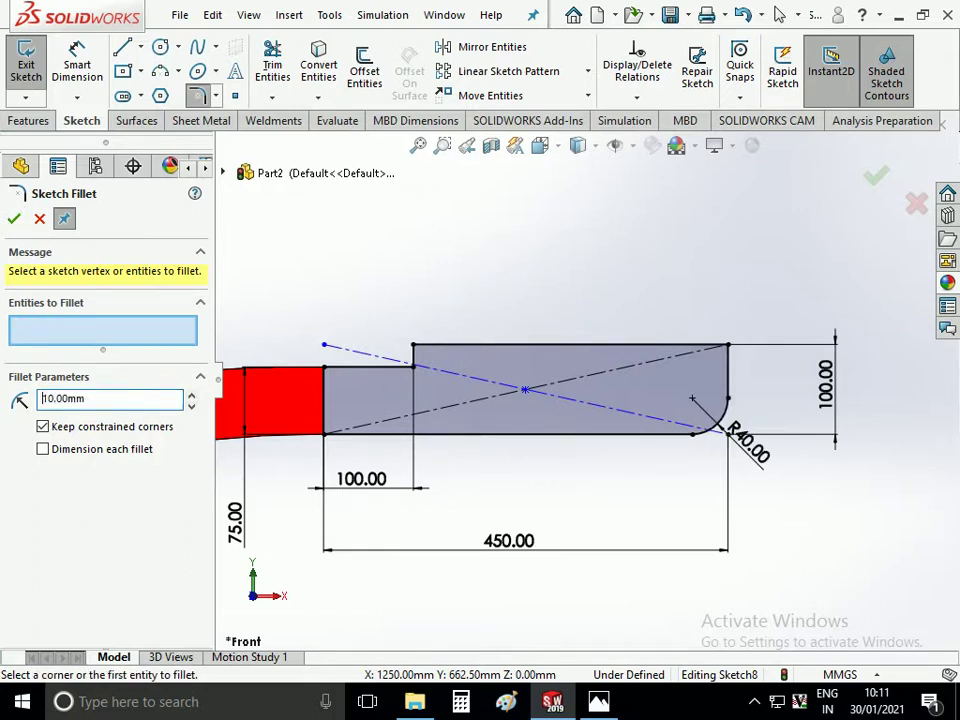
left_click(725, 345)
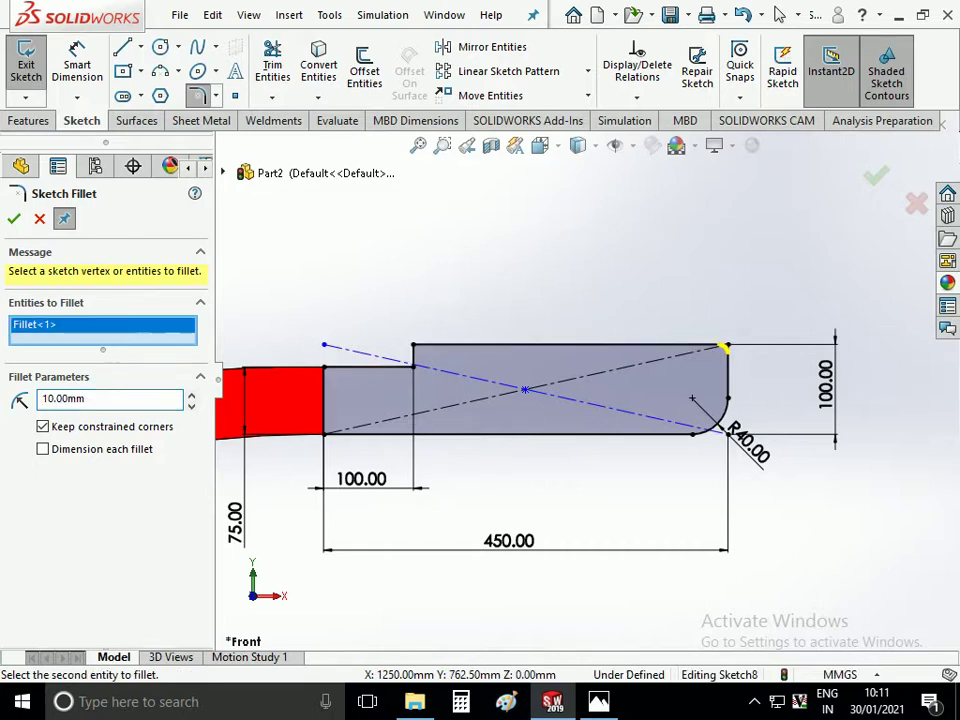
left_click(415, 345)
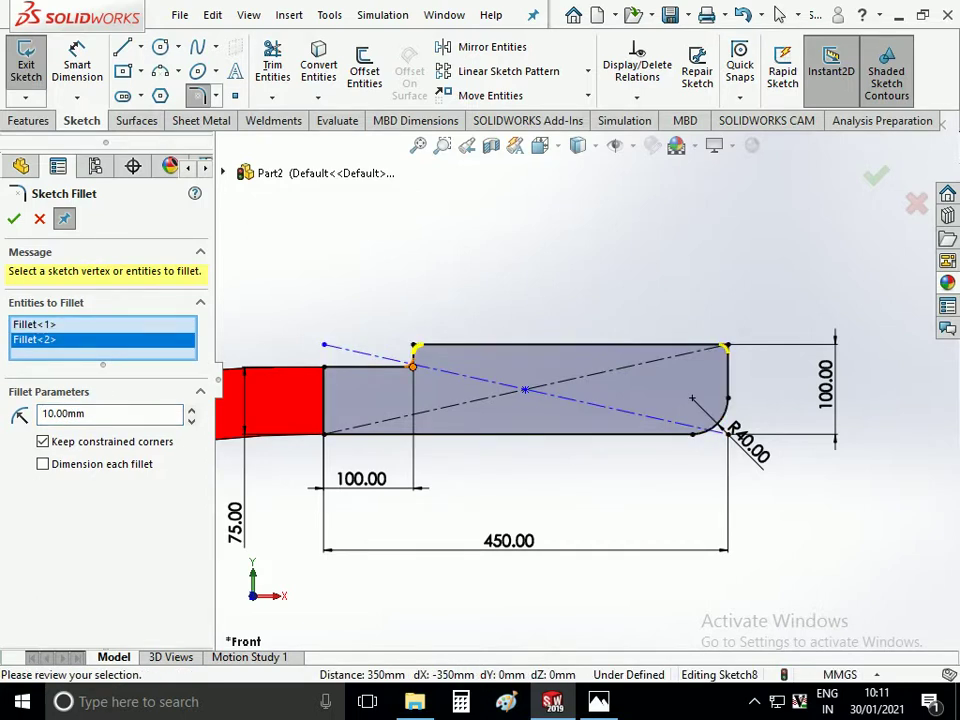
left_click(412, 366)
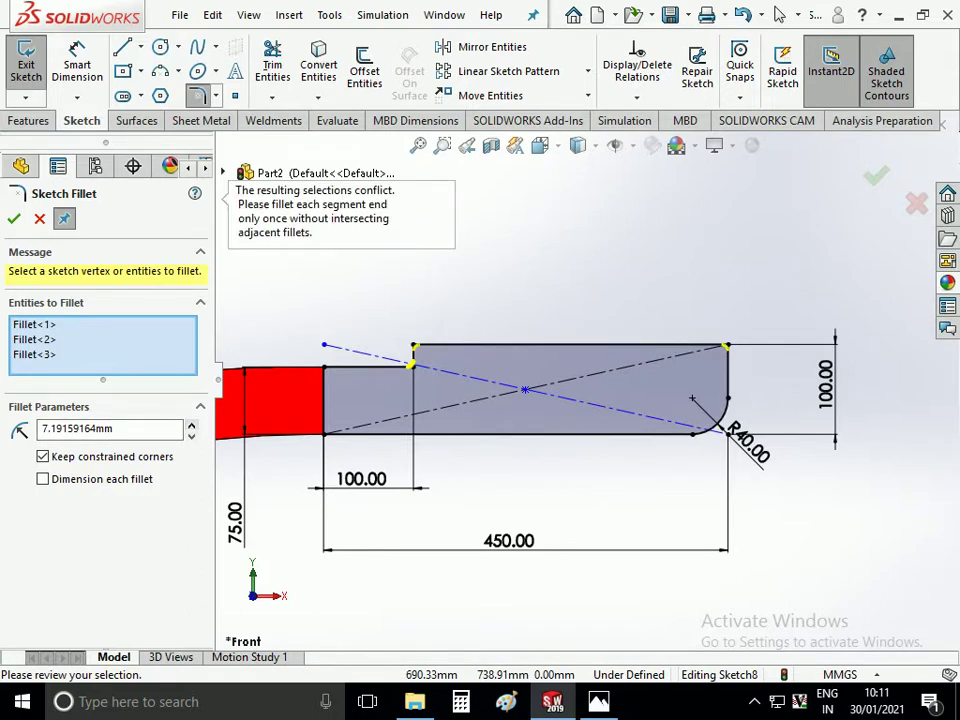
key("Return")
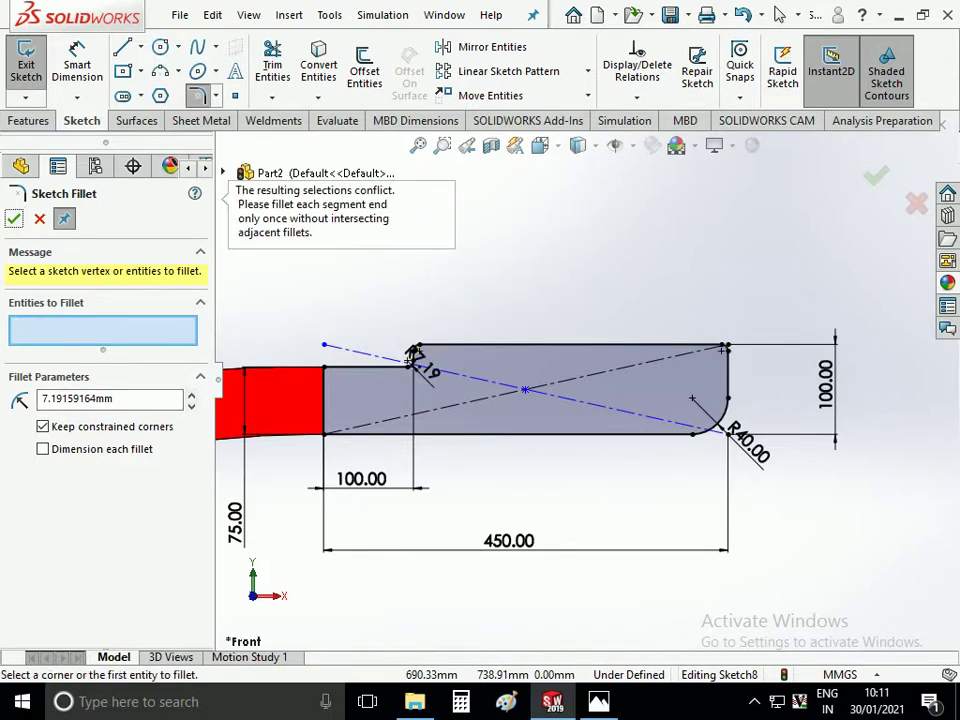
left_click(780, 14)
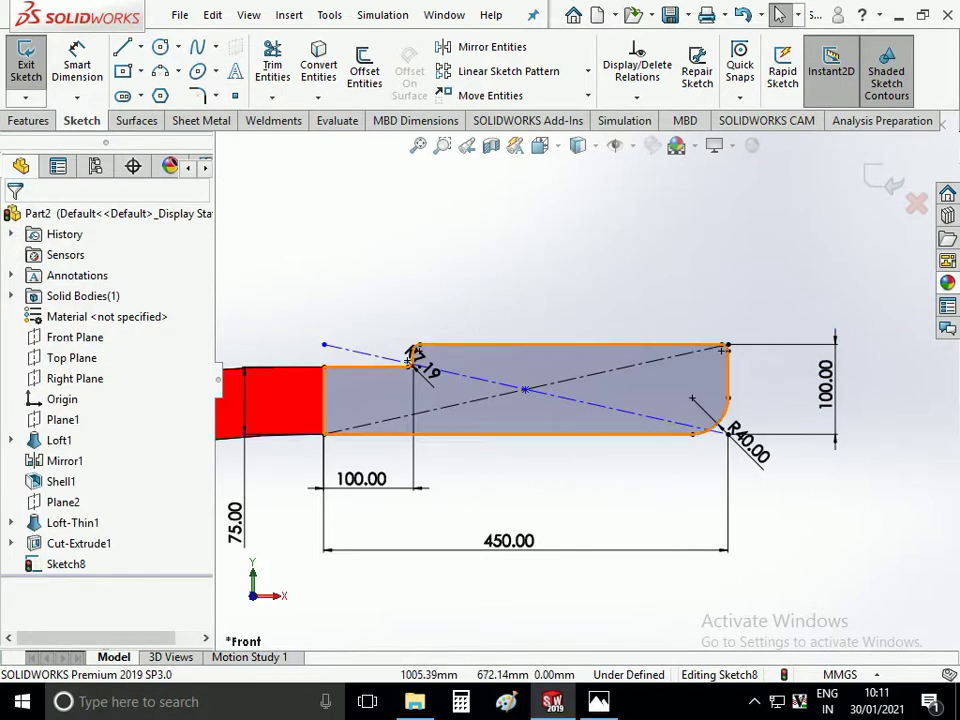
scroll(584, 382, "up", 5)
left_click(29, 120)
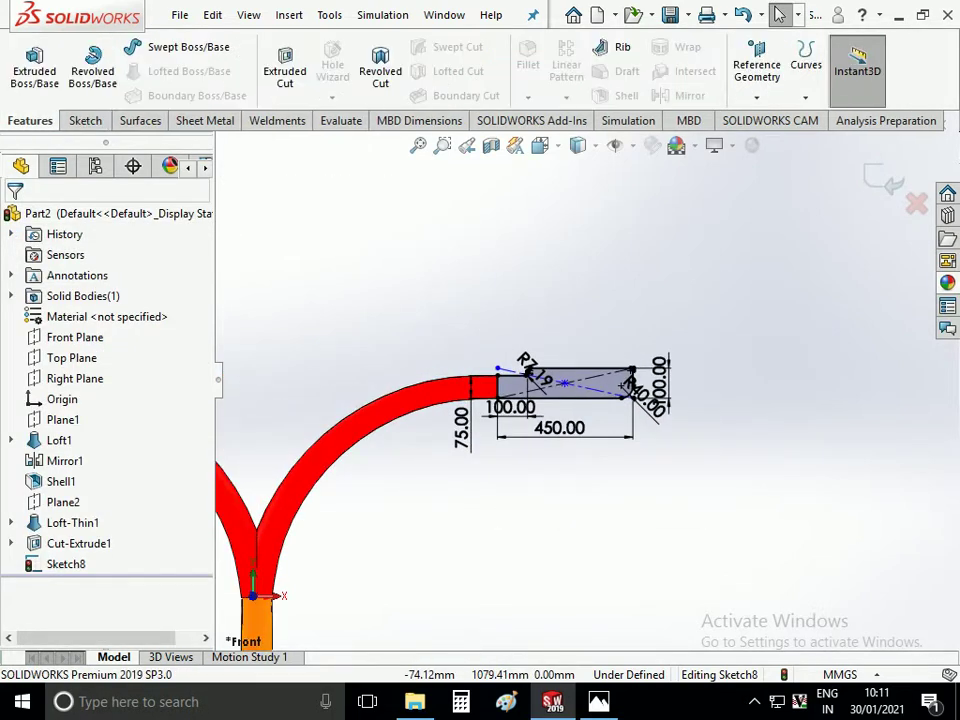
Extrude the lamp-head sketch Mid Plane to a 200 mm depth
left_click(34, 65)
left_click(118, 331)
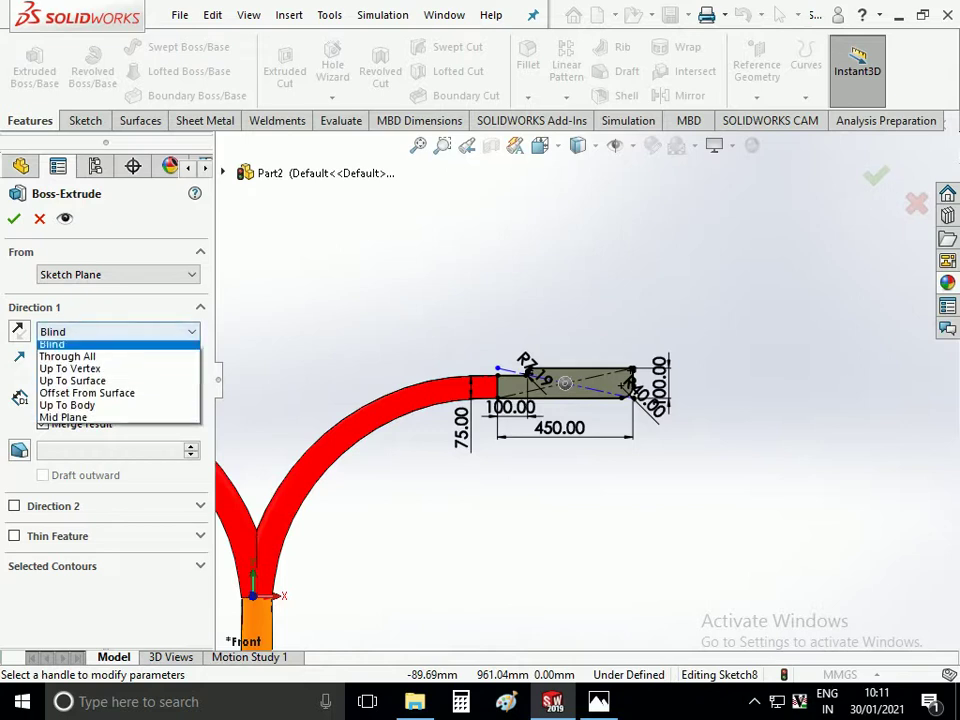
left_click(64, 422)
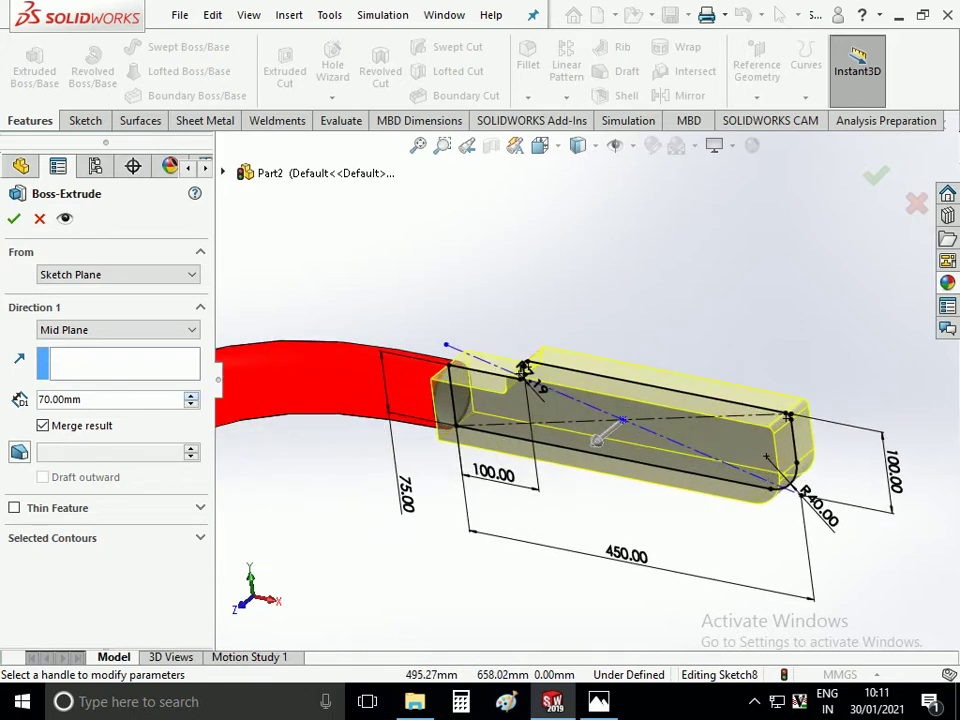
left_click_drag(597, 440, 571, 461)
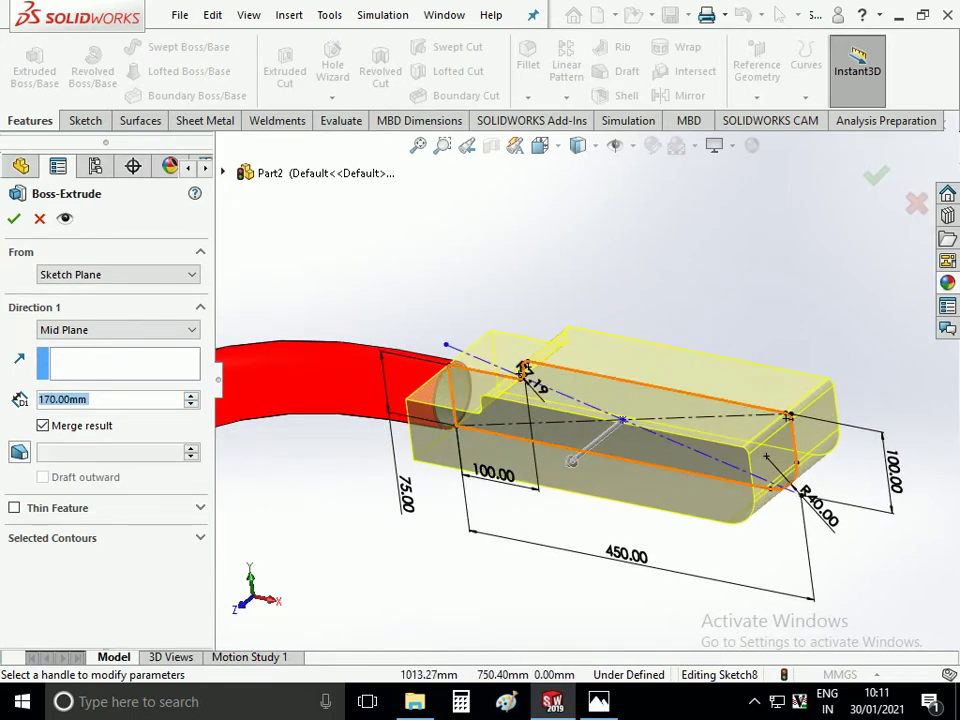
key("ctrl+5")
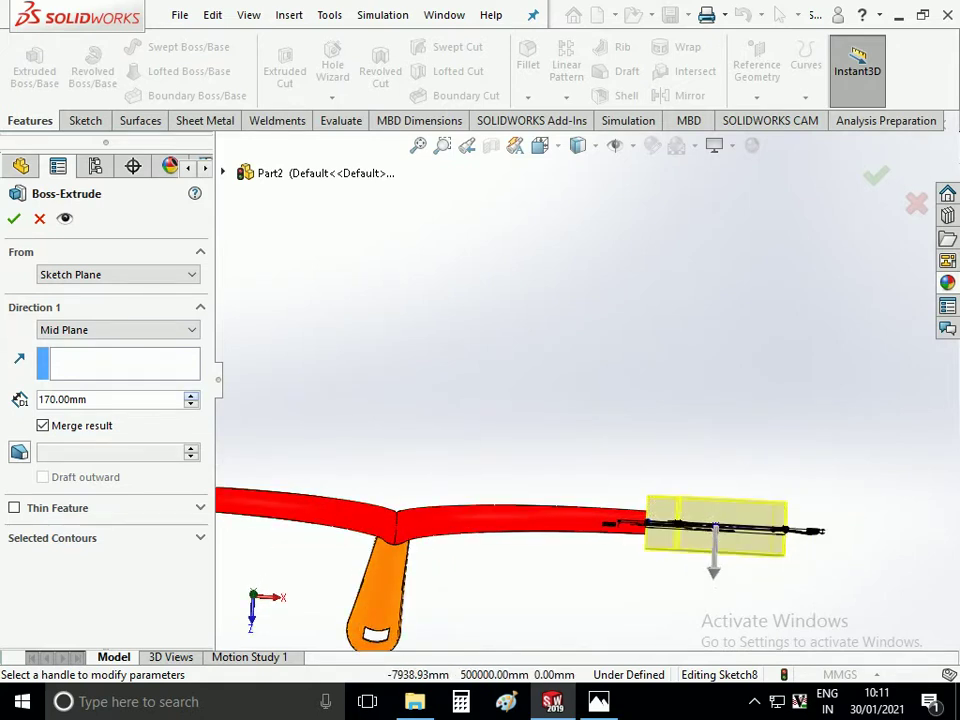
left_click_drag(713, 570, 713, 577)
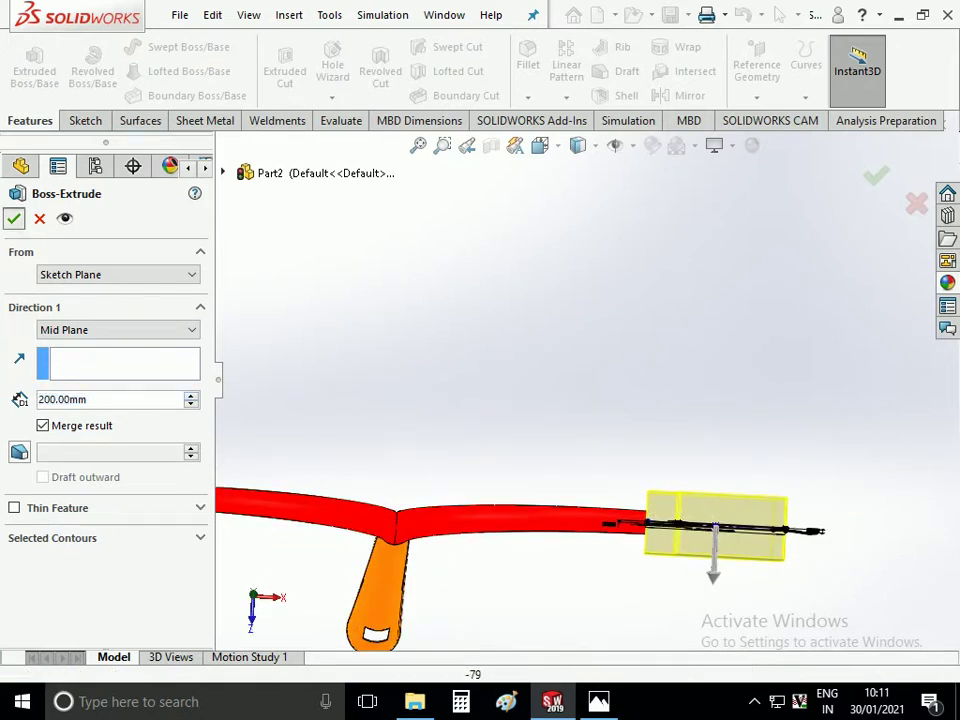
key("Return")
key("ctrl+1")
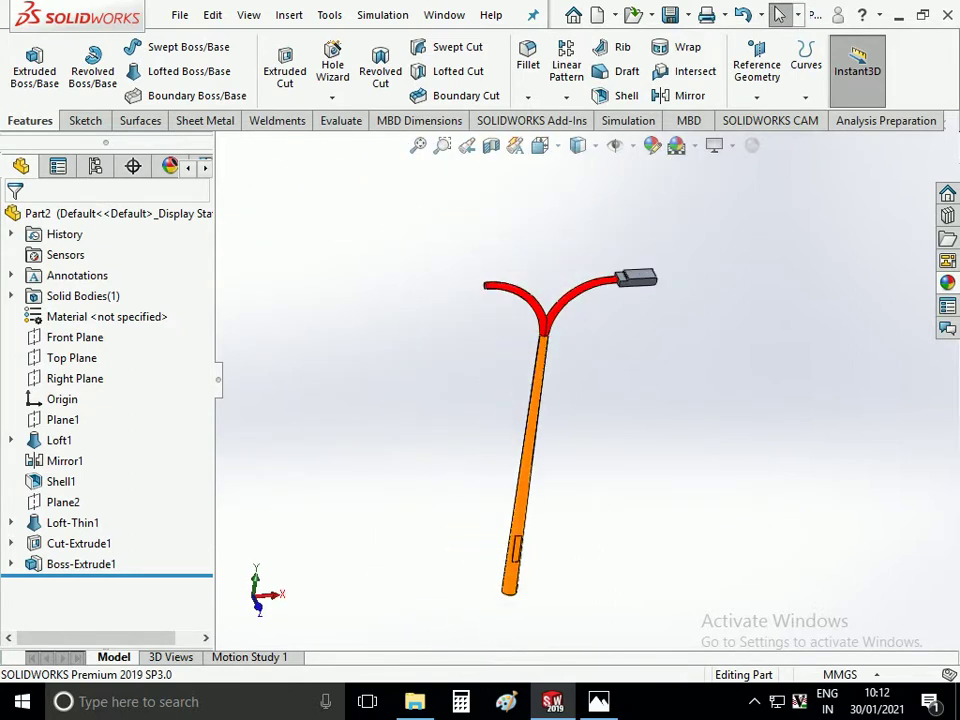
scroll(650, 370, "down", 5)
left_click(508, 428)
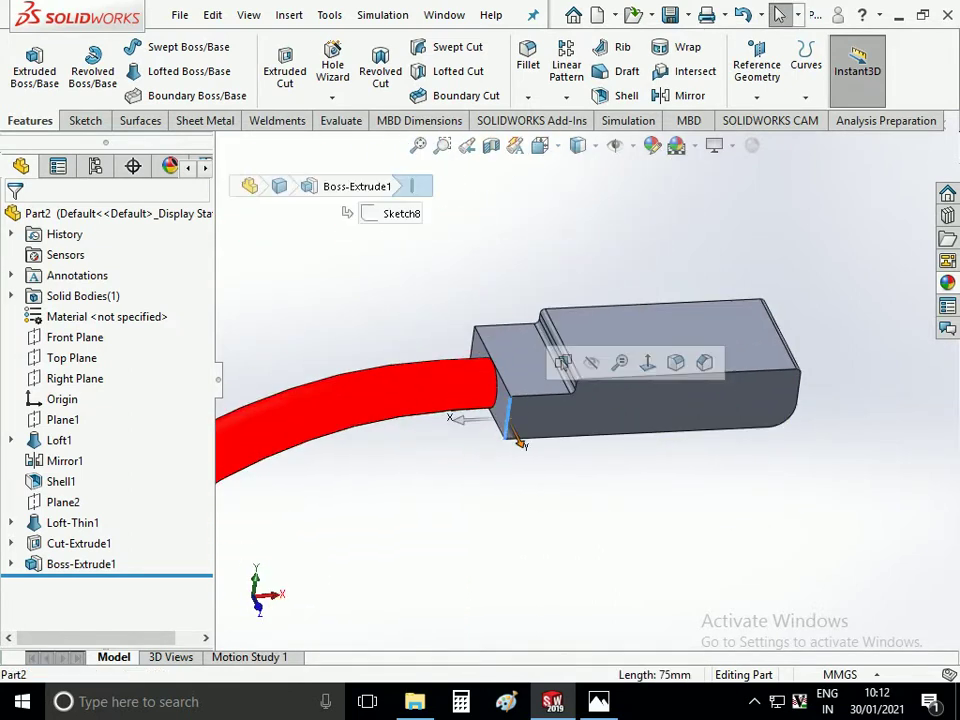
Fillet the two lamp-block edges beside the red arm at 40 mm
left_click(528, 55)
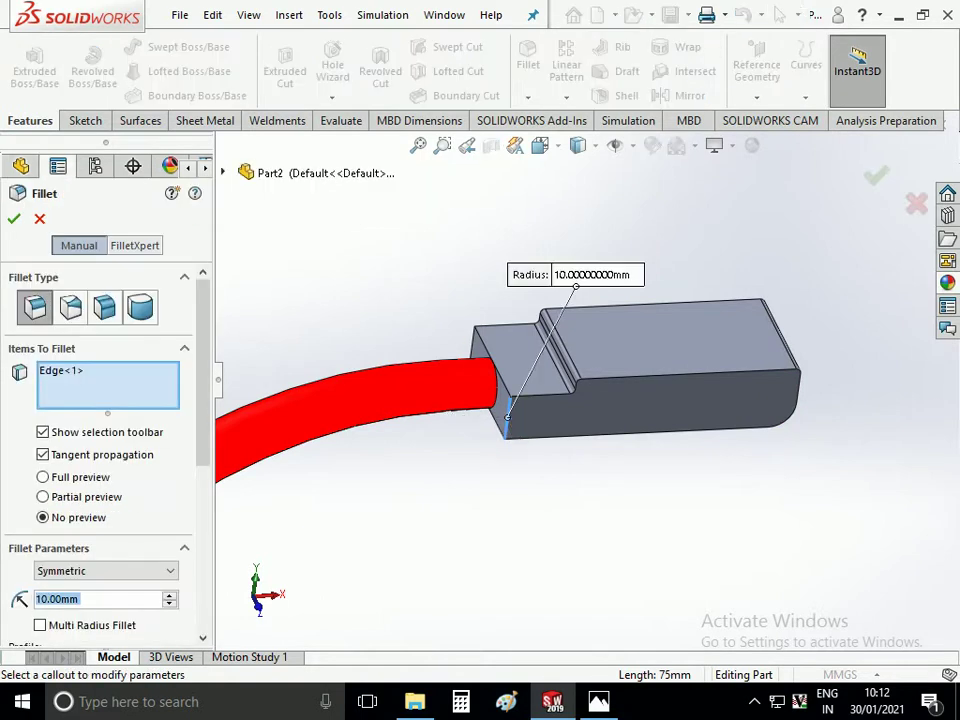
left_click(471, 350)
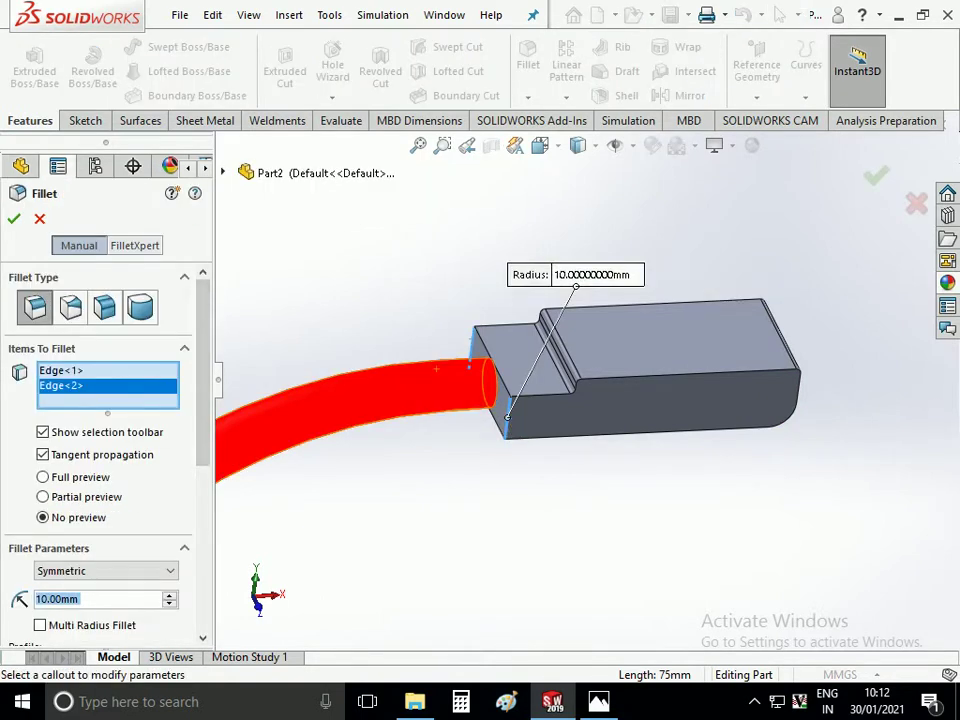
scroll(100, 420, "down", 3)
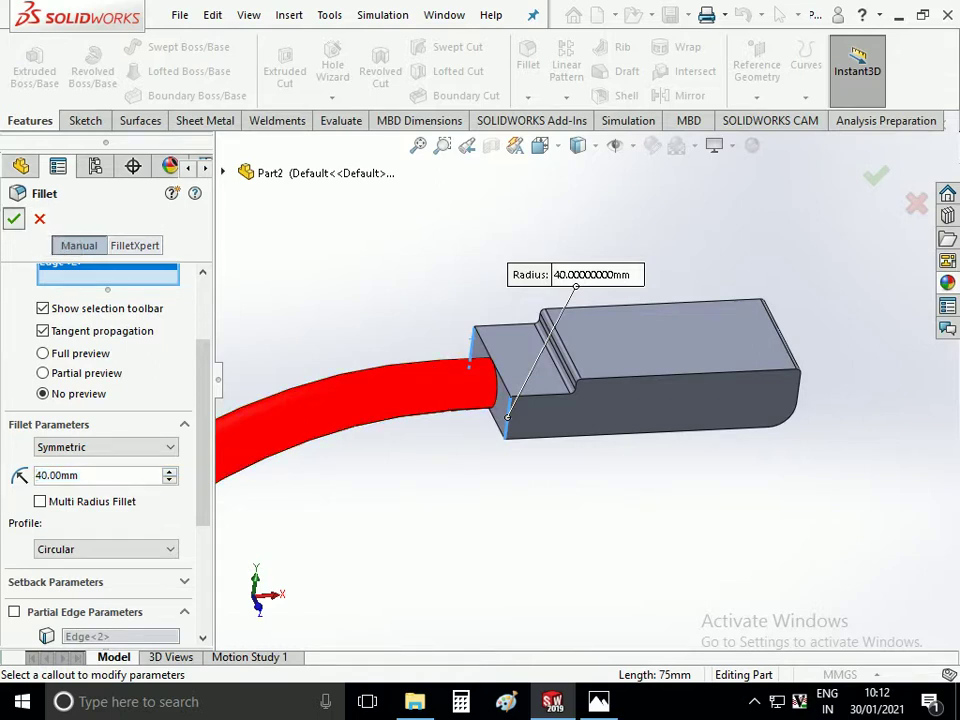
left_click(14, 218)
middle_click_drag(450, 400, 650, 400)
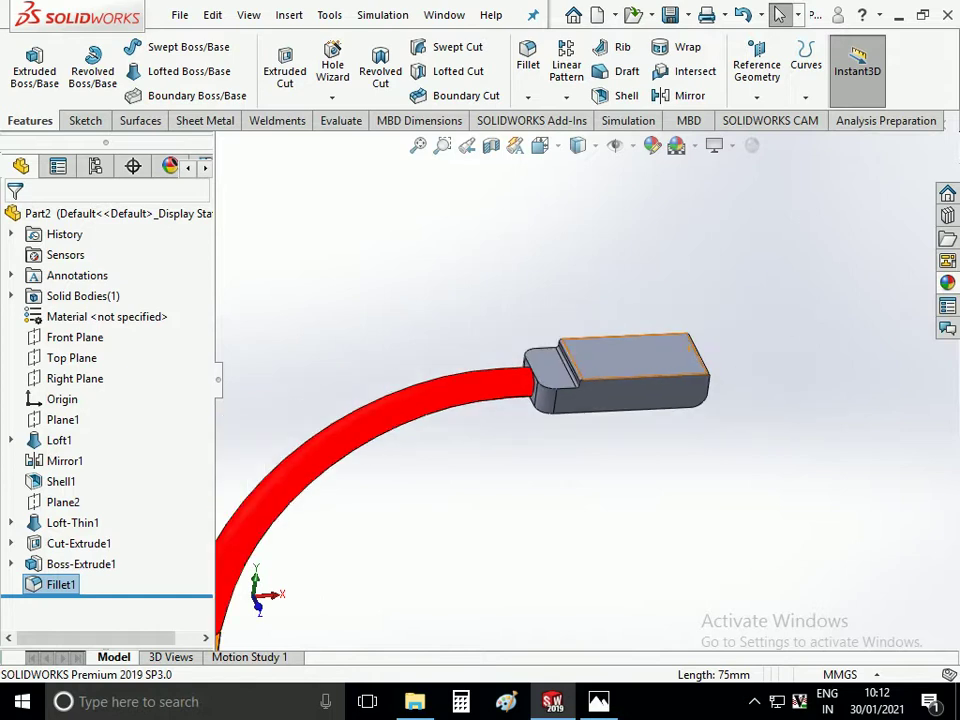
key("ctrl+1")
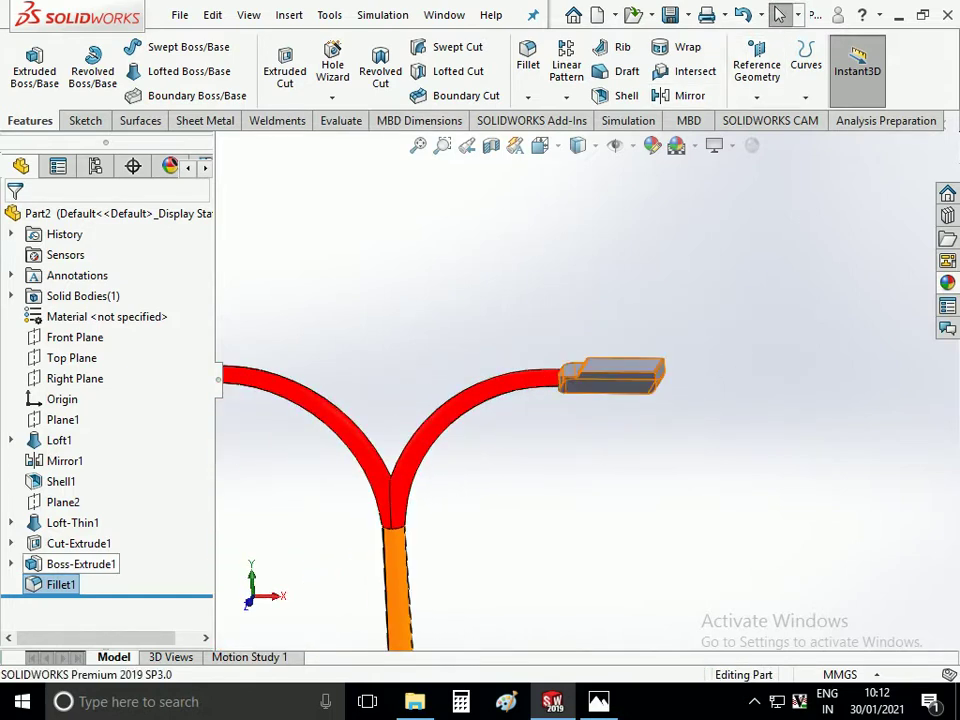
Apply Lights > Yellow Neon Tube to the lamp block, replacing the white neon
left_click(610, 376)
left_click(947, 282)
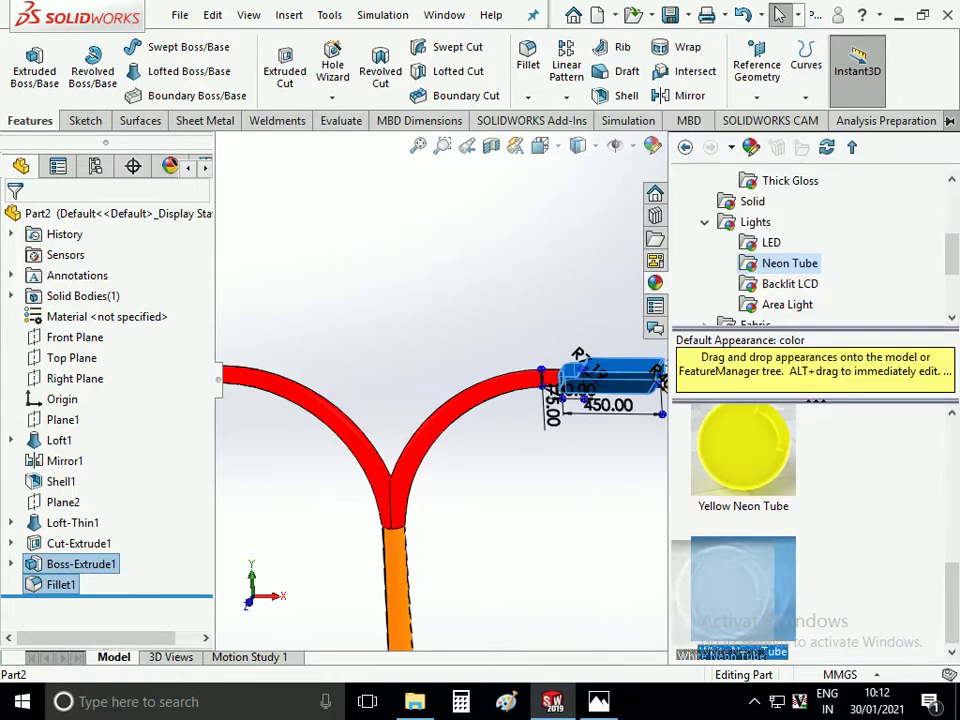
left_click_drag(740, 590, 610, 376)
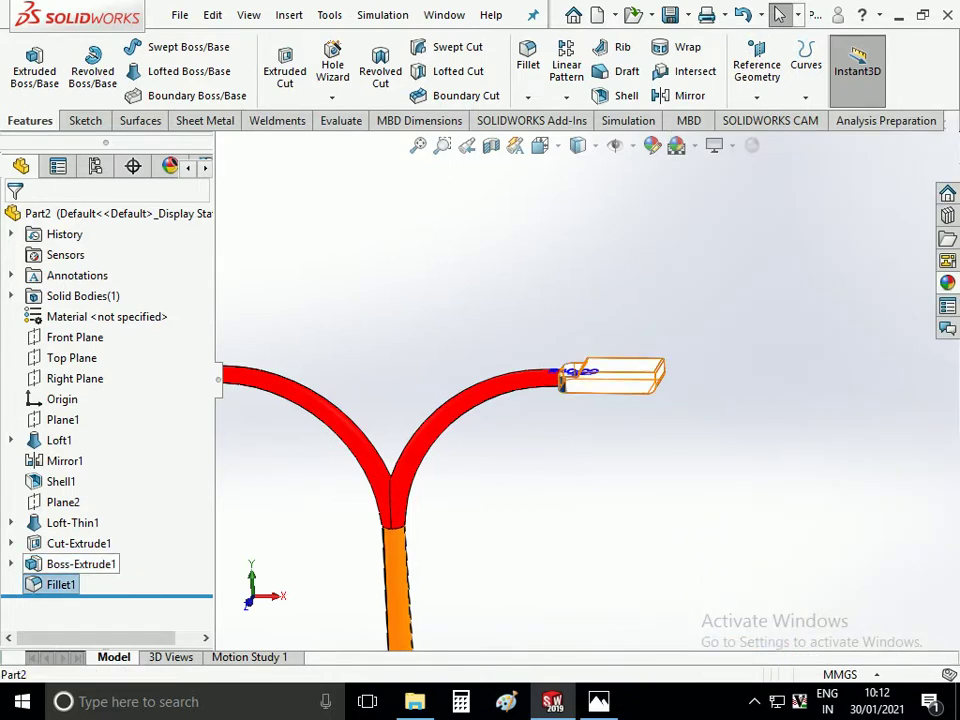
left_click(568, 378)
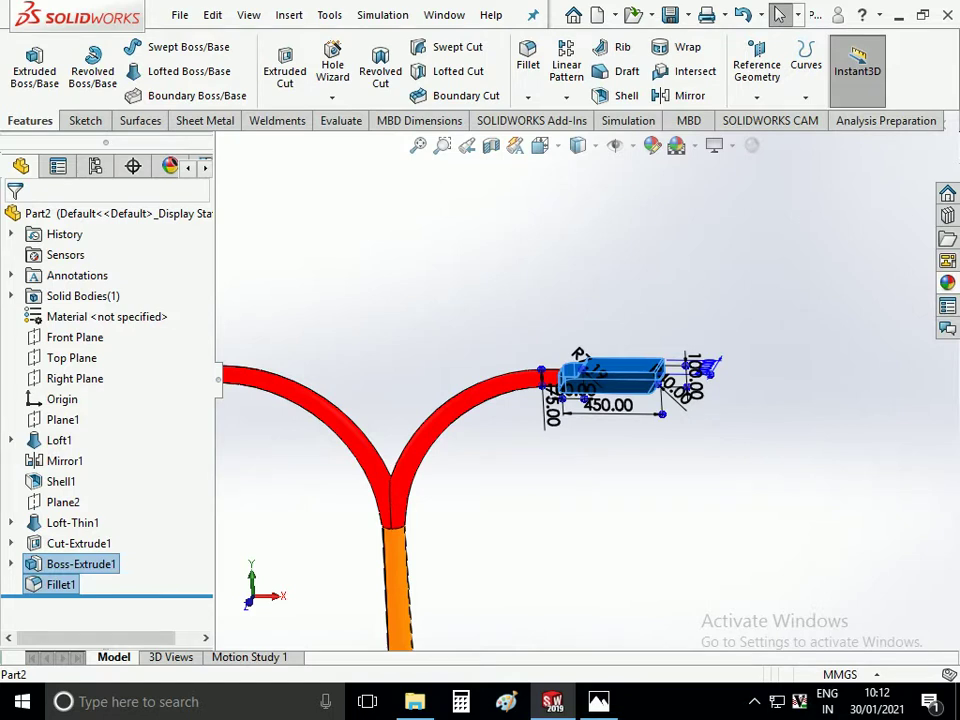
left_click(947, 282)
left_click_drag(729, 439, 610, 376)
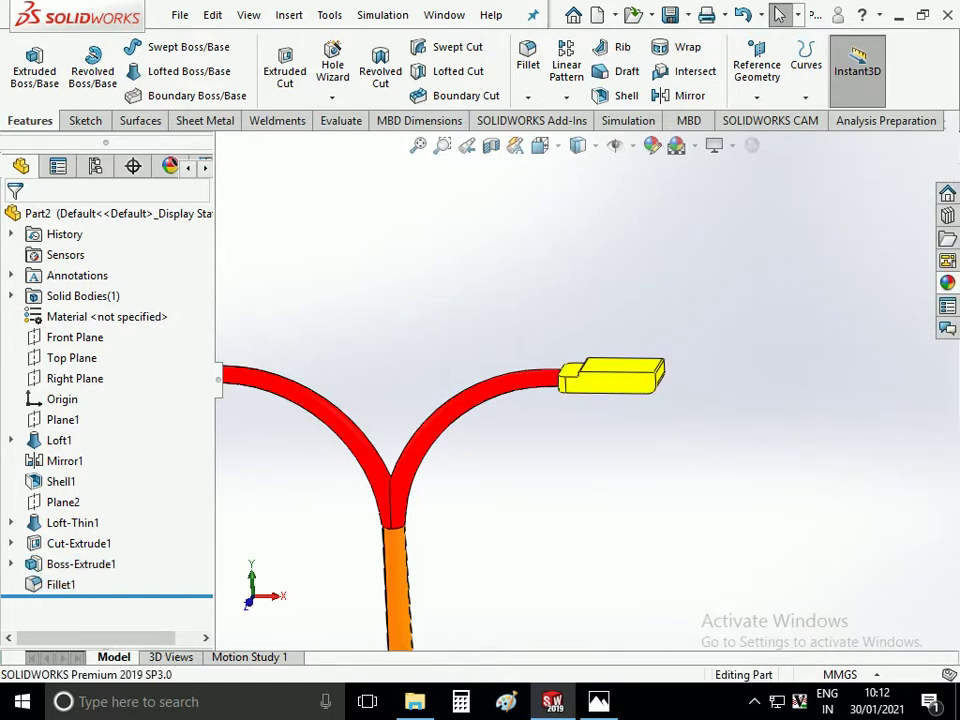
scroll(587, 380, "up", 4)
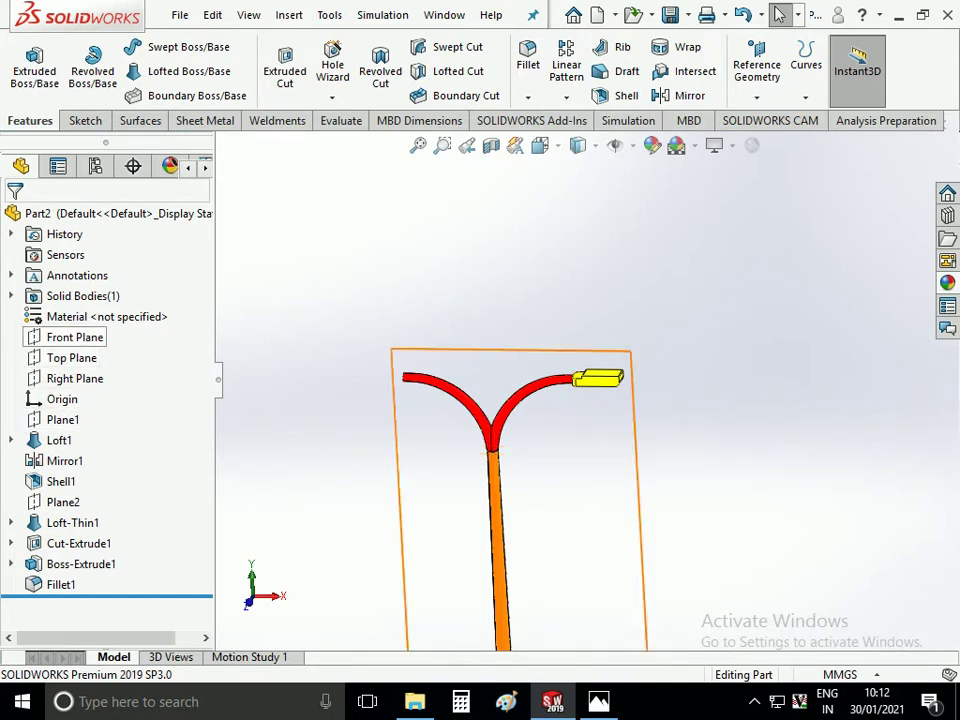
left_click(75, 378)
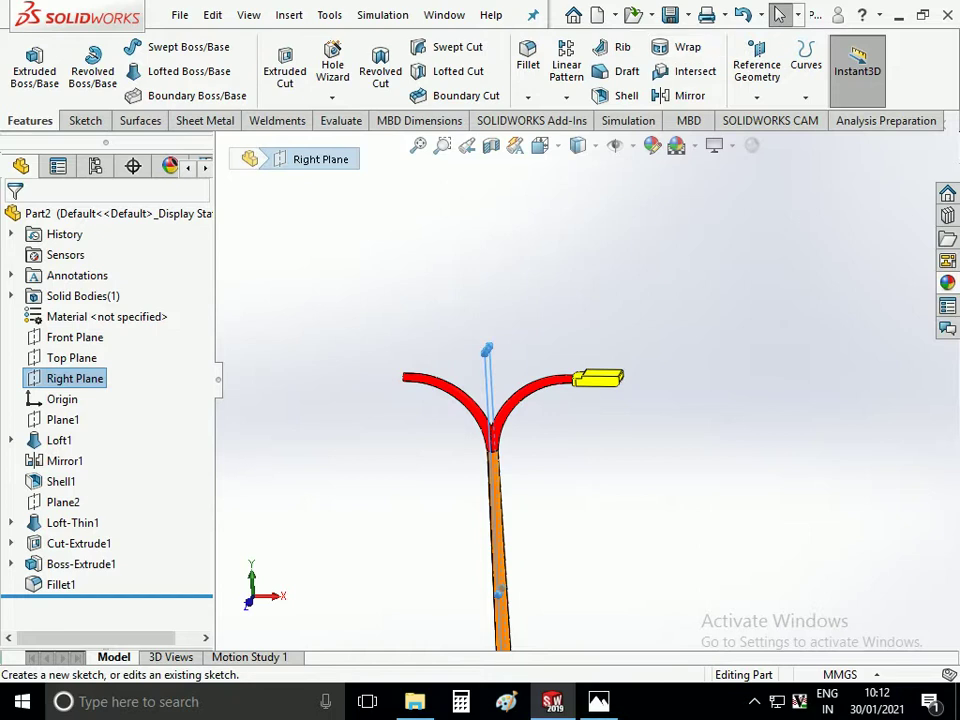
left_click(690, 95)
scroll(587, 407, "up", 5)
left_click(615, 355)
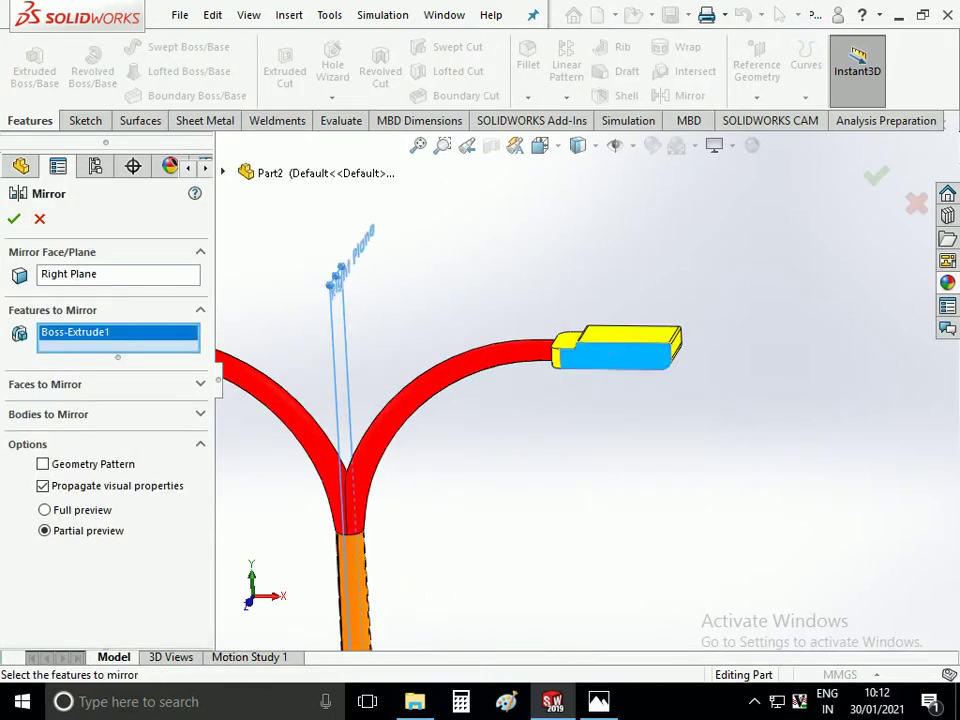
right_click(90, 340)
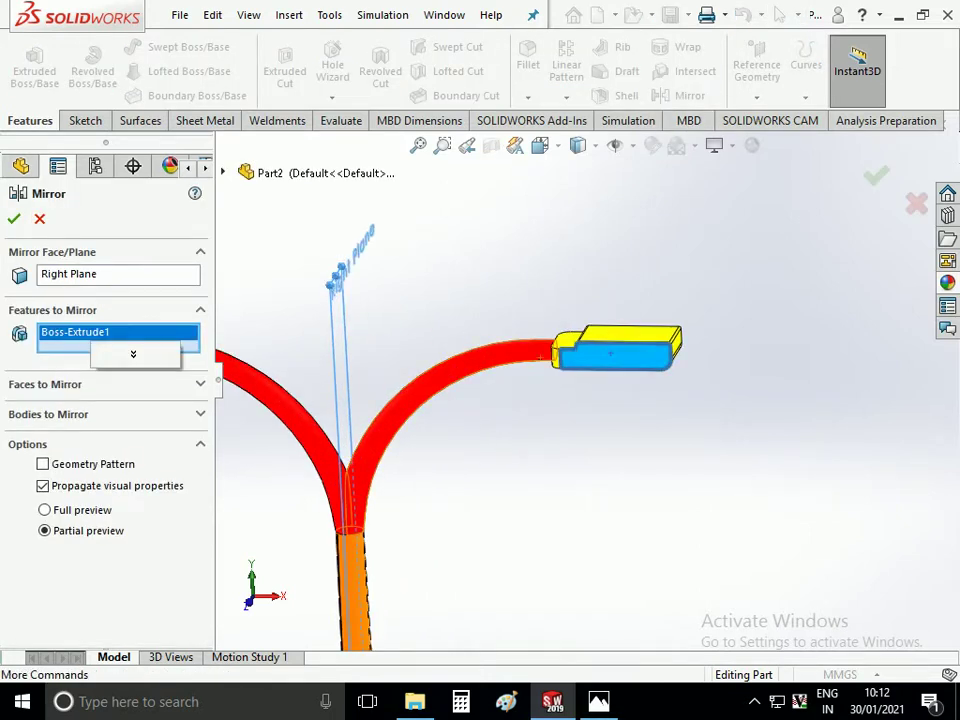
left_click(118, 354)
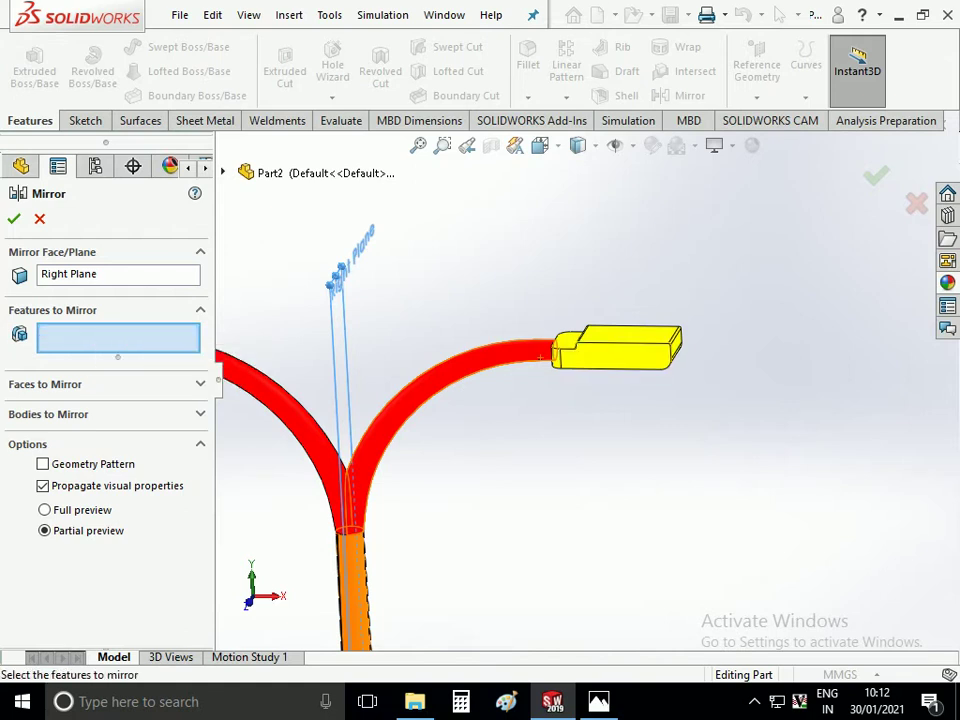
left_click(48, 414)
left_click(460, 380)
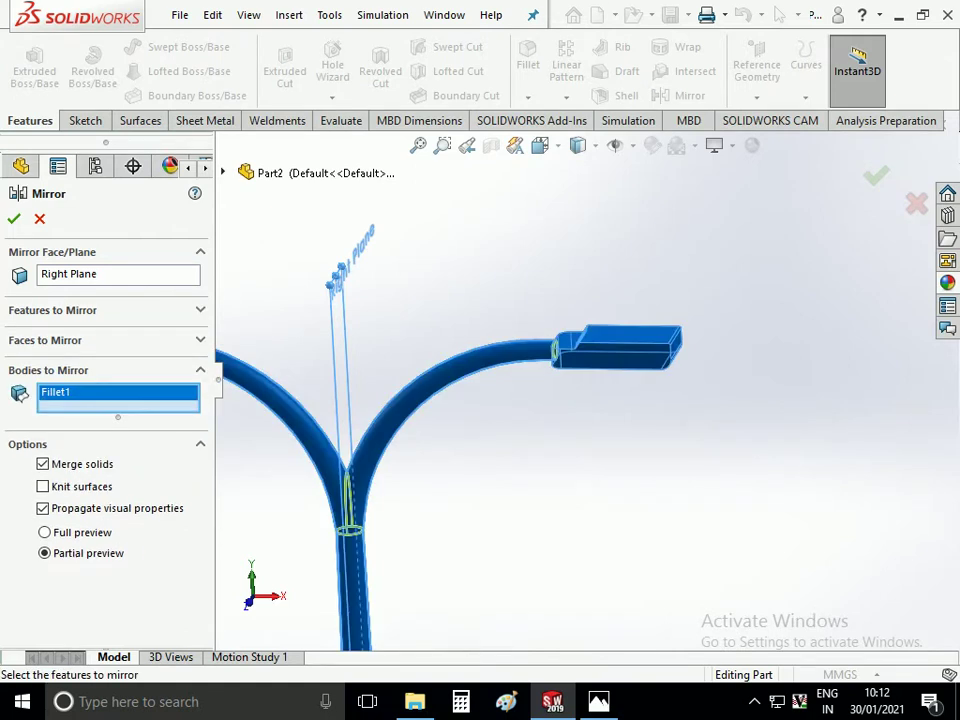
key("ctrl+1")
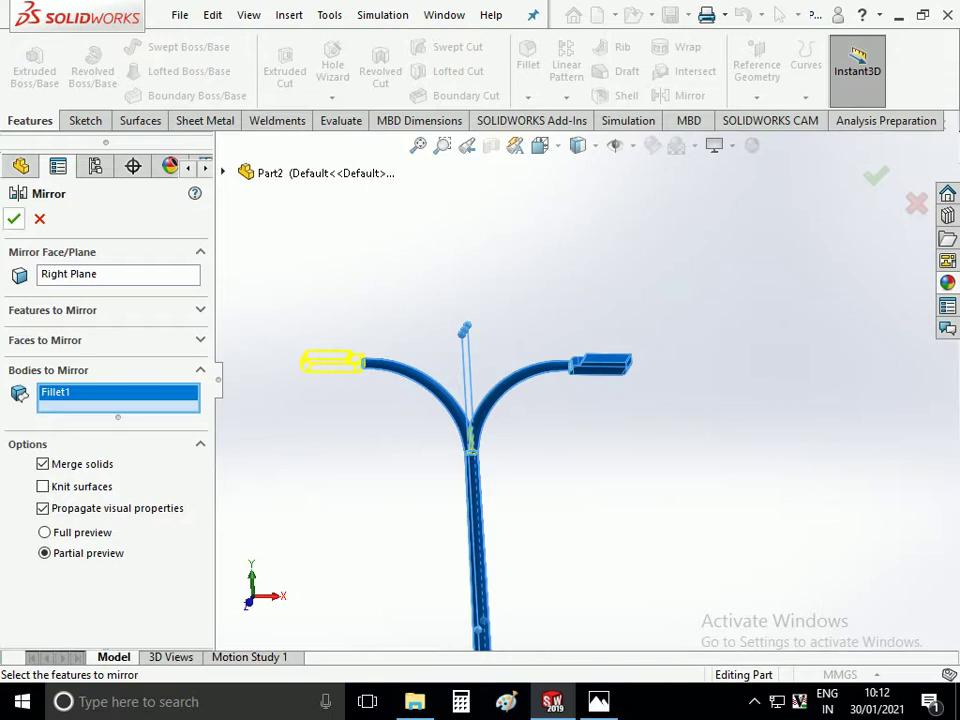
key("Escape")
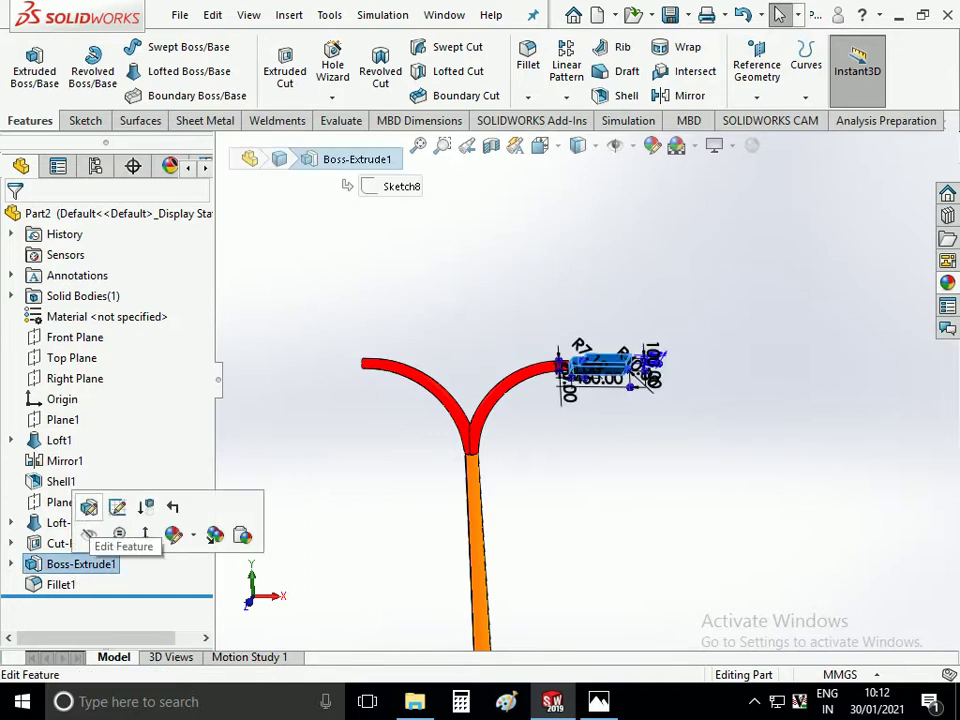
Edit Boss-Extrude1 and clear Merge result to keep the lamp head separate
left_click(117, 507)
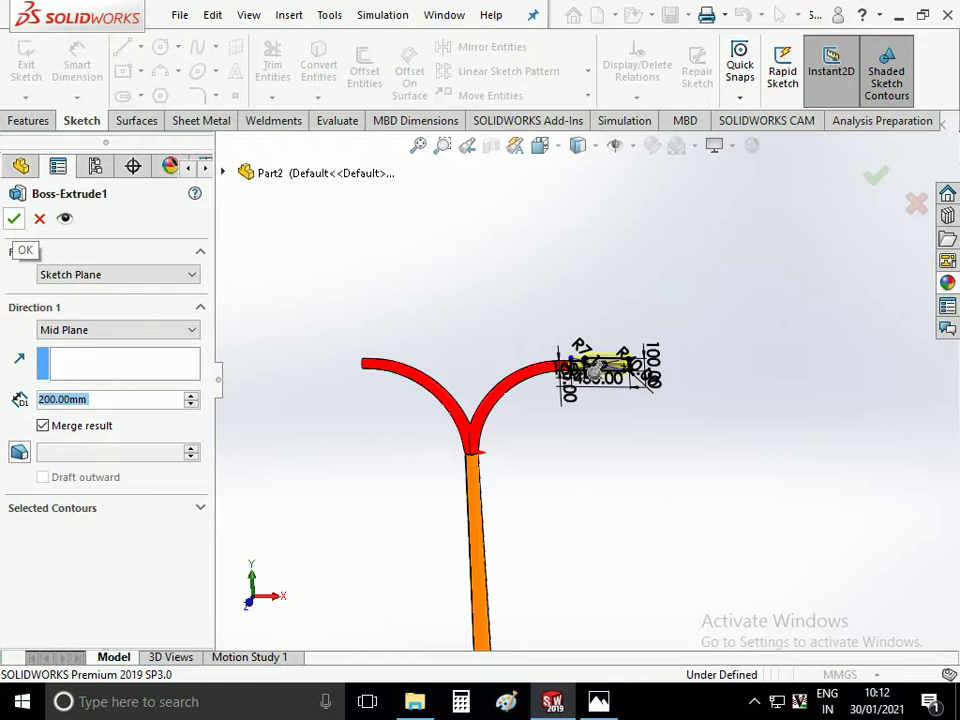
left_click(43, 425)
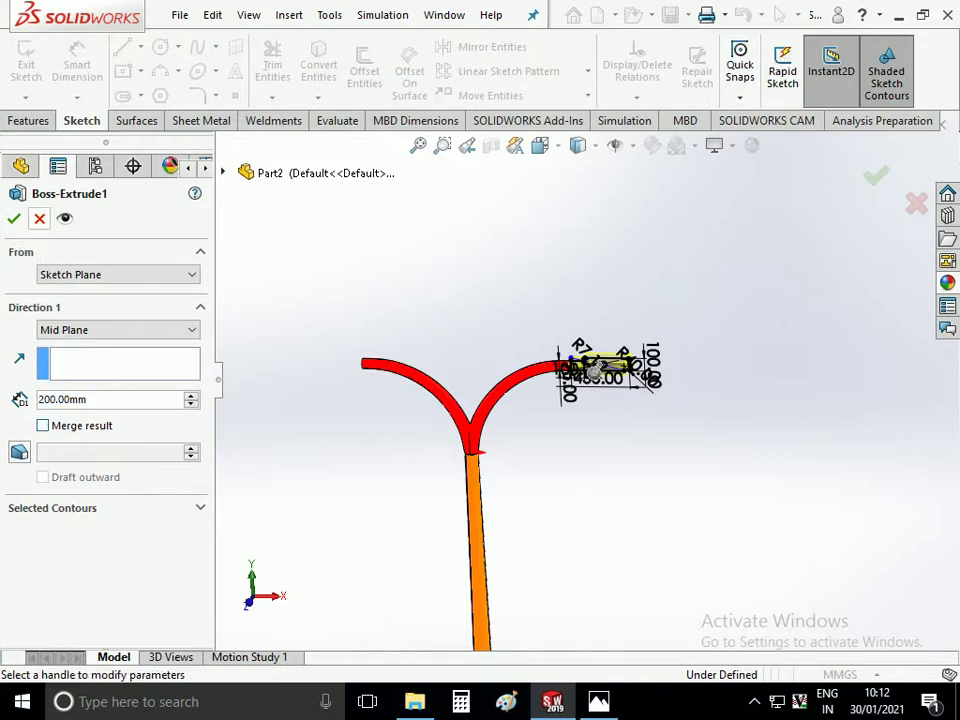
key("Return")
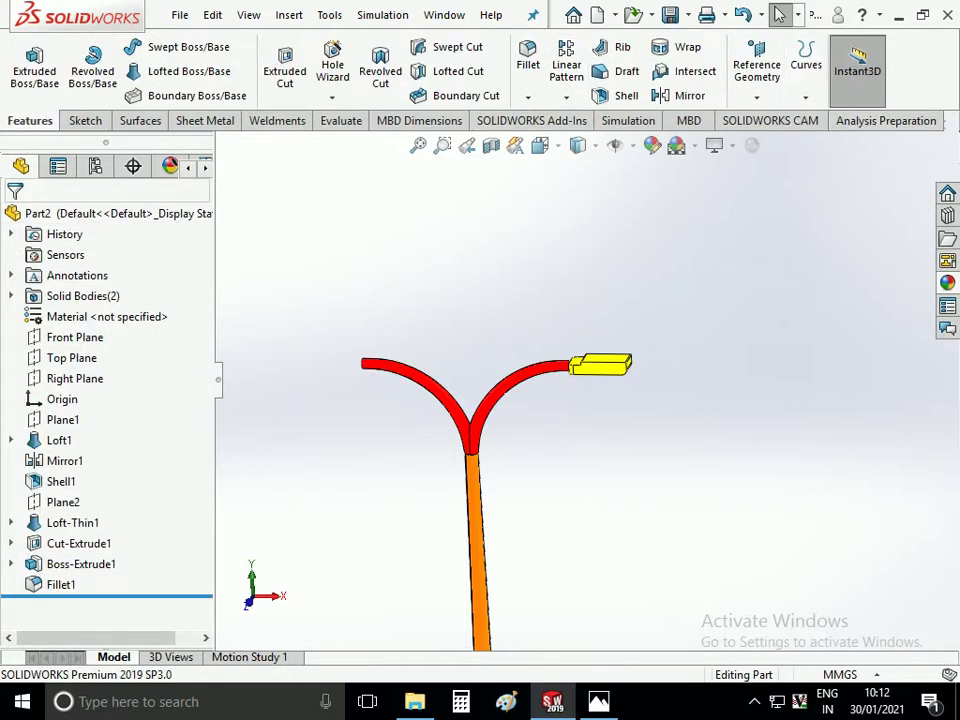
left_click(75, 378)
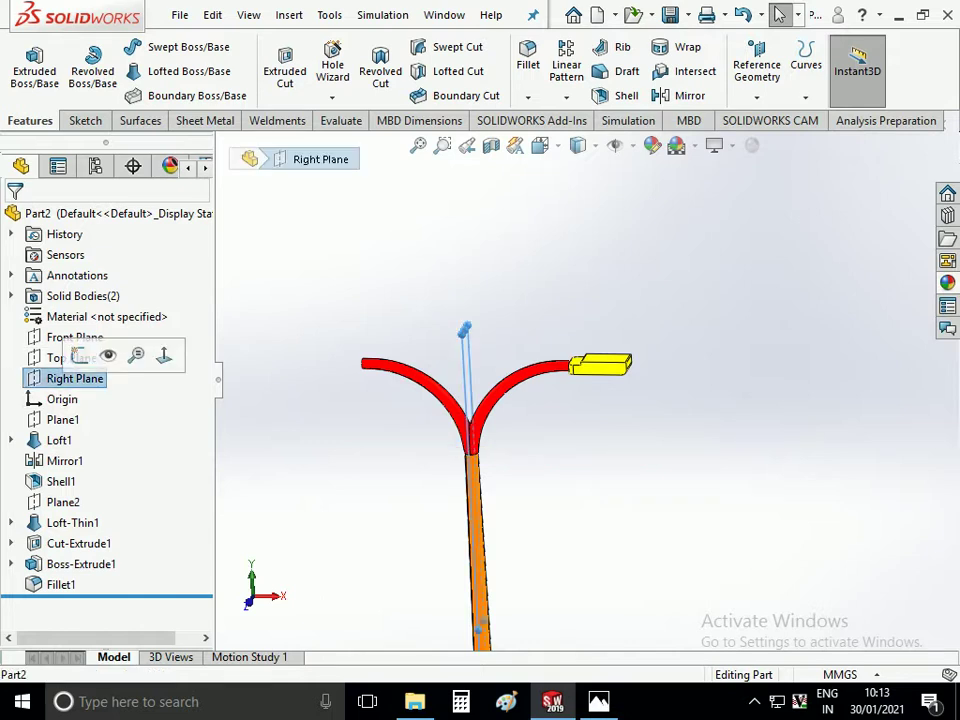
Mirror the yellow lamp body across the Right Plane onto the left arm
left_click(690, 95)
left_click(600, 365)
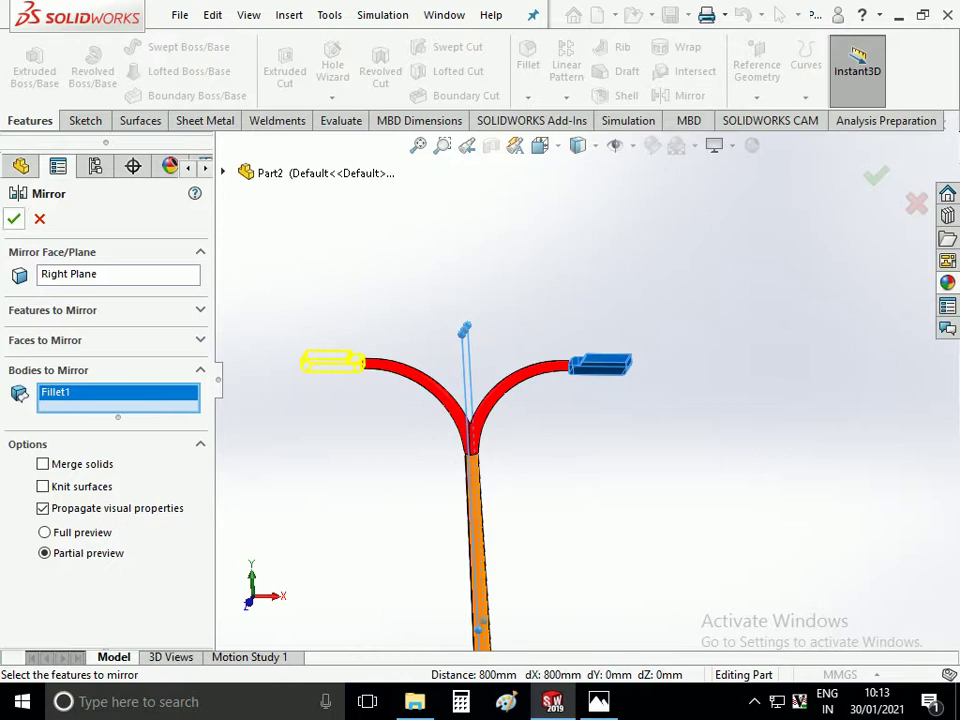
left_click(14, 218)
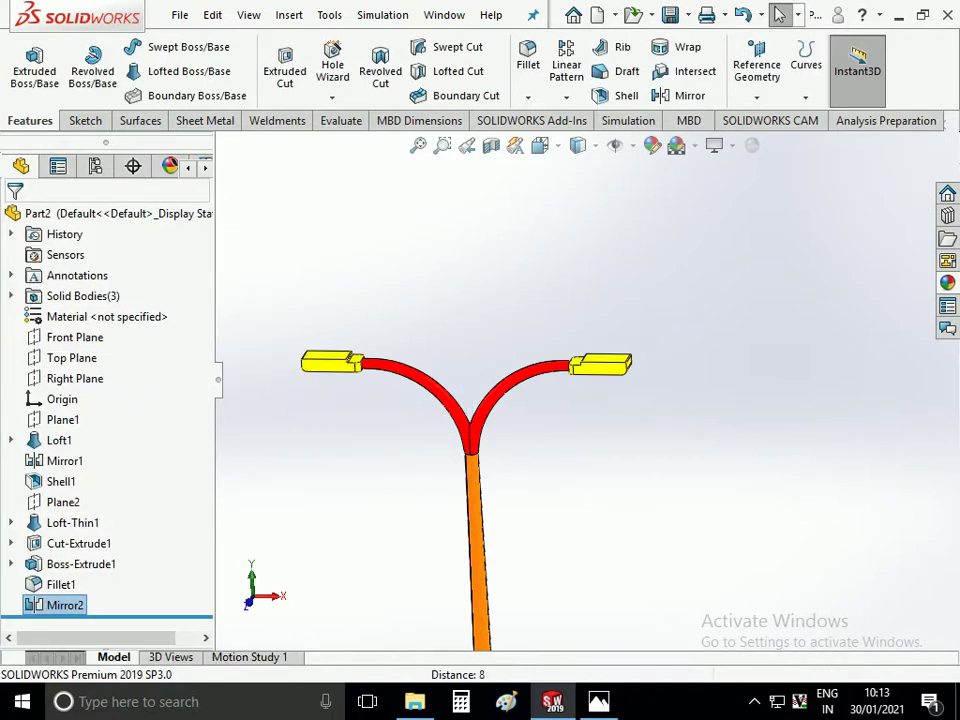
left_click(572, 236)
scroll(572, 236, "up", 2)
scroll(572, 236, "up", 2)
middle_click_drag(572, 236, 530, 240)
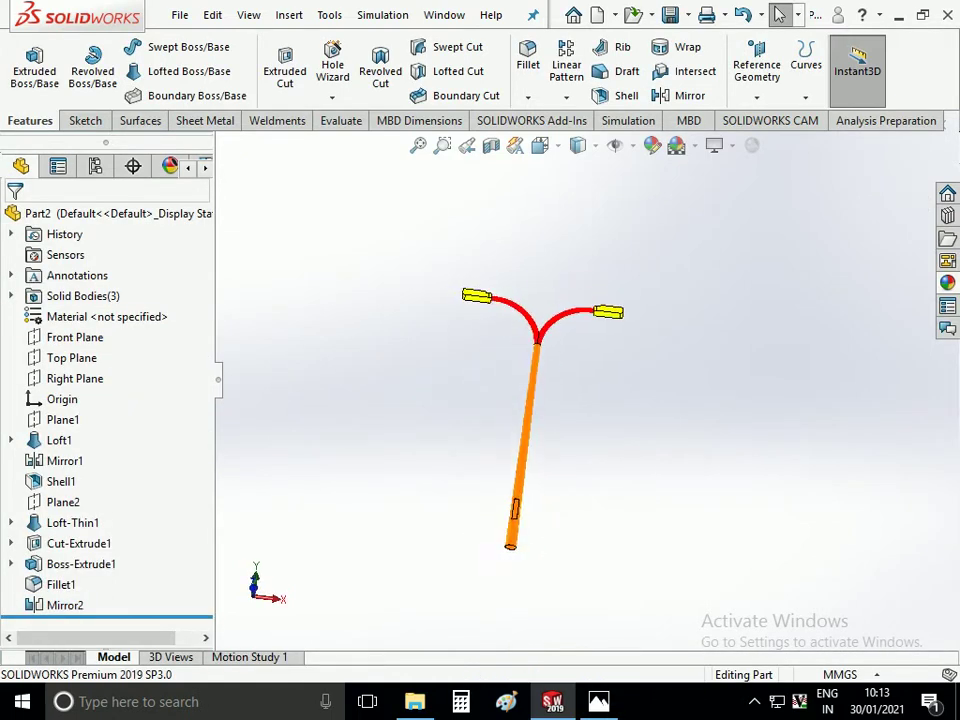
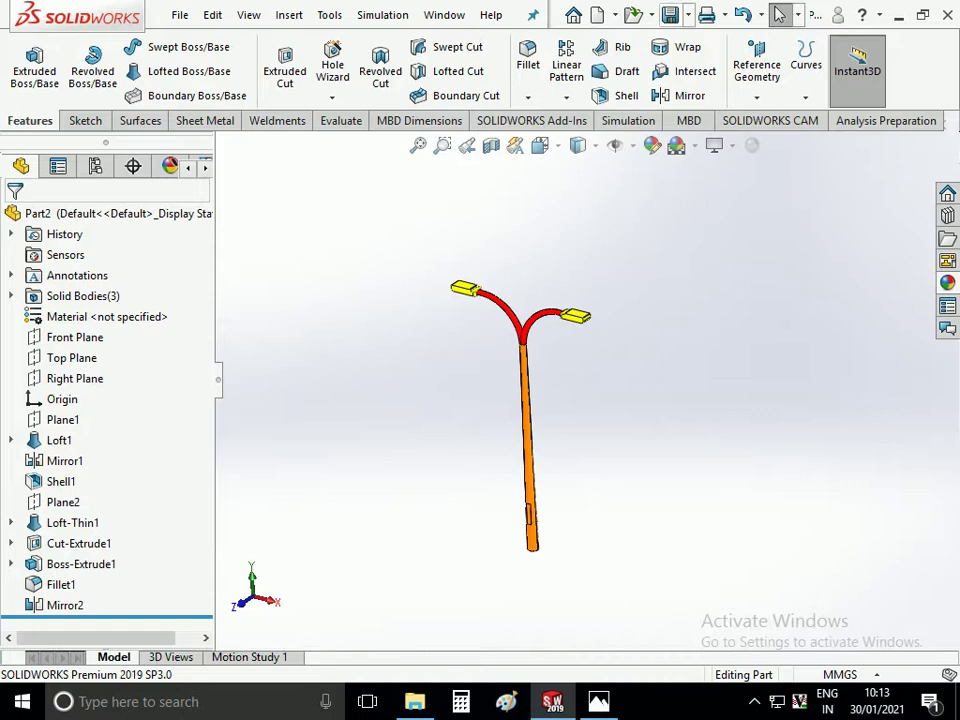
Save the double-arm pole part as POLE FITTINGS and close its window
key("ctrl+s")
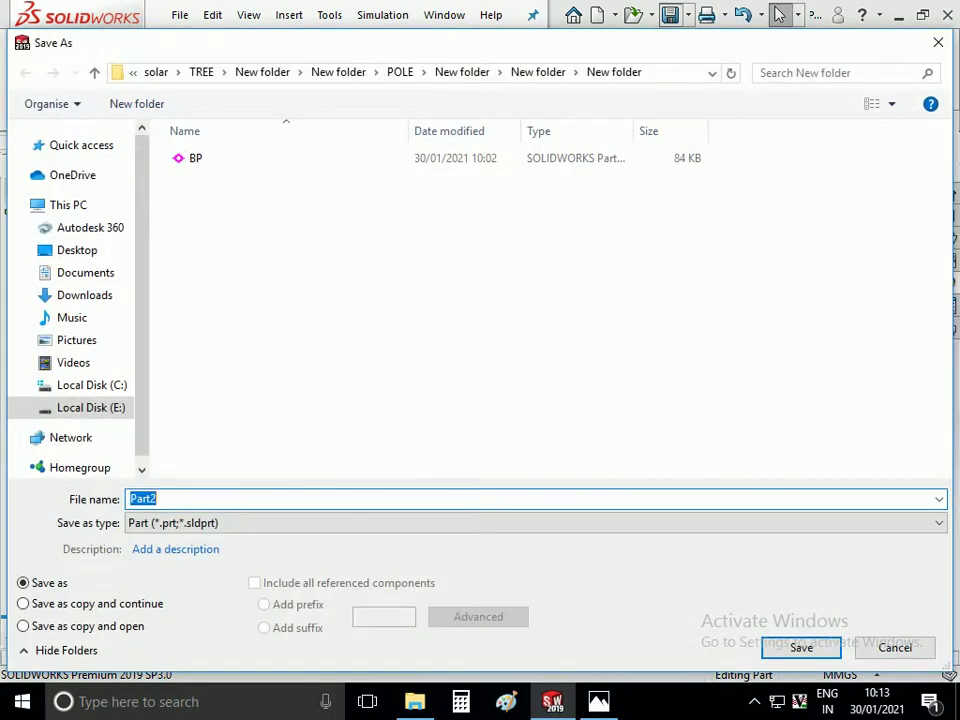
type("POLE FITTINGS")
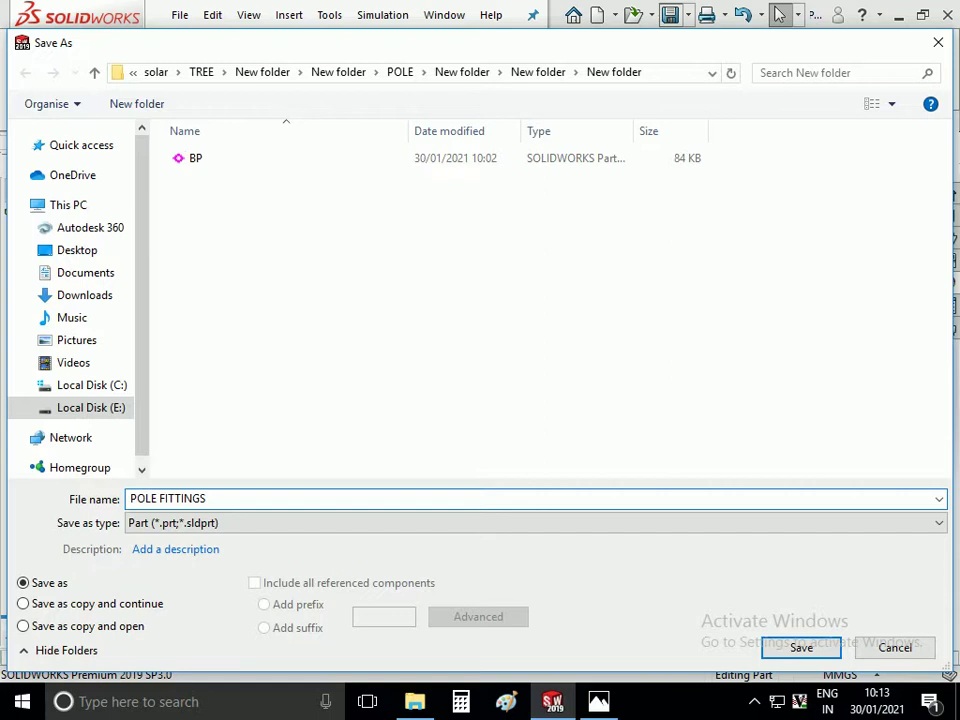
key("Return")
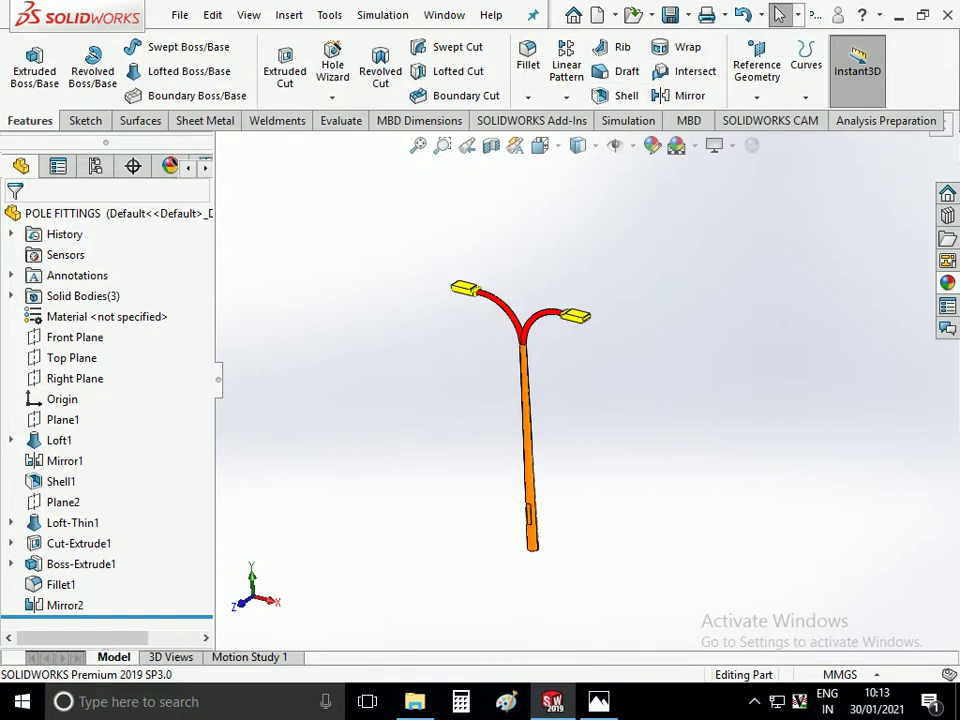
key("ctrl+w")
Create a new assembly and insert the BP part, listed under All Files, fixed at the origin
left_click(398, 14)
left_click(508, 294)
key("Return")
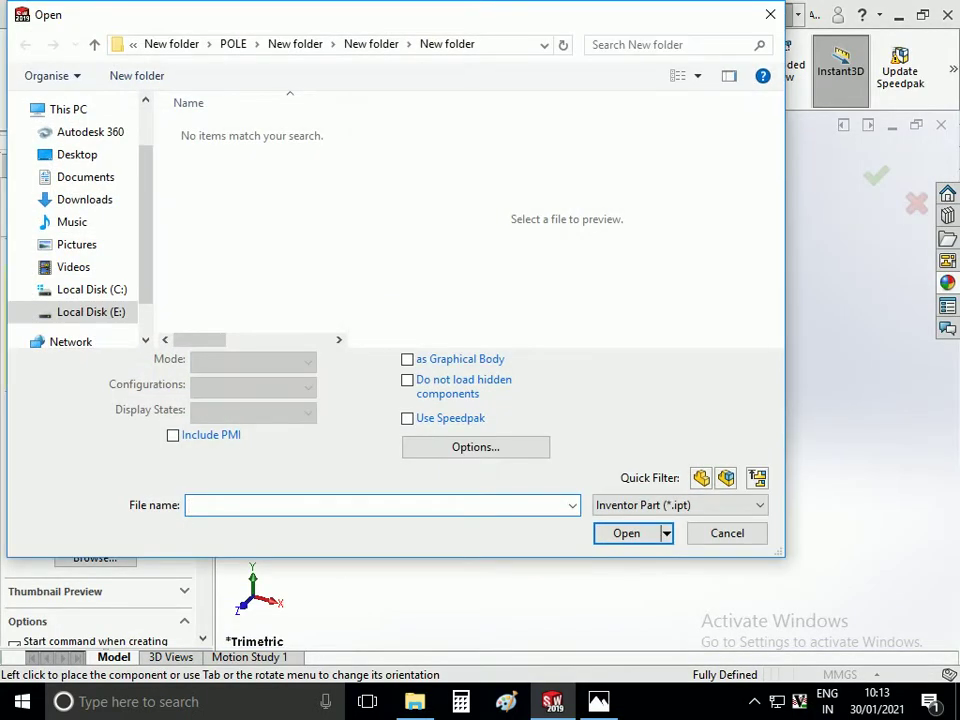
left_click(680, 505)
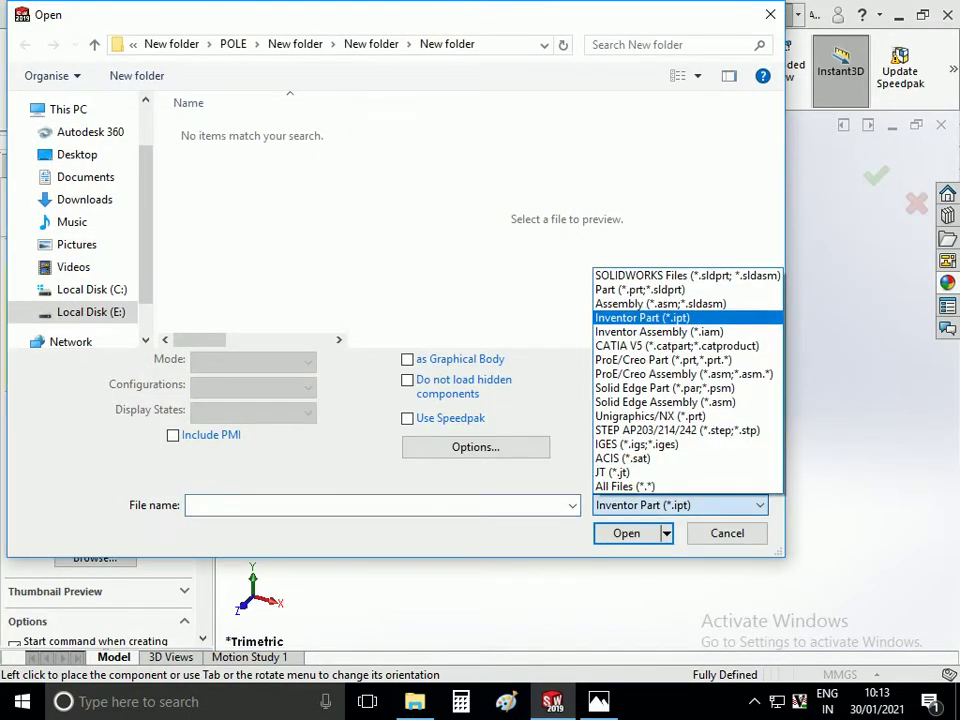
left_click(621, 486)
left_click(199, 130)
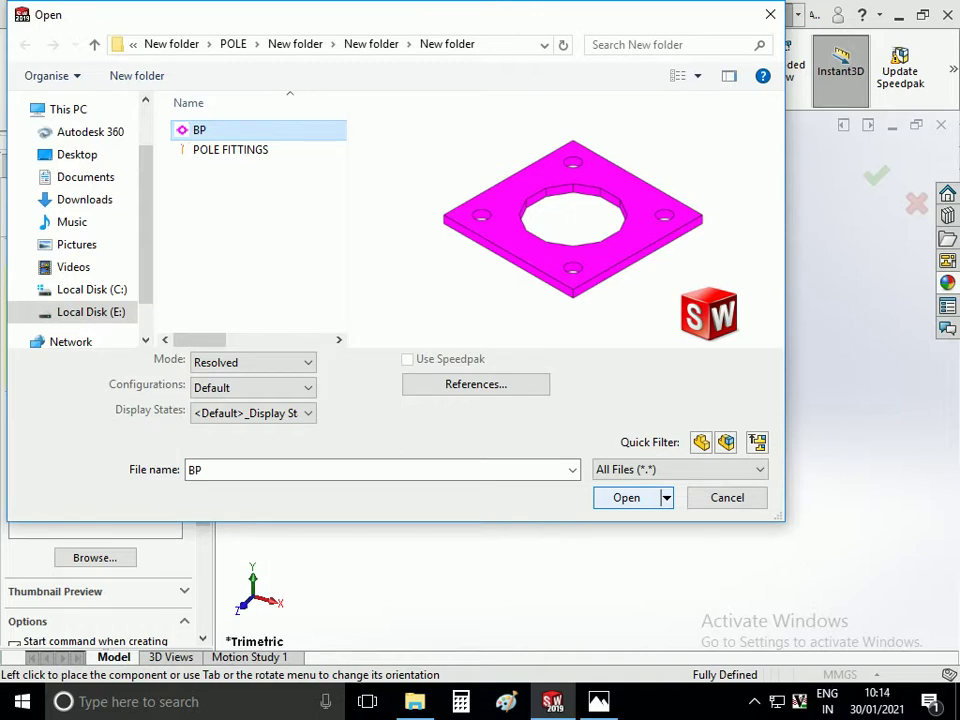
key("Return")
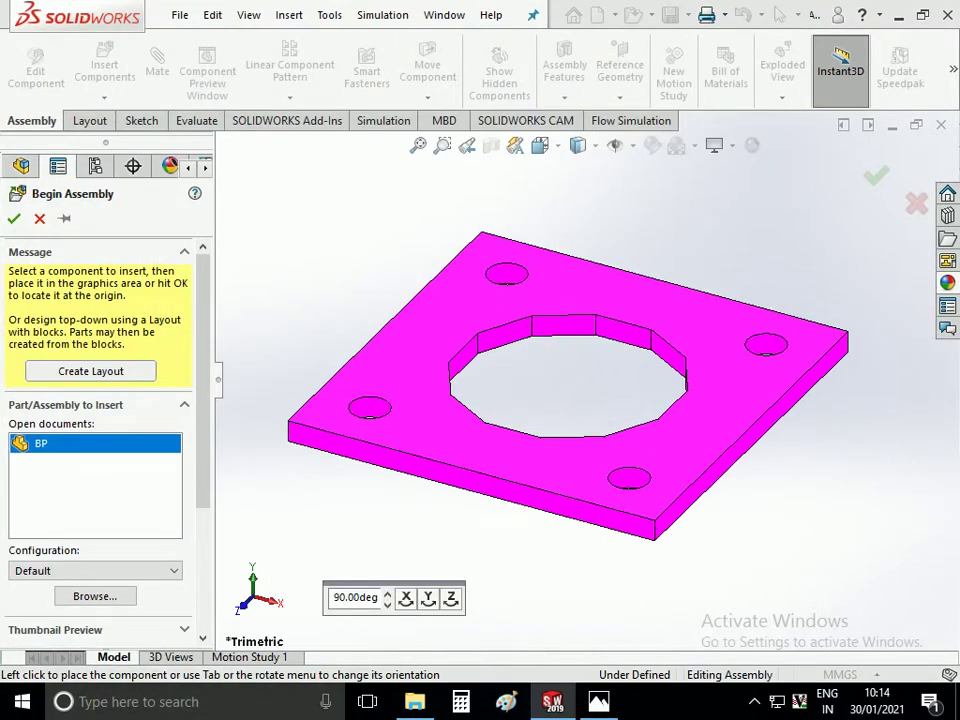
key("Return")
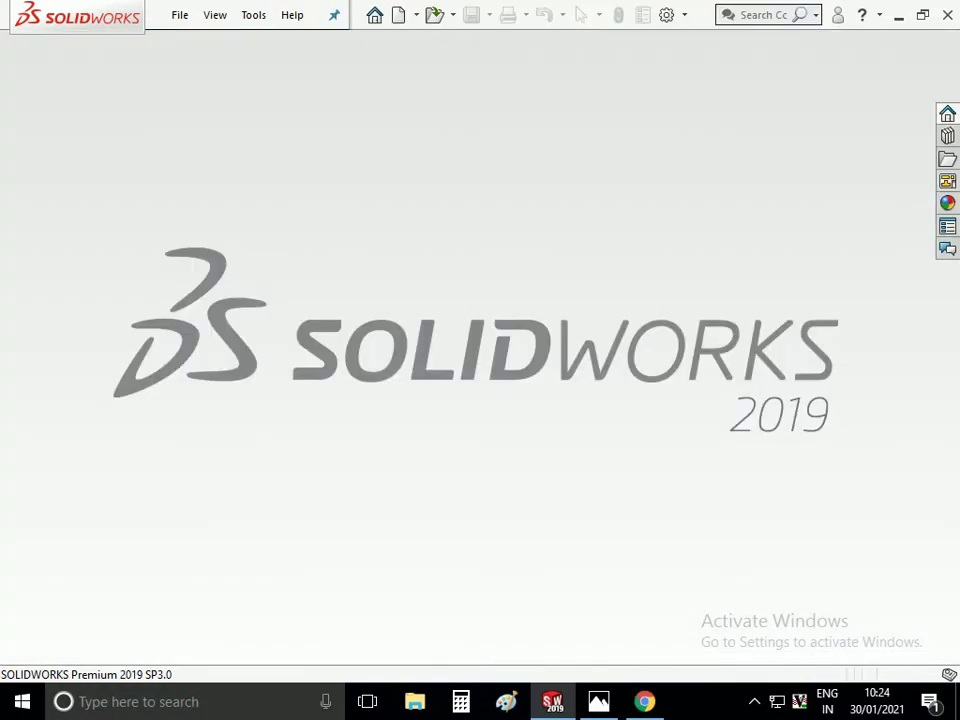
Start a new assembly, show all file types, then cancel the open dialog
left_click(398, 15)
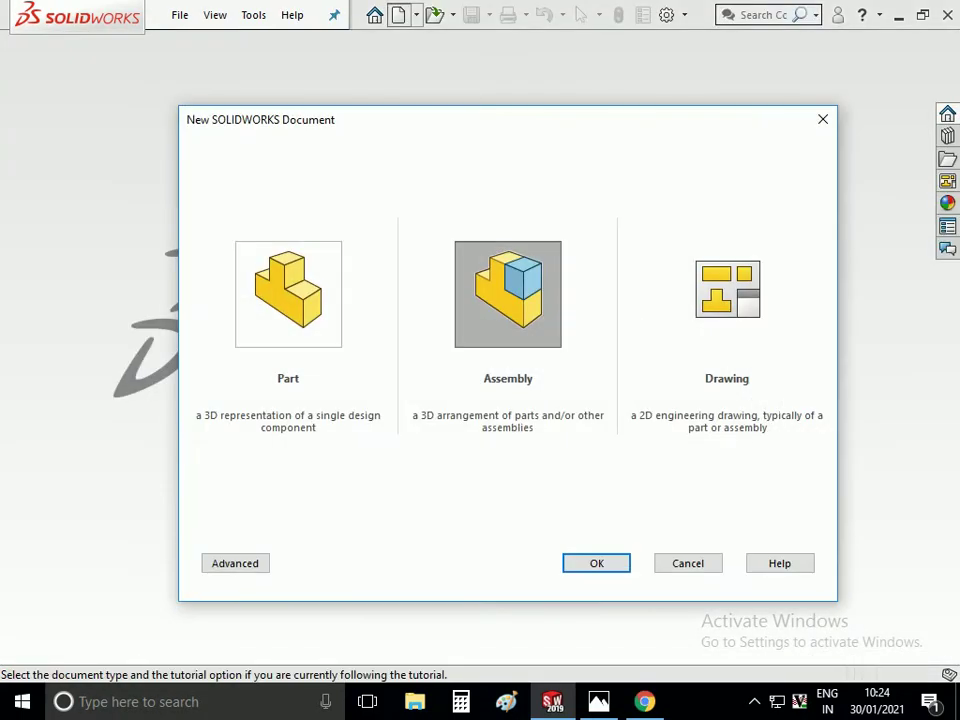
left_click(508, 294)
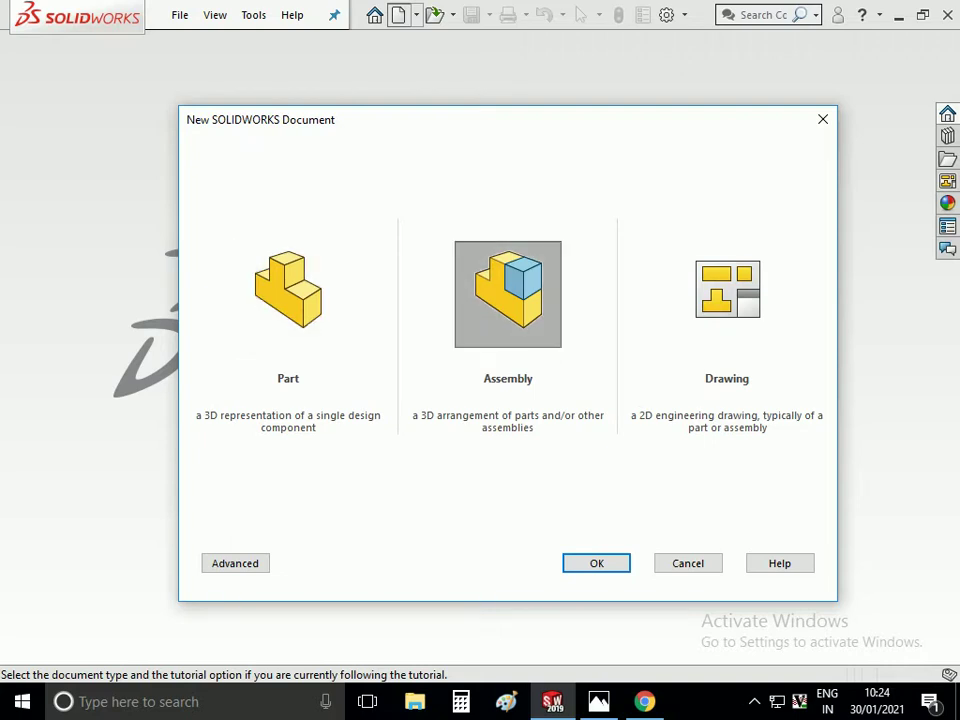
key("Return")
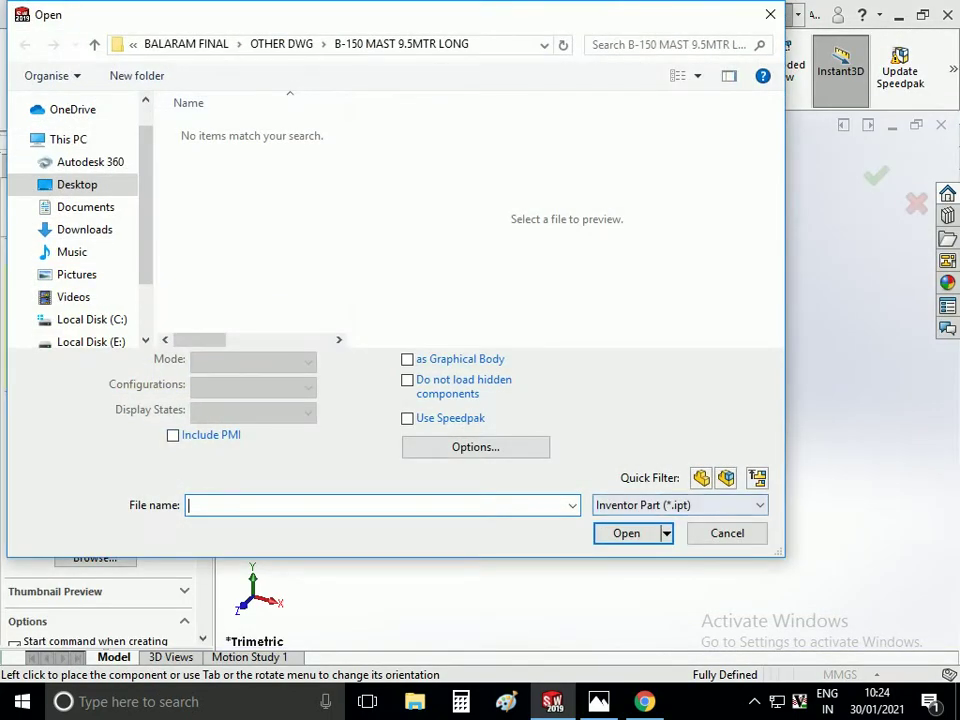
left_click(680, 505)
left_click(621, 486)
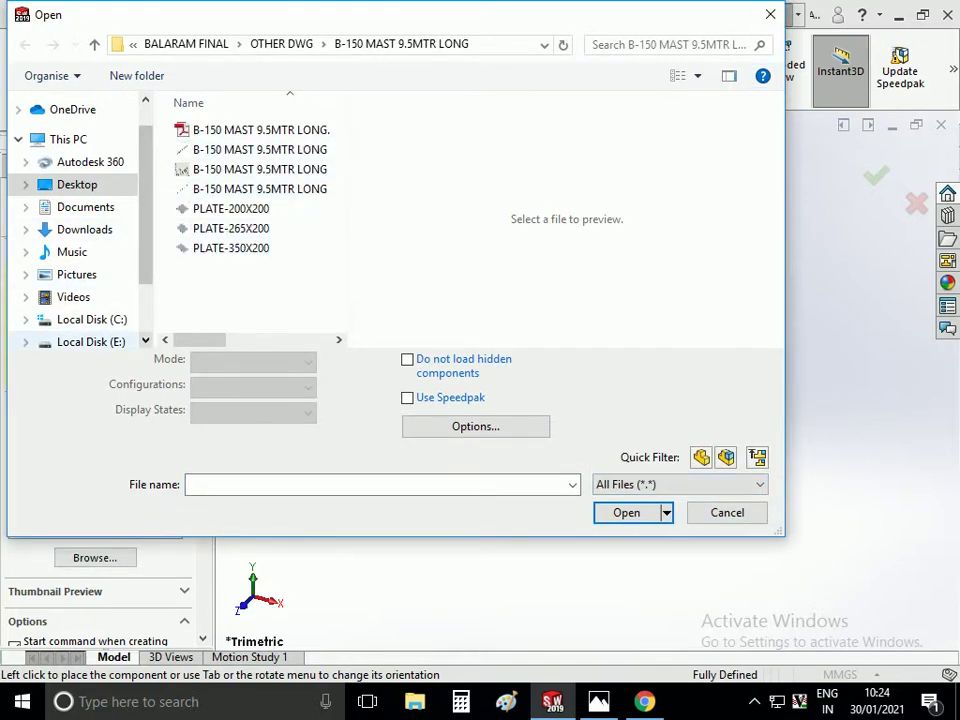
key("Escape")
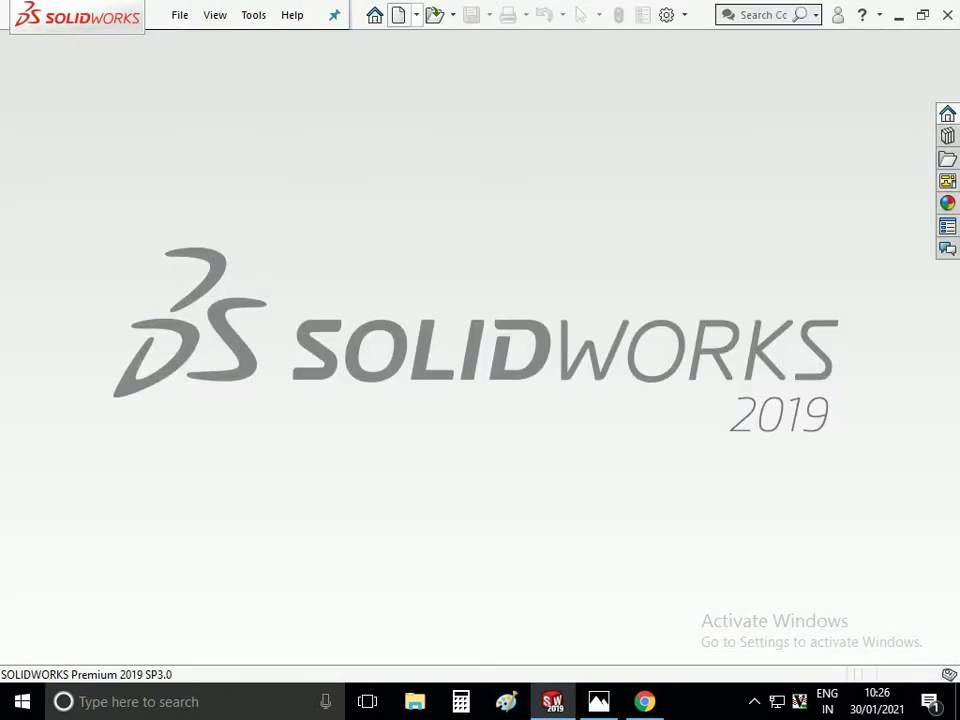
Create another new assembly and insert BP from All Files, fixed at the origin
left_click(398, 14)
key("Return")
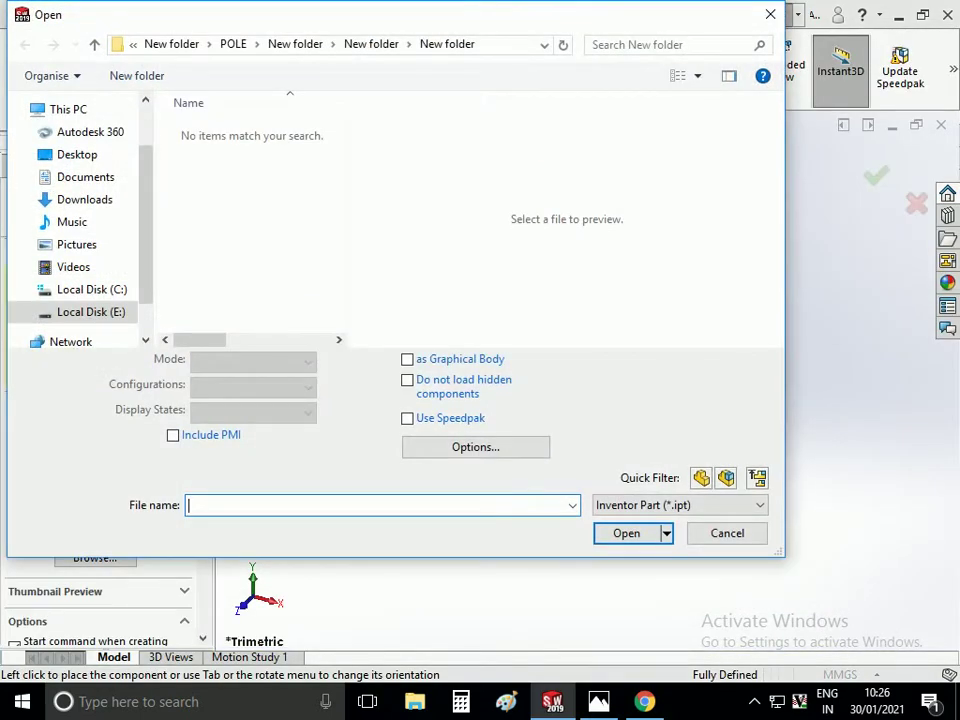
key("Tab")
key("alt+Down")
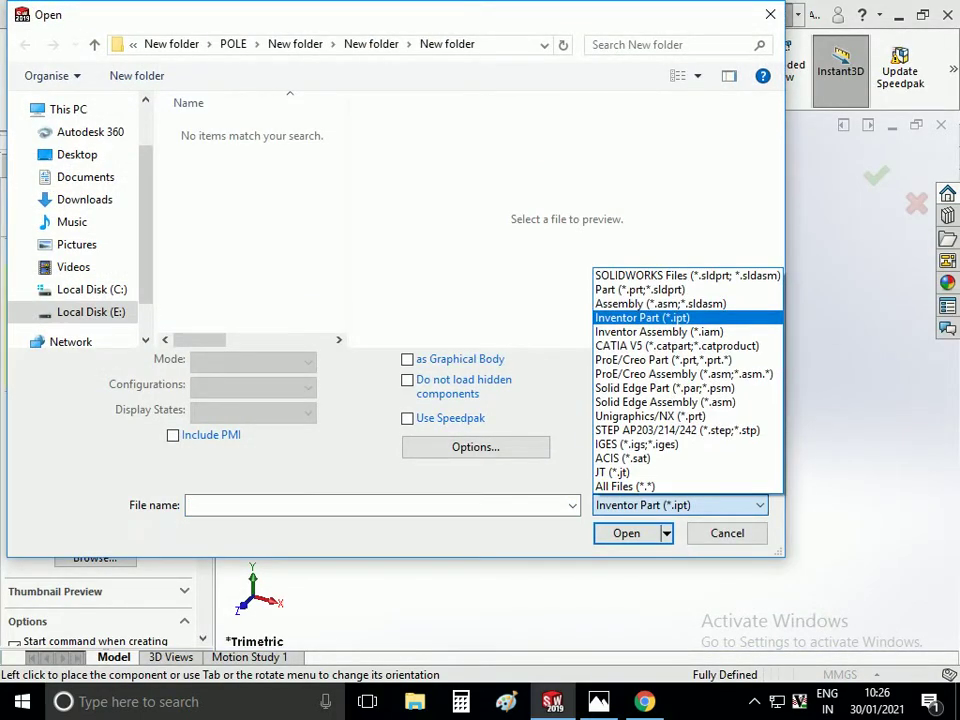
key("End")
key("Return")
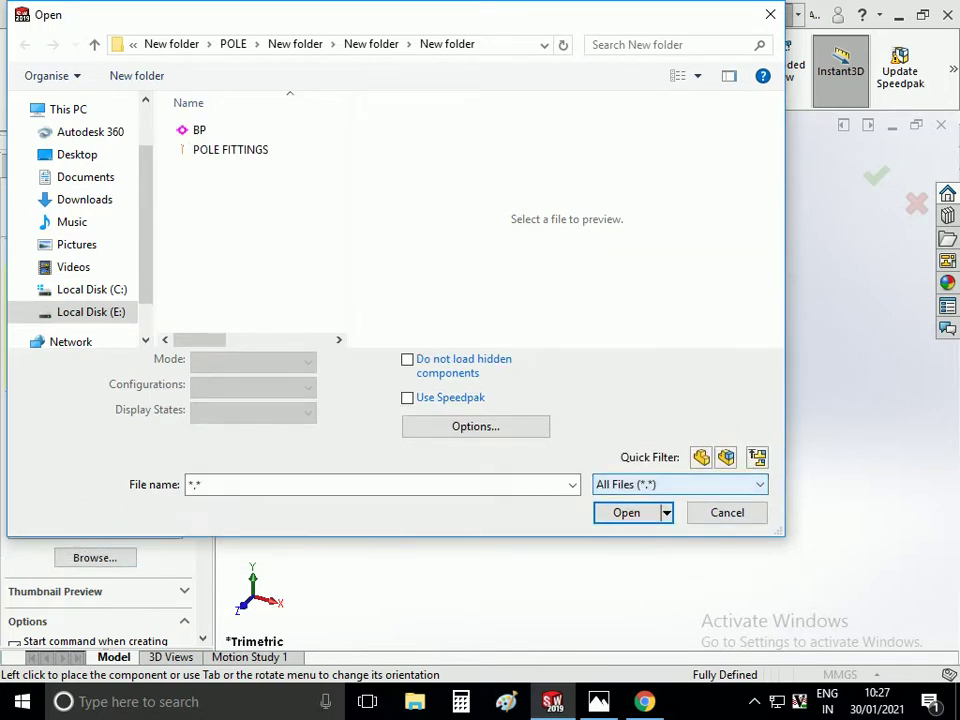
key("Tab")
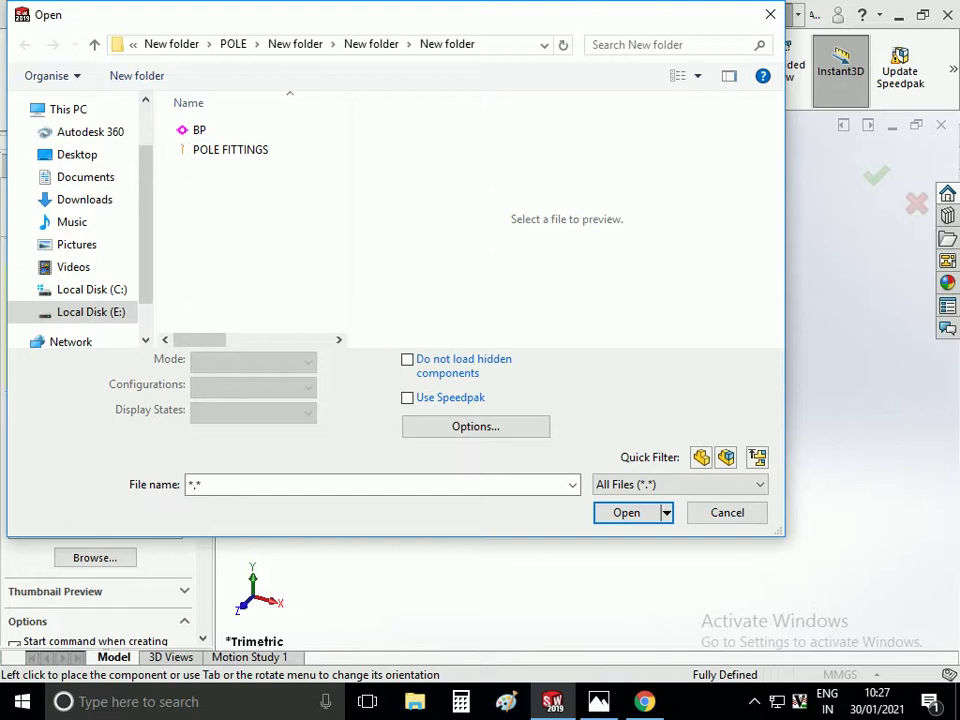
key("Down")
key("Return")
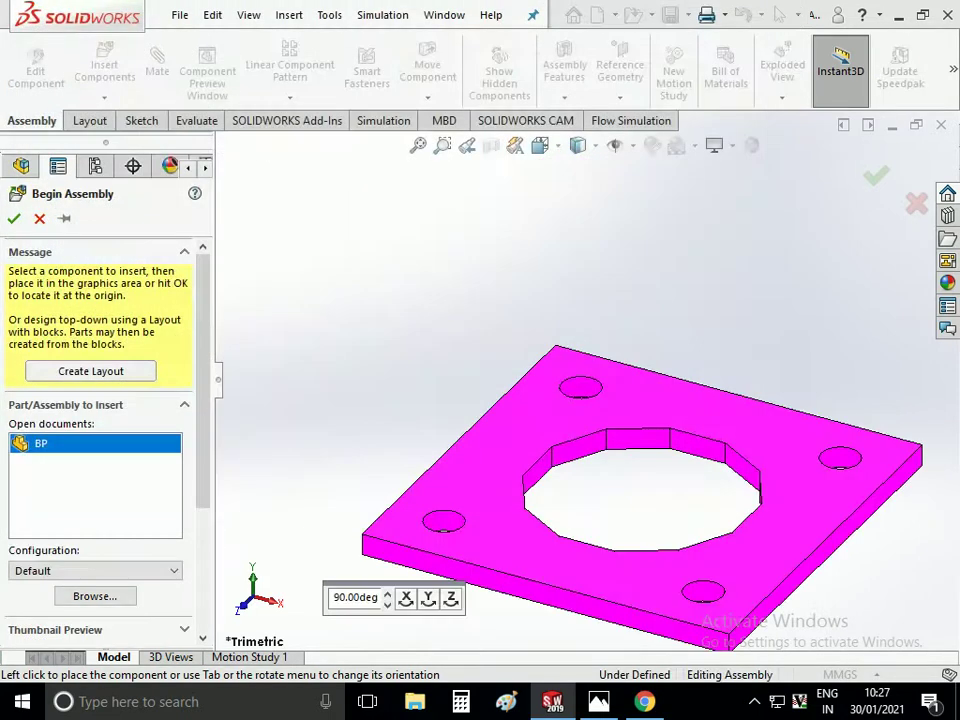
key("Return")
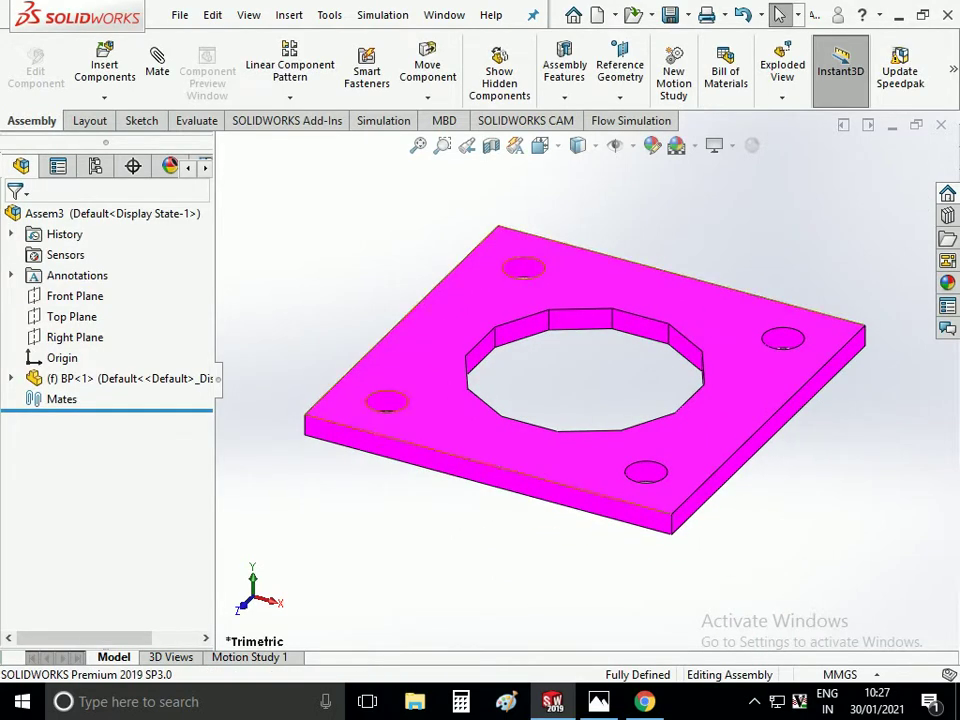
Float BP<1> and mate its origin coincident with the assembly origin
right_click(130, 378)
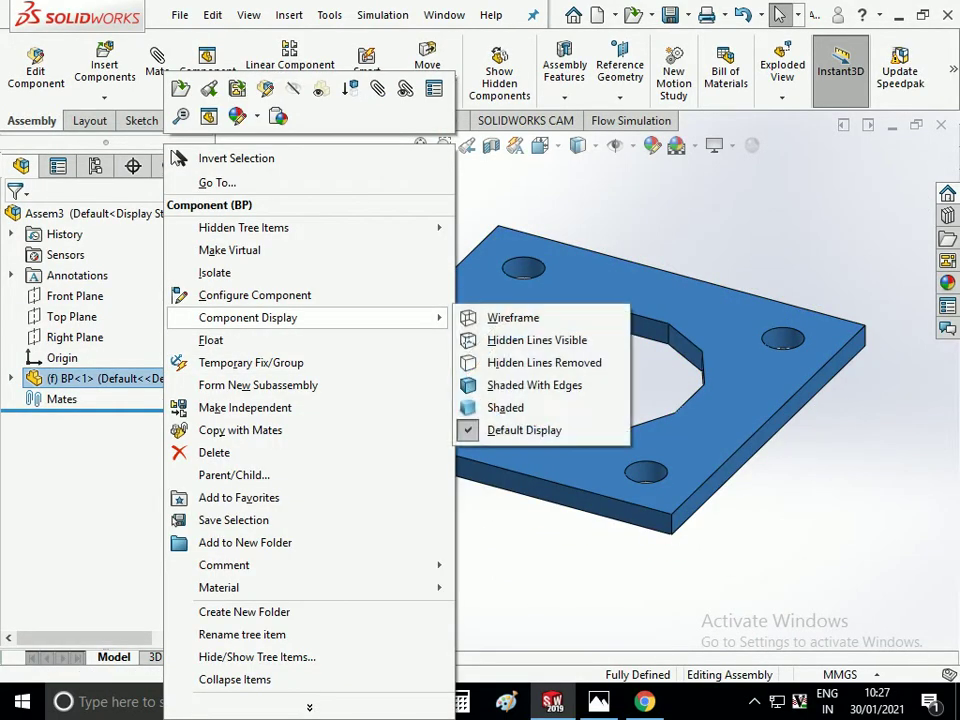
left_click(211, 340)
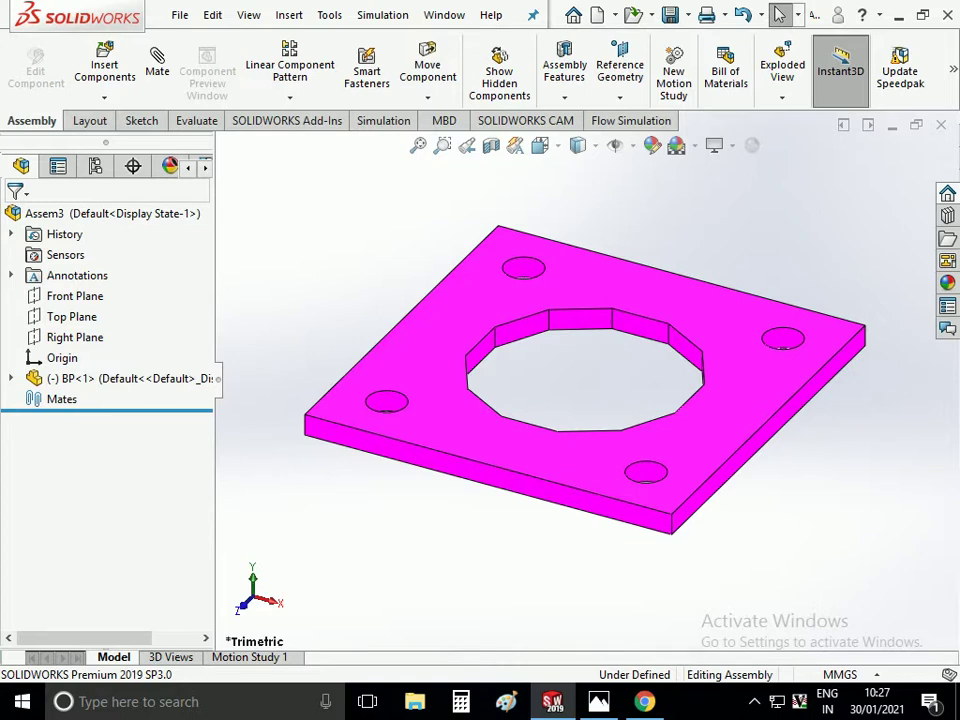
left_click(157, 62)
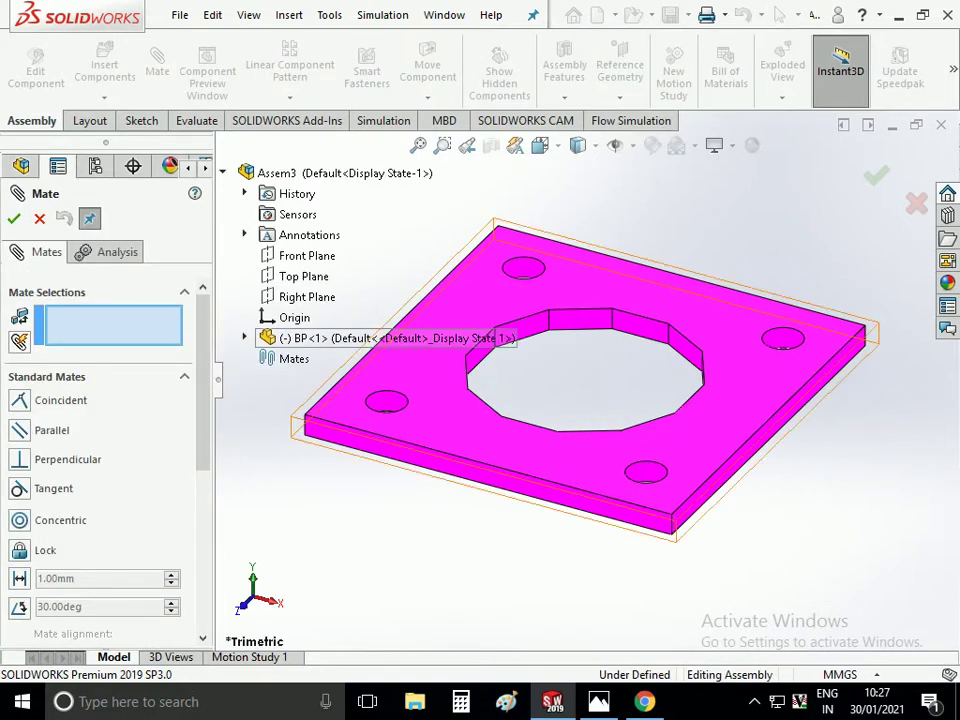
left_click(244, 338)
left_click(294, 317)
left_click(316, 524)
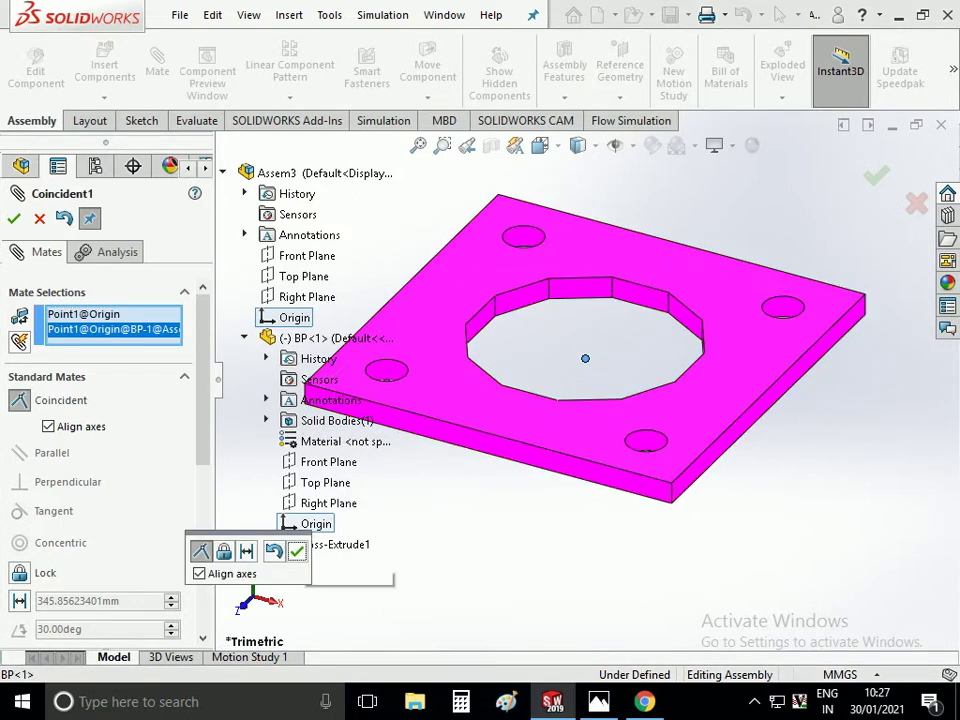
left_click(298, 551)
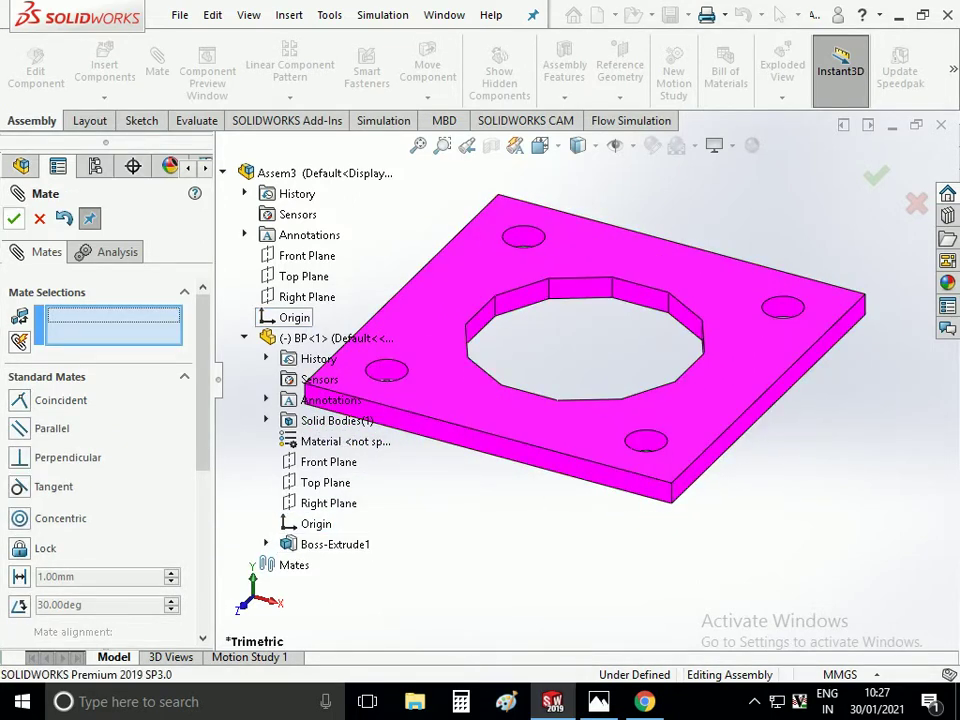
left_click(14, 218)
scroll(590, 385, "up", 5)
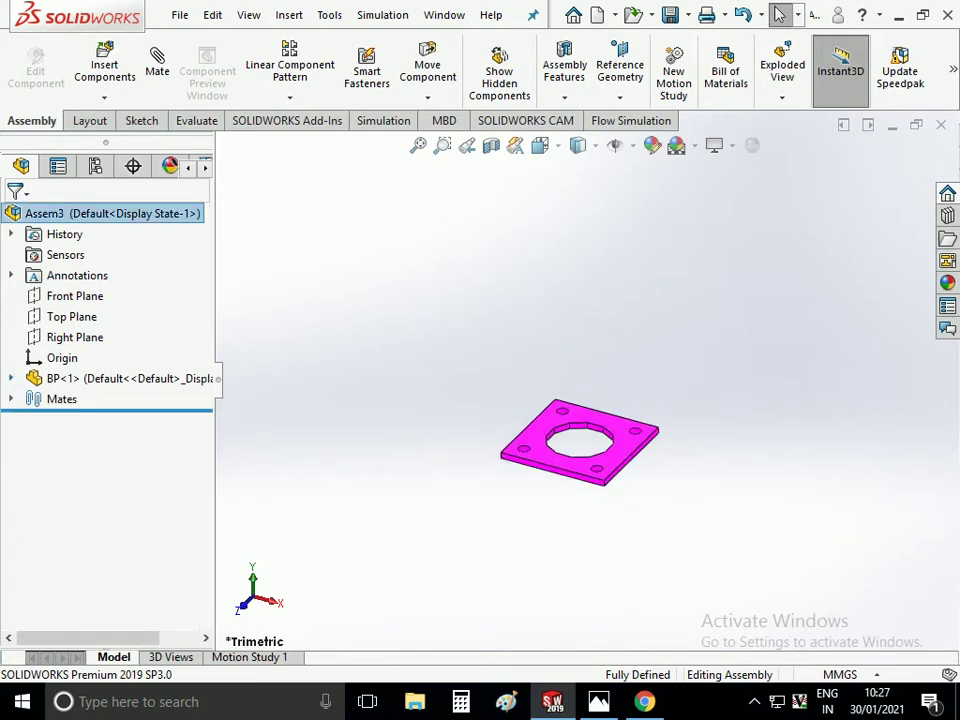
left_click(104, 62)
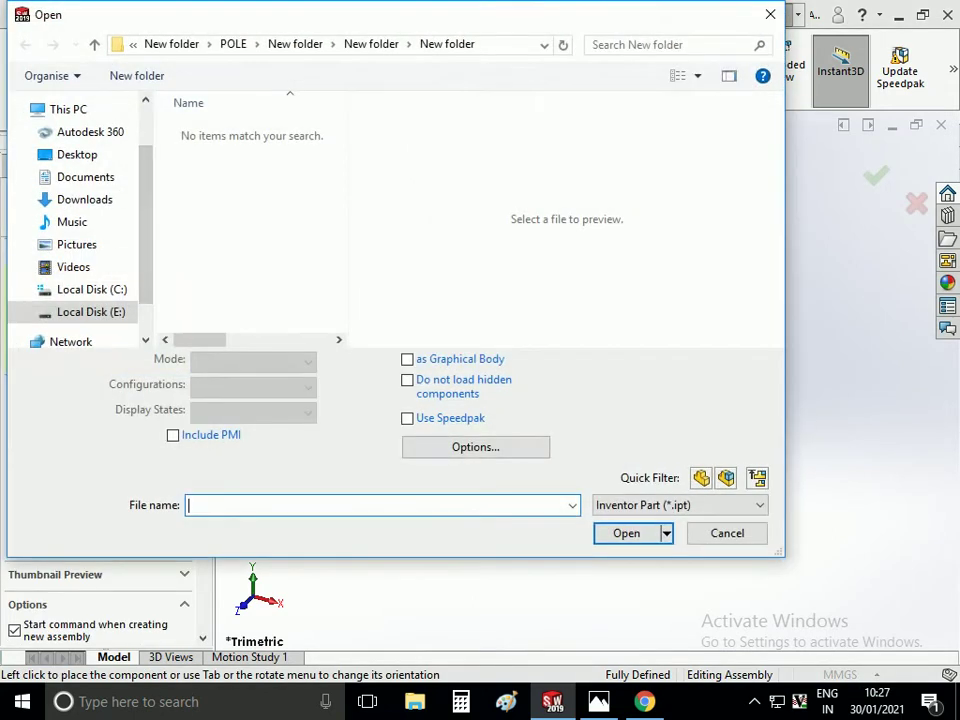
Insert the POLE FITTINGS part and drag it above the base plate
left_click(680, 505)
left_click(643, 486)
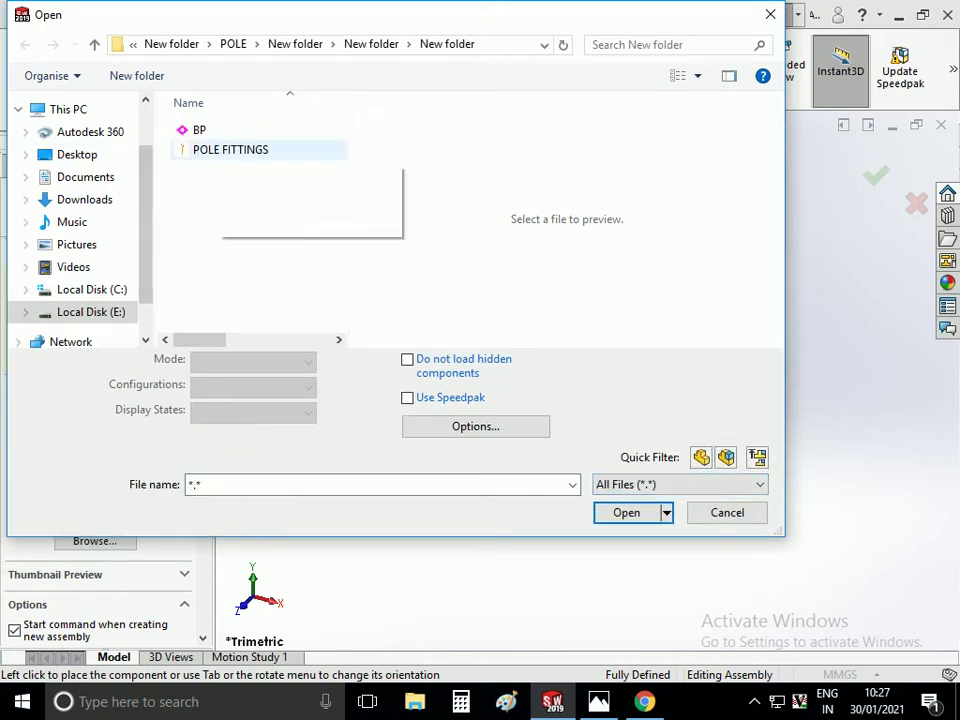
left_click(230, 149)
left_click(626, 512)
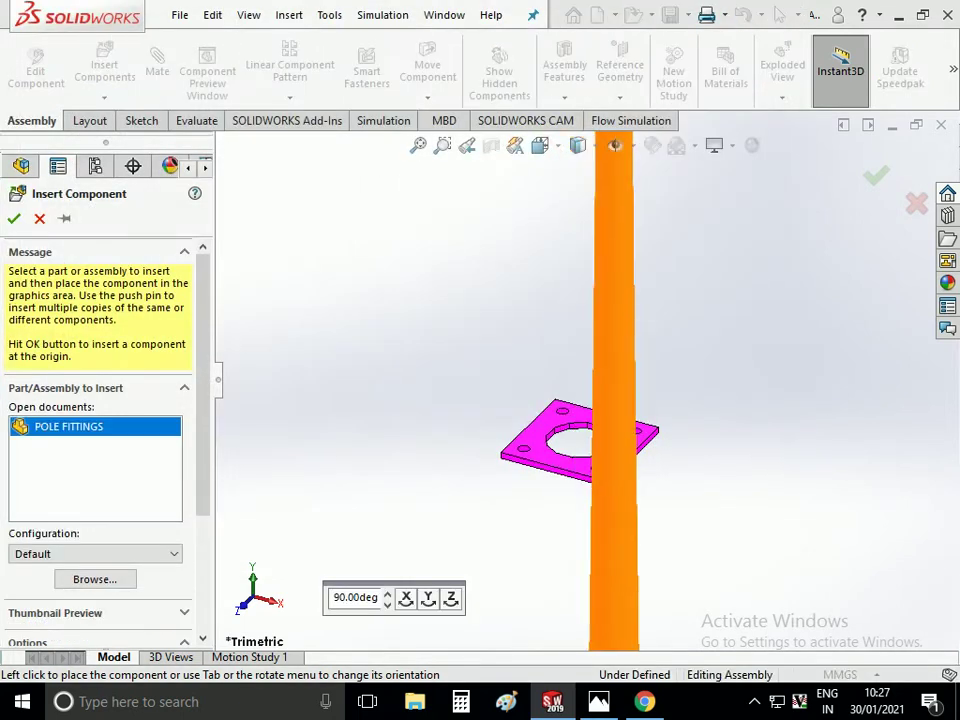
left_click(580, 440)
scroll(575, 445, "up", 3)
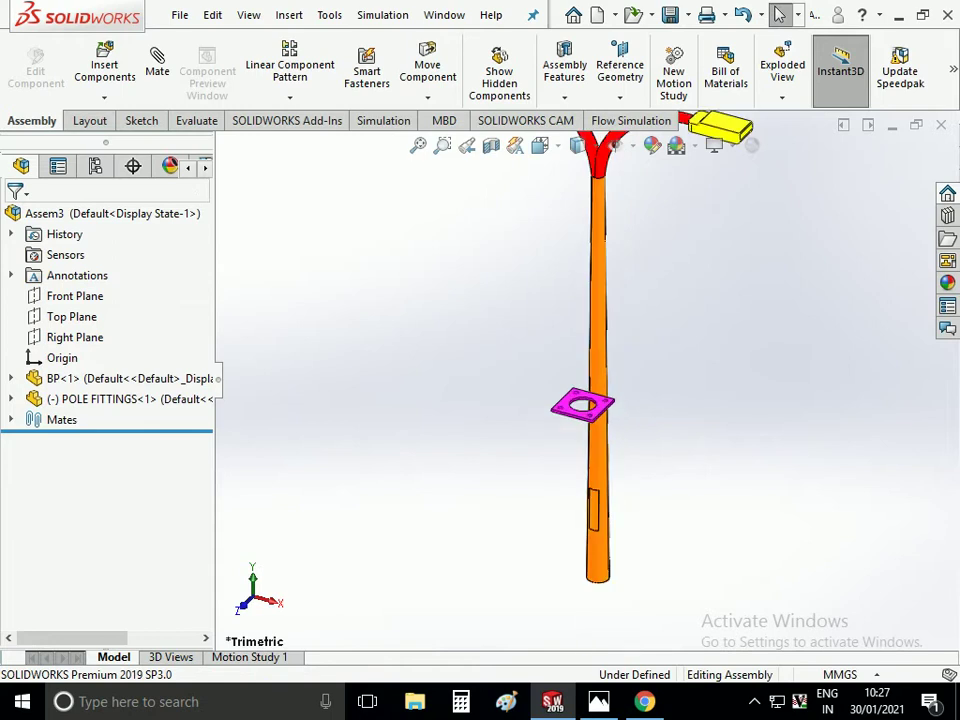
left_click(597, 470)
left_click_drag(597, 470, 597, 300)
scroll(583, 450, "up", 2)
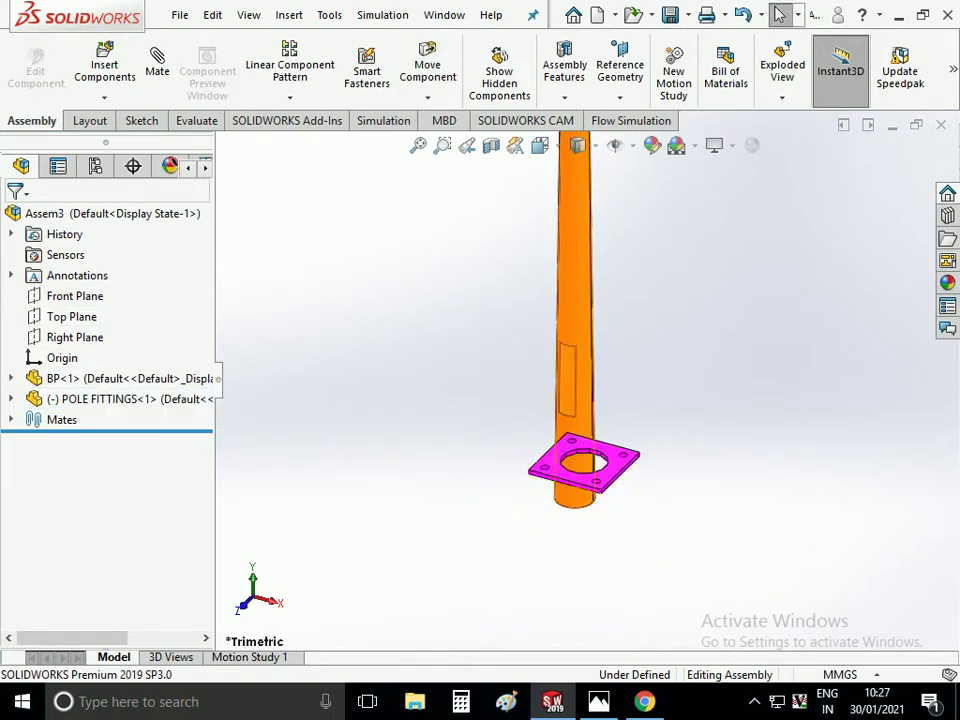
Mate the fitting's Front Plane coincident with the assembly Front Plane
left_click(575, 195)
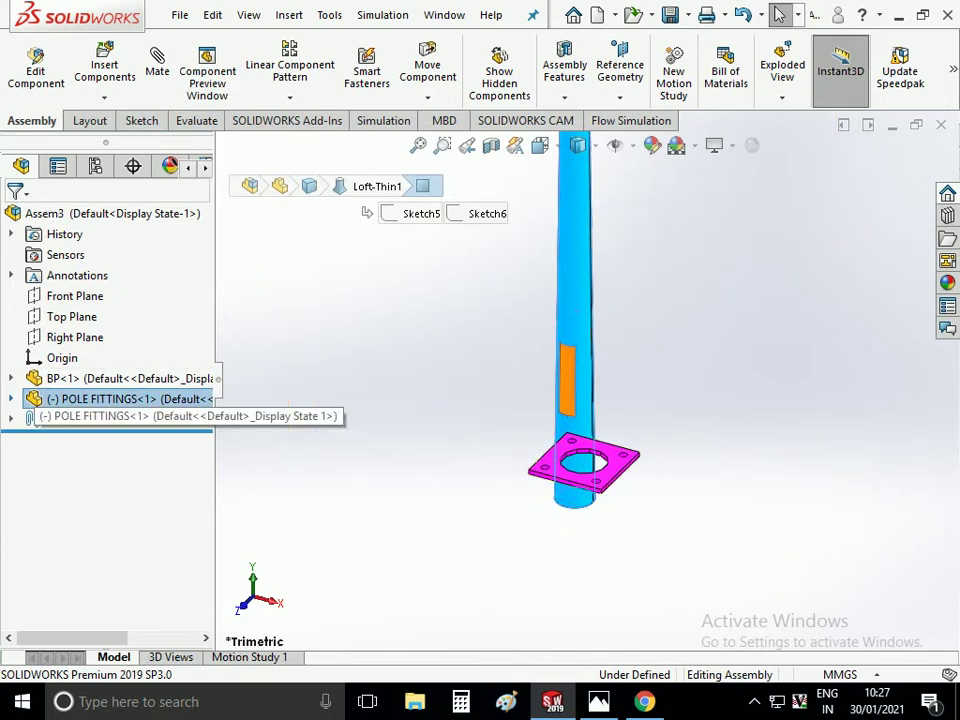
left_click(96, 337)
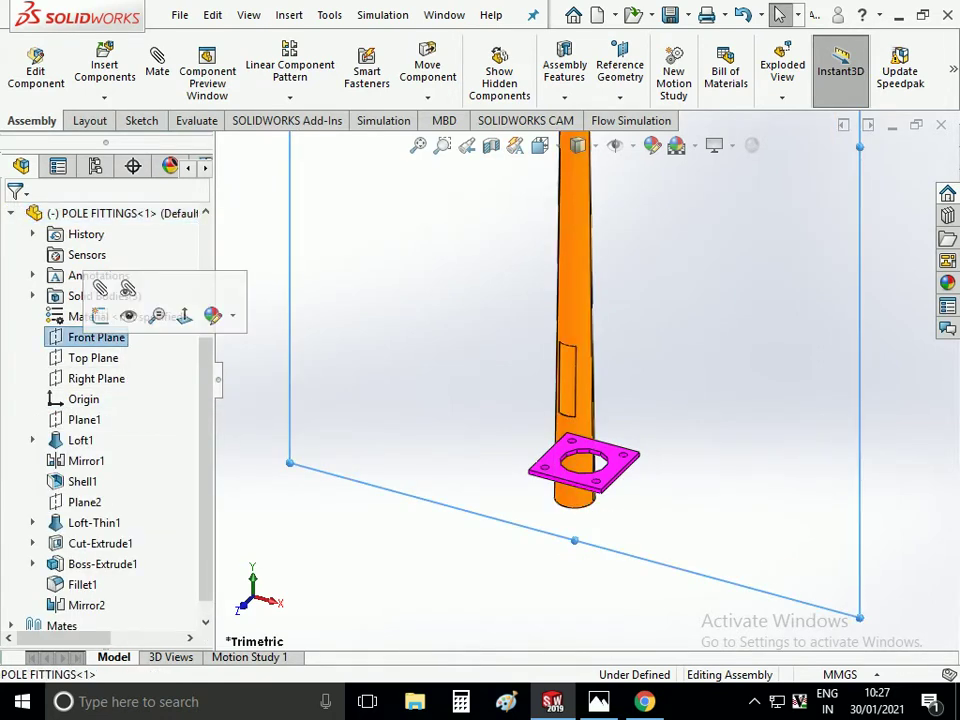
left_click(100, 288)
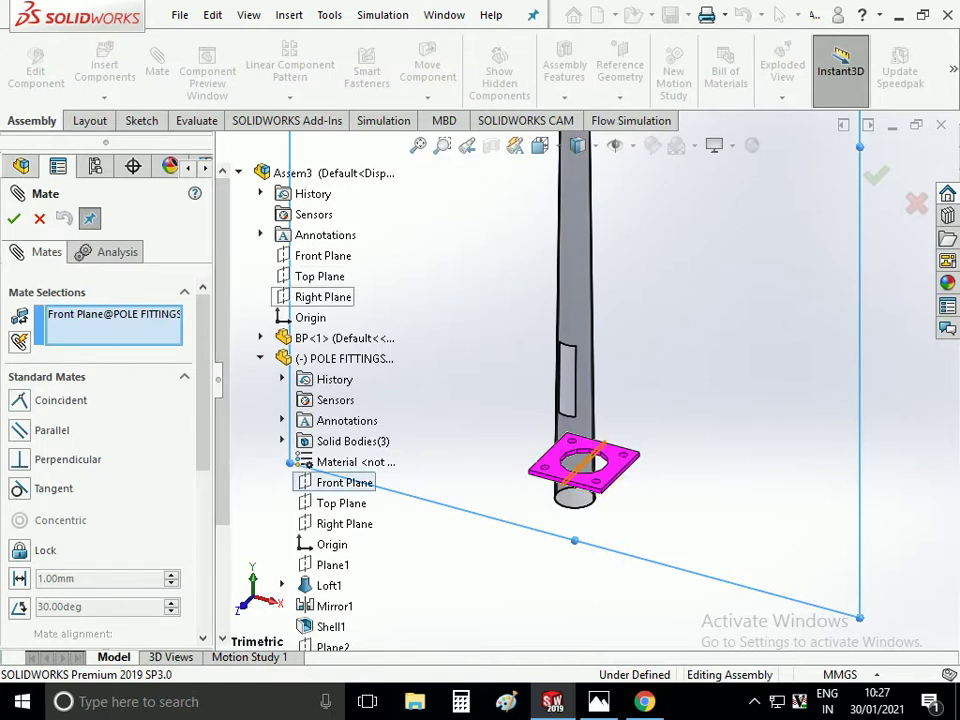
left_click(323, 256)
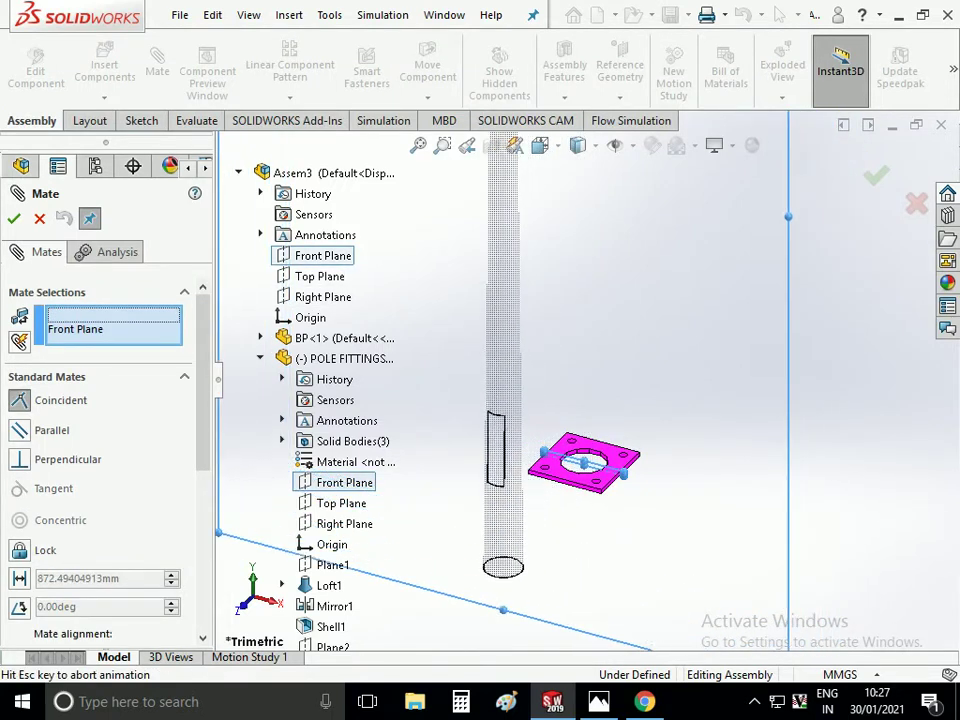
left_click(283, 236)
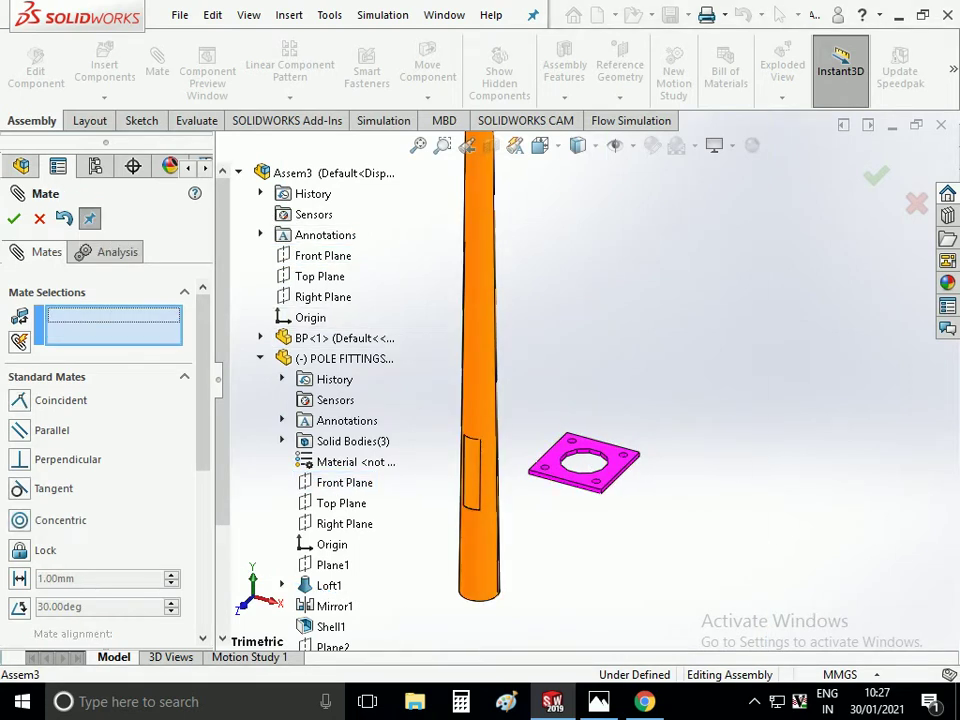
Mate the fitting's Right Plane coincident with the assembly Right Plane
scroll(320, 400, "down", 2)
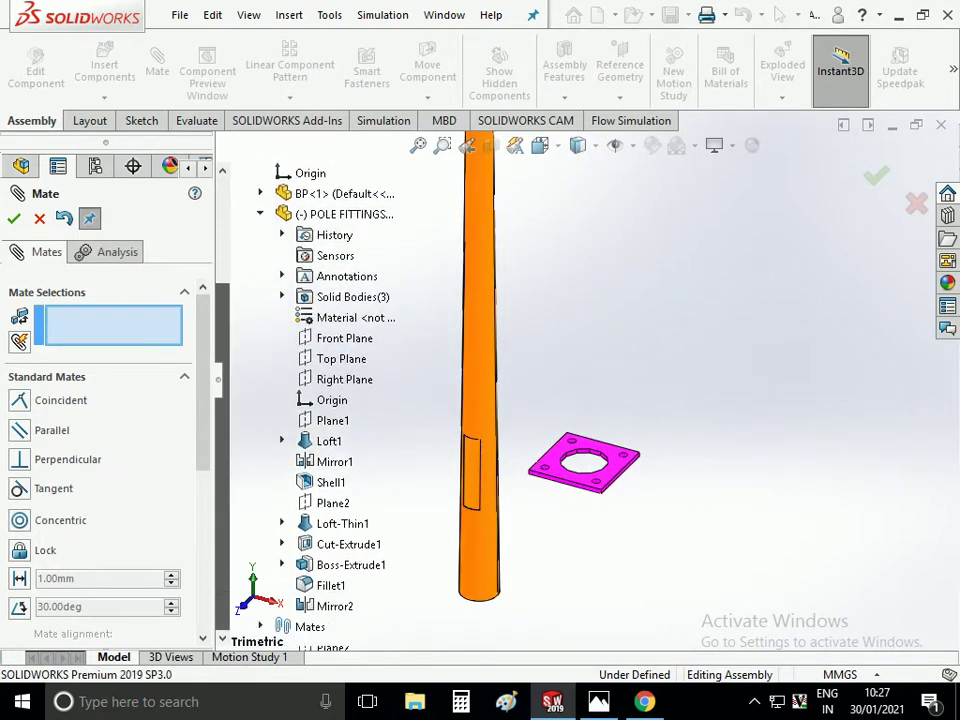
left_click(344, 379)
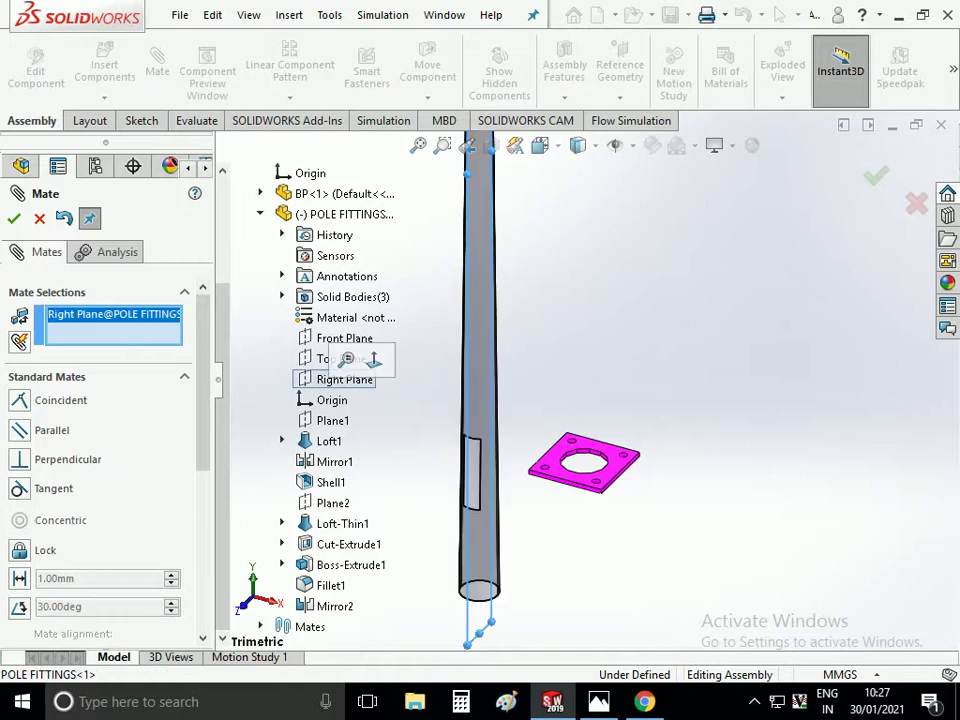
scroll(320, 400, "up", 2)
left_click(322, 297)
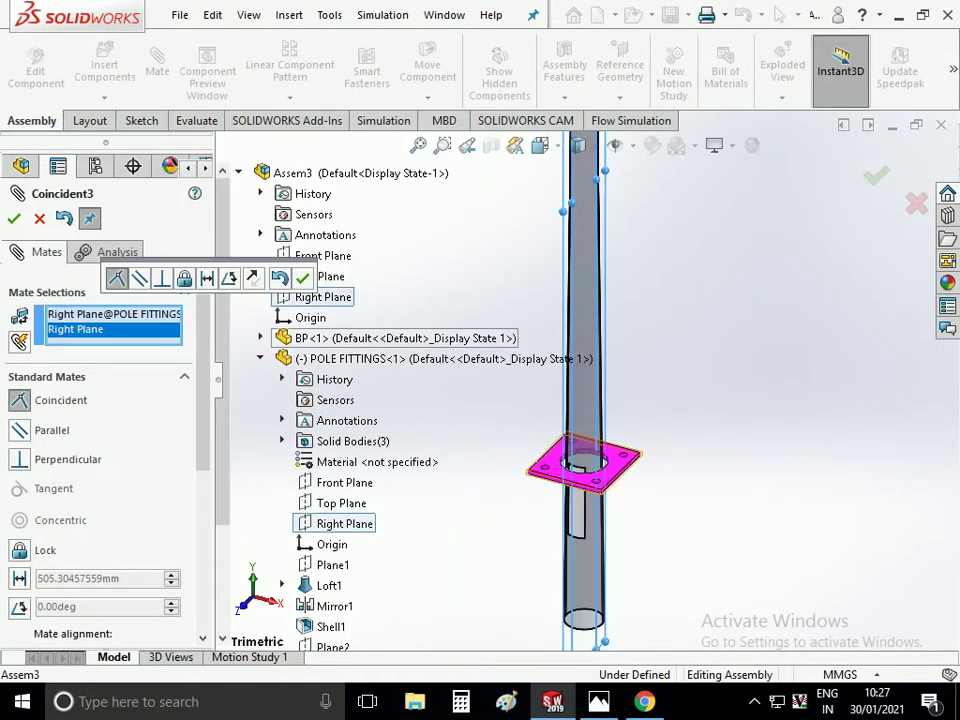
left_click(304, 276)
Mate the base plate face coincident with the fitting face, fully defining the assembly
middle_click_drag(500, 300, 472, 310)
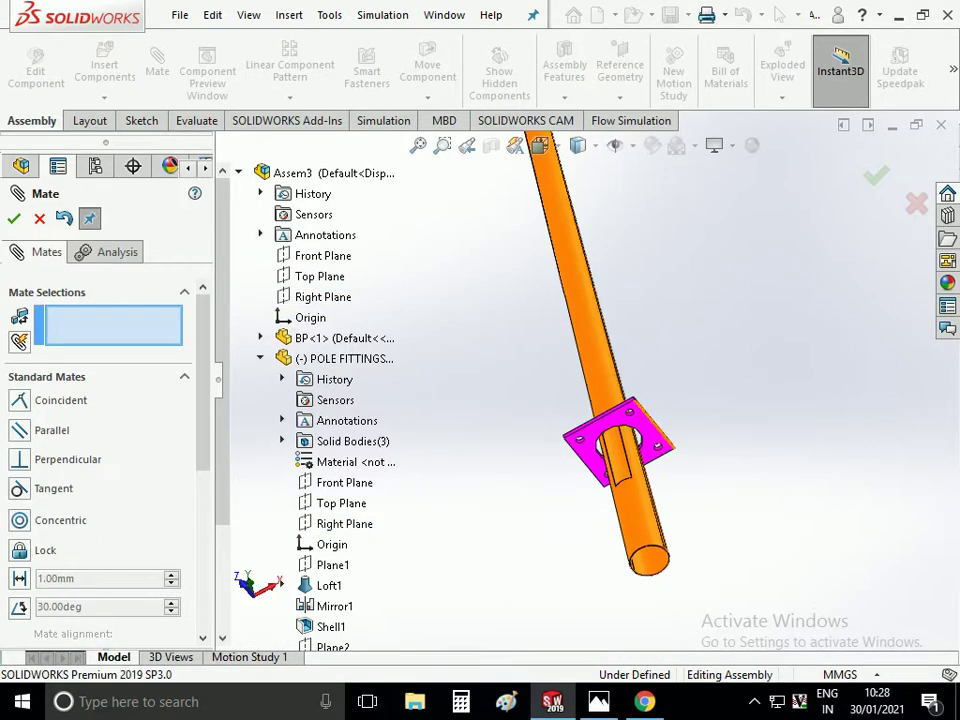
left_click(645, 470)
scroll(632, 574, "down", 5)
scroll(632, 574, "down", 2)
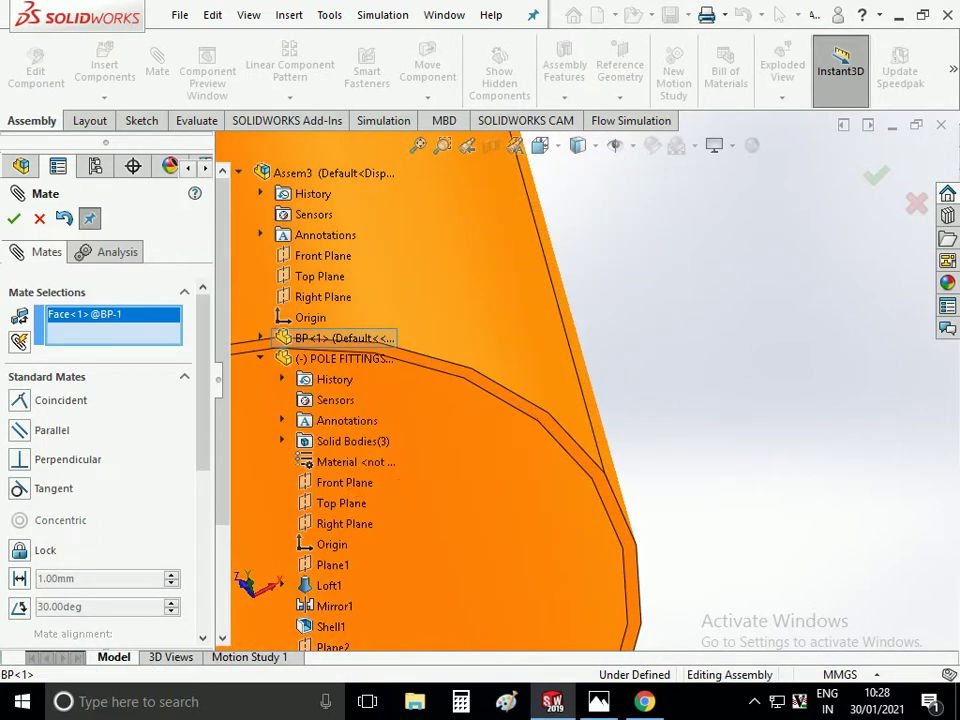
left_click(632, 574)
left_click(844, 600)
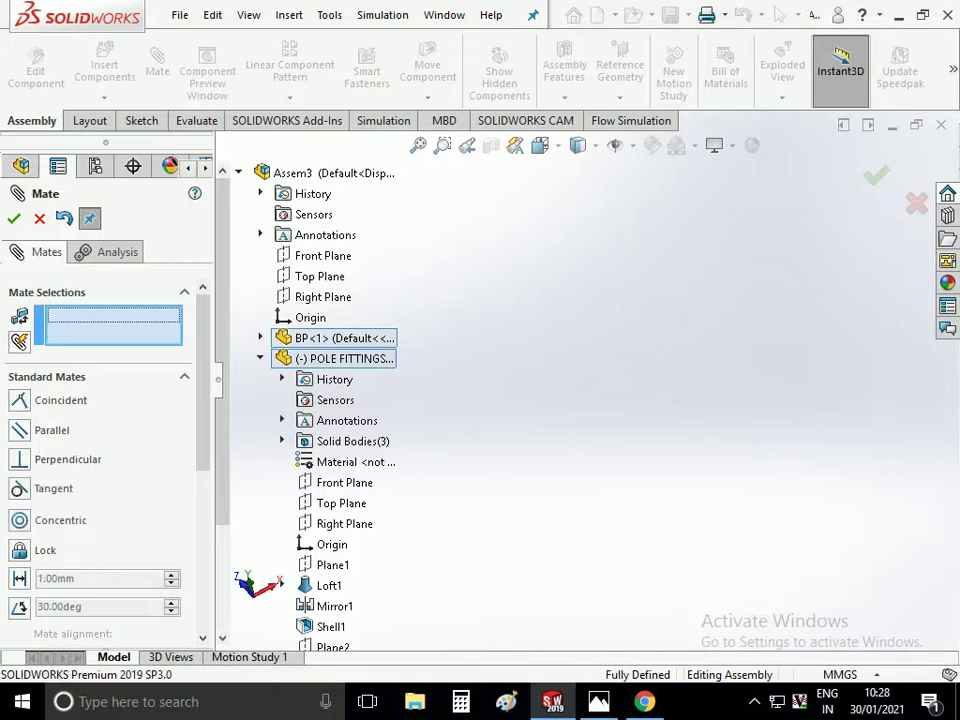
Close the Mate tool and turn the view toward the plate underside
key("ctrl+7")
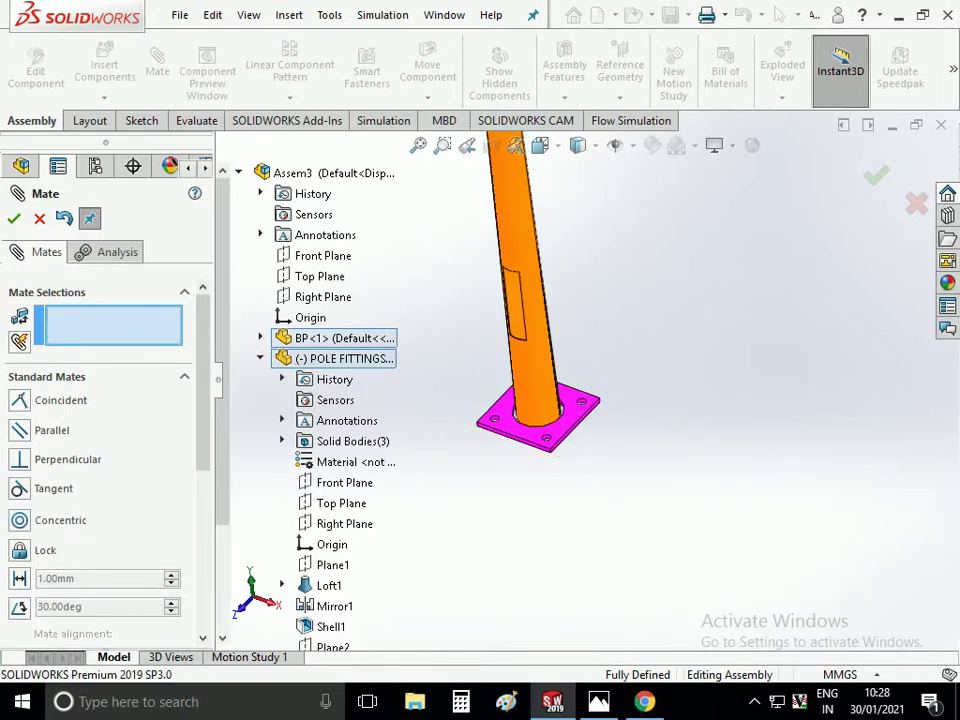
key("Escape")
key("ctrl+6")
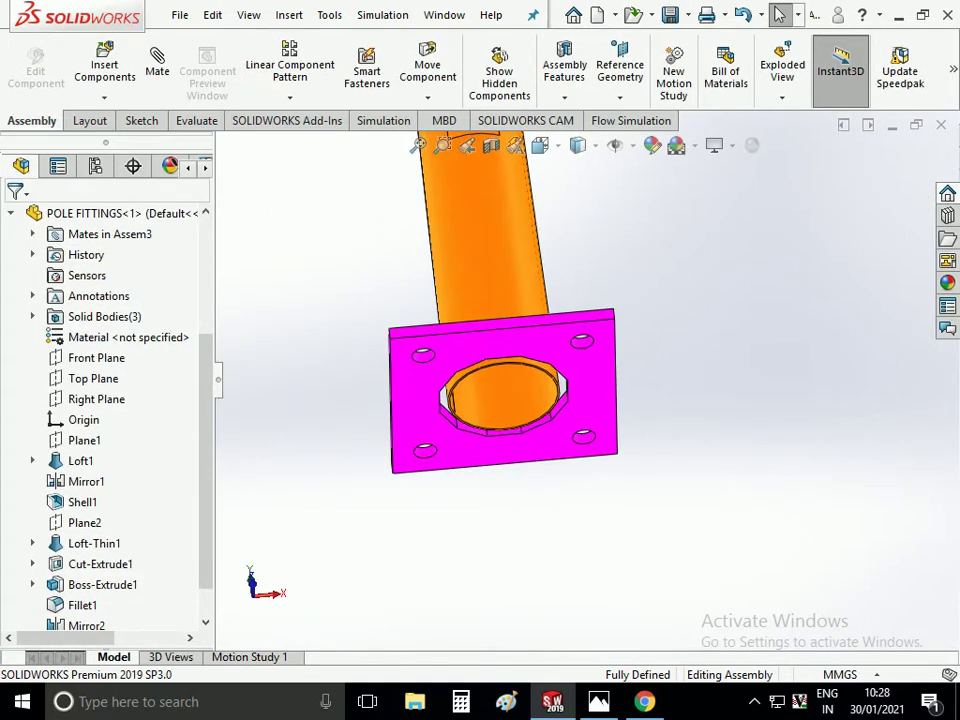
left_click(197, 120)
left_click(263, 62)
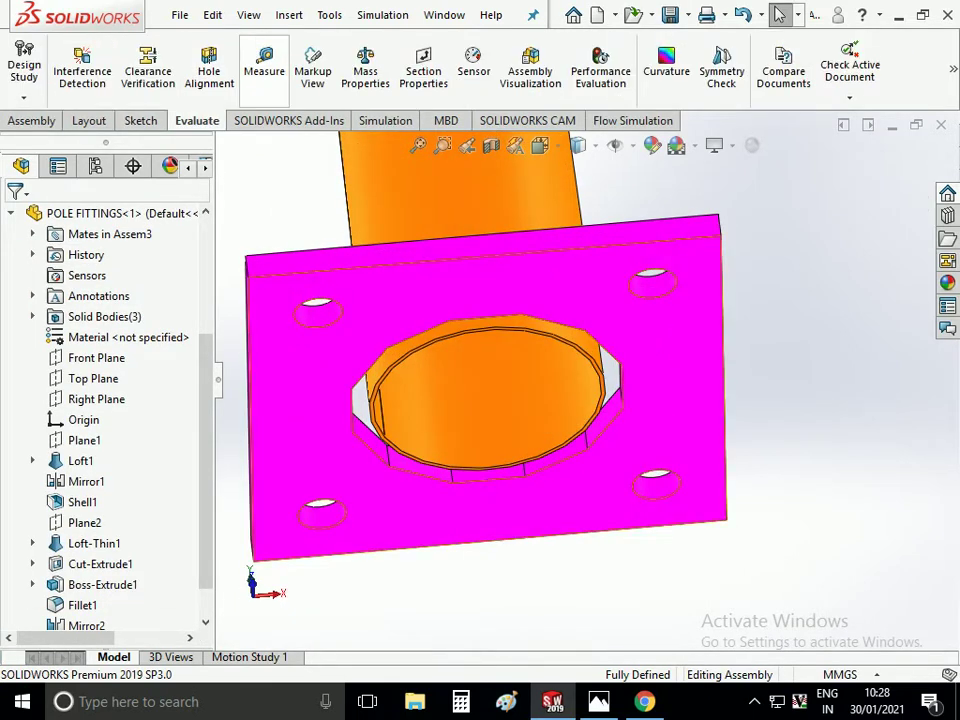
Measure the pole hole's diameter to confirm it is 175 mm
scroll(334, 377, "down", 3)
left_click(419, 368)
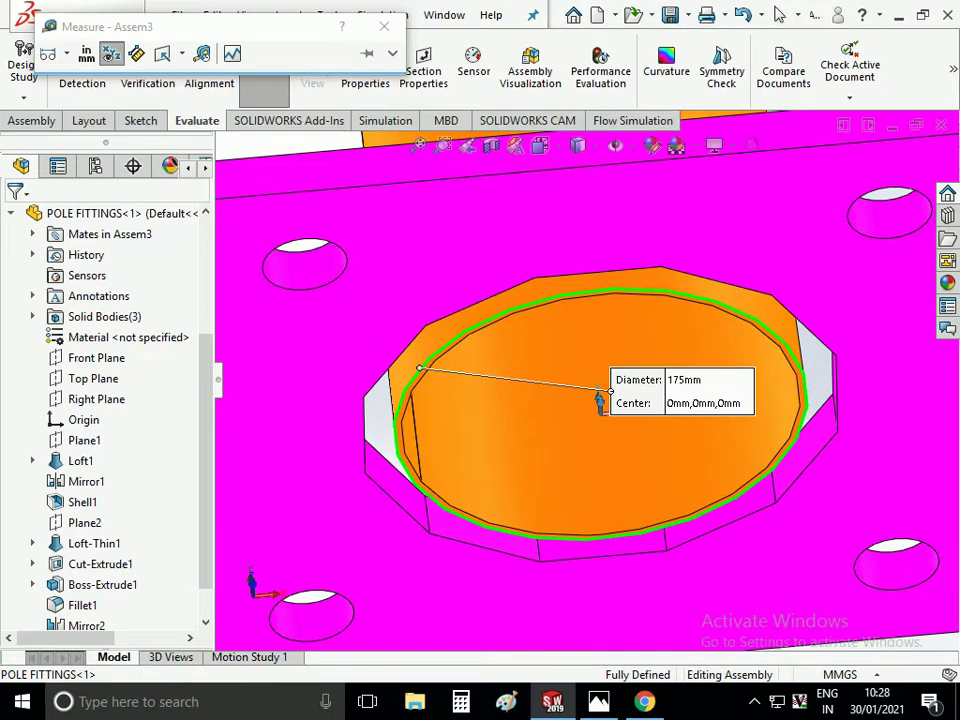
key("Escape")
scroll(600, 400, "up", 6)
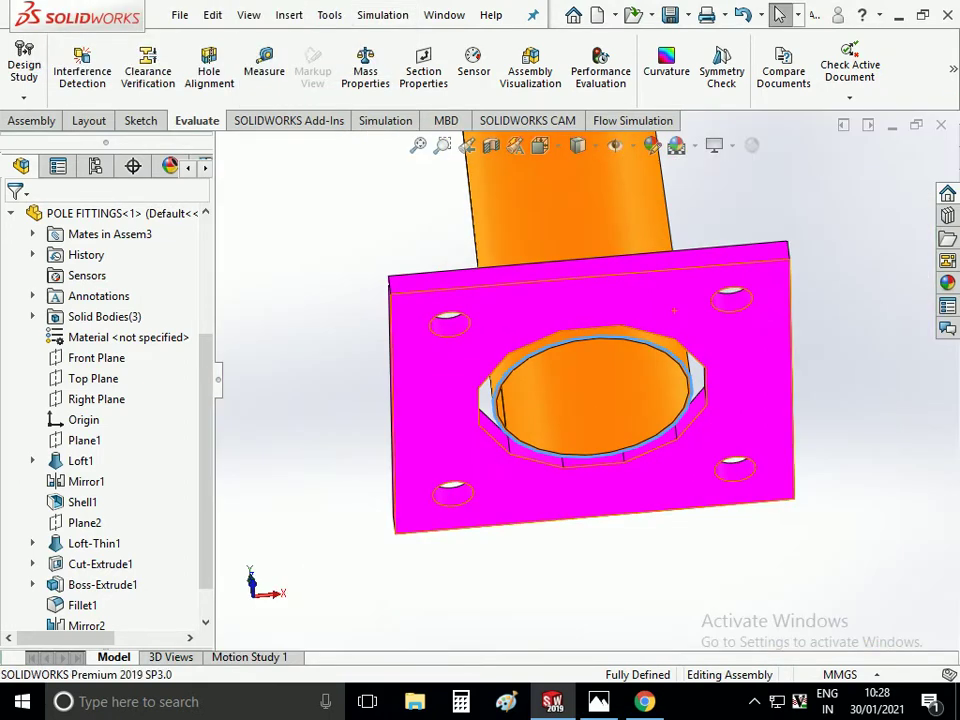
middle_click_drag(620, 420, 620, 360)
scroll(640, 330, "up", 3)
Edit the base plate sketch, first saving the assembly as DOBLE ARM POLE
left_click(612, 345)
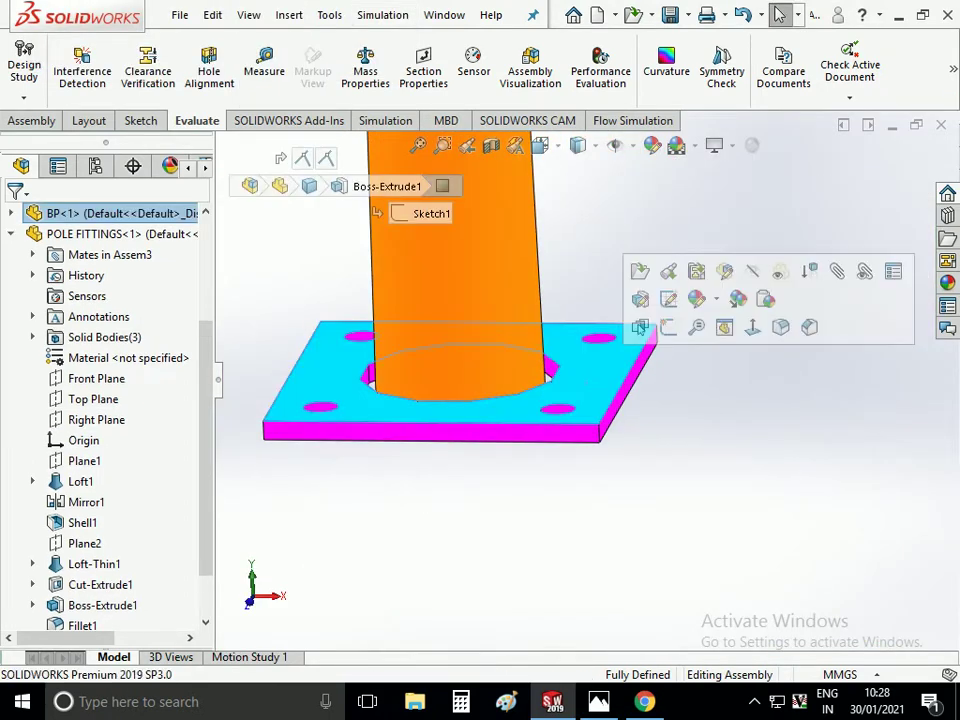
left_click(640, 328)
left_click(489, 367)
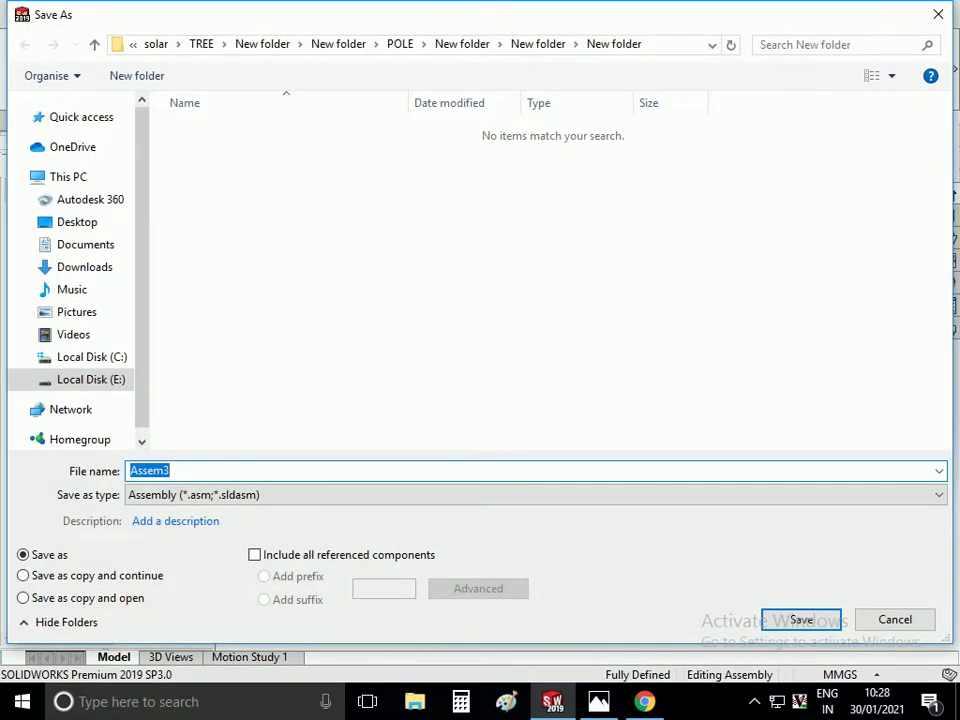
type("DOBLE ARM POLE")
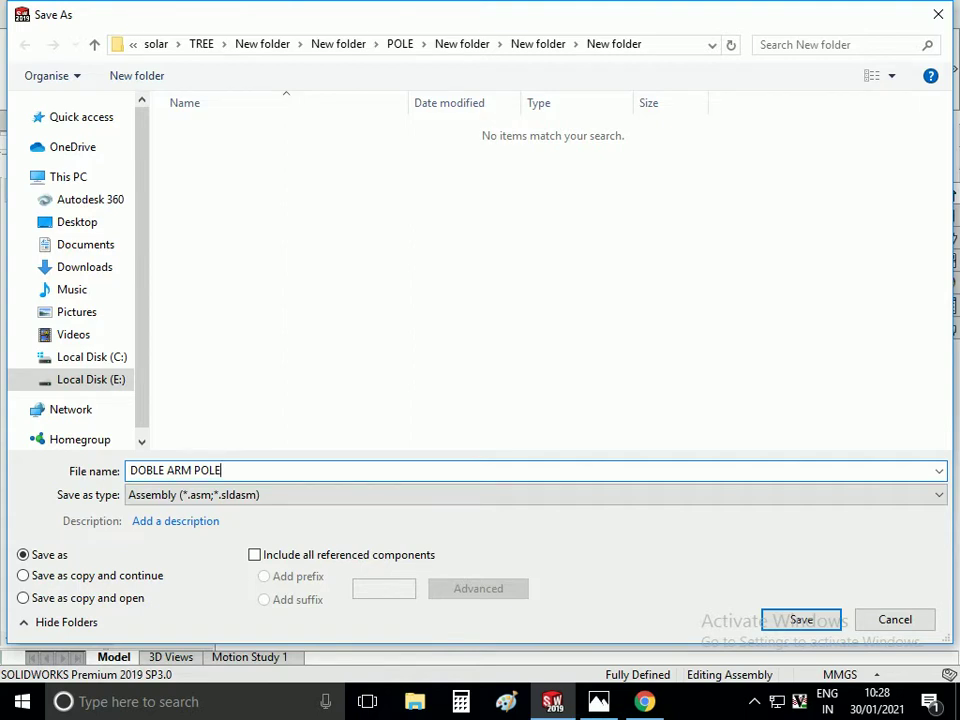
key("Return")
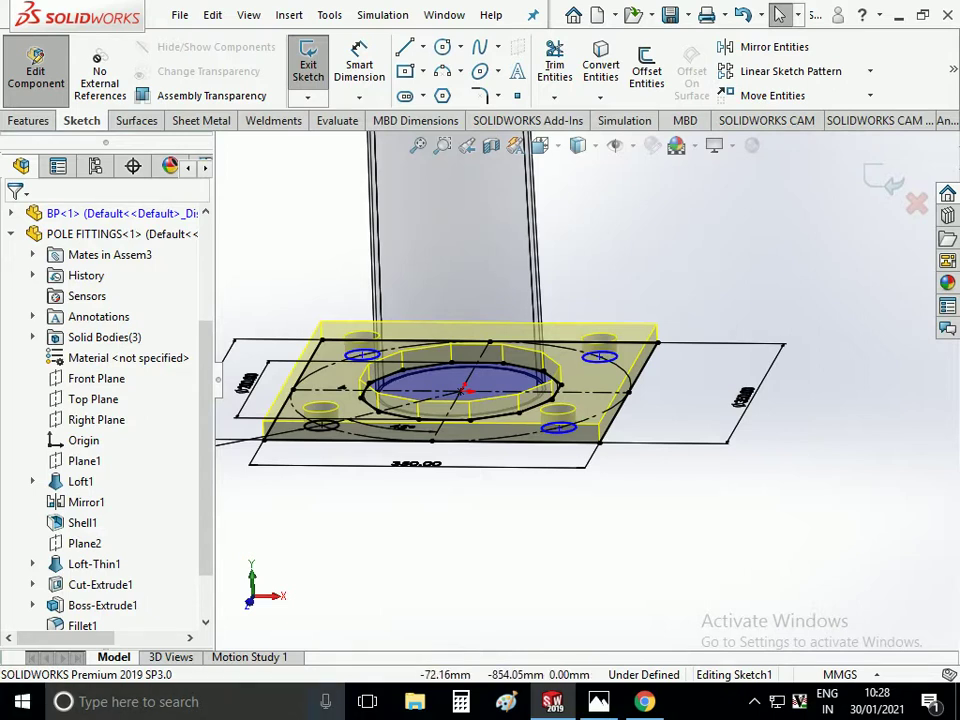
Delete the existing hole circle from the base plate sketch
key("ctrl+8")
scroll(556, 352, "down", 3)
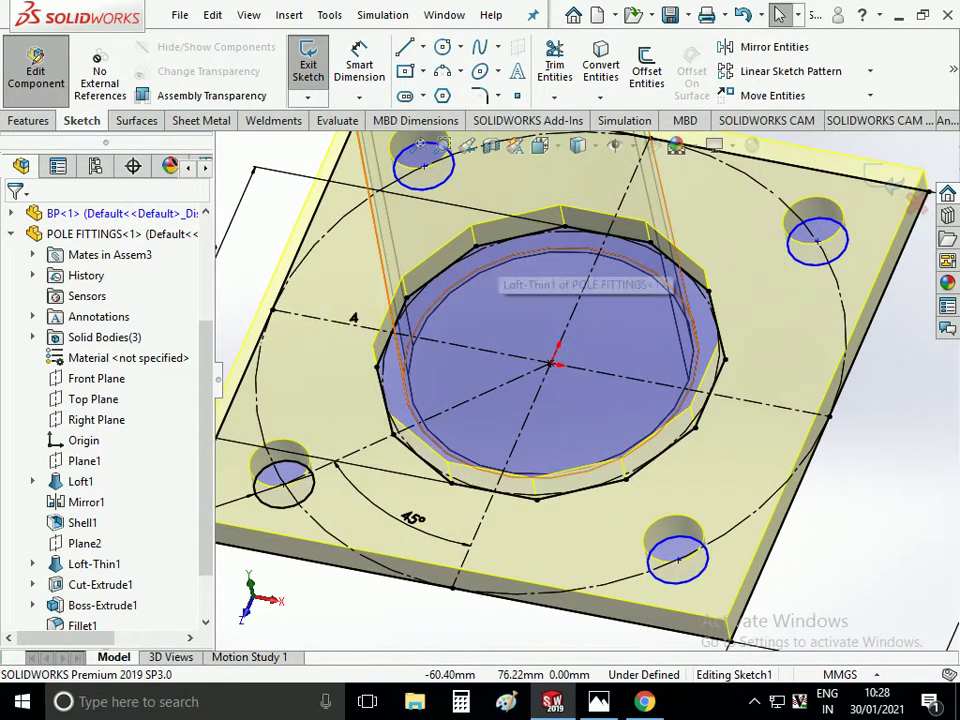
left_click(722, 320)
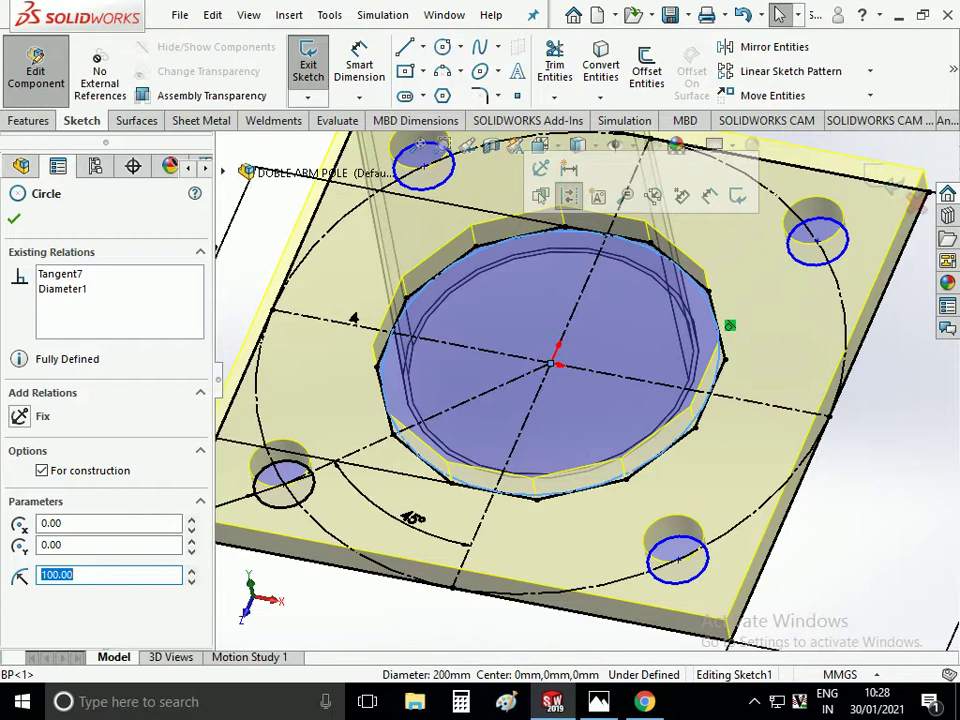
key("Delete")
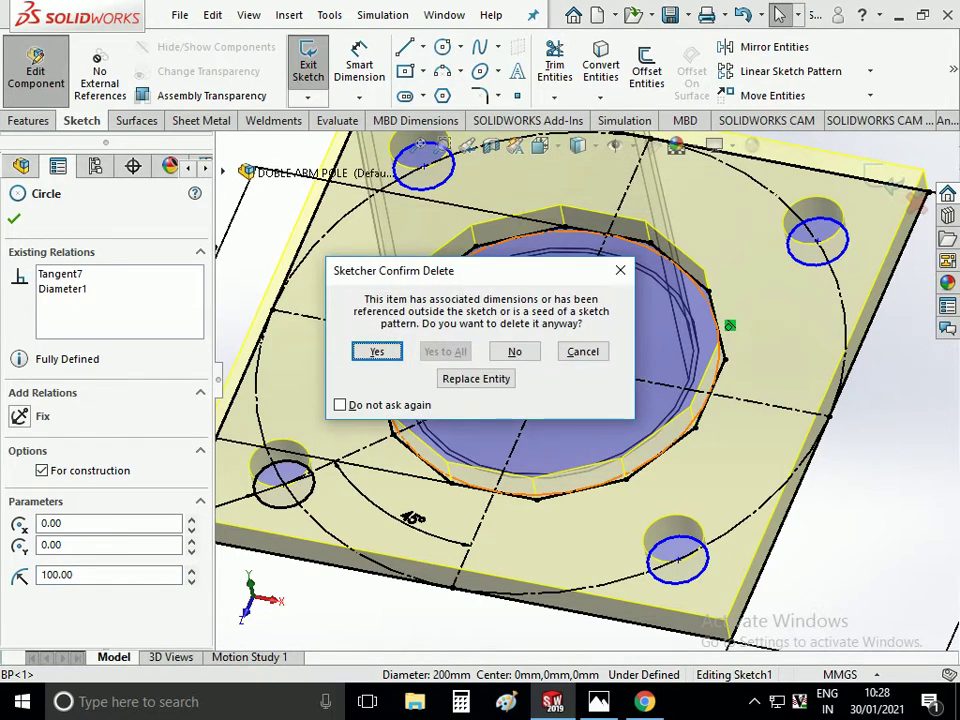
key("Return")
Check the Ø200 circle and delete the polygon's sketch lines
scroll(510, 380, "down", 3)
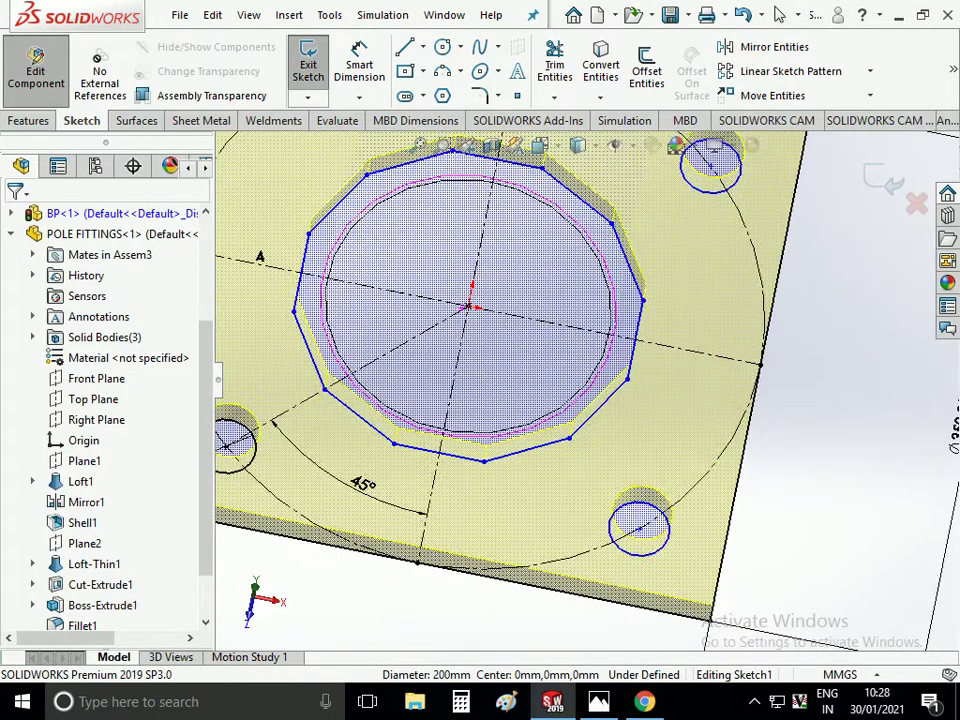
scroll(510, 380, "down", 2)
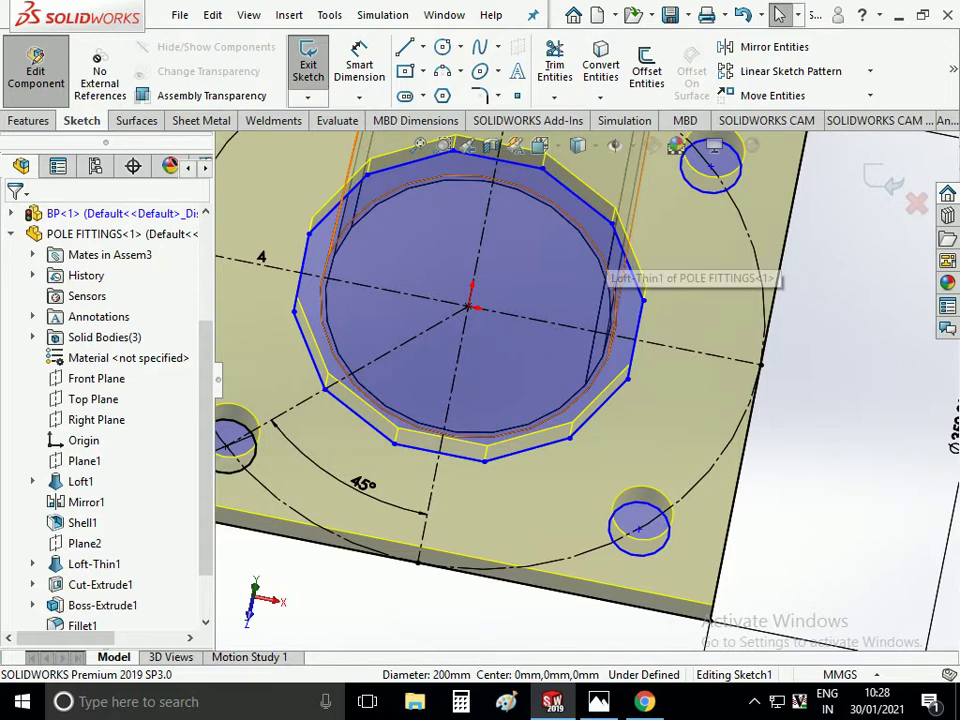
scroll(595, 375, "up", 2)
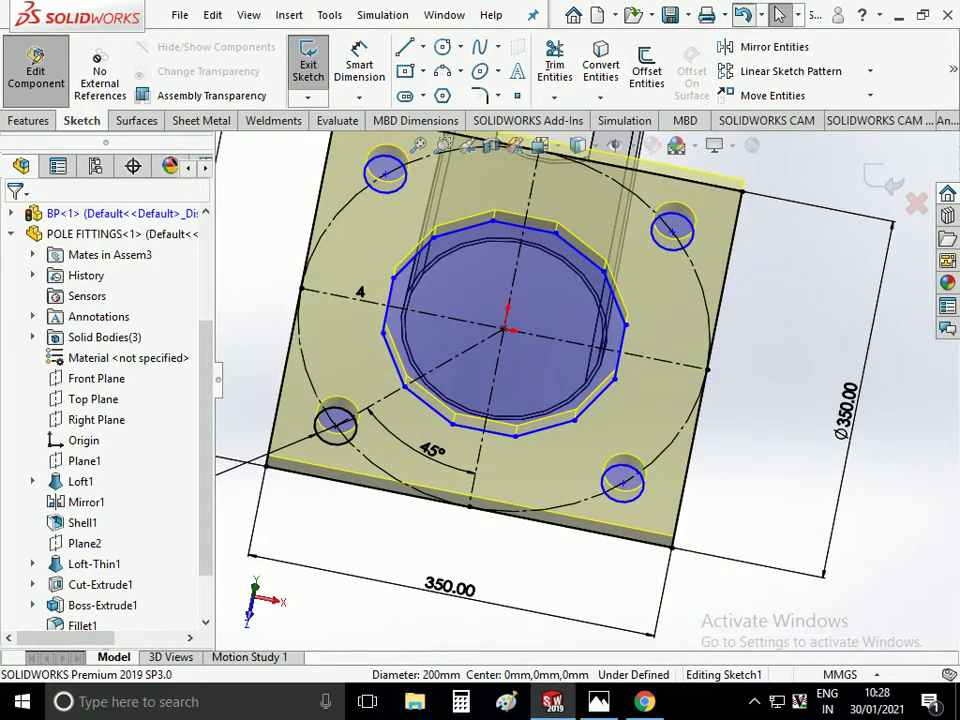
left_click(620, 325)
left_click(753, 454)
scroll(636, 290, "down", 3)
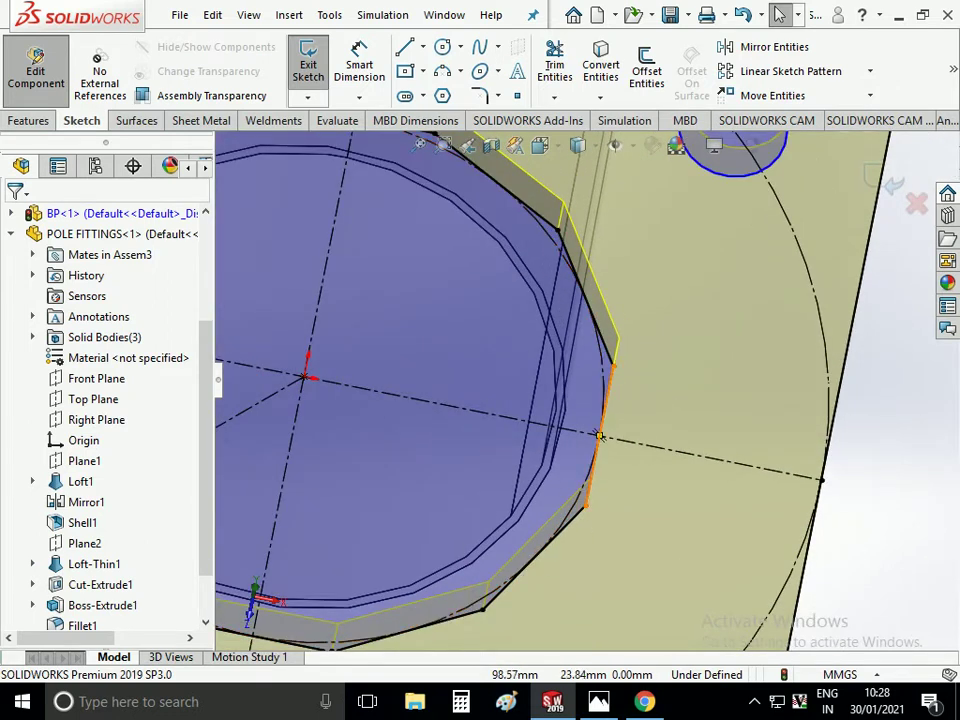
scroll(612, 366, "down", 2)
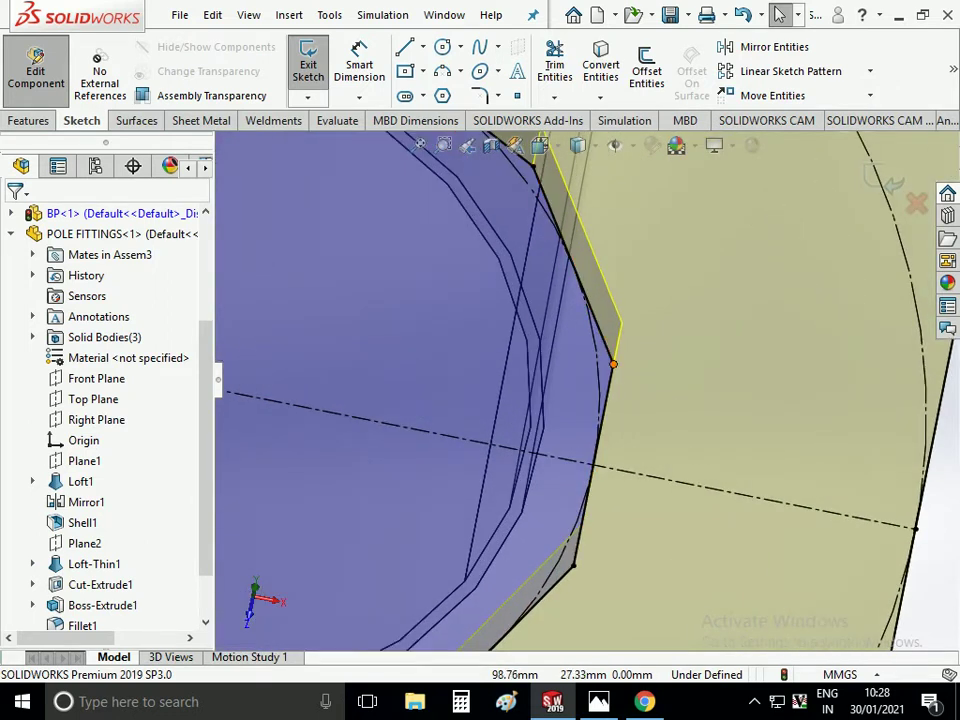
scroll(613, 366, "down", 2)
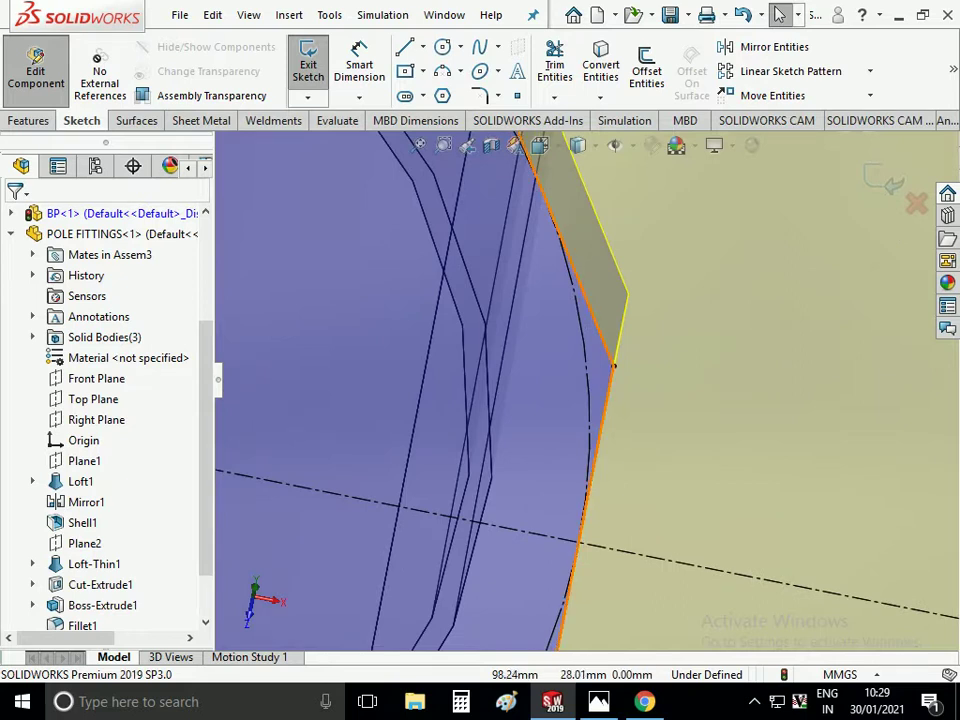
left_click(630, 320)
key("Delete")
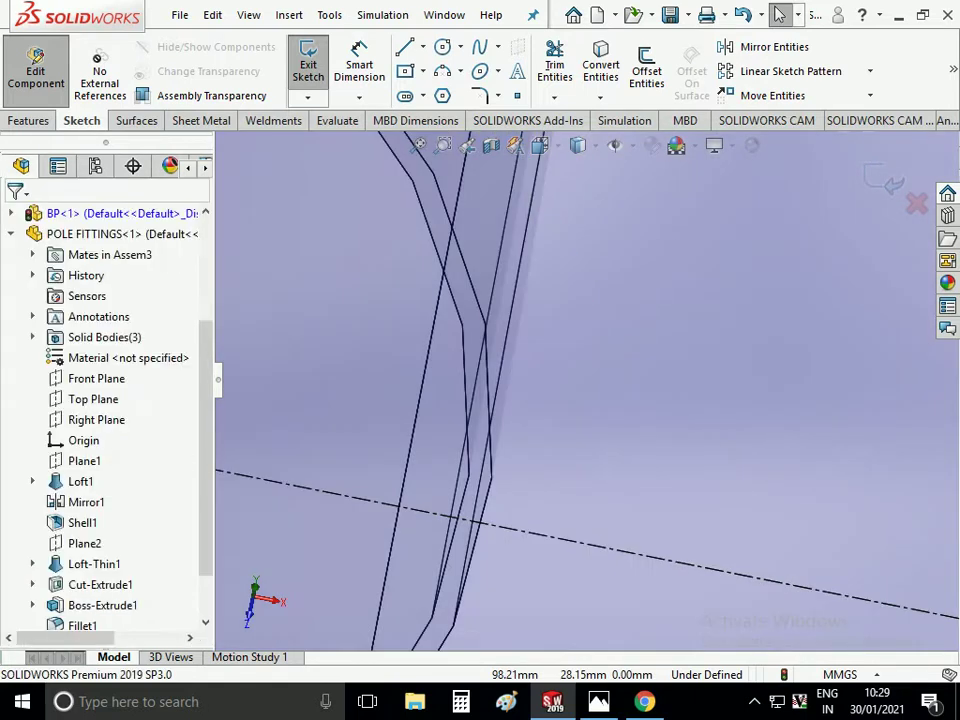
key("f")
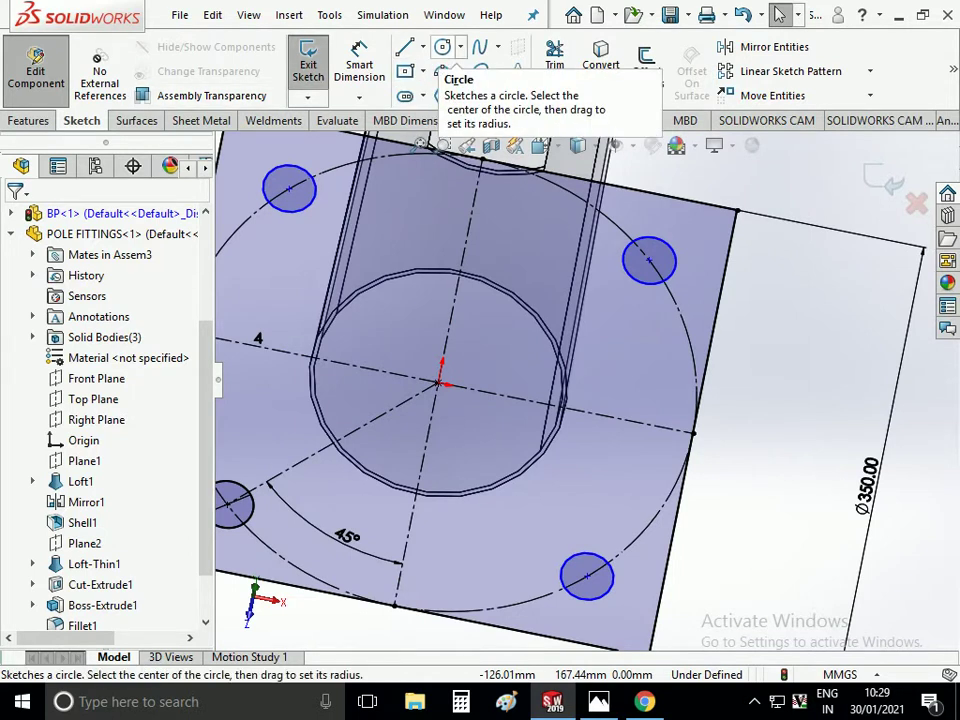
Draw an origin-centred circle dimensioned 175 mm, then exit the sketch
left_click(441, 47)
left_click(440, 383)
left_click(505, 340)
left_click(359, 65)
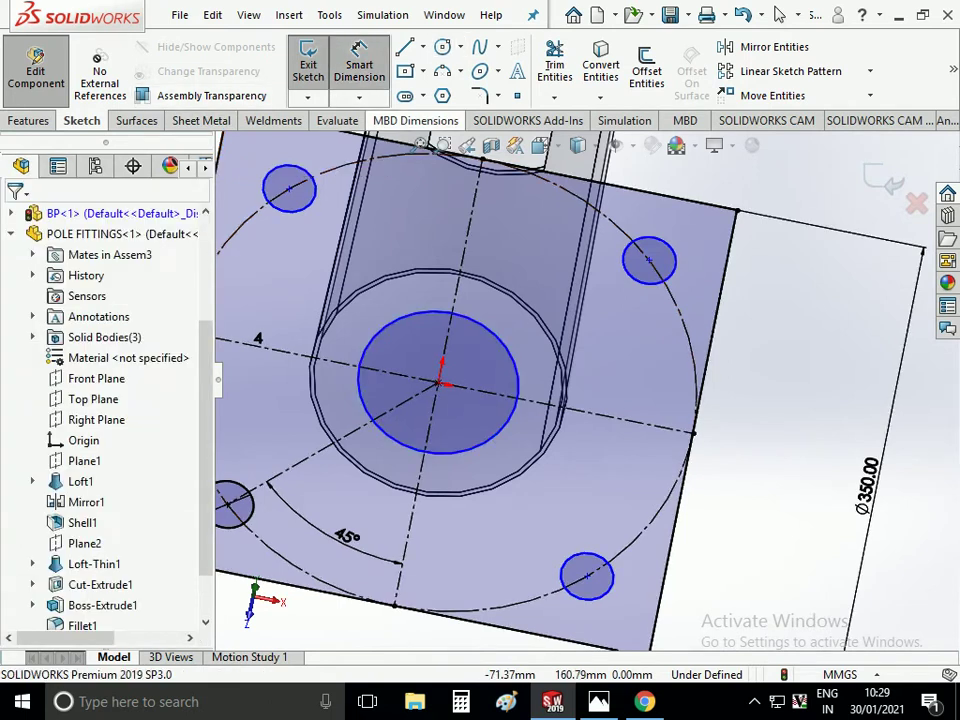
left_click(455, 452)
left_click(505, 560)
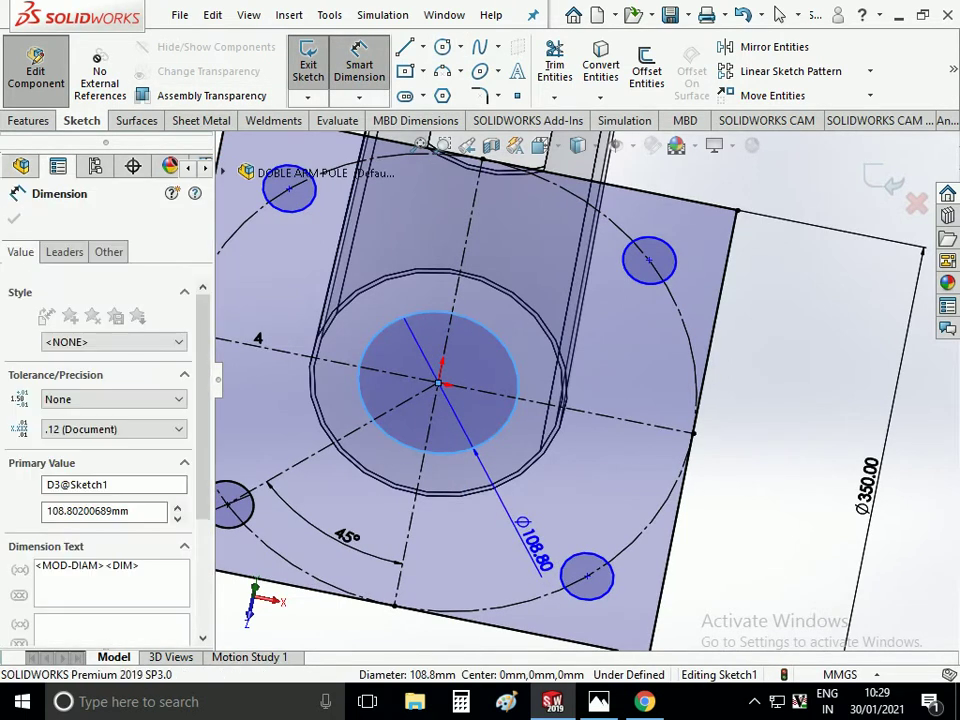
type("175")
key("Return")
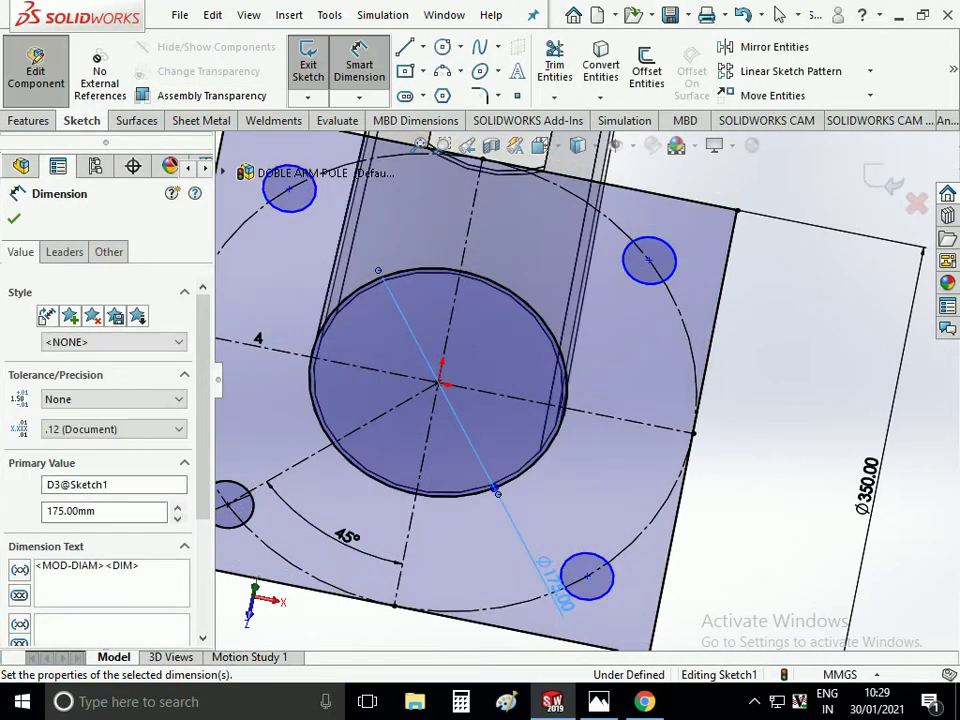
left_click(885, 182)
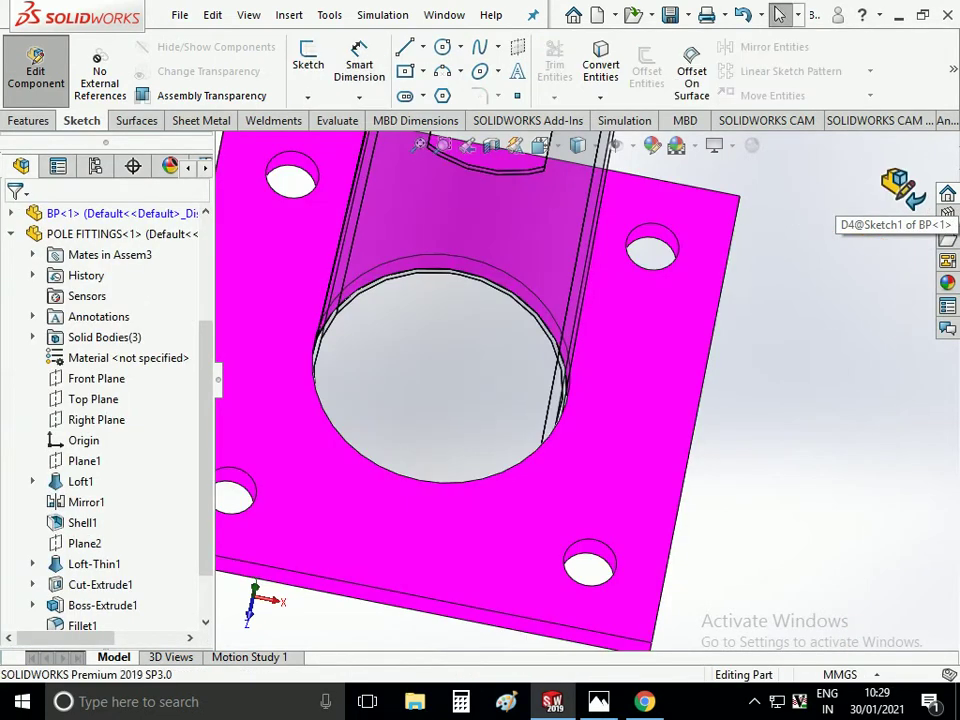
left_click(912, 196)
Show the assembly in Front view, Save All, and make a drawing from it
scroll(590, 378, "up", 5)
scroll(590, 378, "up", 5)
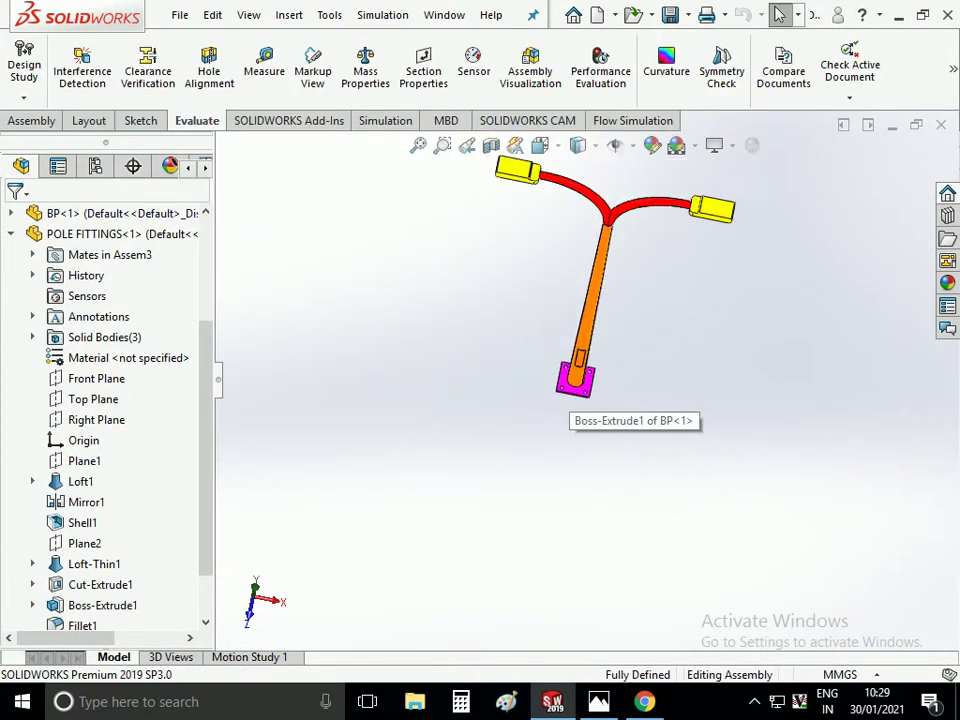
key("ctrl+1")
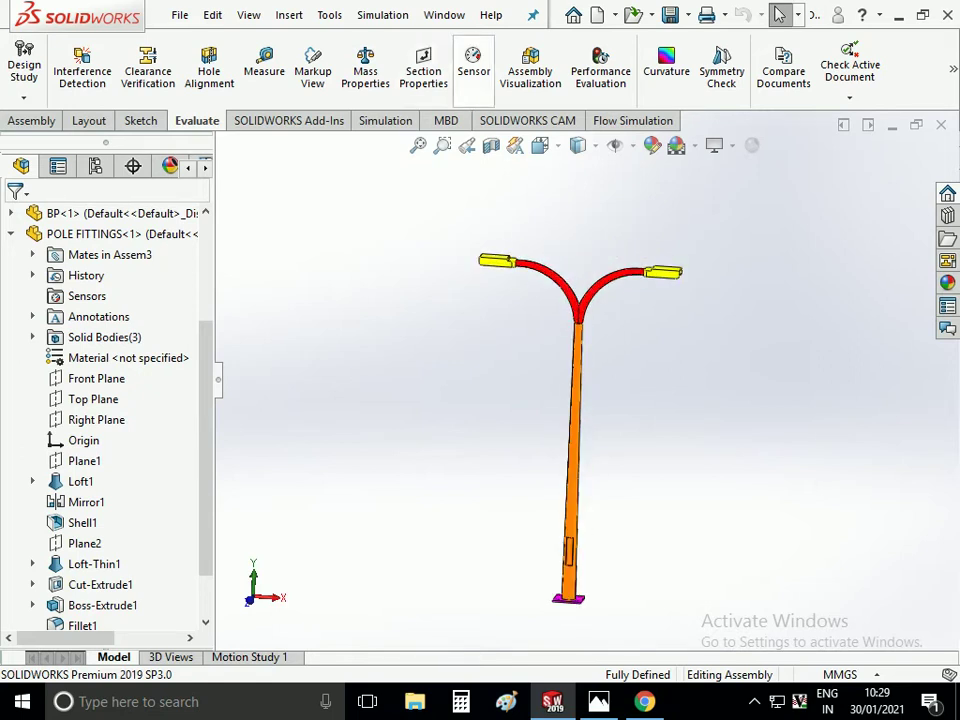
left_click(670, 14)
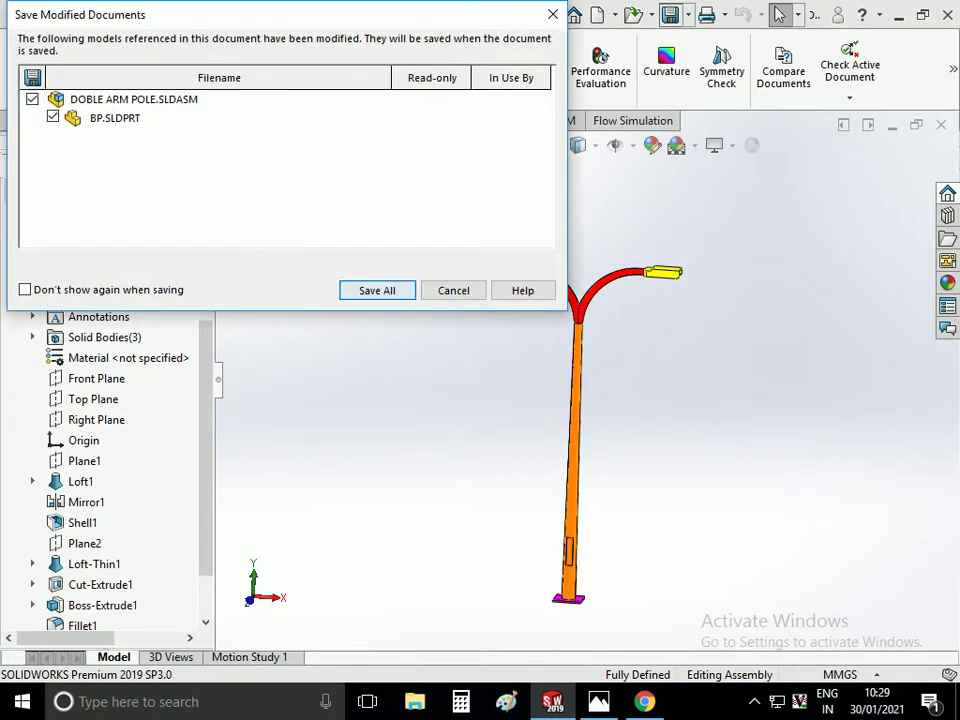
key("Return")
left_click(180, 14)
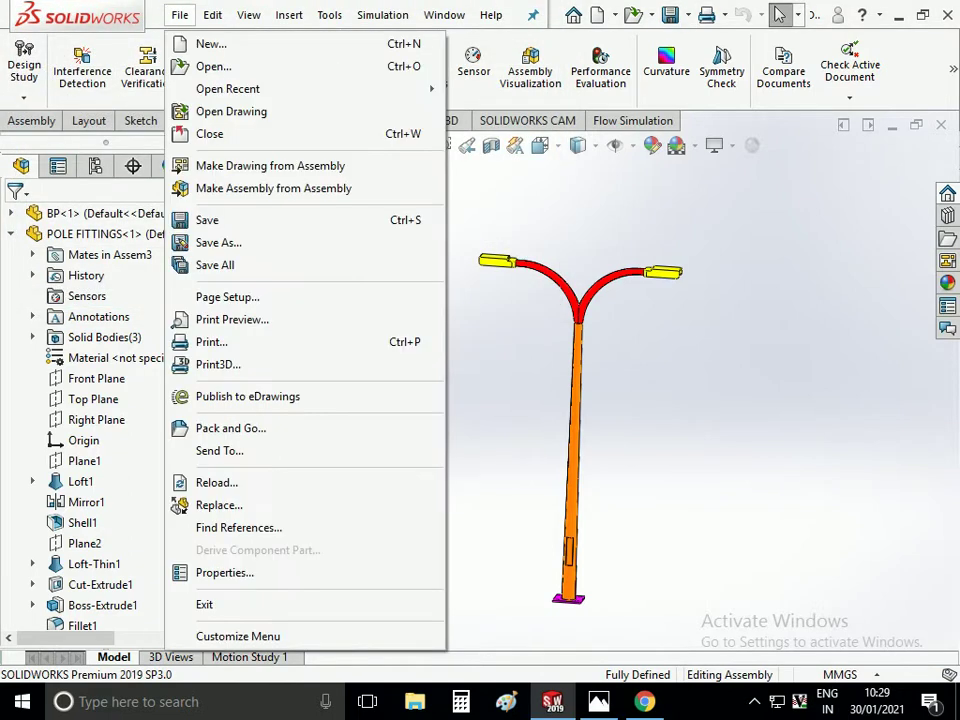
left_click(270, 165)
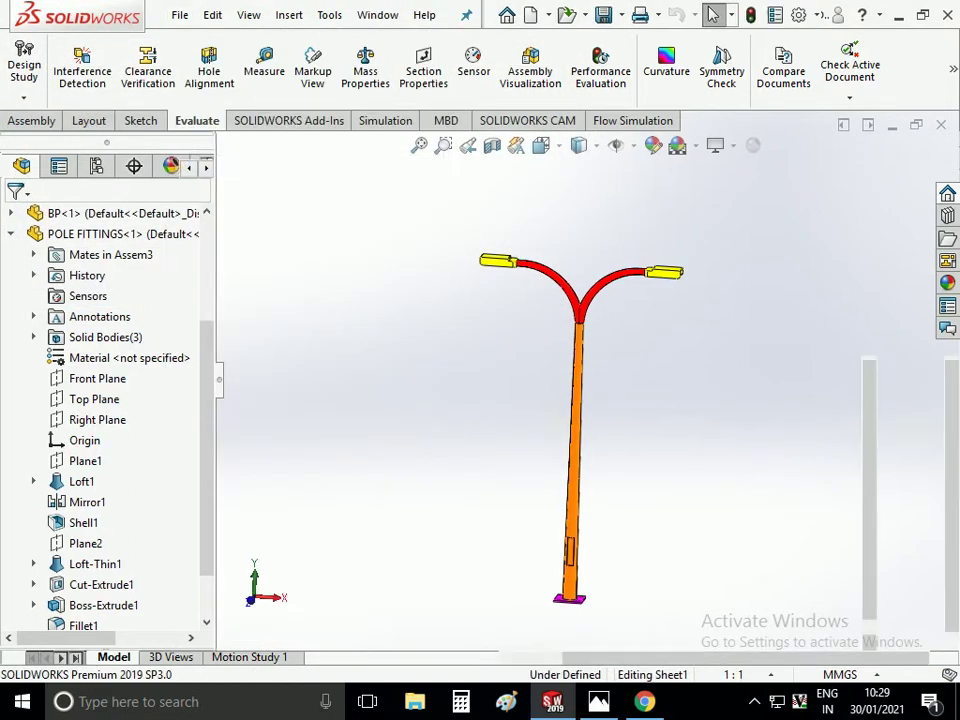
Use the A3 (ISO) standard sheet size for the drawing
left_click(282, 316)
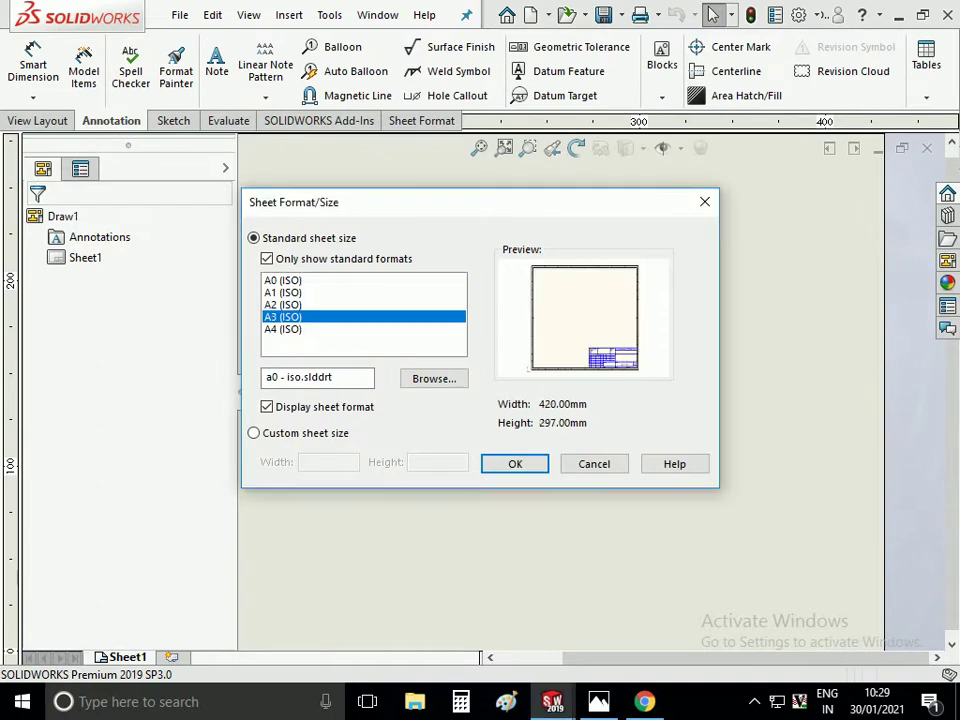
left_click(515, 463)
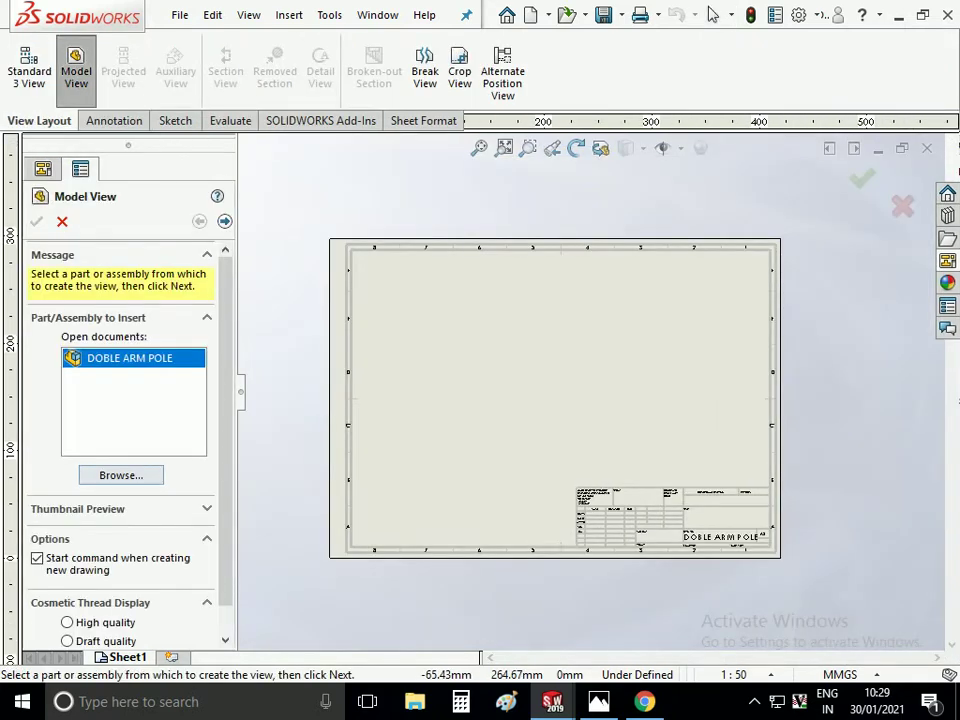
Browse to and open the DOBLE ARM POLE assembly as the view source
left_click(121, 475)
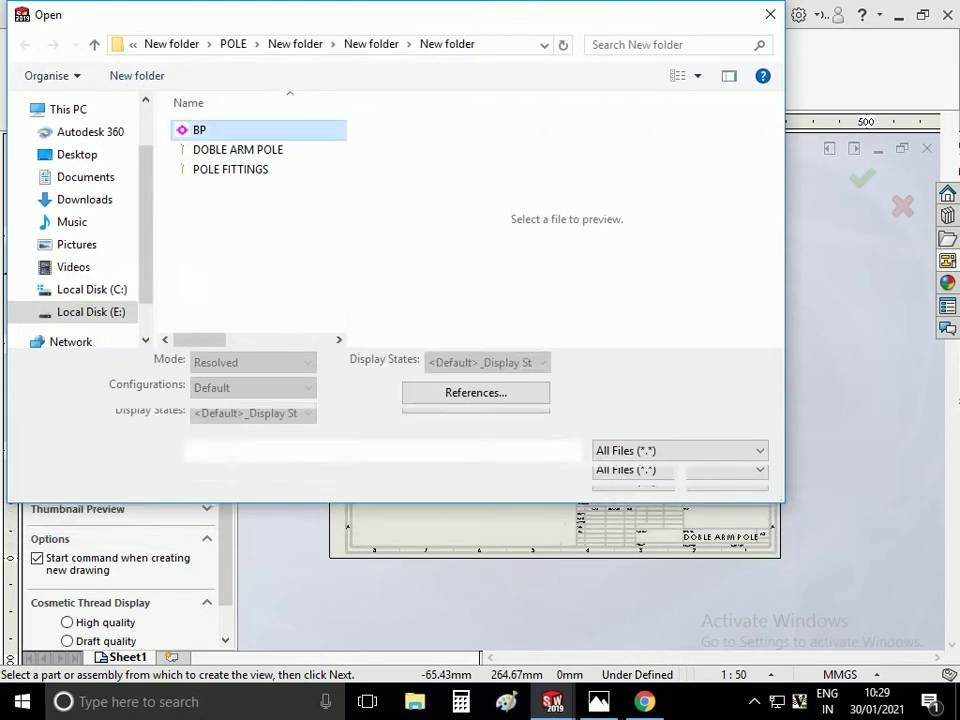
left_click(230, 169)
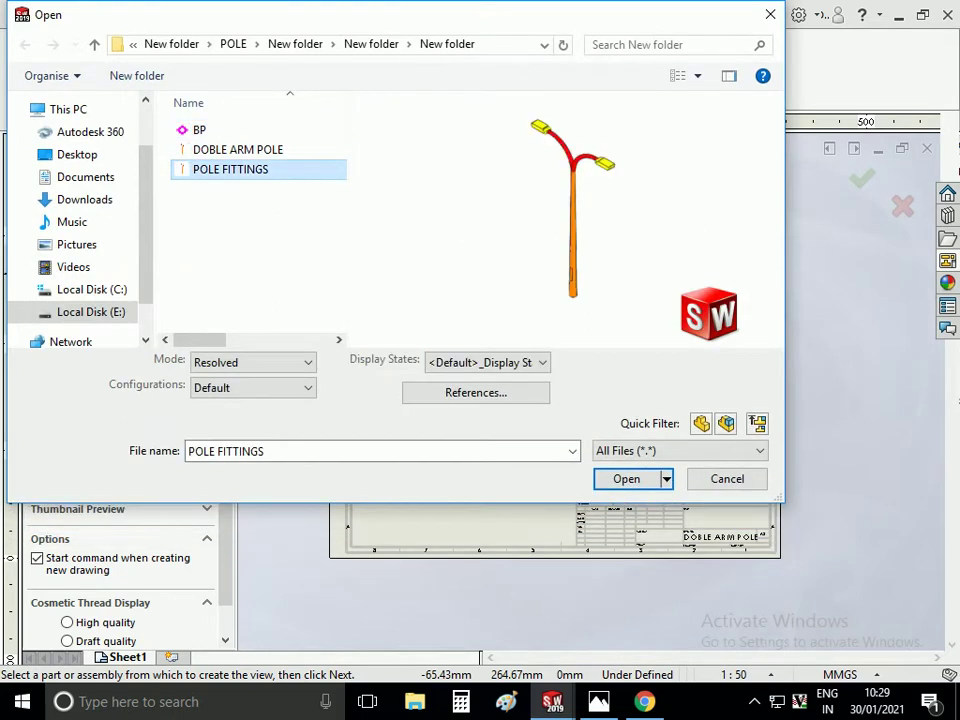
left_click(238, 149)
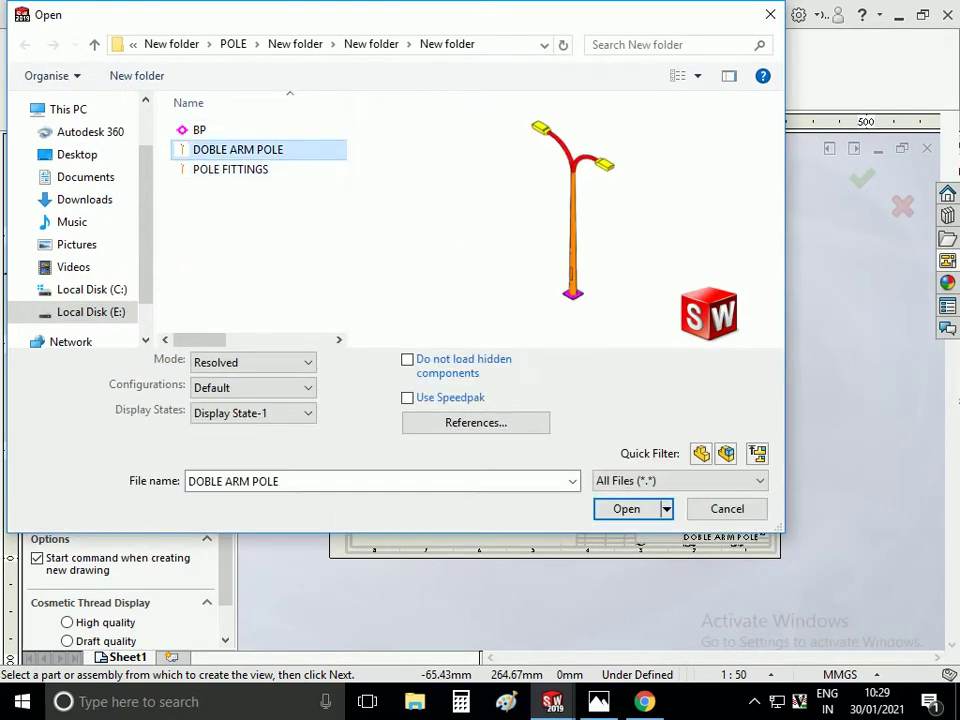
key("Return")
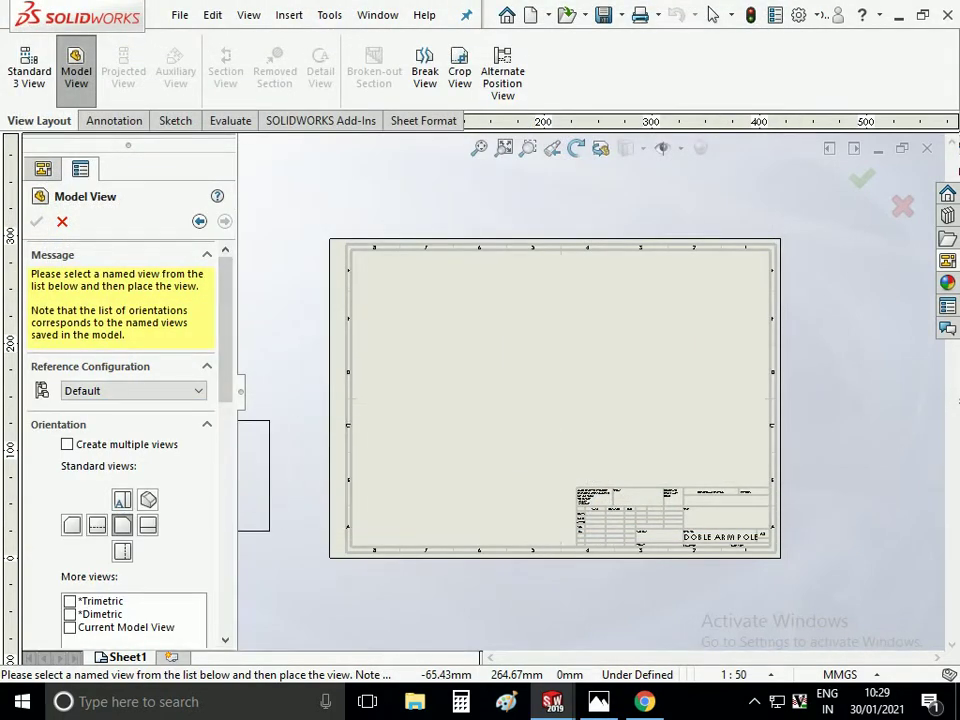
Enable multiple views, set a custom 1:20 scale, and place the views
left_click(67, 444)
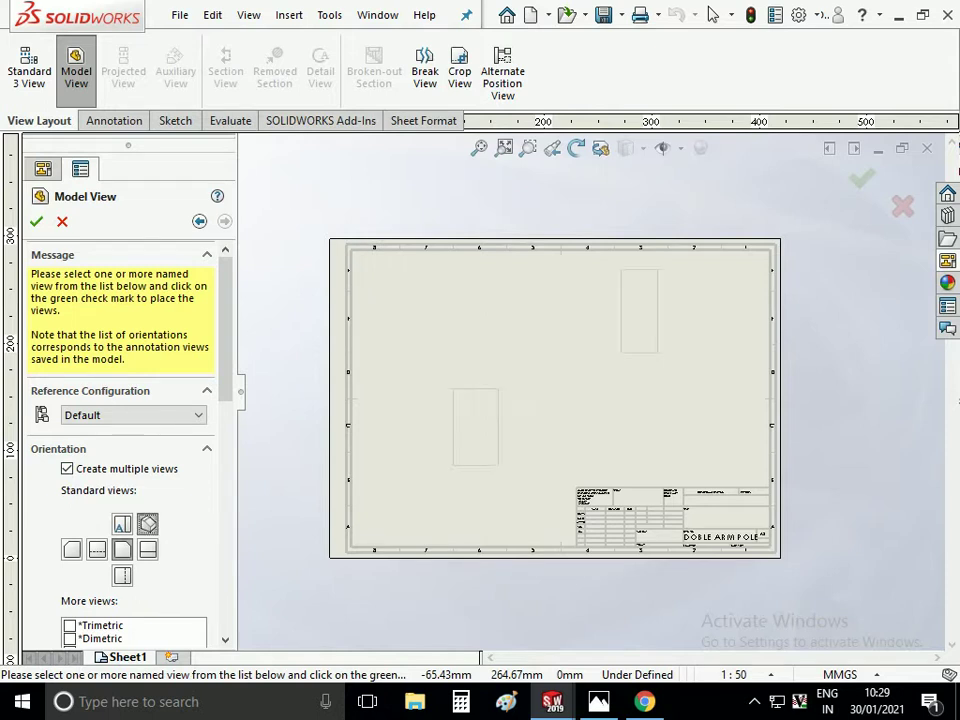
scroll(120, 400, "down", 5)
scroll(120, 400, "down", 5)
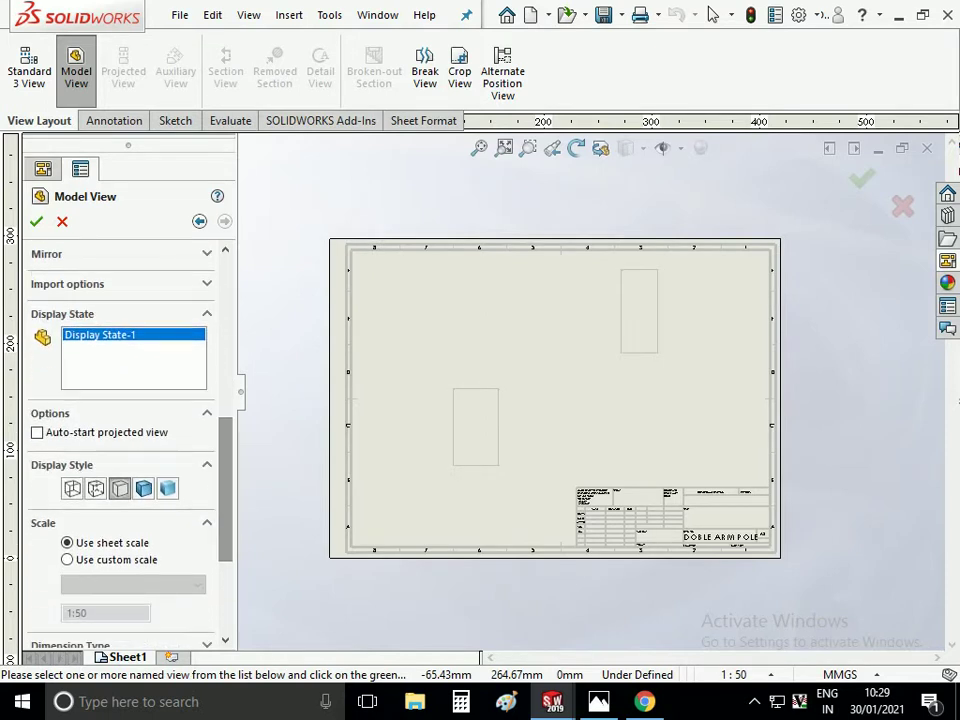
left_click(67, 559)
left_click(133, 584)
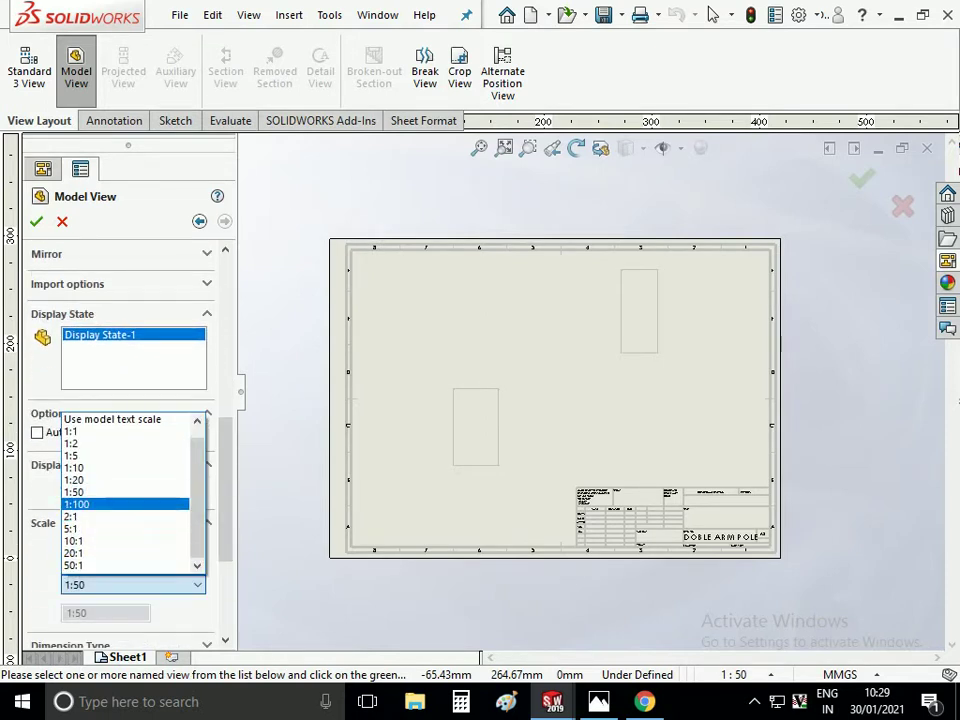
left_click(86, 478)
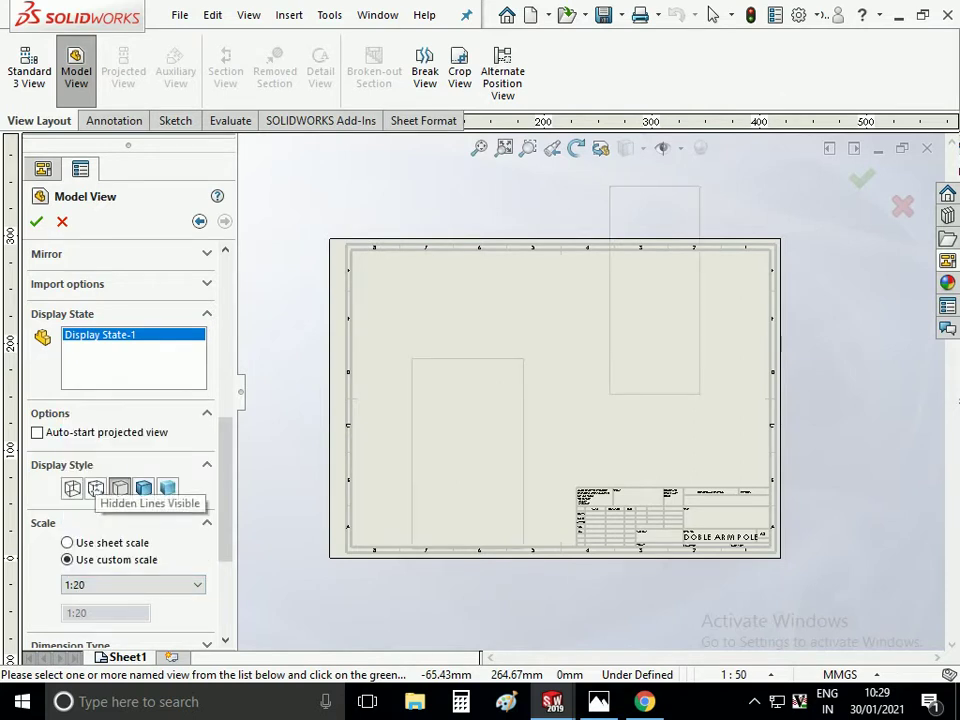
left_click(119, 487)
left_click(36, 221)
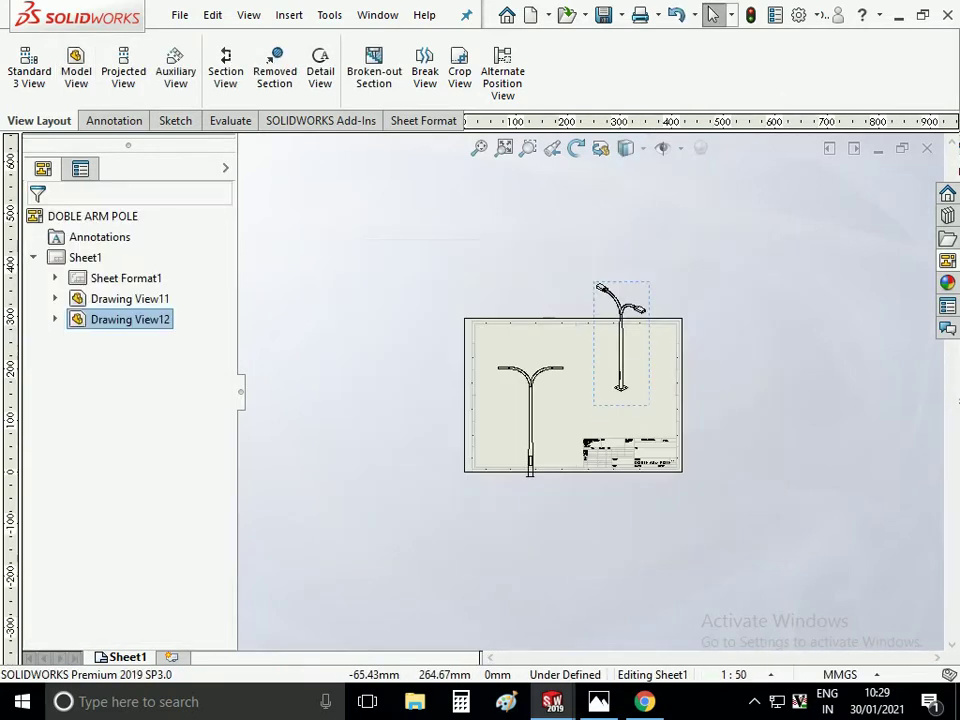
Move the isometric view right of the sheet and switch the front view to a user-defined scale
left_click_drag(621, 345, 758, 330)
left_click(550, 400)
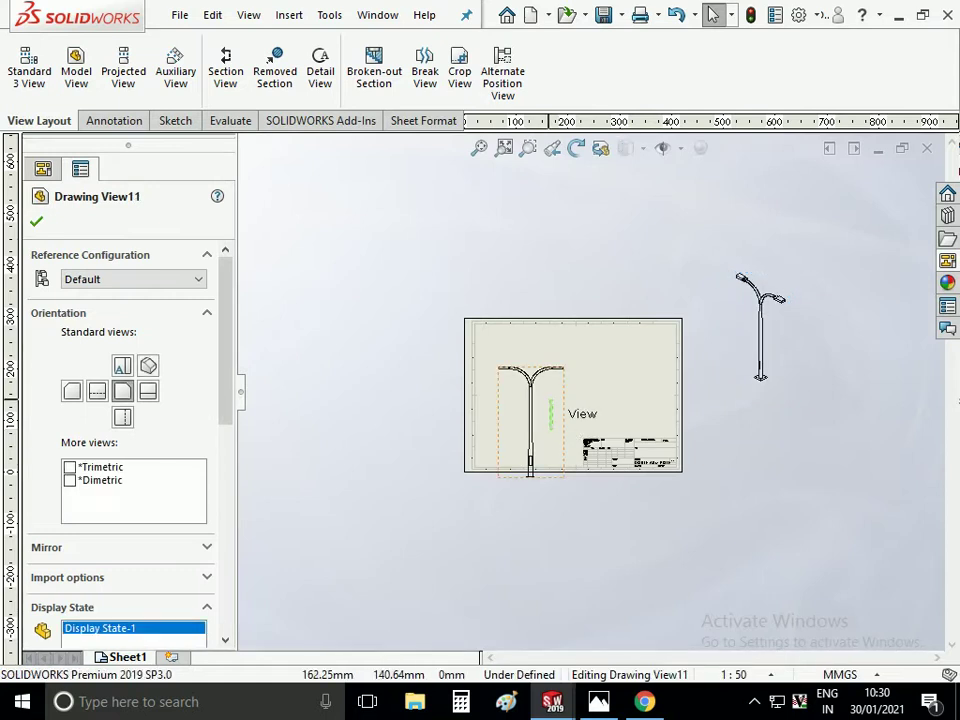
scroll(514, 381, "down", 3)
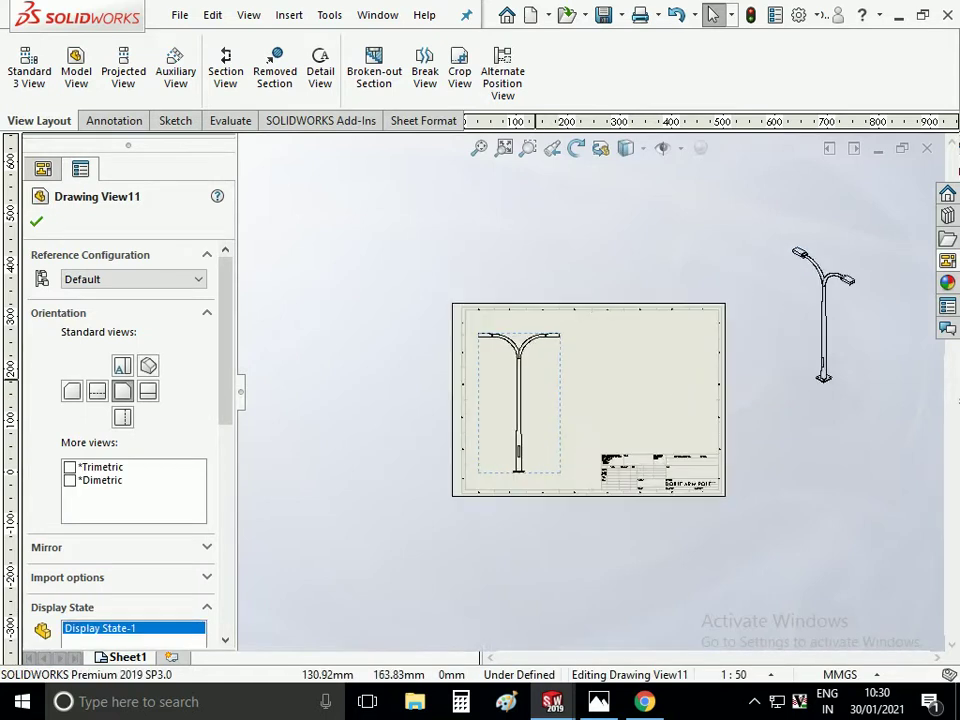
scroll(130, 450, "down", 8)
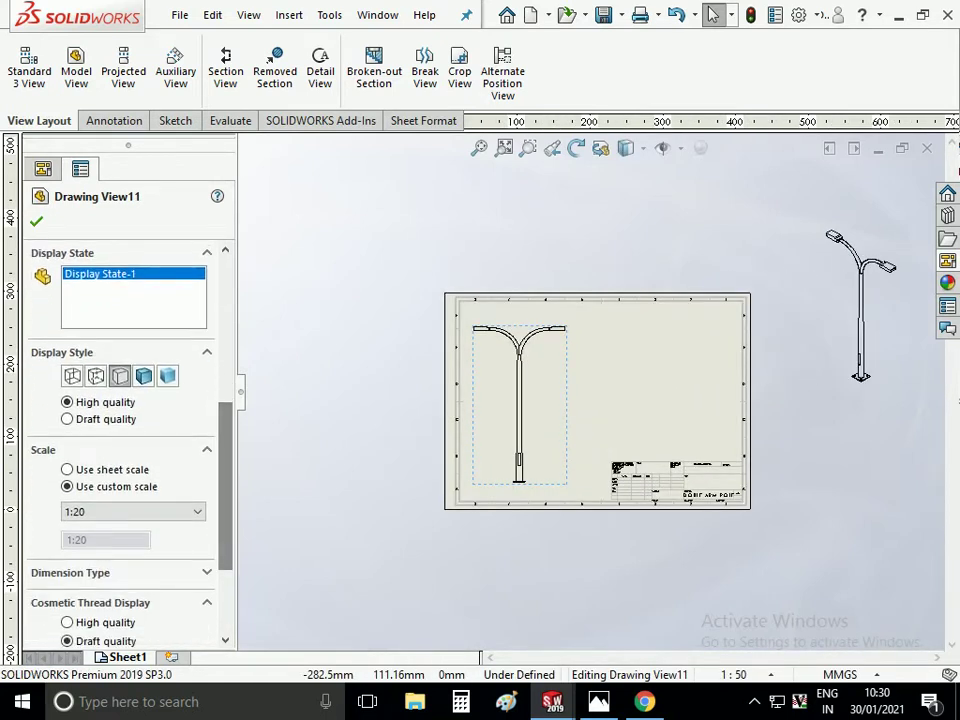
left_click(133, 511)
key("Up")
key("Up")
key("Return")
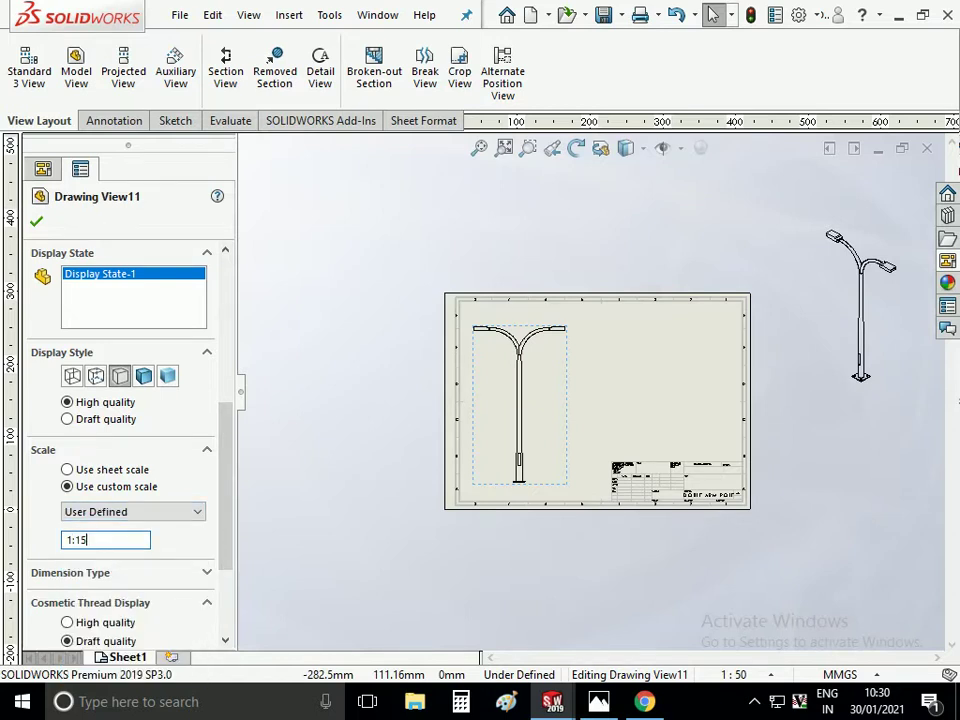
Set the front view's custom scale to 1:18 and start a centerline on the pole
key("Return")
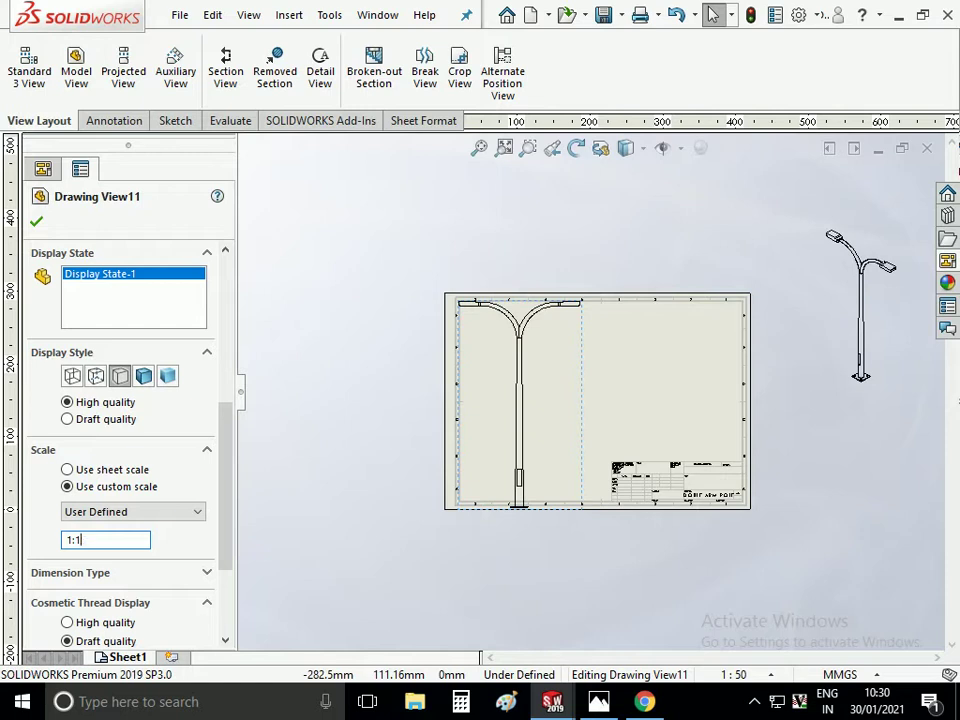
type("7")
key("Return")
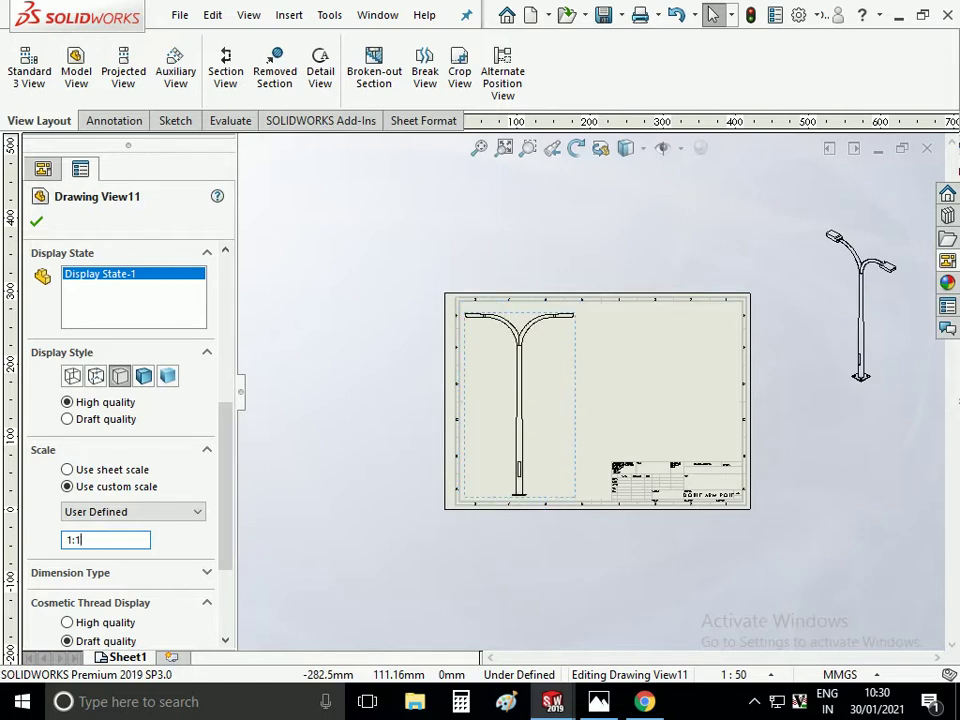
type("8")
key("Return")
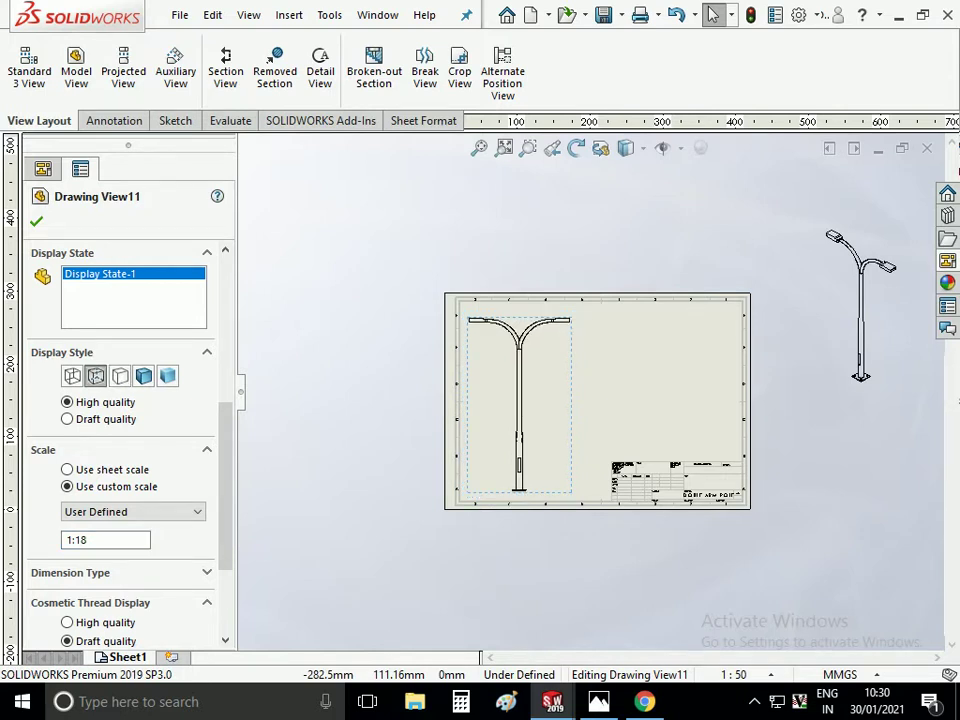
scroll(588, 407, "up", 3)
key("Return")
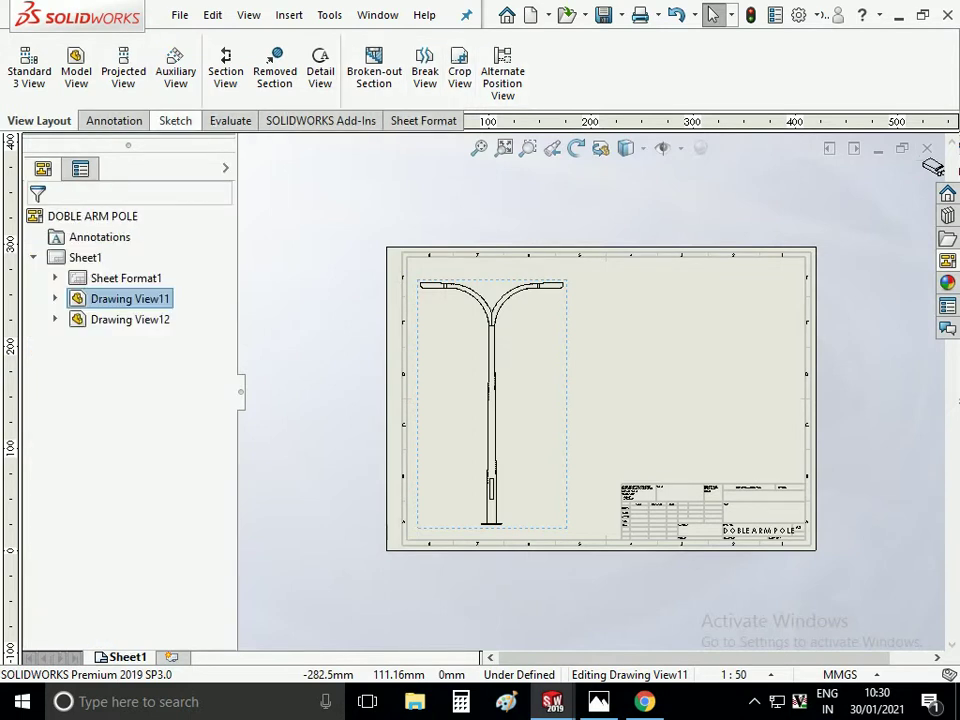
left_click(114, 120)
left_click(736, 71)
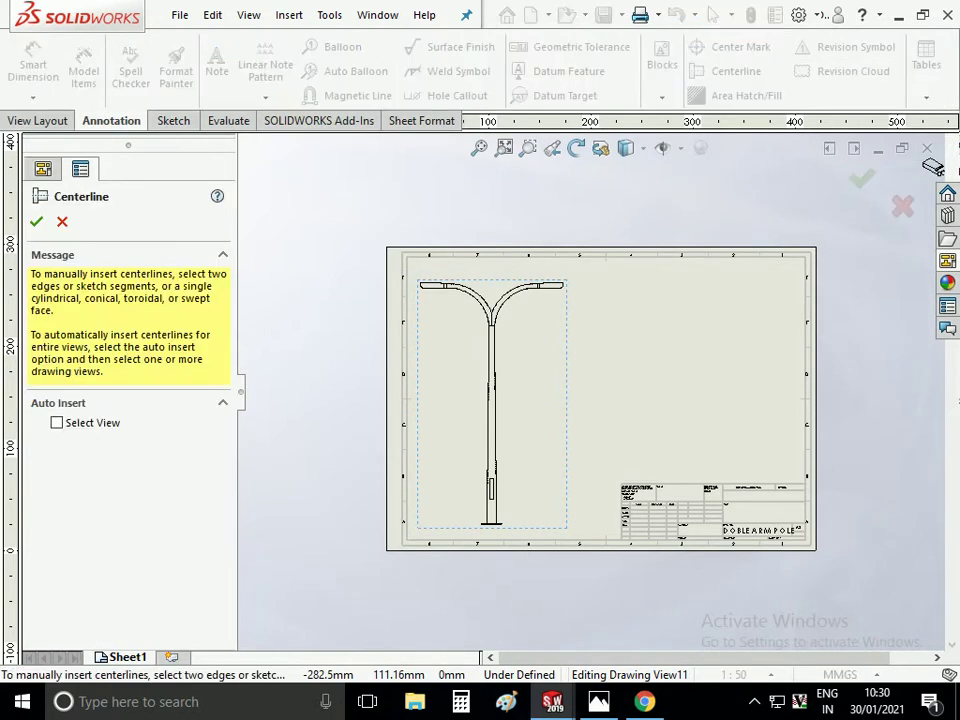
Pick both pole shaft edges for a centerline, then clear the failed picks
scroll(477, 433, "down", 5)
scroll(490, 410, "down", 2)
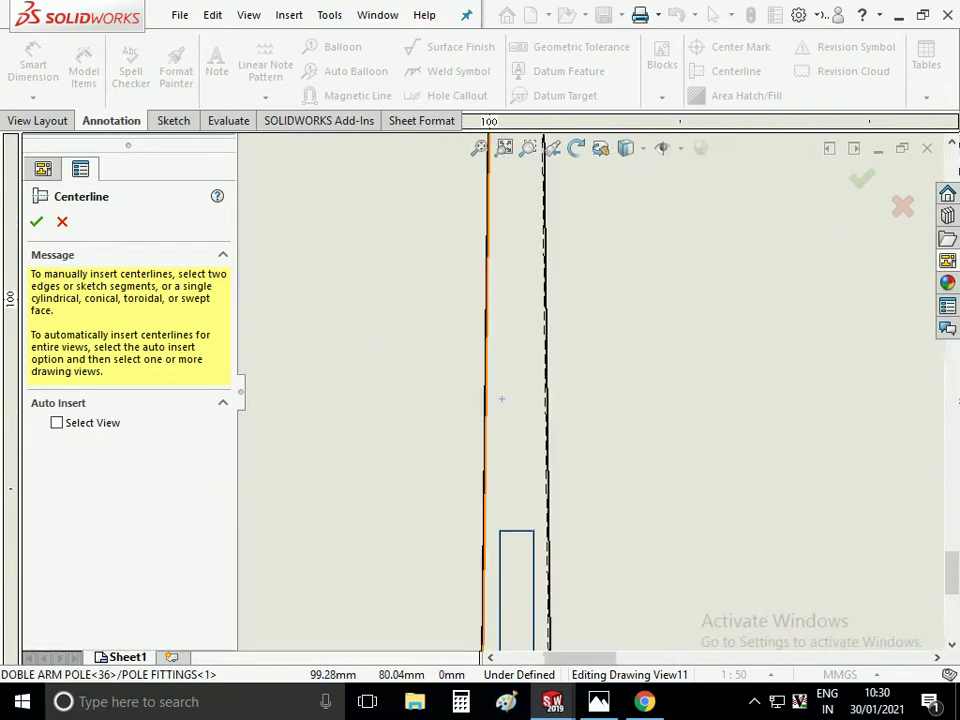
scroll(520, 370, "down", 2)
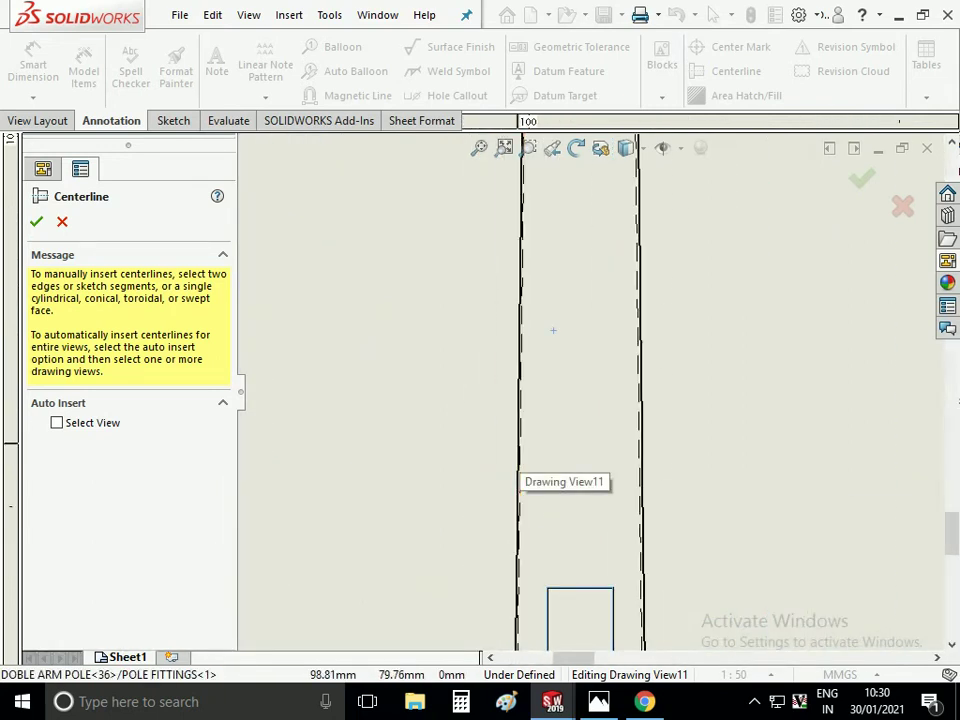
left_click(519, 468)
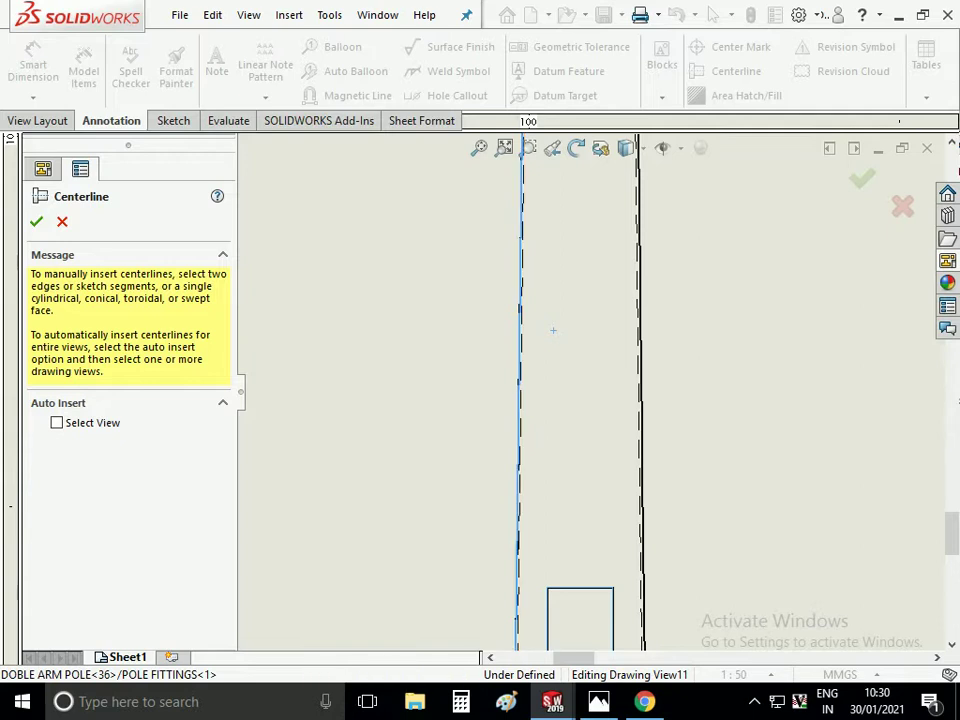
left_click(640, 490)
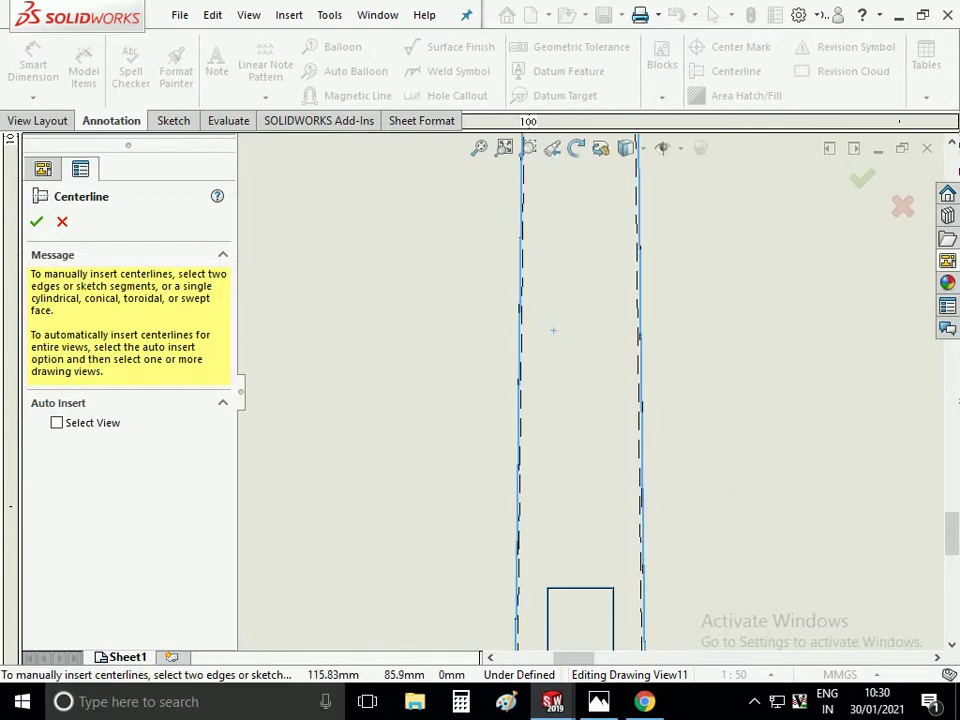
left_click(62, 221)
Retry the centerline by picking both opposite edges of the pole shaft
left_click(736, 71)
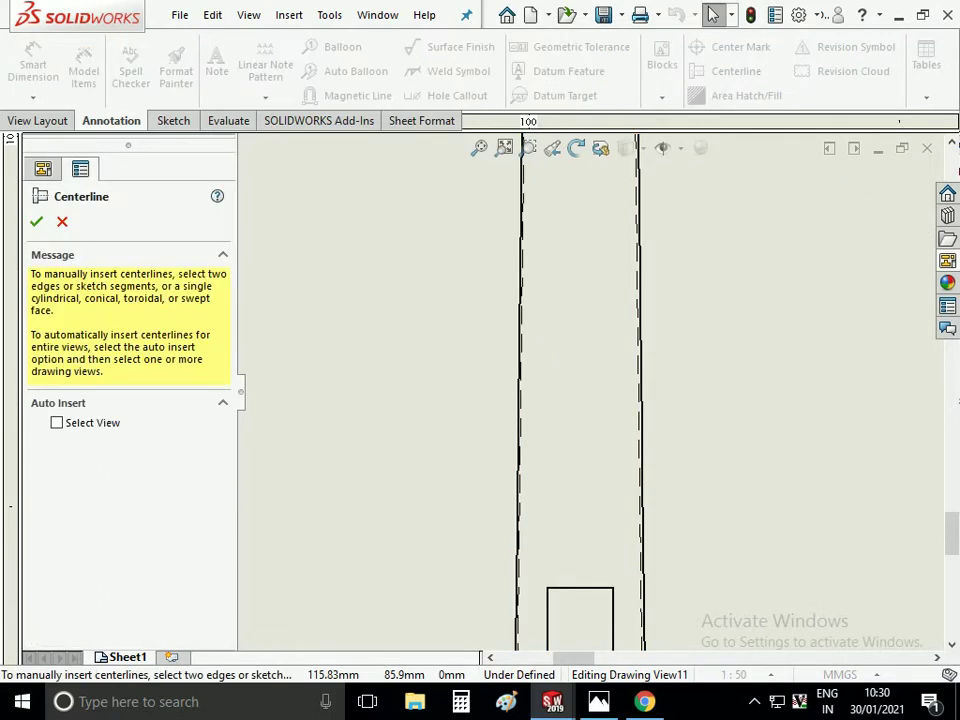
scroll(441, 561, "down", 2)
left_click(562, 548)
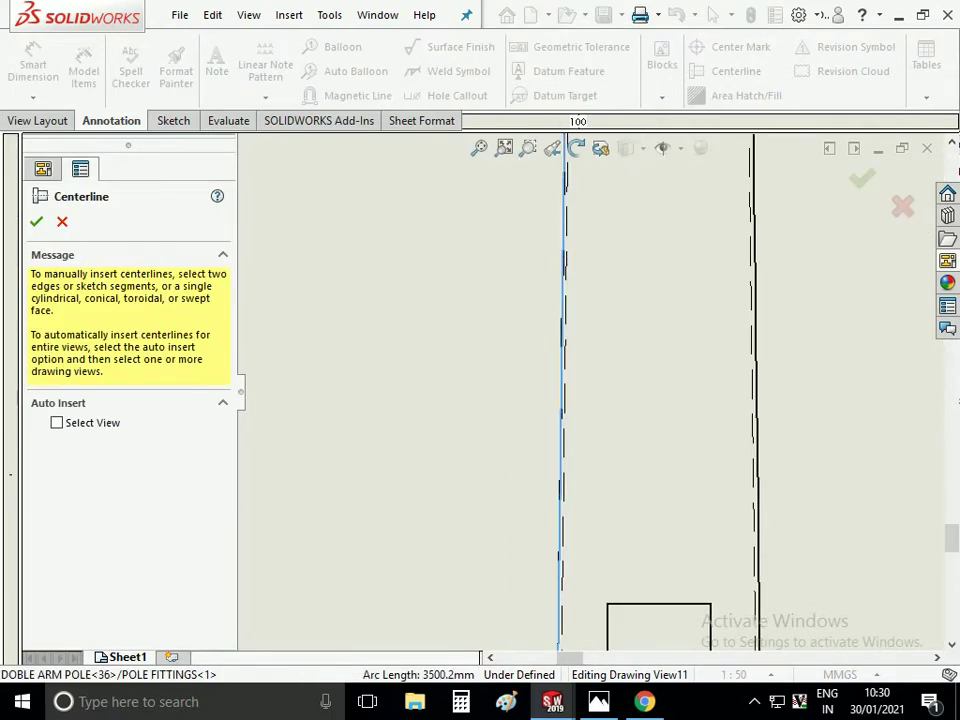
left_click(757, 538)
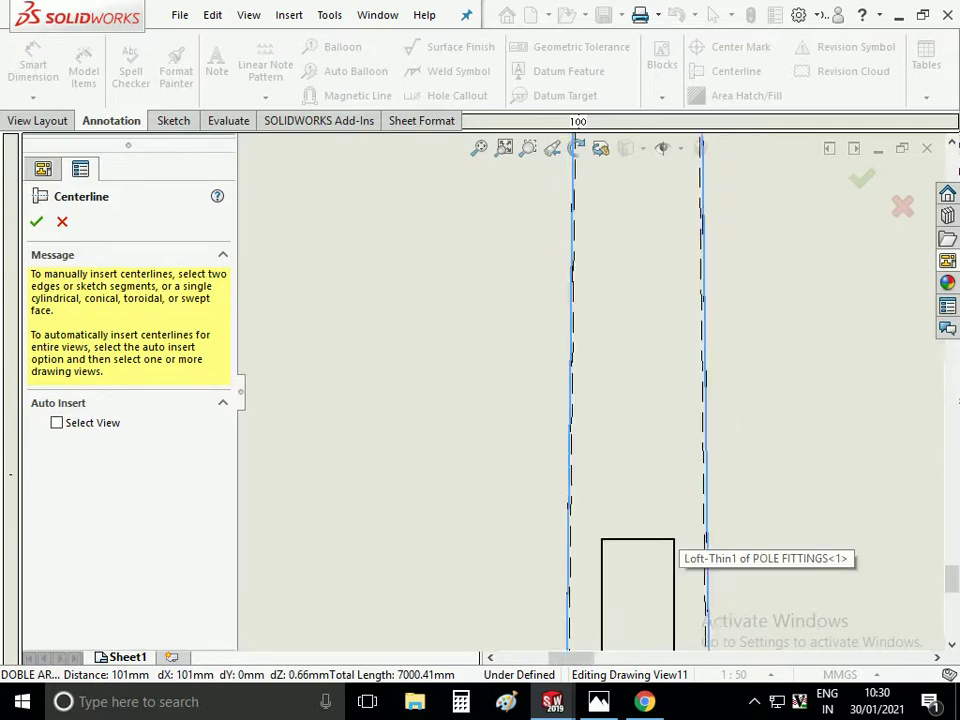
scroll(588, 388, "down", 2)
scroll(588, 388, "down", 3)
Cancel the centerline and switch to Smart Dimension on the pole view
key("Escape")
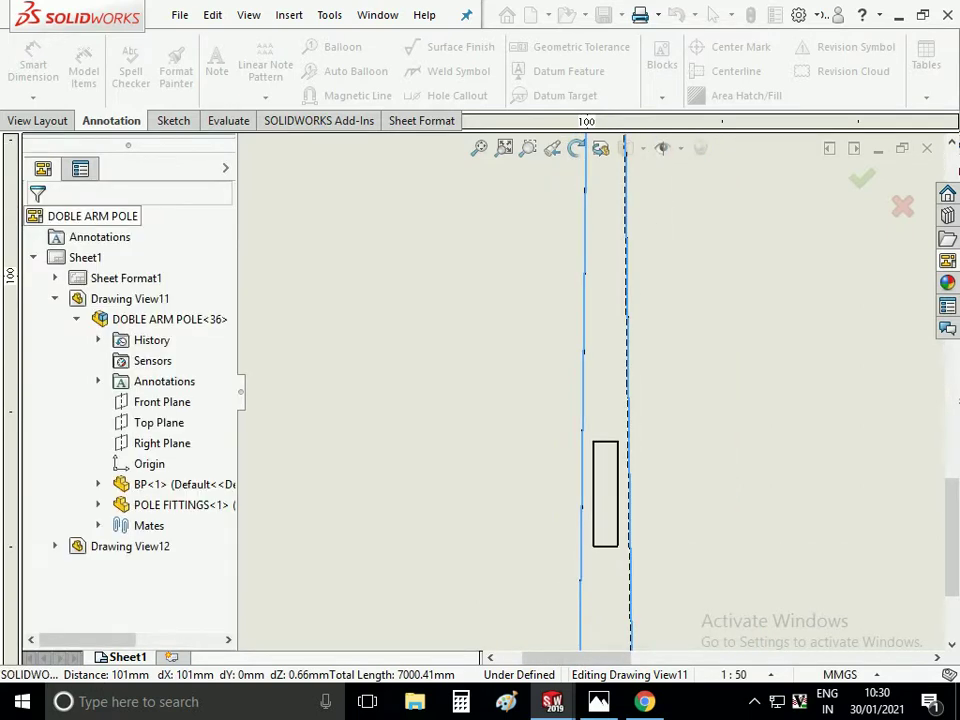
left_click(33, 65)
scroll(590, 390, "down", 2)
scroll(590, 390, "up", 2)
scroll(604, 590, "down", 2)
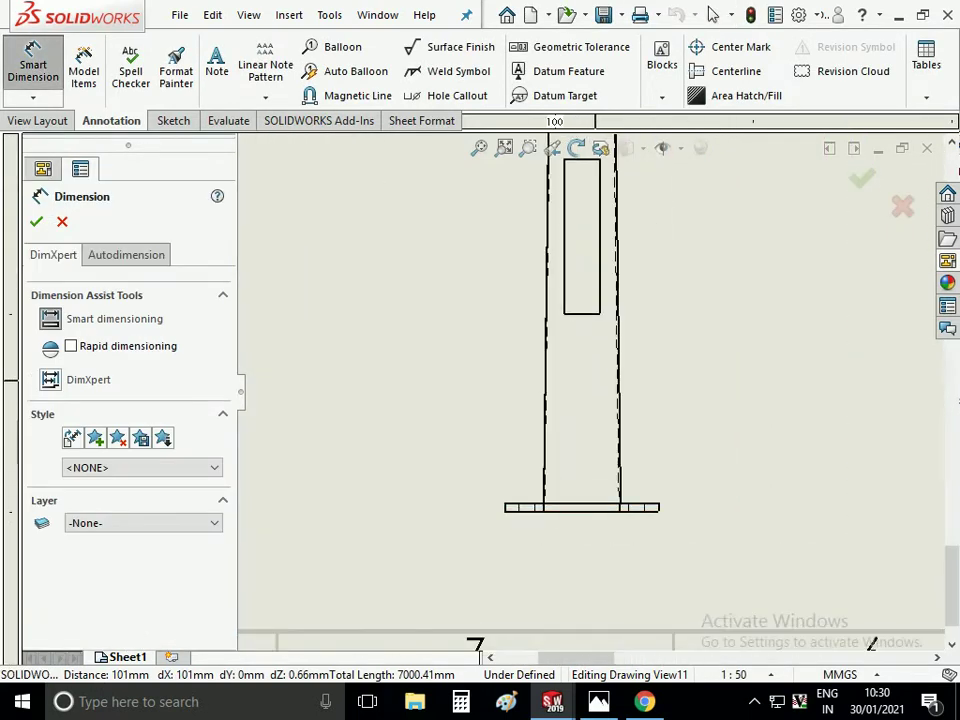
Dimension the base plate width as 350 beside the base
left_click(582, 507)
scroll(600, 560, "up", 2)
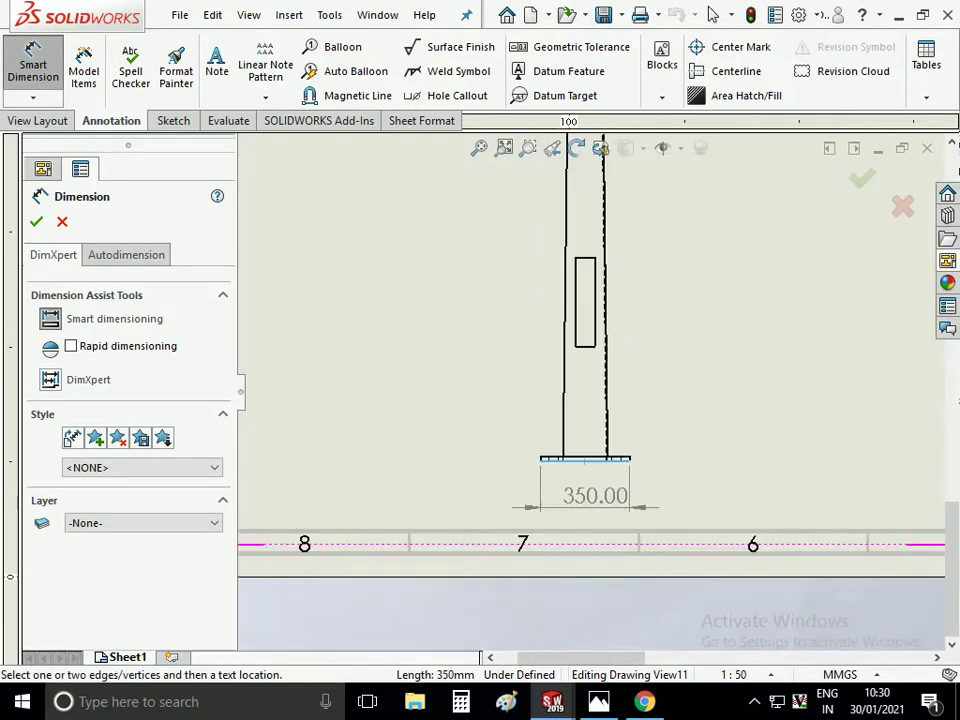
left_click(692, 480)
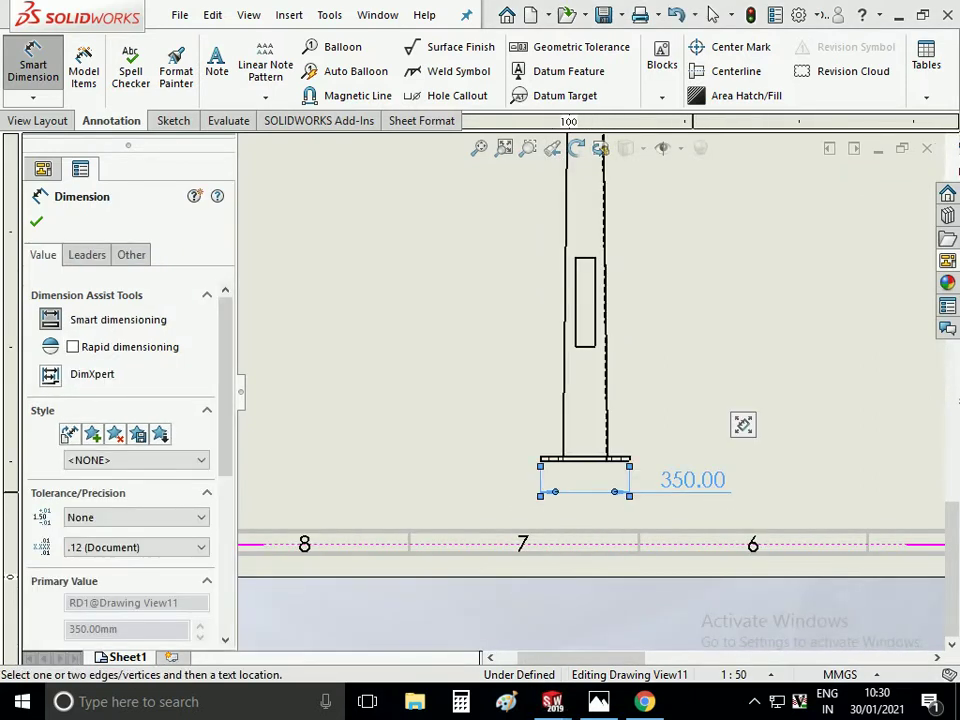
key("Escape")
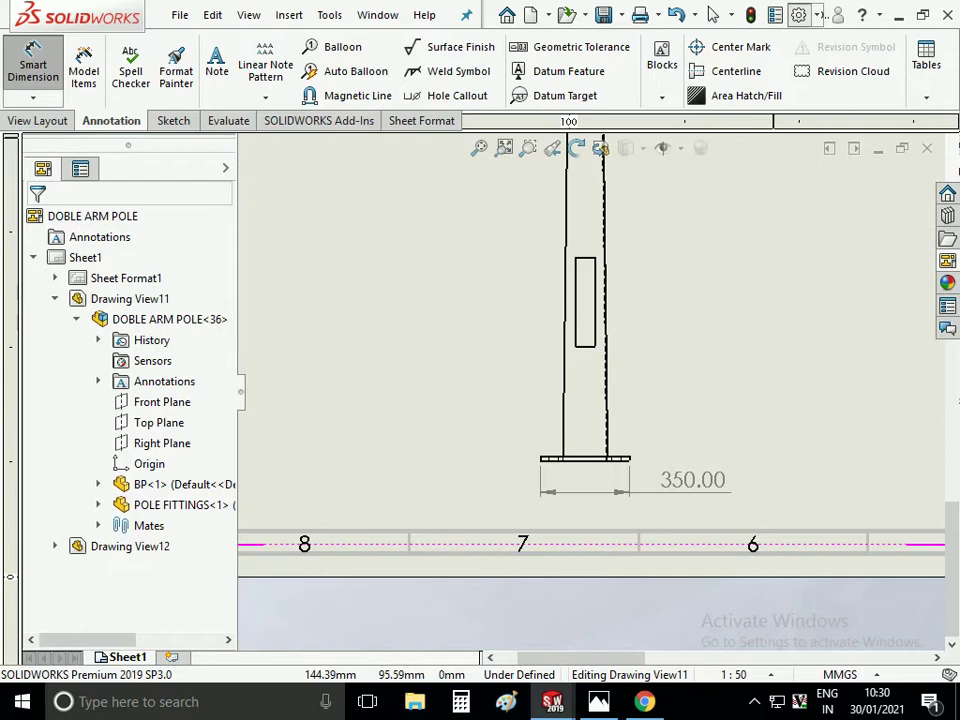
Set the drawing's dimension text to 14 points and primary precision to None
left_click(799, 15)
left_click(209, 93)
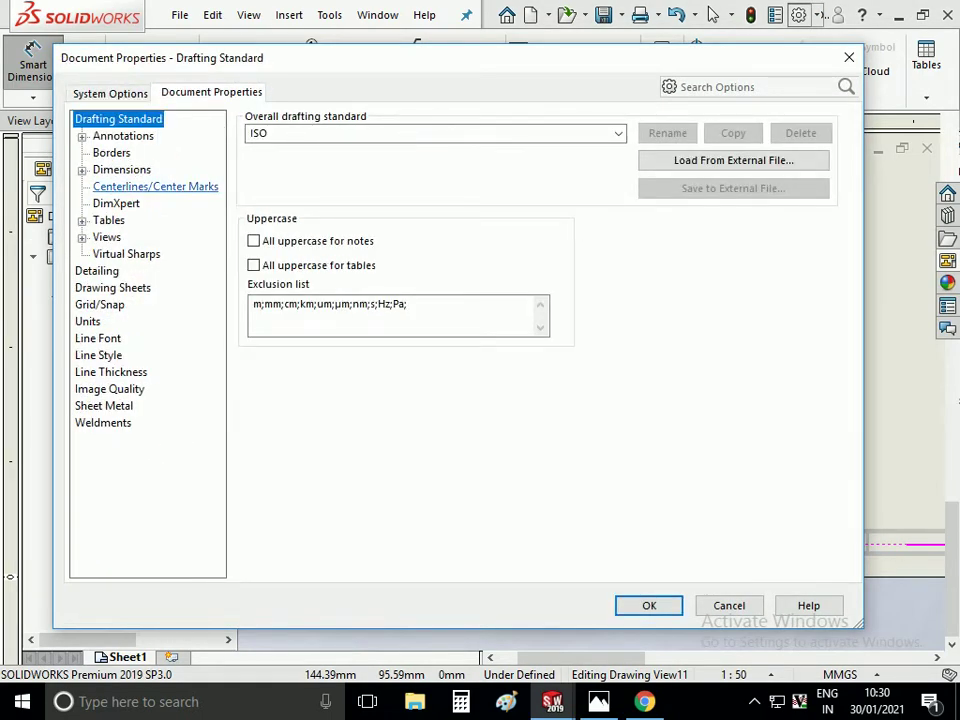
left_click(121, 169)
key("Tab")
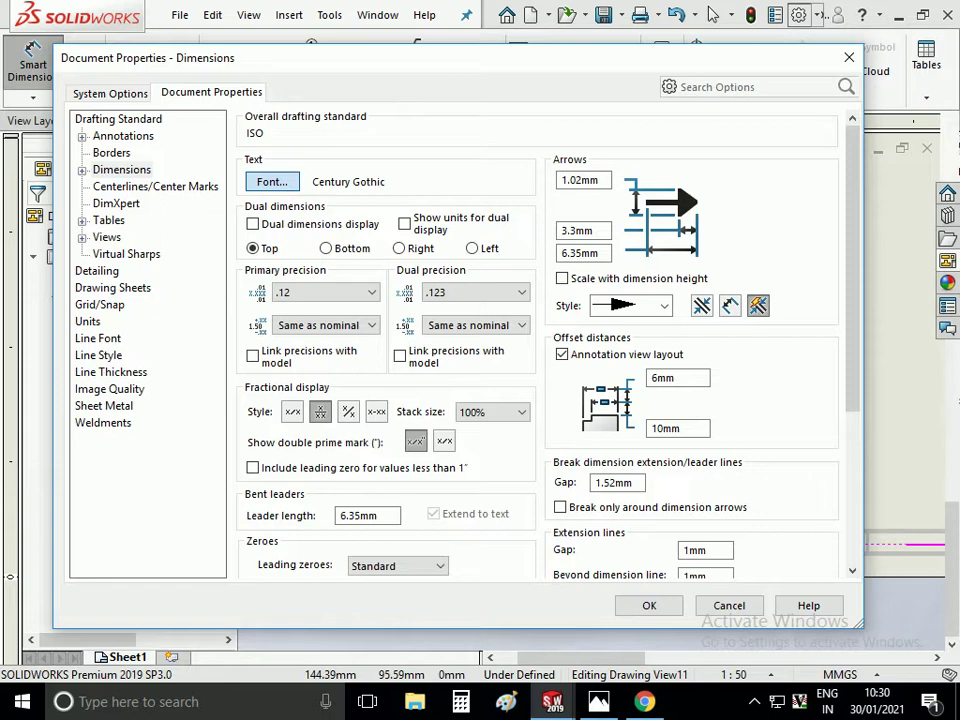
key("Return")
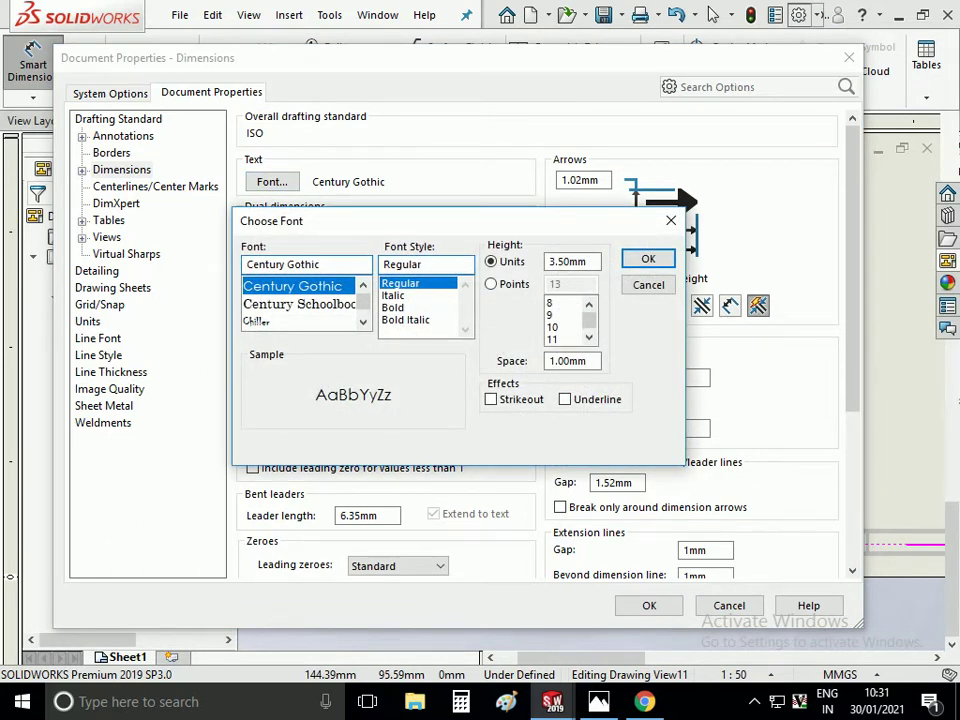
left_click(491, 284)
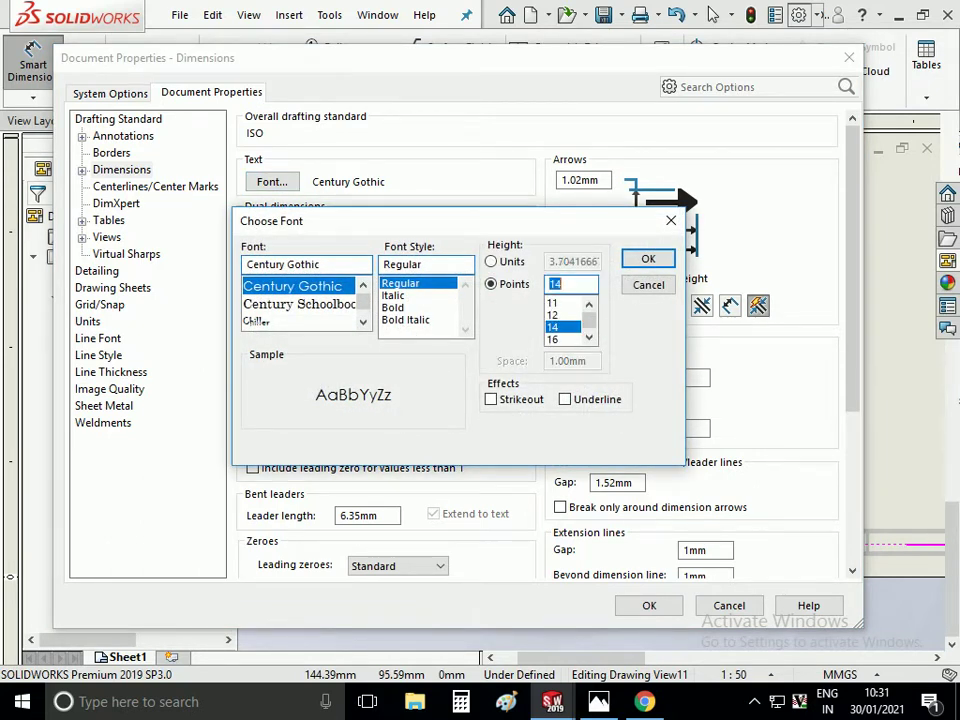
key("Return")
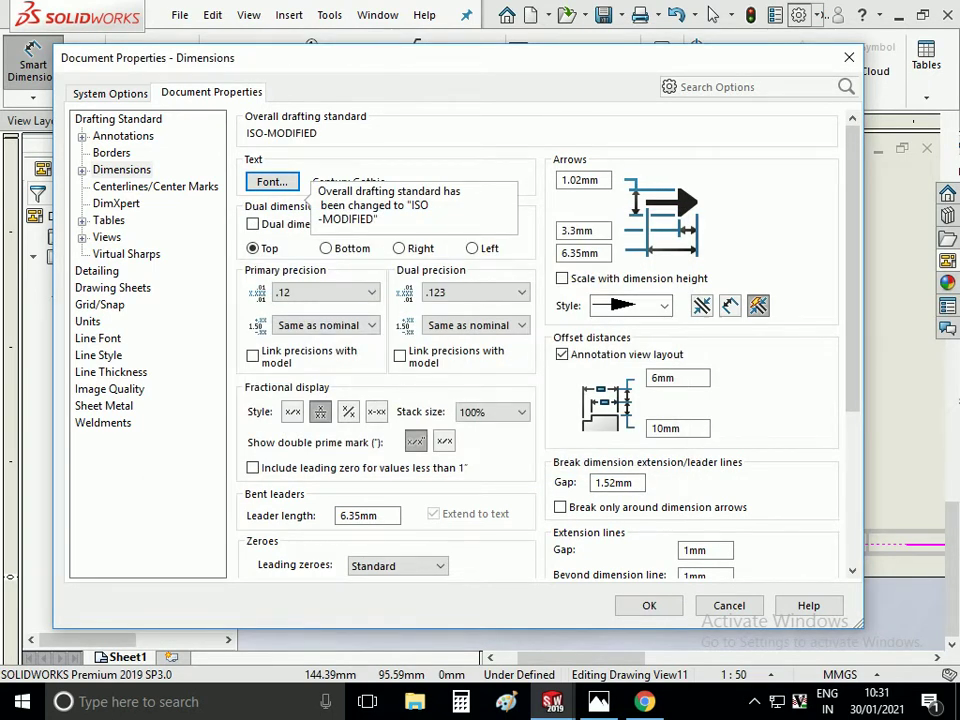
left_click(325, 292)
left_click(325, 306)
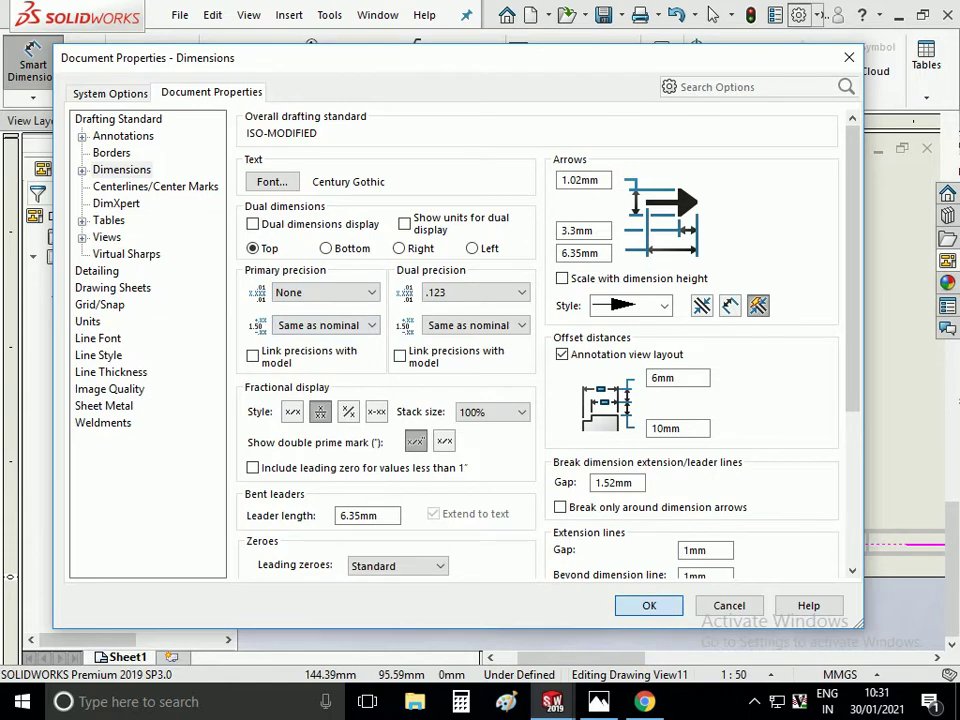
key("Return")
left_click(672, 479)
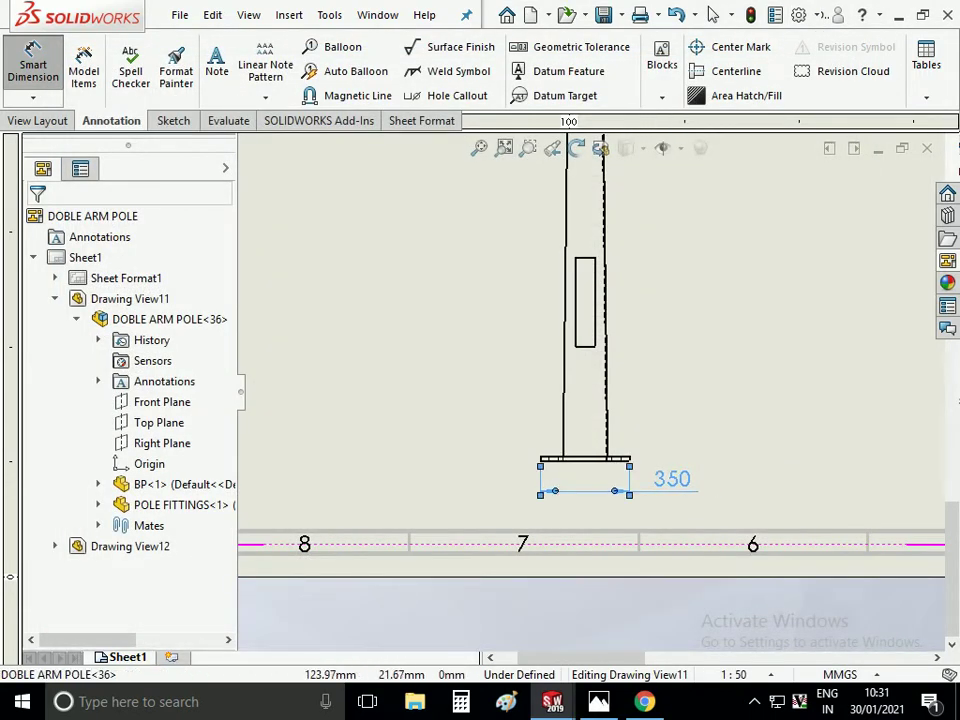
Create a new drawing layer, Layer1, coloured magenta
right_click(662, 478)
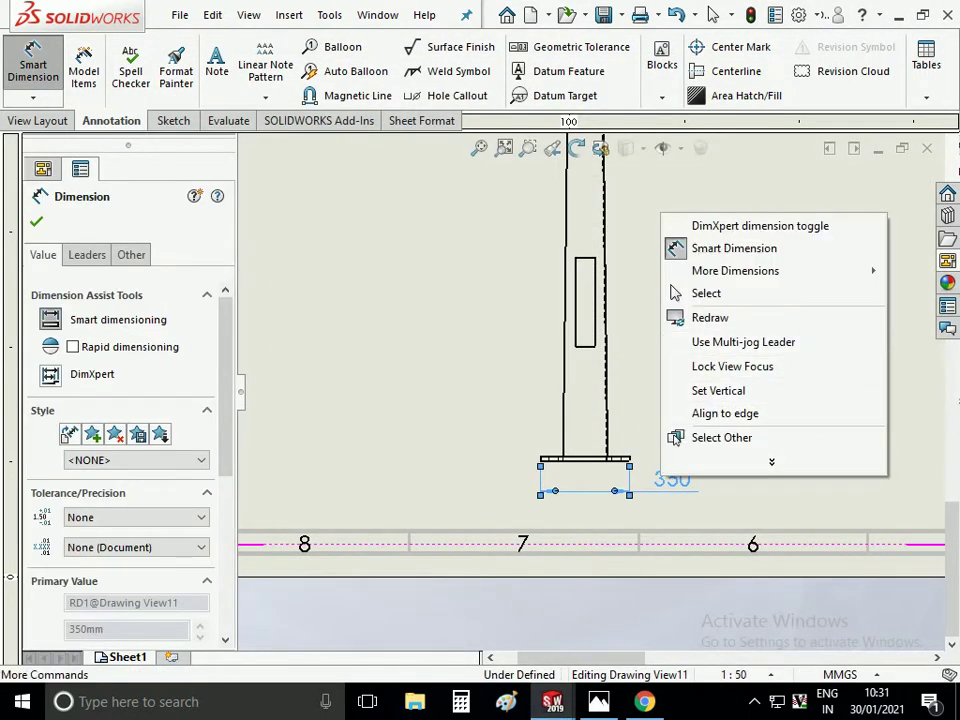
left_click(675, 292)
right_click(684, 486)
left_click(748, 450)
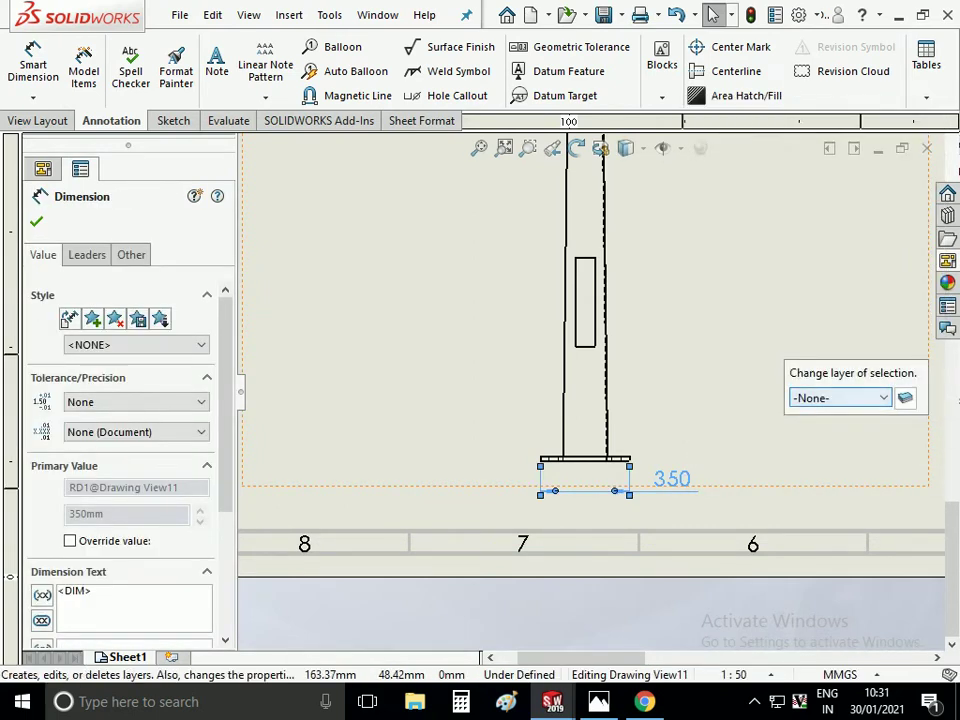
left_click(905, 397)
left_click(663, 147)
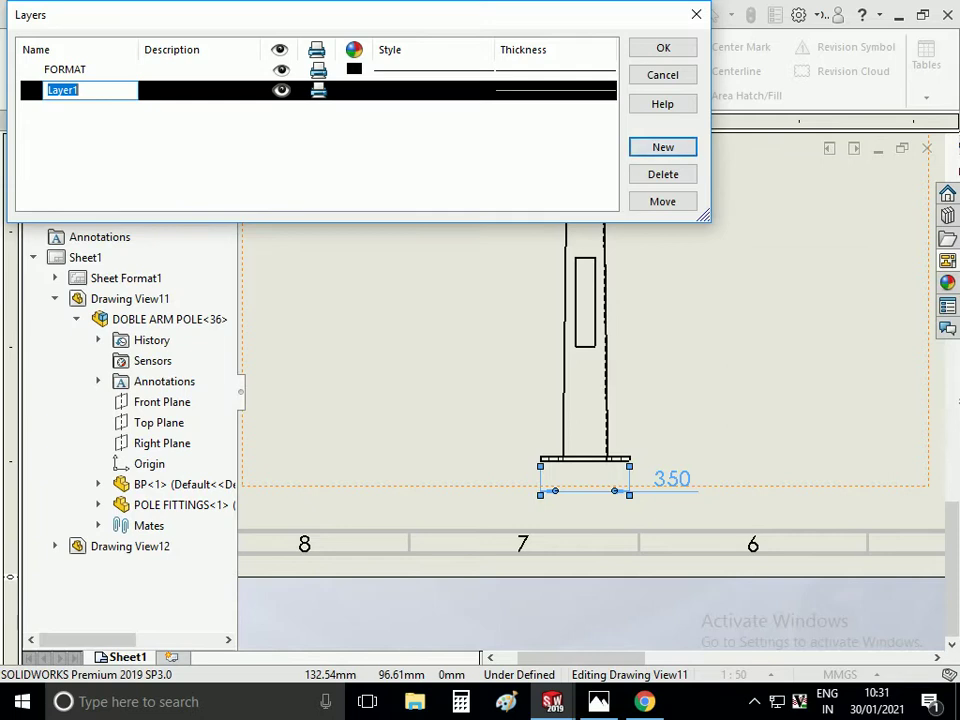
left_click(354, 89)
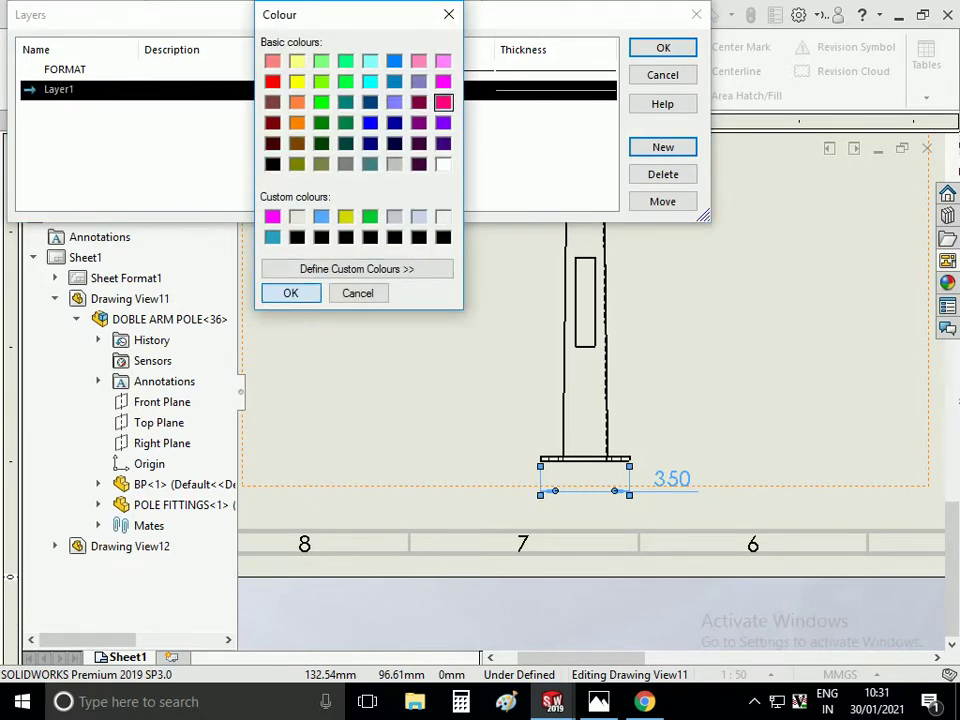
key("Return")
key("Return")
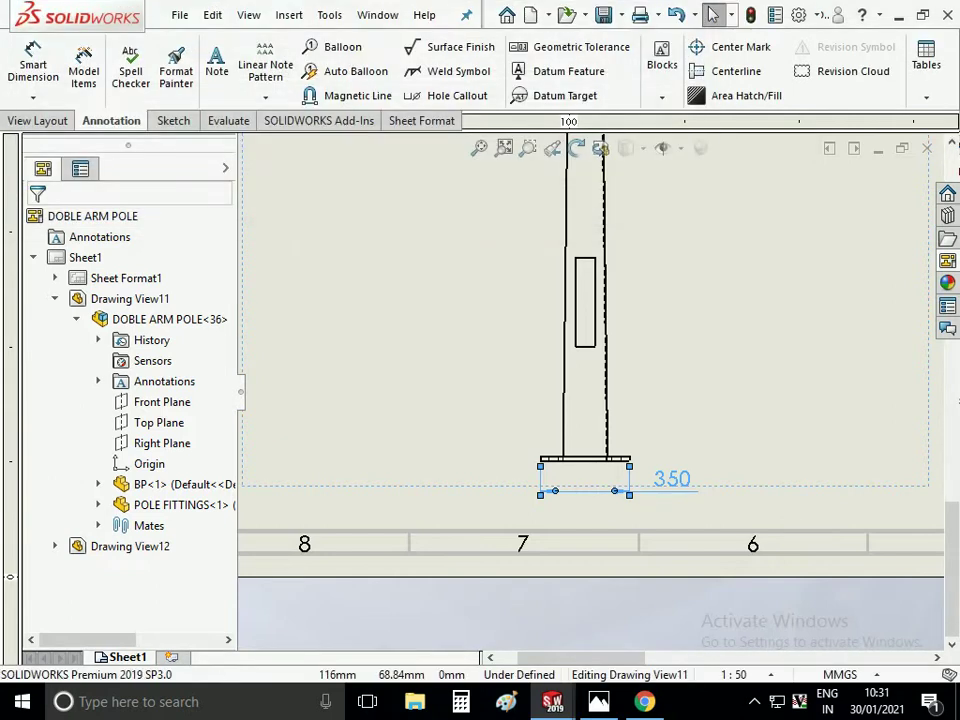
Move the 350 base dimension onto Layer1 and fit the whole sheet in view
right_click(672, 478)
left_click(720, 446)
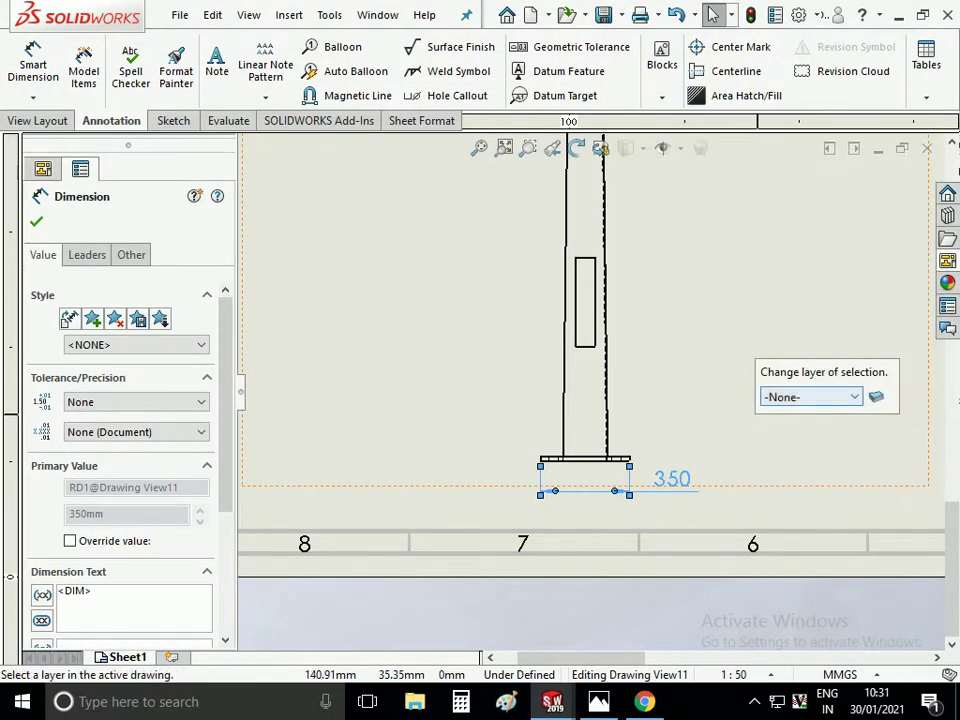
left_click(811, 397)
left_click(779, 458)
left_click(400, 300)
key("f")
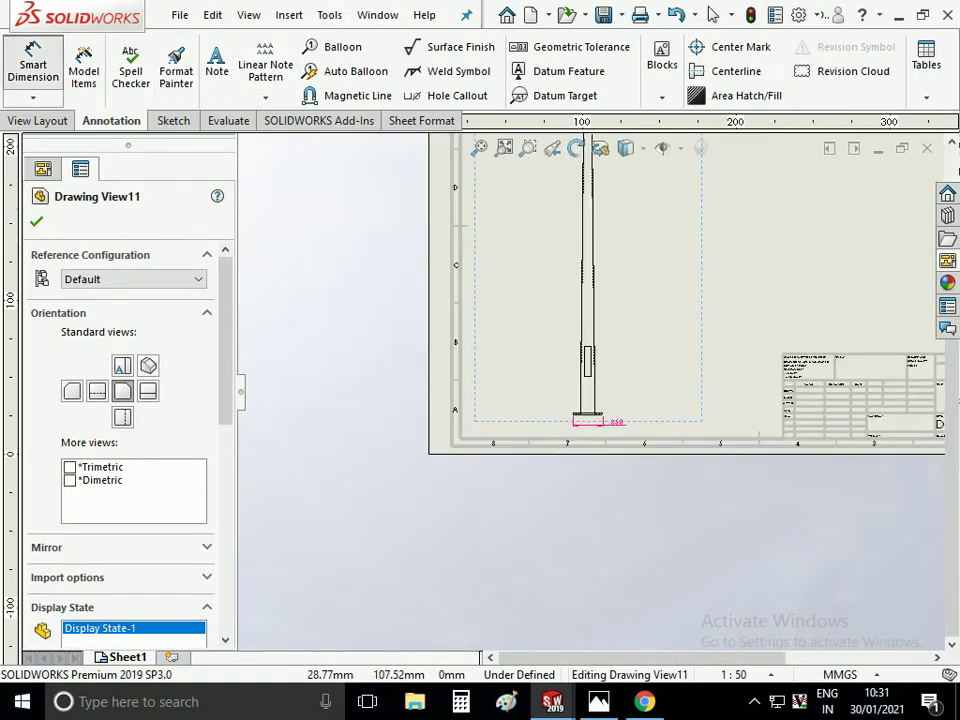
Start a vertical dimension from the base plate to the lamp arm, zooming to pick both edges
left_click(33, 62)
scroll(600, 328, "down", 2)
scroll(596, 328, "down", 3)
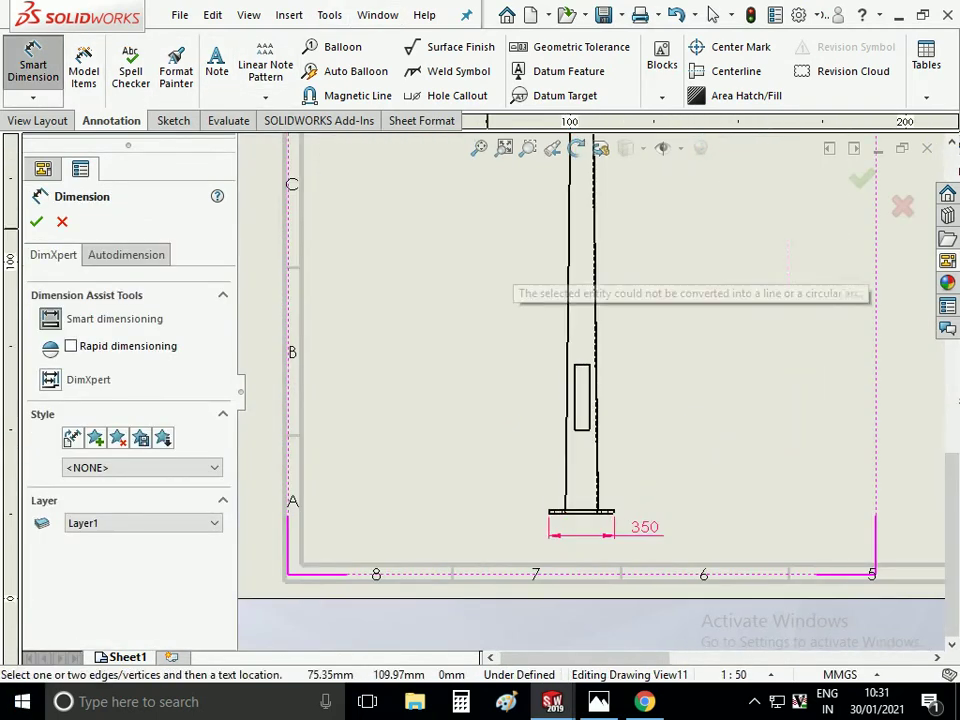
scroll(593, 389, "up", 2)
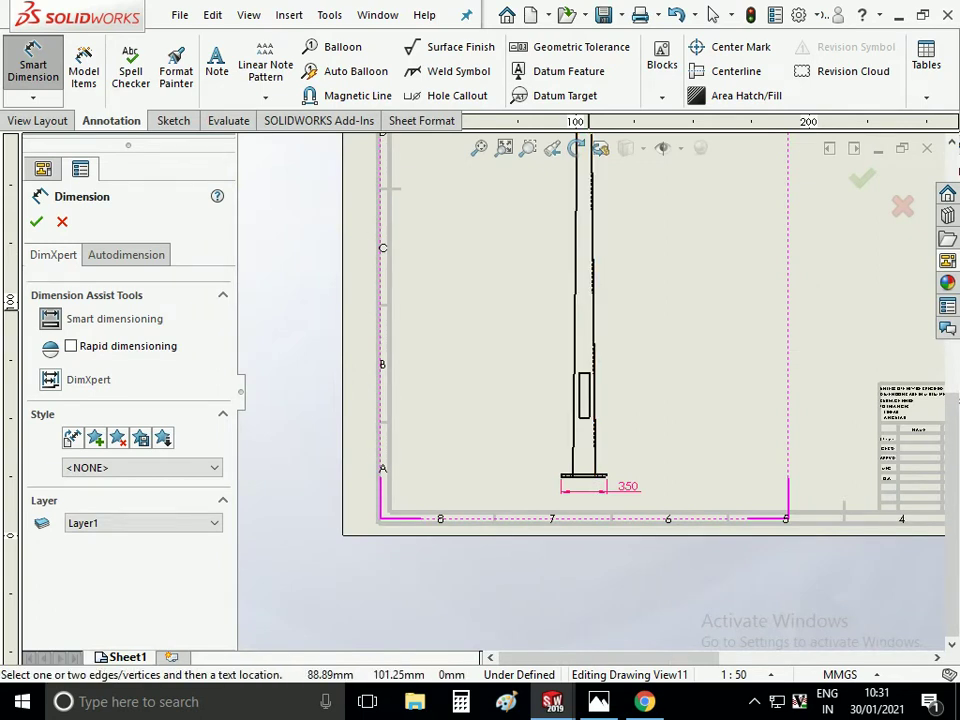
scroll(580, 394, "up", 3)
scroll(555, 230, "down", 3)
scroll(582, 270, "down", 3)
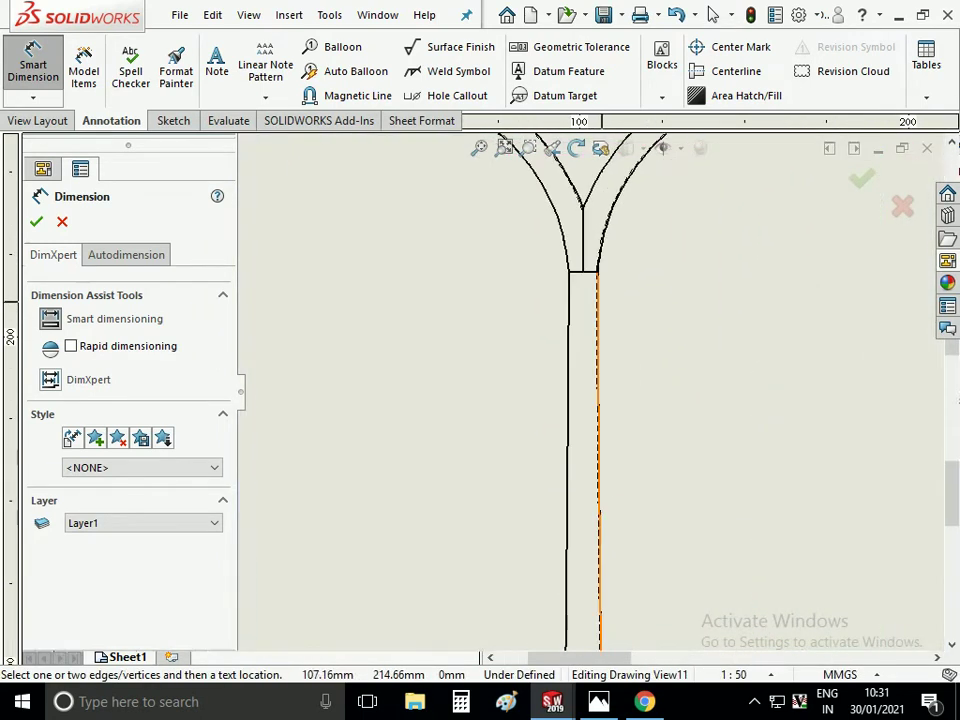
scroll(640, 270, "up", 3)
scroll(698, 269, "down", 1)
scroll(735, 225, "down", 3)
scroll(745, 220, "up", 1)
scroll(705, 176, "down", 2)
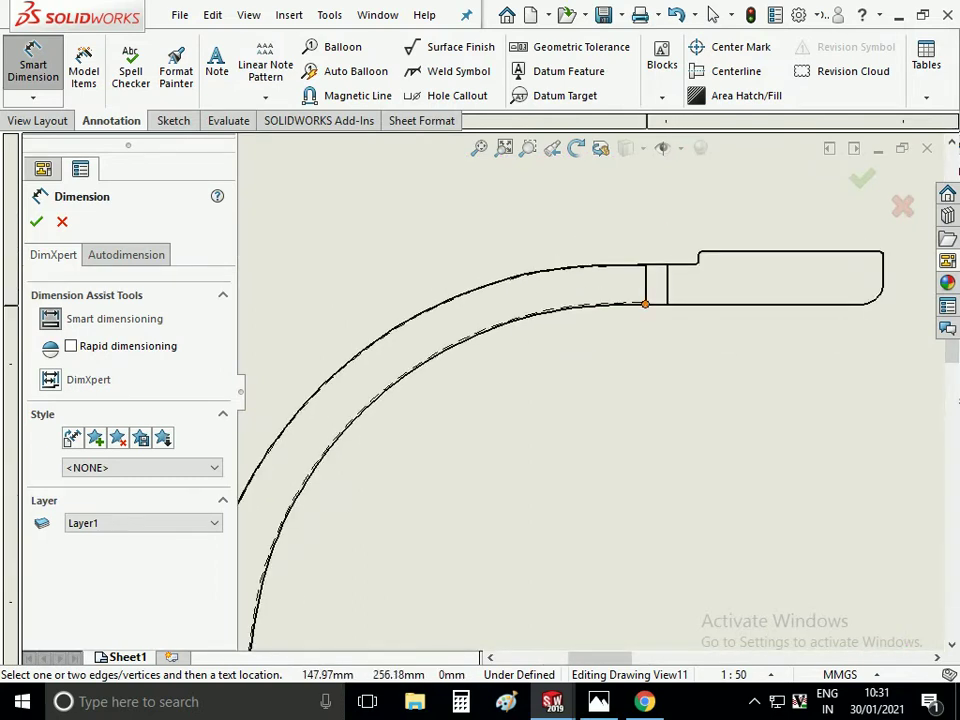
scroll(645, 266, "up", 10)
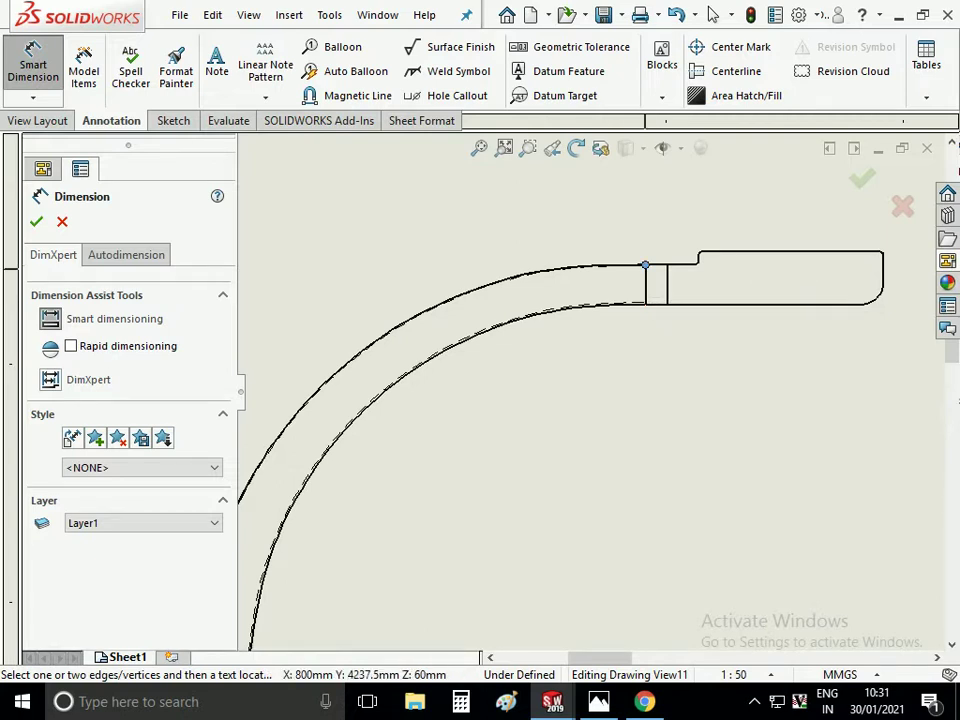
scroll(558, 518, "down", 5)
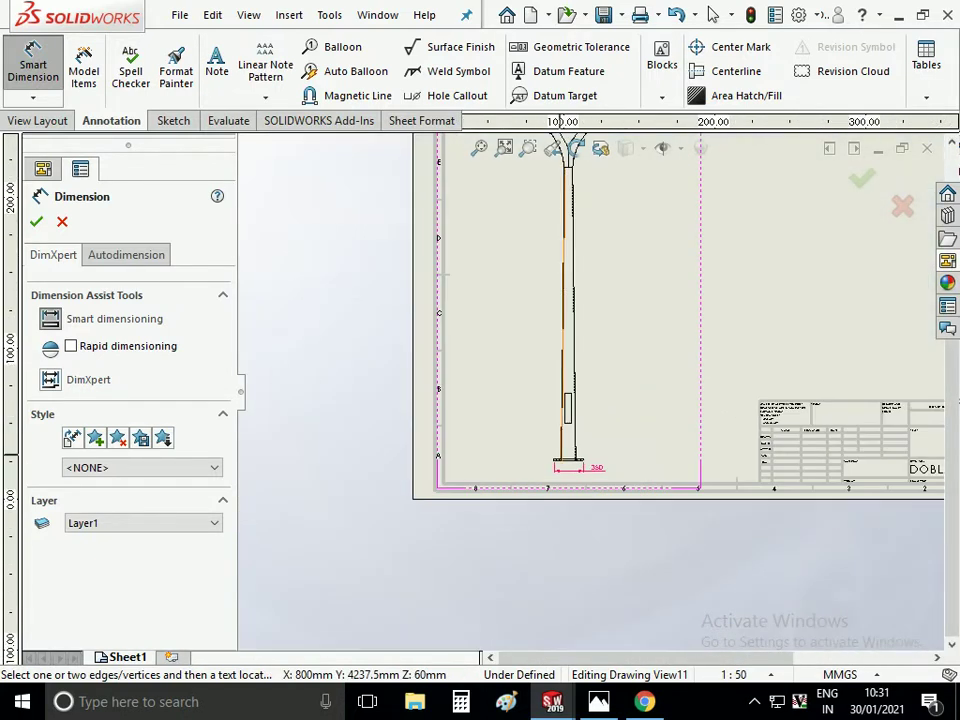
scroll(558, 518, "down", 4)
scroll(620, 466, "up", 2)
scroll(600, 440, "up", 3)
scroll(587, 425, "up", 2)
scroll(575, 374, "down", 3)
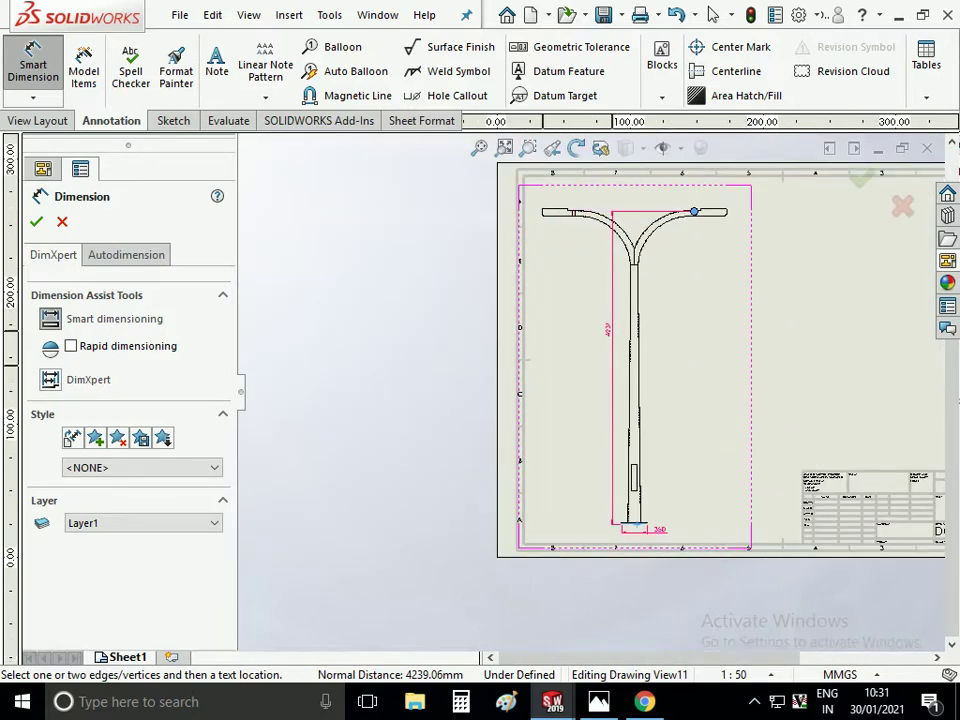
Place the 4237 height dimension and add the right arm's 800 span dimension
left_click(80, 169)
scroll(702, 276, "down", 2)
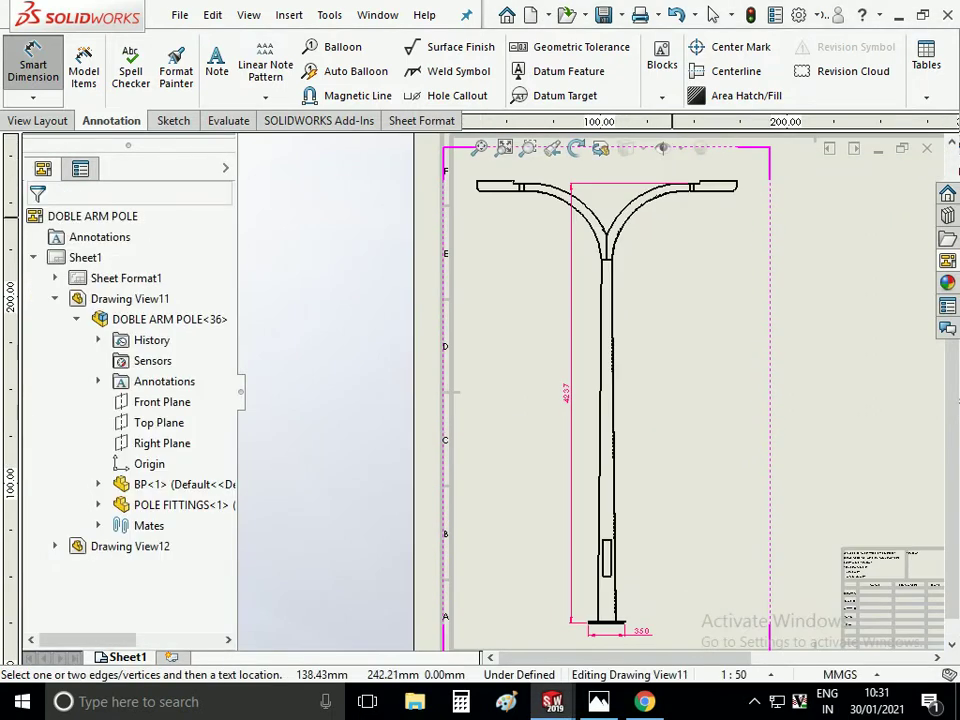
scroll(635, 215, "down", 3)
left_click(536, 340)
scroll(620, 300, "up", 1)
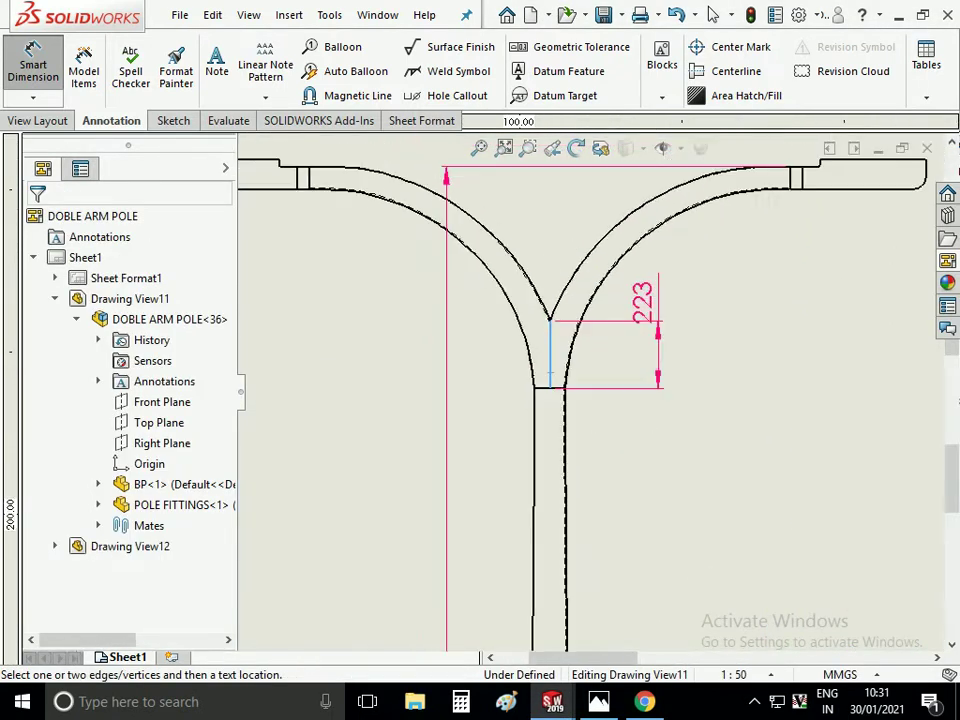
scroll(700, 260, "up", 1)
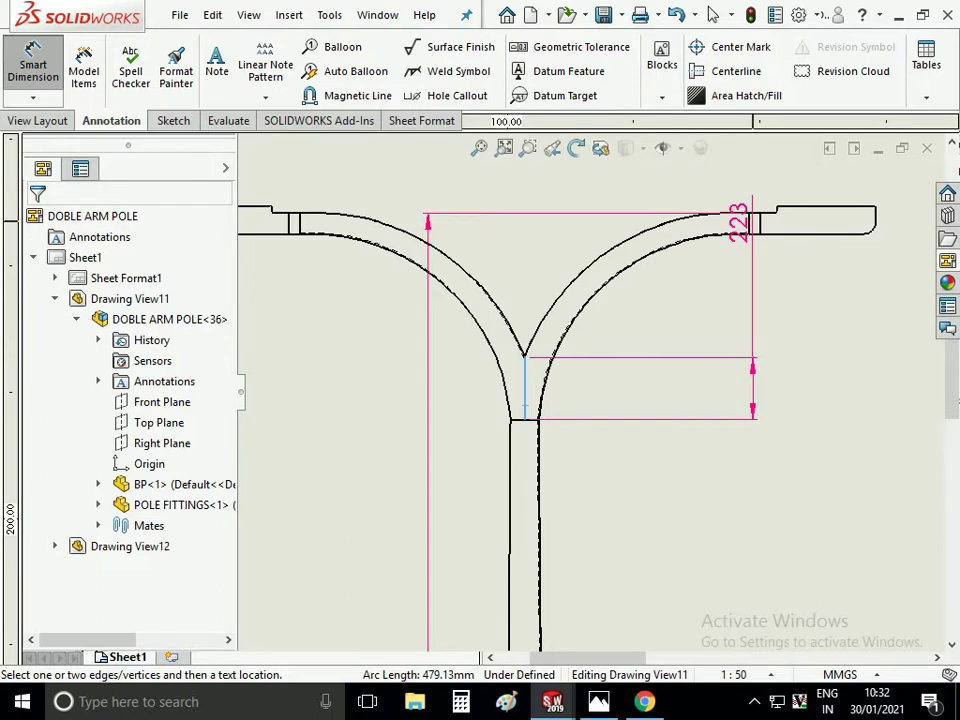
left_click(755, 222)
scroll(650, 290, "up", 2)
scroll(620, 290, "up", 1)
scroll(610, 300, "down", 1)
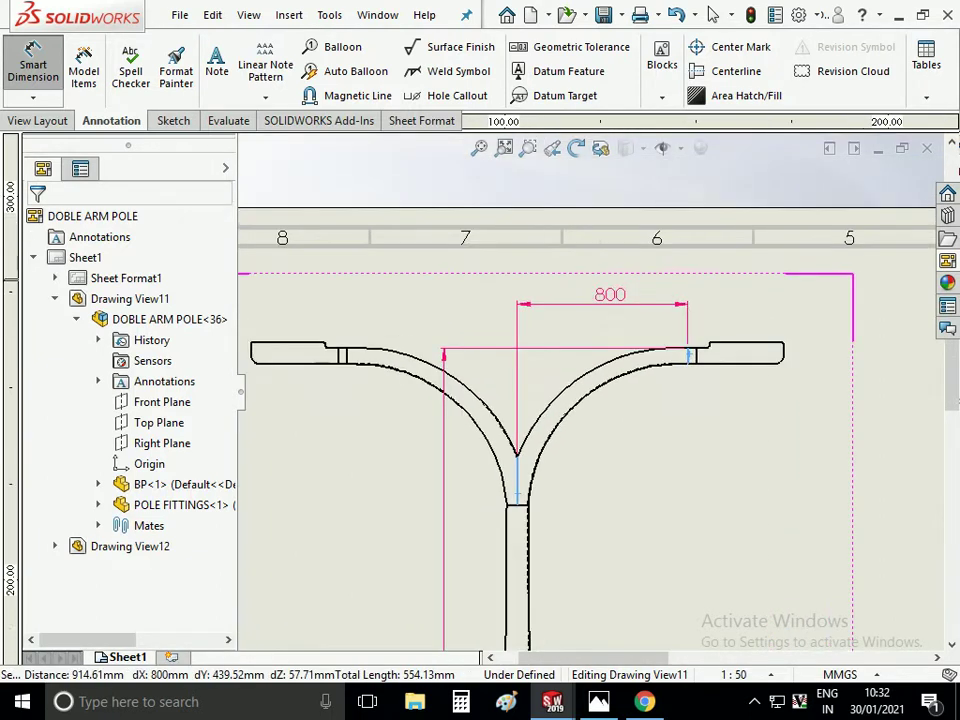
left_click(612, 300)
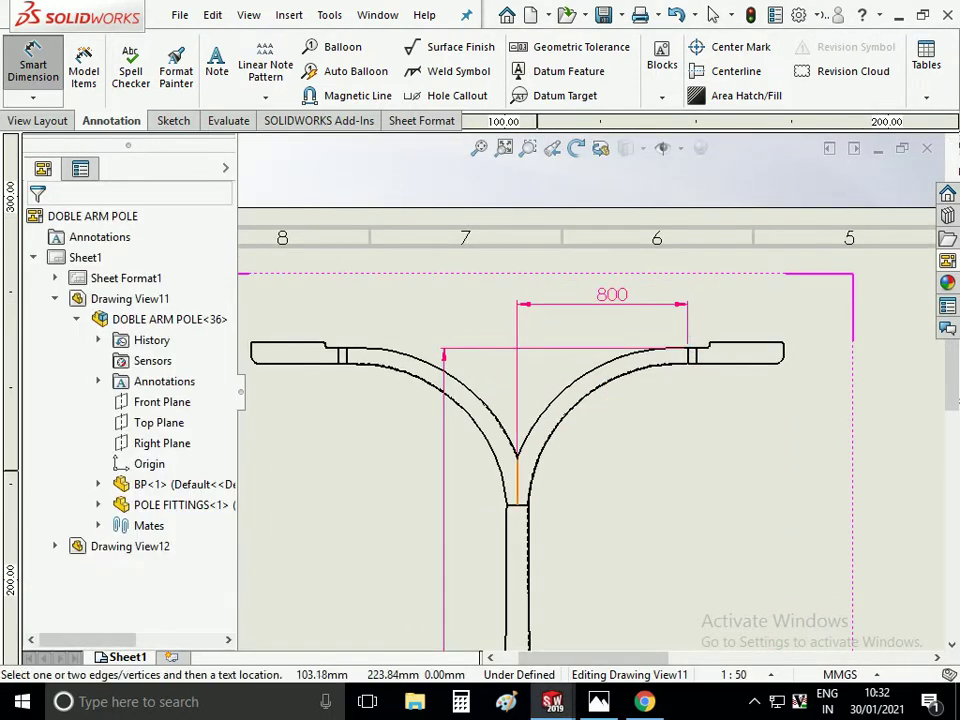
Dimension the left arm span as 800 from where the arms meet
left_click(516, 480)
scroll(290, 360, "up", 2)
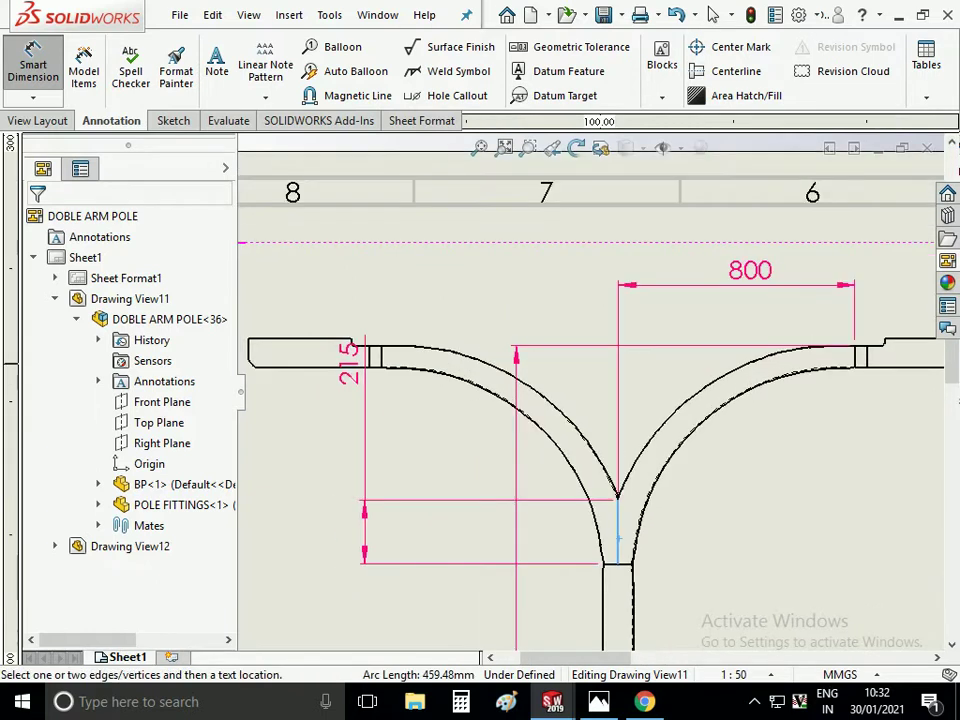
left_click(381, 357)
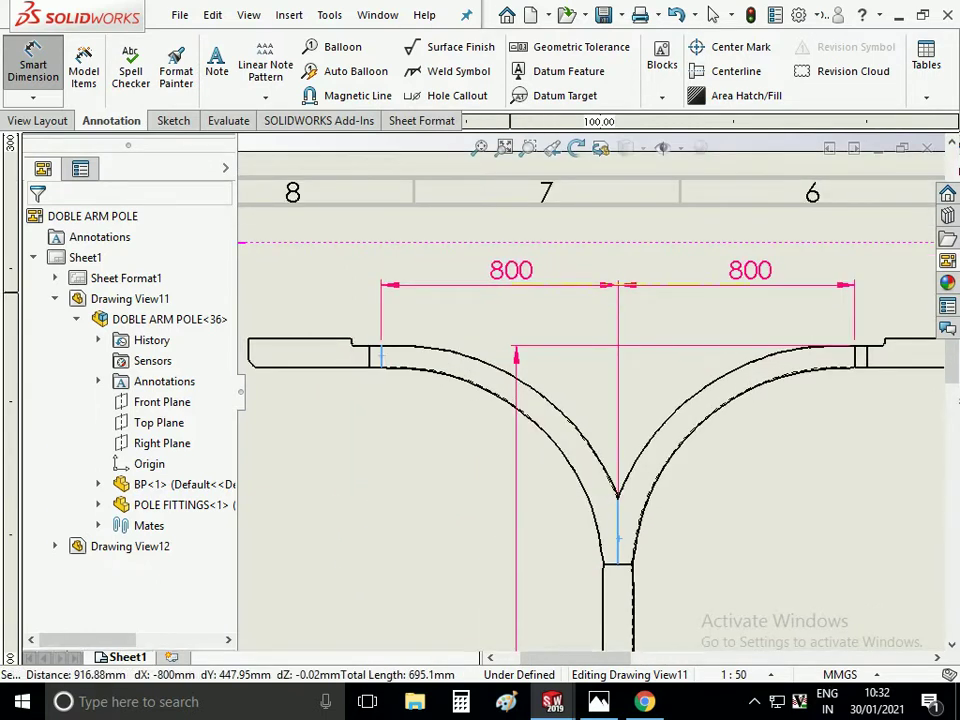
left_click(505, 275)
scroll(469, 340, "up", 2)
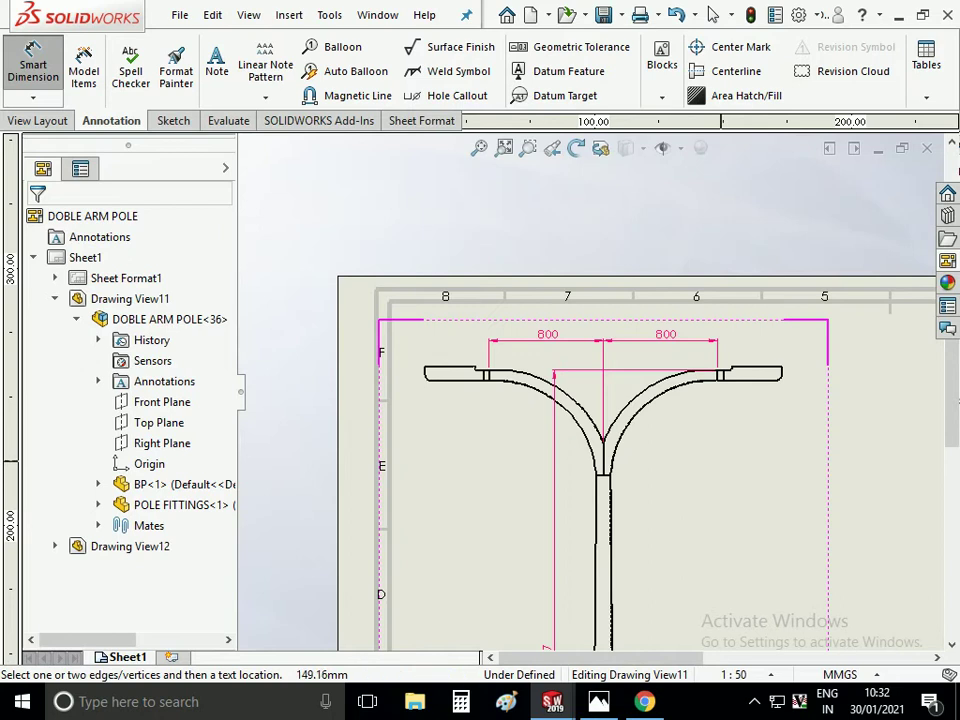
scroll(469, 340, "down", 1)
scroll(549, 306, "down", 2)
scroll(549, 306, "down", 3)
scroll(549, 306, "up", 4)
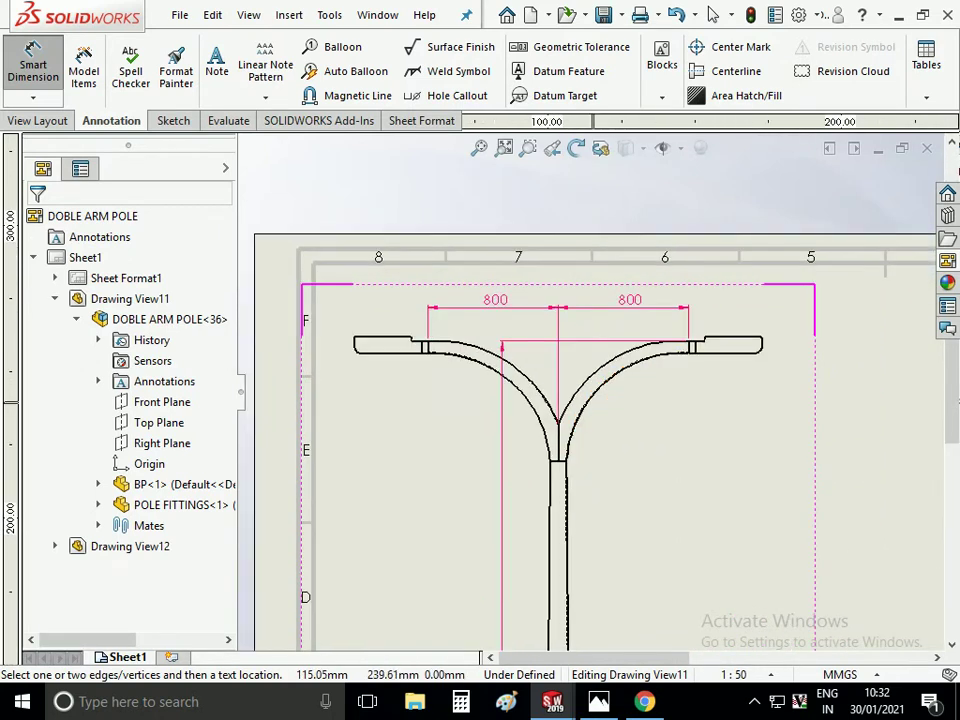
scroll(465, 359, "up", 4)
scroll(500, 340, "up", 2)
scroll(500, 340, "up", 2)
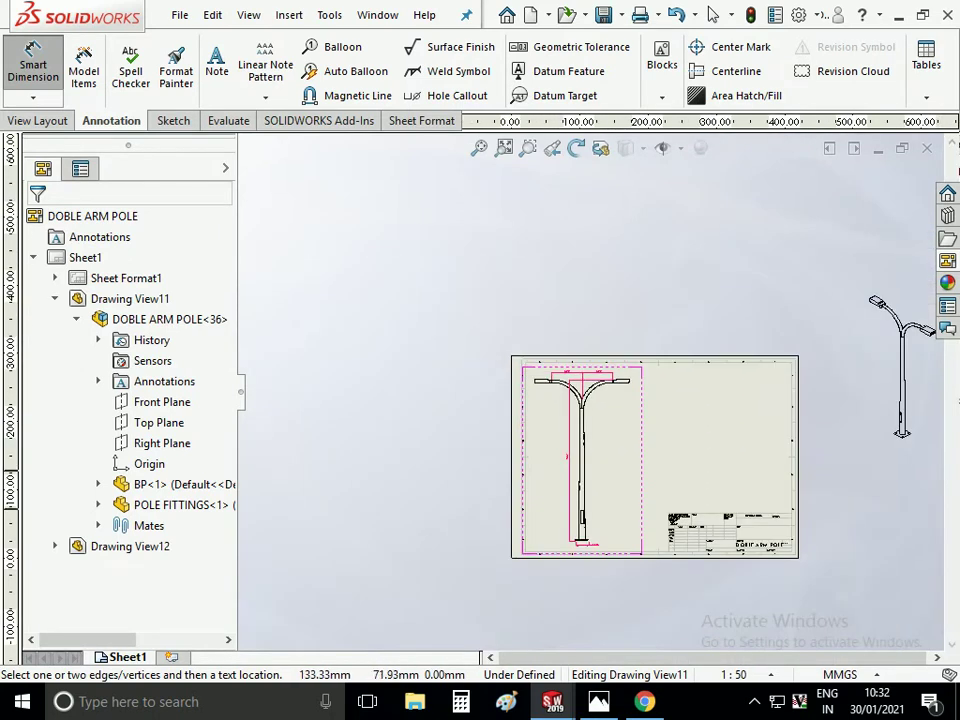
scroll(533, 341, "down", 3)
scroll(575, 525, "down", 4)
scroll(575, 525, "down", 3)
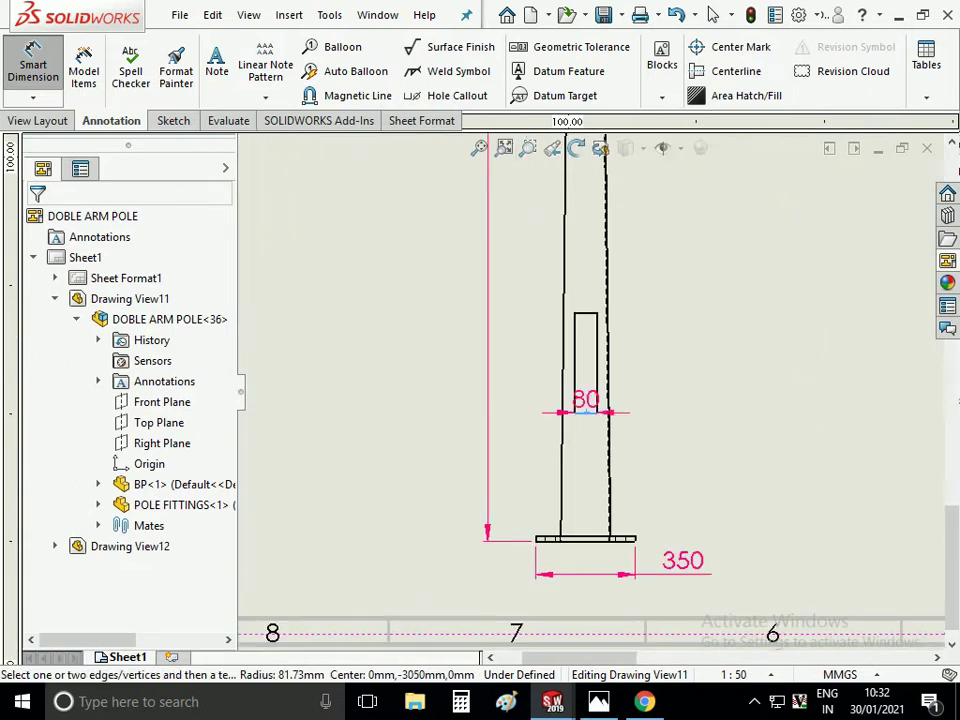
Add the 450 slot-to-base dimension and the 350 slot length dimension
left_click(548, 539)
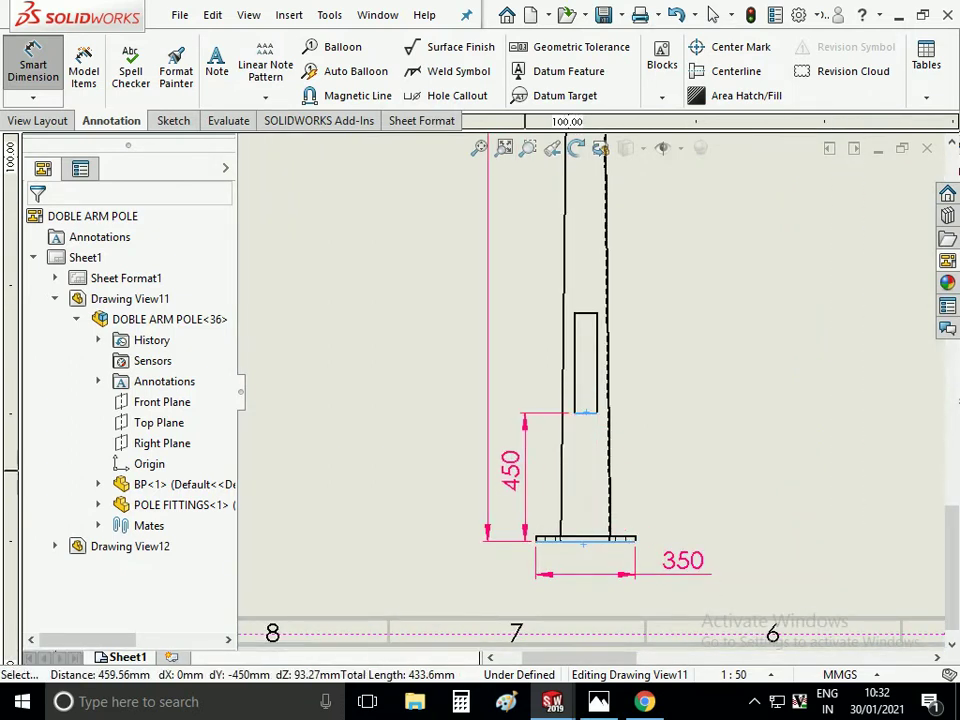
left_click(508, 475)
left_click(575, 365)
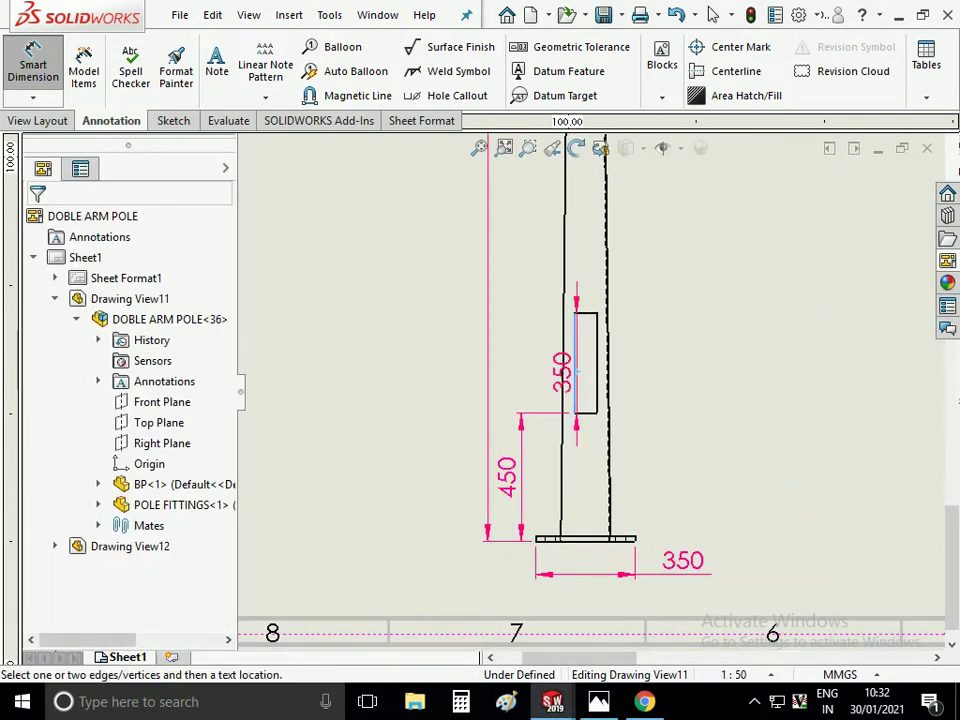
left_click(508, 360)
scroll(586, 390, "up", 3)
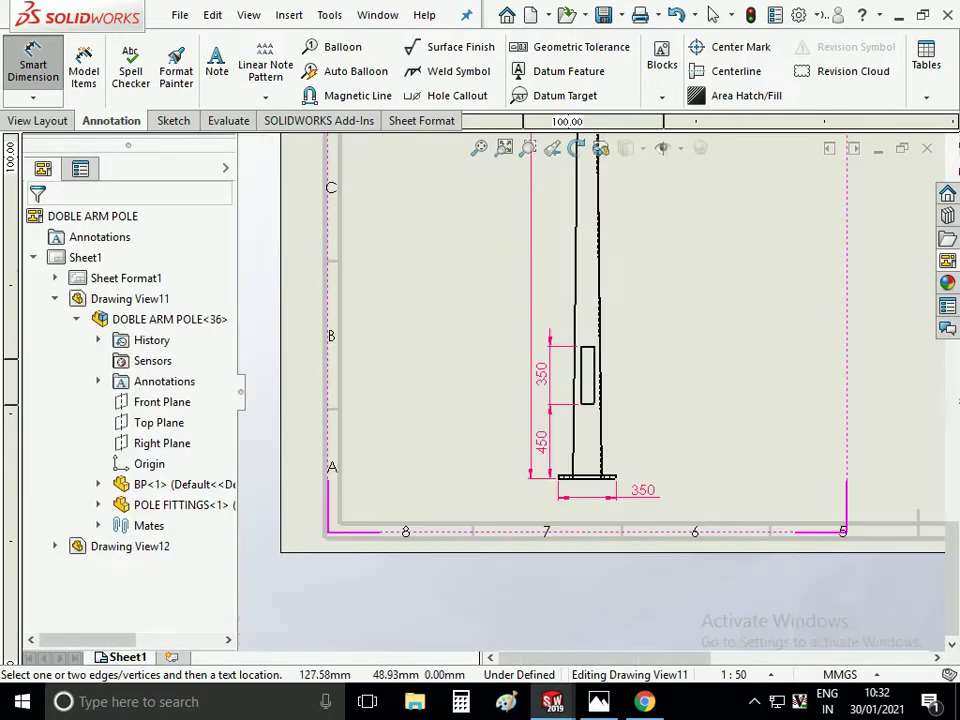
scroll(586, 390, "up", 3)
scroll(570, 286, "down", 3)
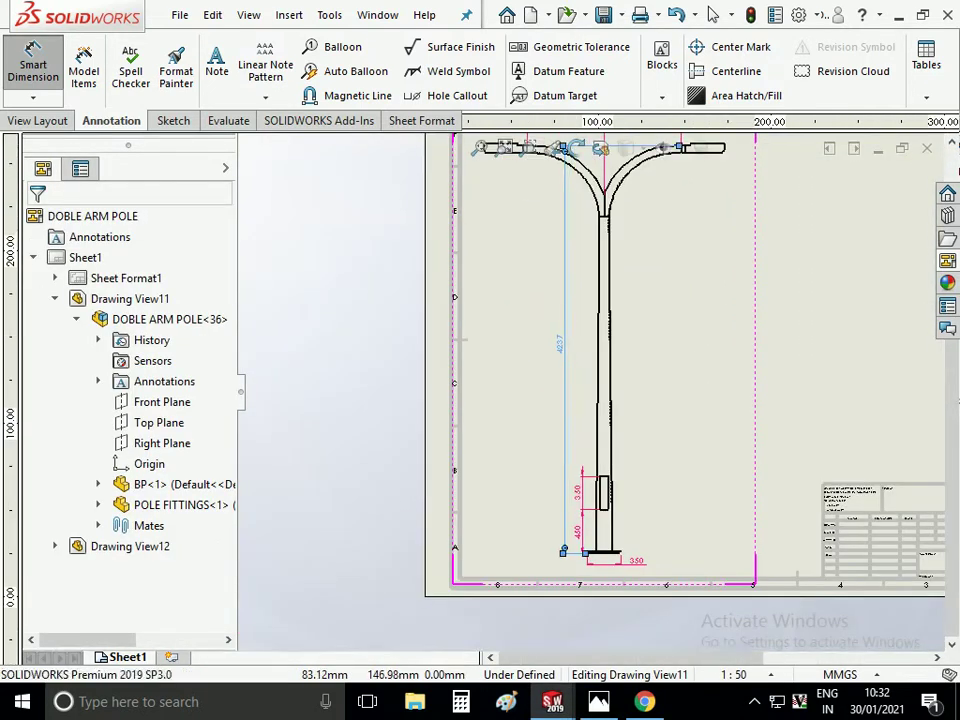
scroll(561, 341, "up", 2)
scroll(561, 341, "up", 1)
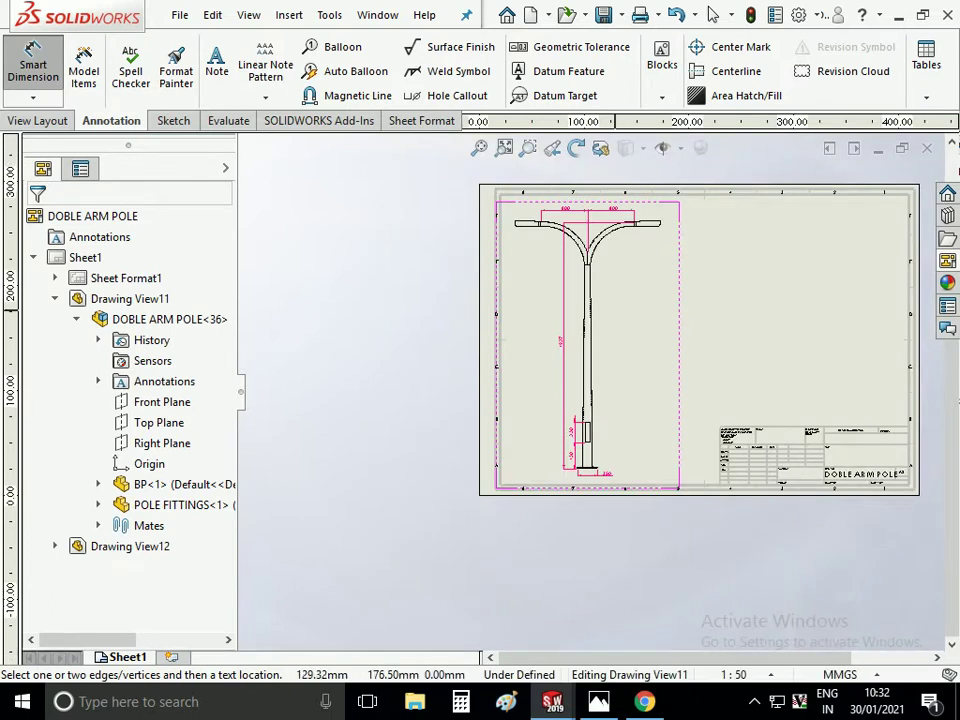
left_click(216, 63)
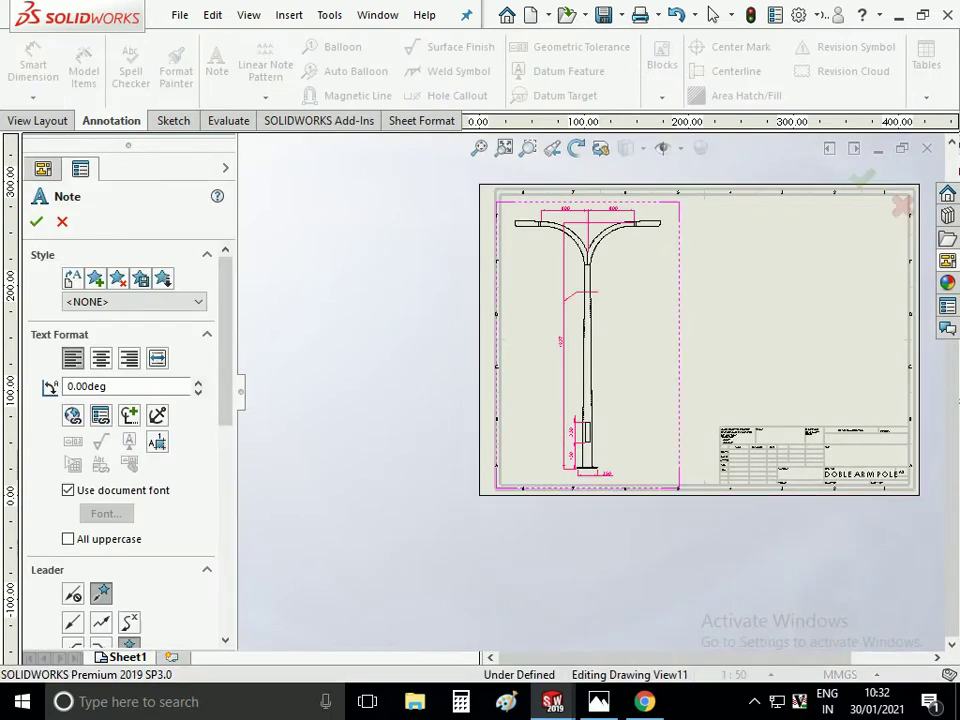
Cancel the first note attempt and zoom back over the pole view
scroll(680, 348, "up", 1)
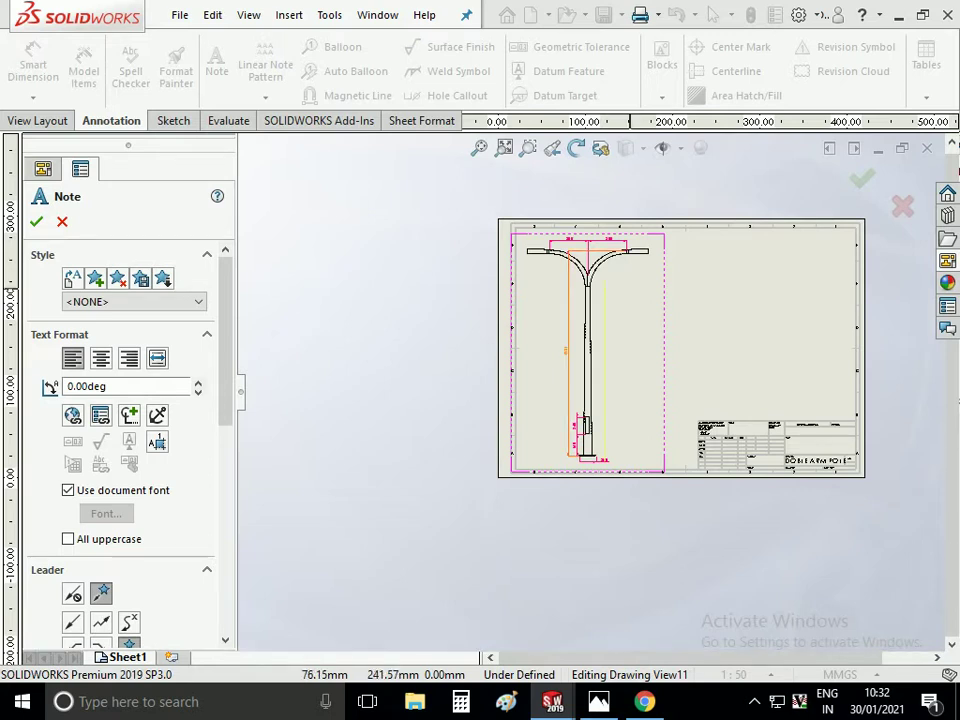
left_click(712, 14)
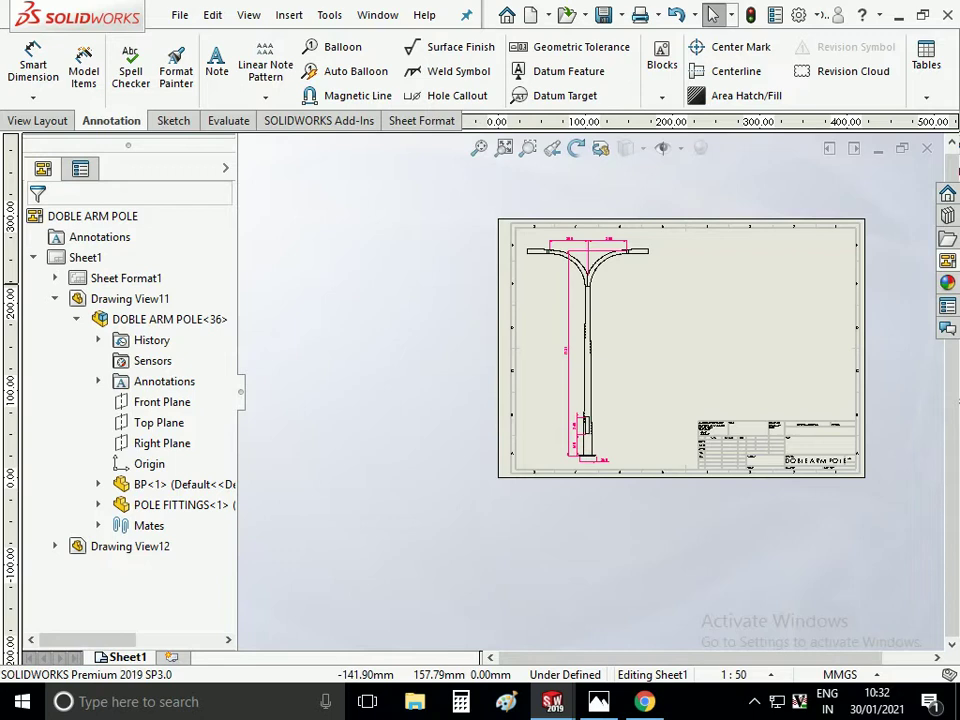
scroll(859, 325, "down", 1)
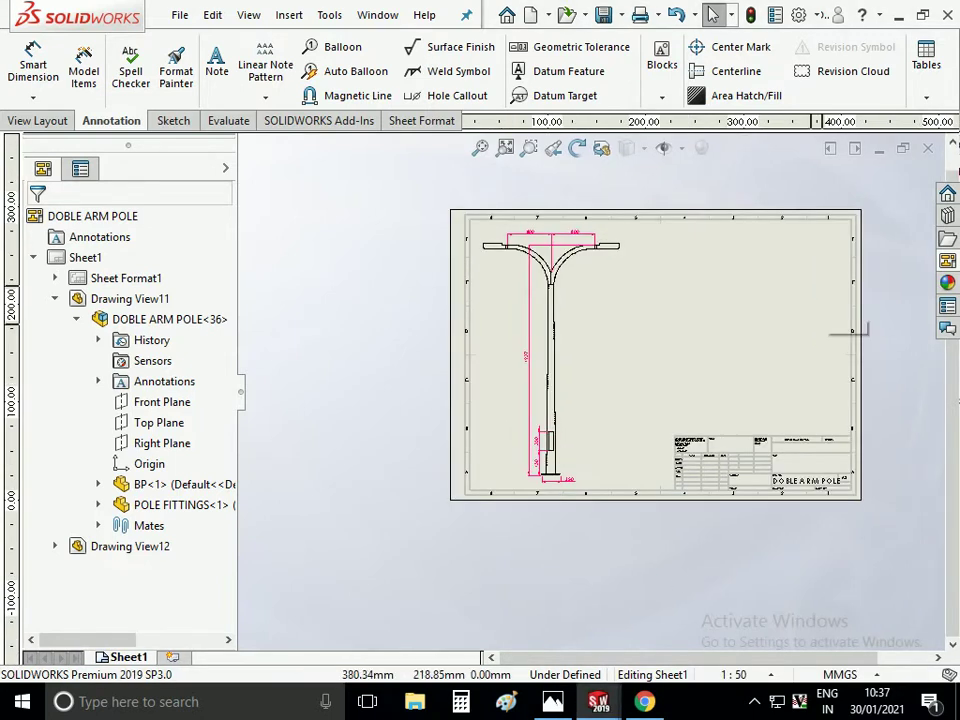
scroll(822, 316, "down", 2)
scroll(822, 314, "down", 1)
scroll(760, 330, "up", 2)
scroll(598, 480, "down", 1)
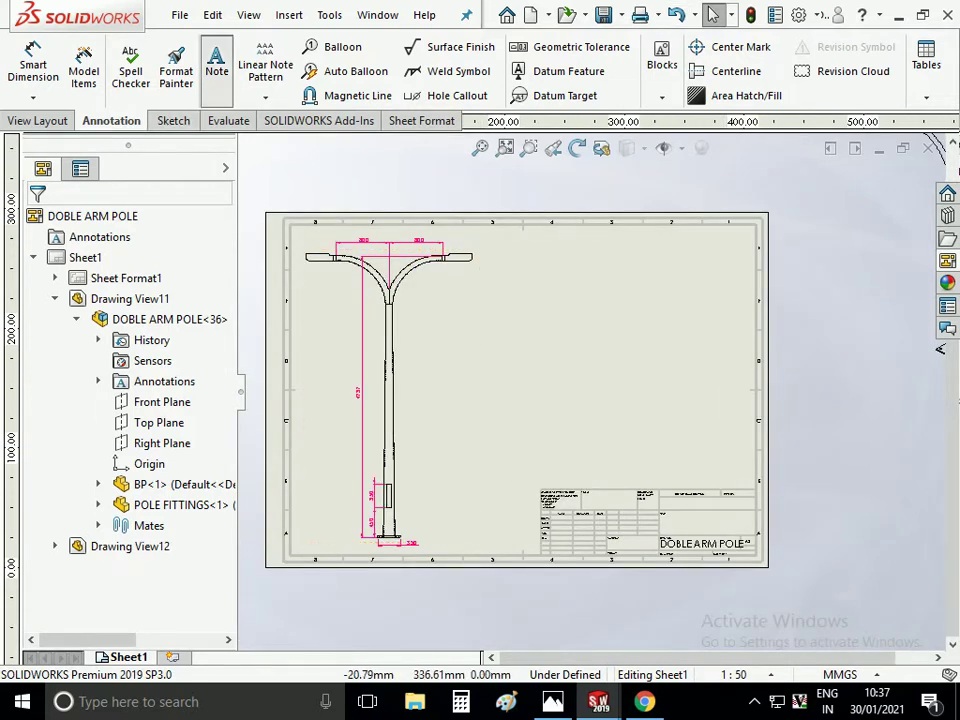
Place a note beside the pole shaft and type its 4MM THIK text
left_click(216, 65)
scroll(395, 470, "down", 2)
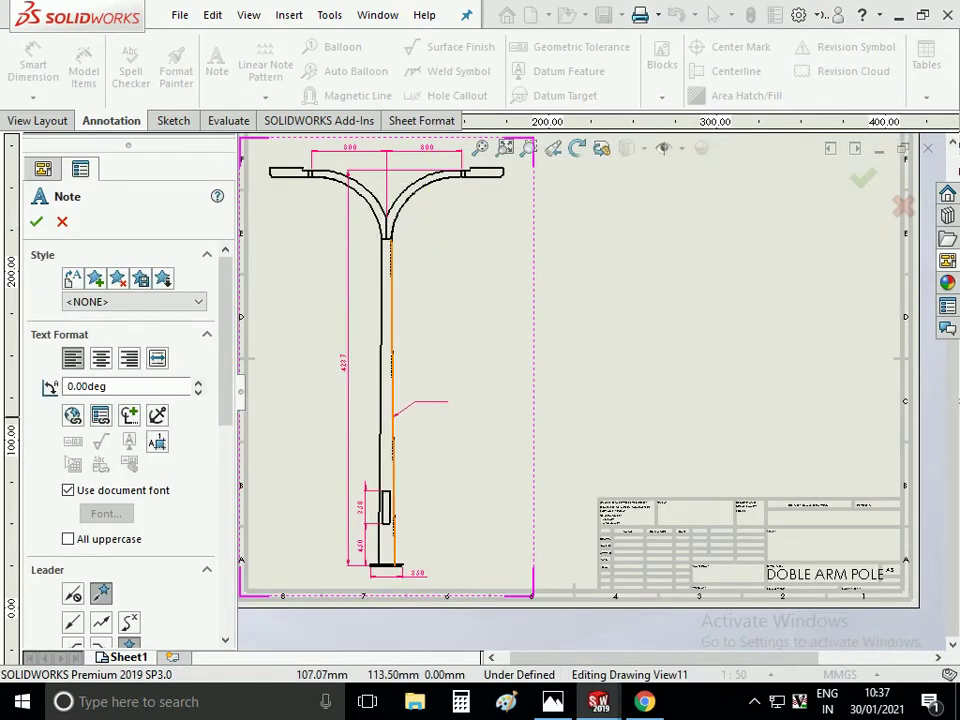
left_click(408, 396)
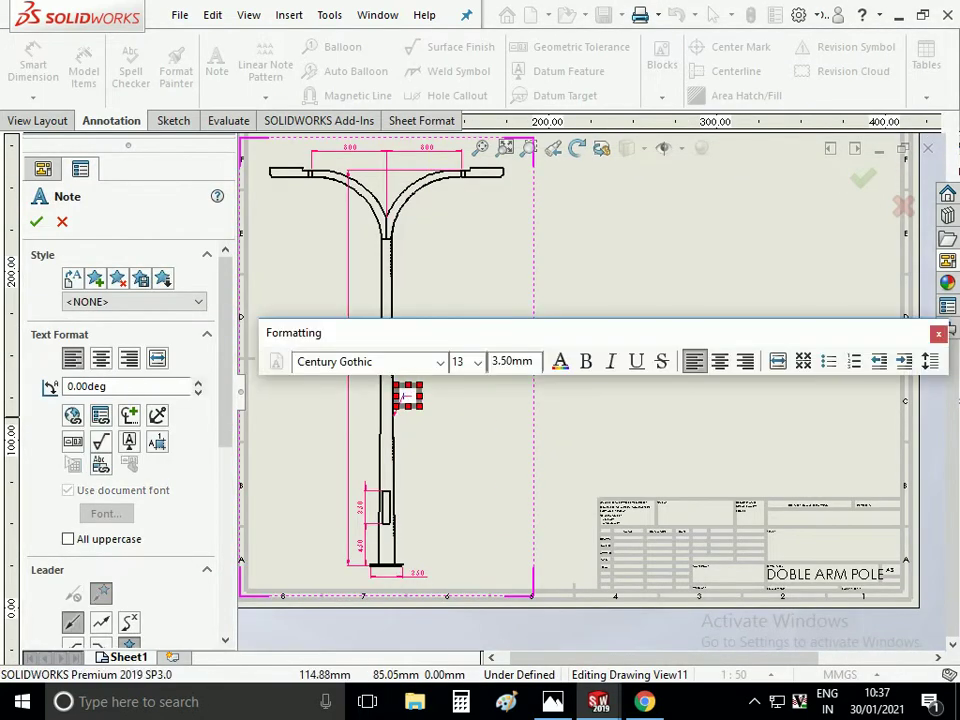
type("000")
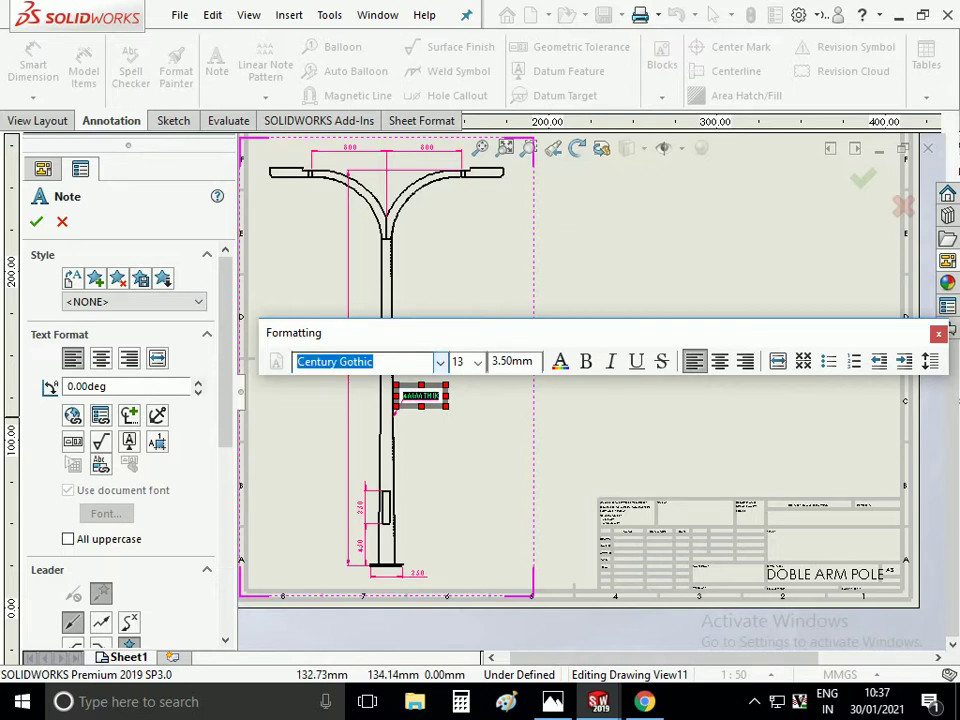
Format the note in Calibri at size 20 and finish placing it
left_click(439, 362)
scroll(365, 100, "up", 1)
scroll(365, 100, "up", 2)
scroll(365, 100, "up", 1)
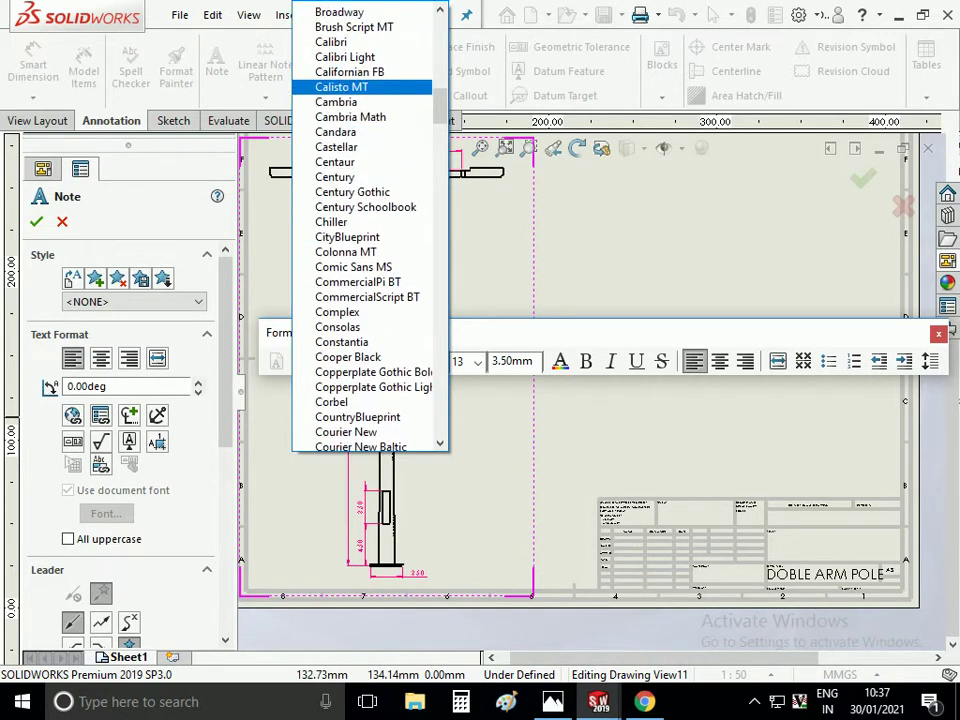
scroll(365, 85, "up", 1)
left_click(365, 83)
left_click(477, 362)
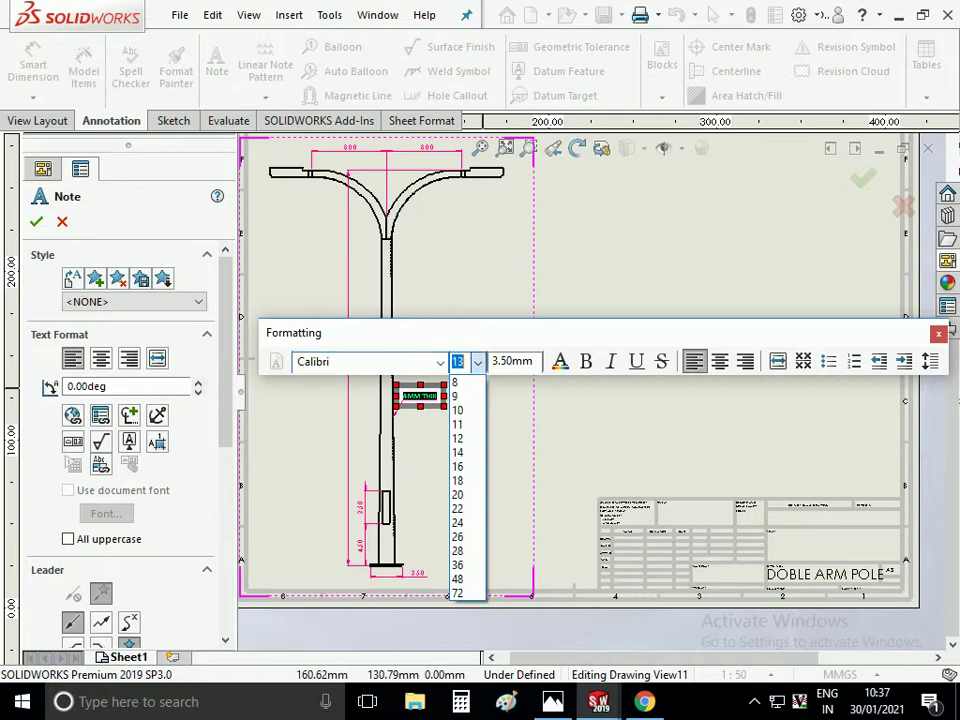
left_click(457, 494)
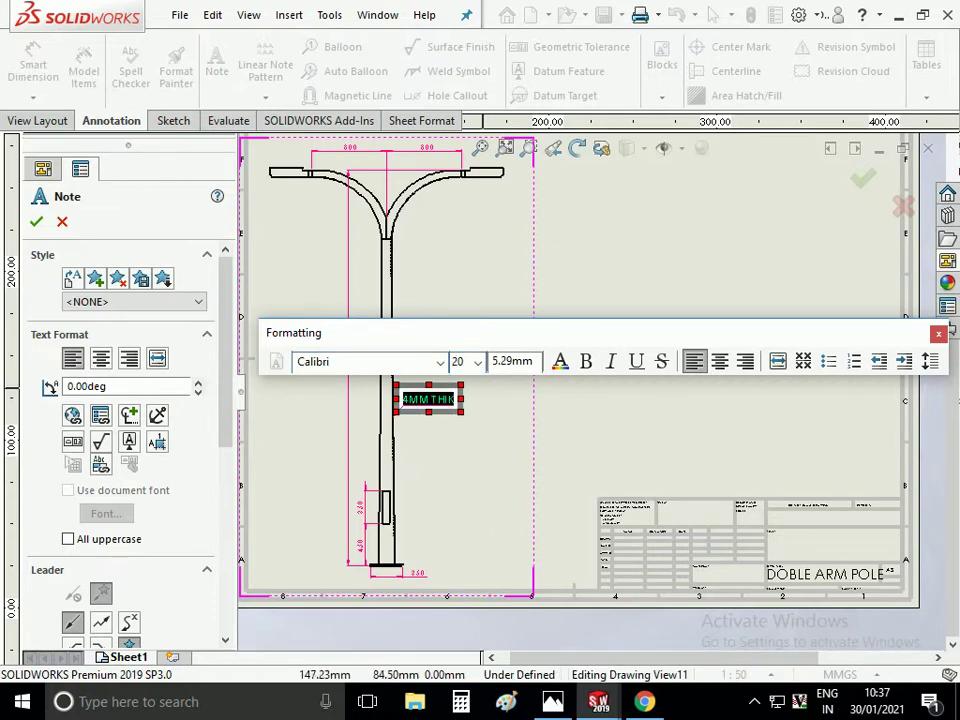
left_click(450, 458)
key("f")
scroll(428, 224, "down", 3)
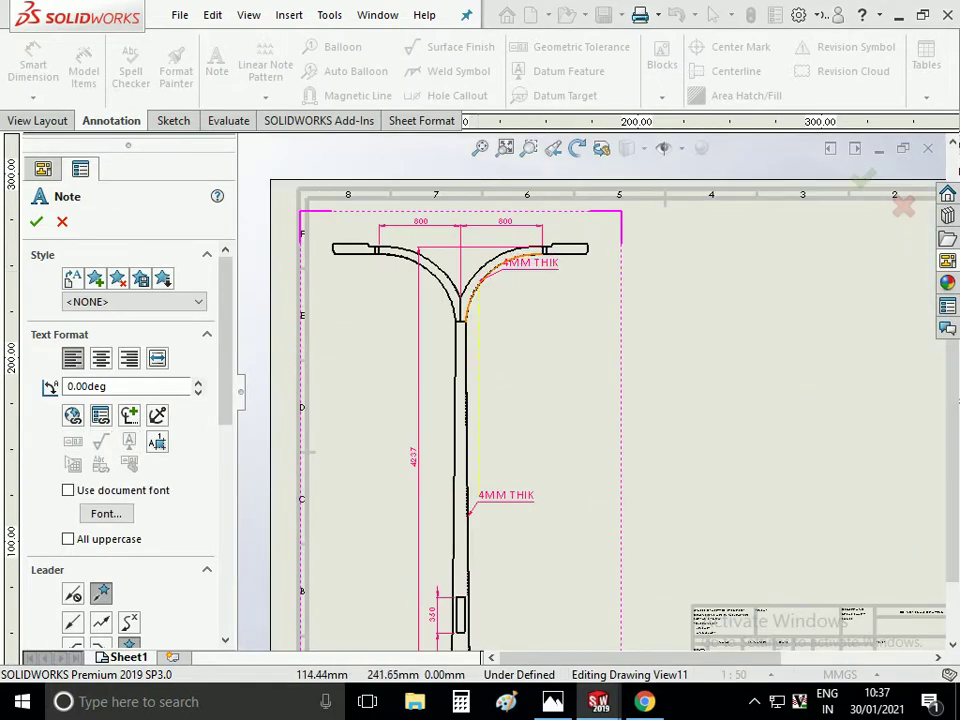
Place a 4MMTHIK note on the curved arm
left_click(510, 297)
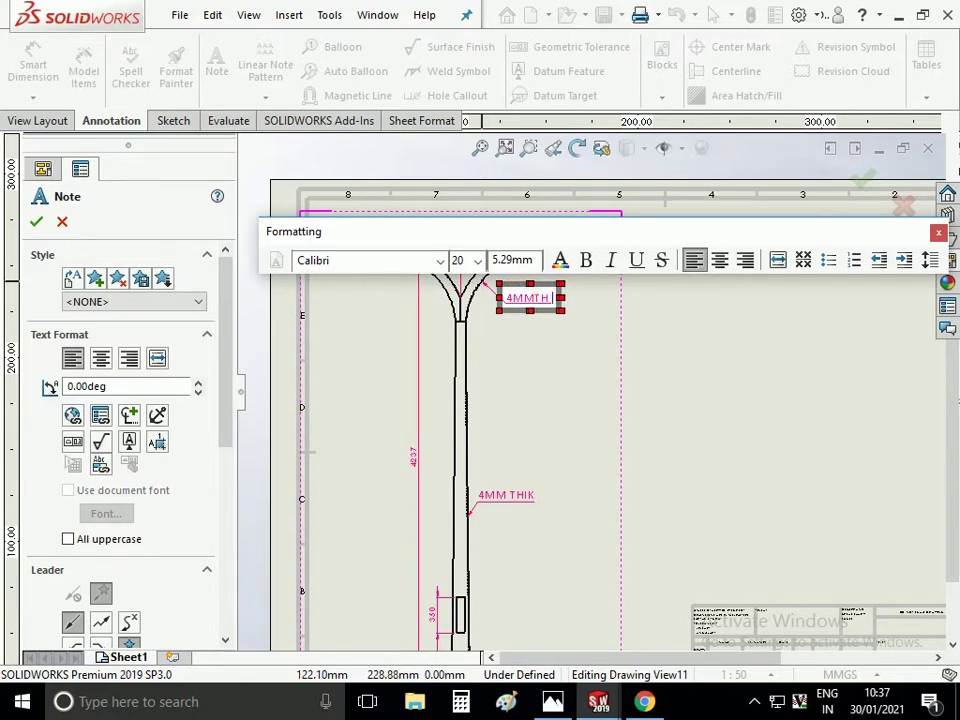
scroll(584, 413, "up", 3)
scroll(534, 335, "down", 3)
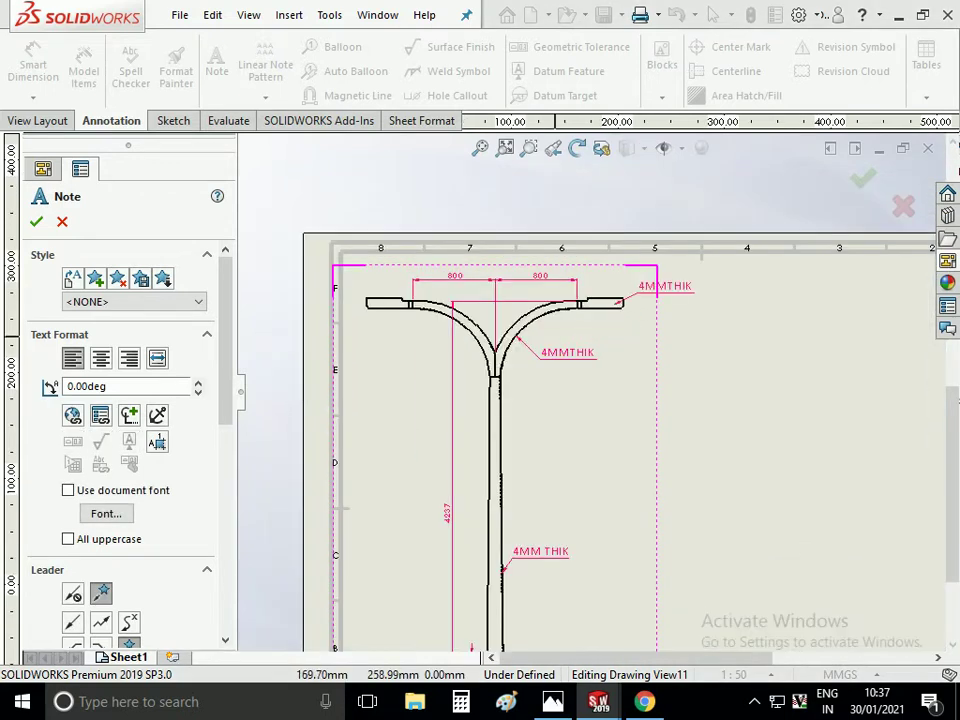
Retype the arm-end note as FITTINGS to label the right lamp head
double_click(652, 282)
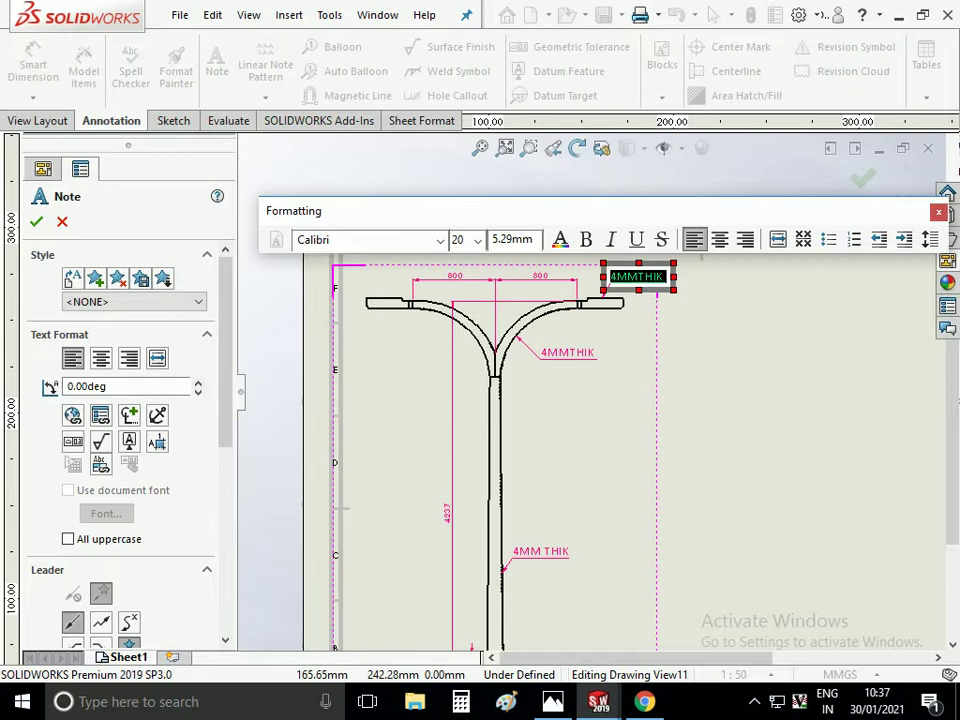
type("FITT")
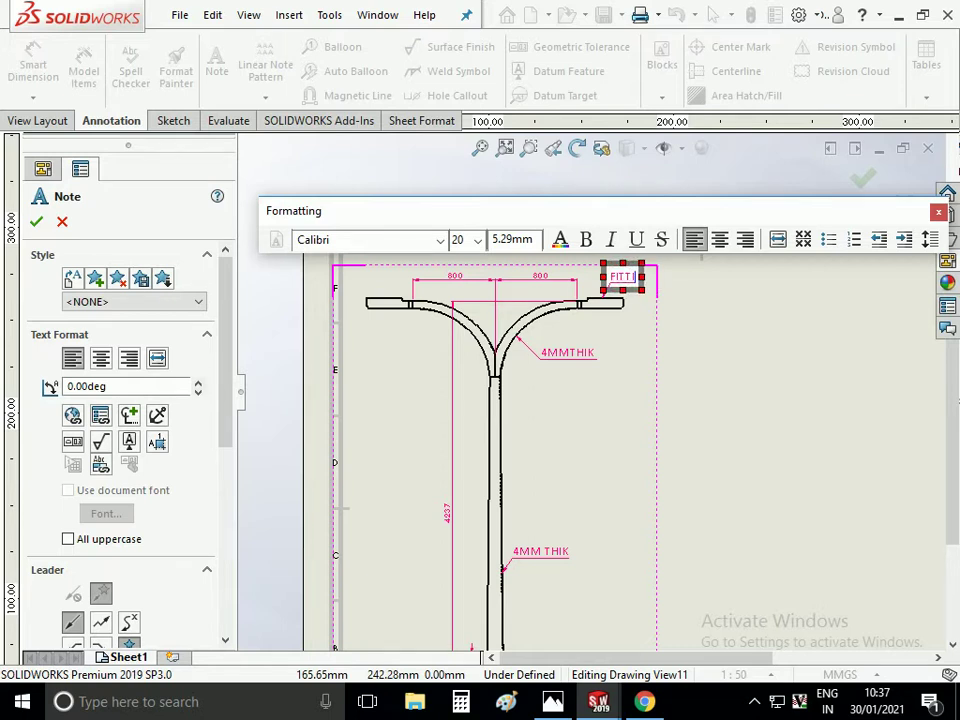
left_click(635, 388)
scroll(535, 390, "up", 3)
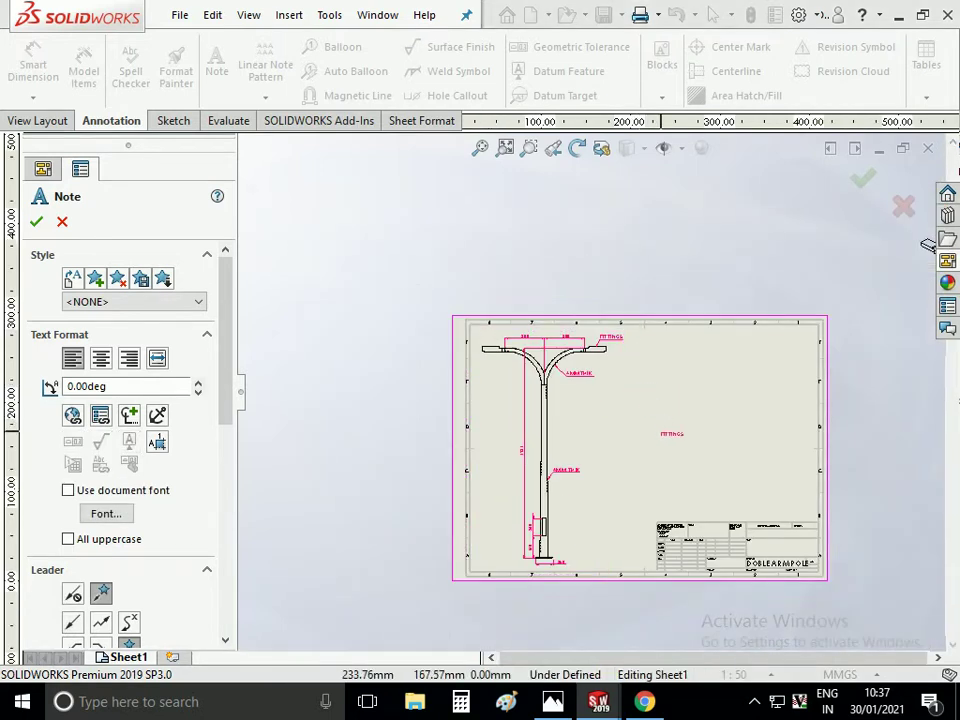
scroll(905, 190, "down", 1)
key("Escape")
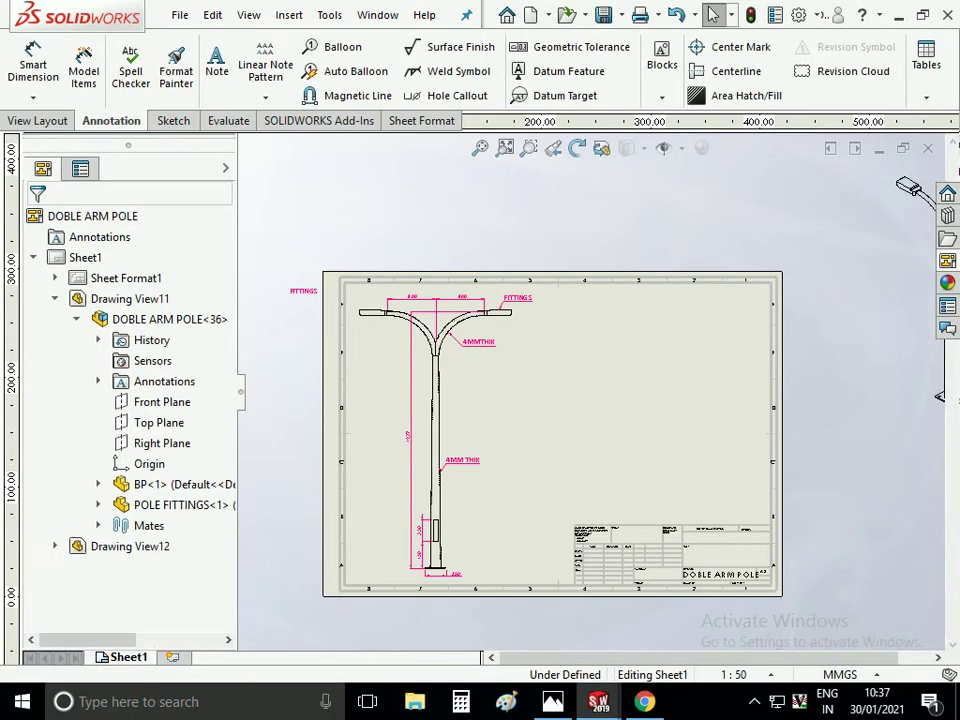
Move the shaded isometric pole view onto the sheet and close Drawing View12's properties
scroll(485, 485, "down", 2)
scroll(574, 394, "up", 3)
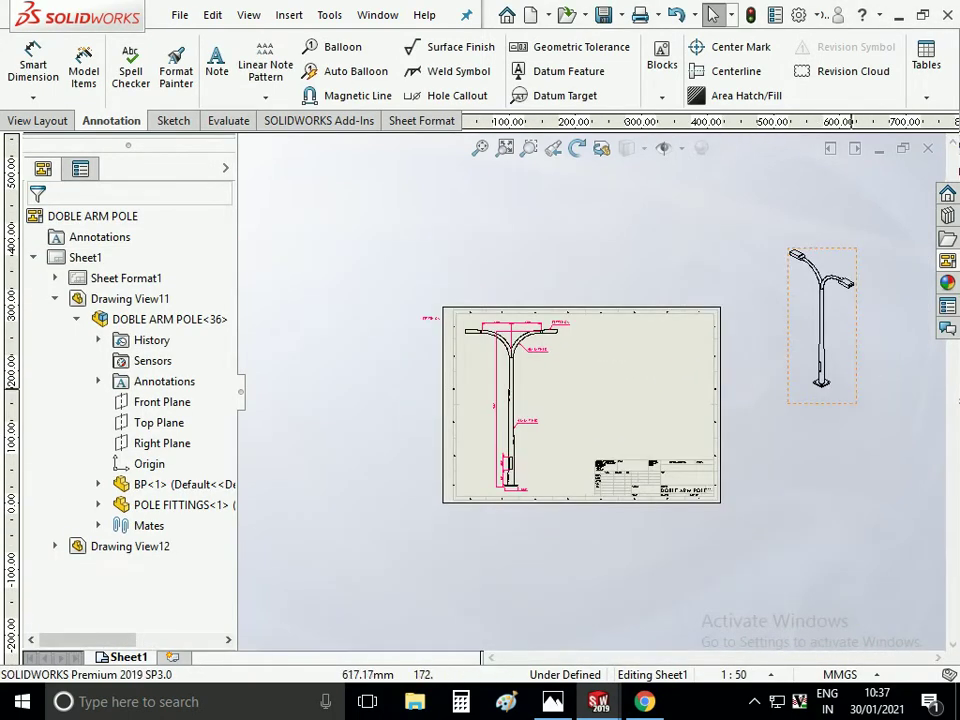
left_click_drag(828, 390, 624, 468)
scroll(680, 410, "down", 2)
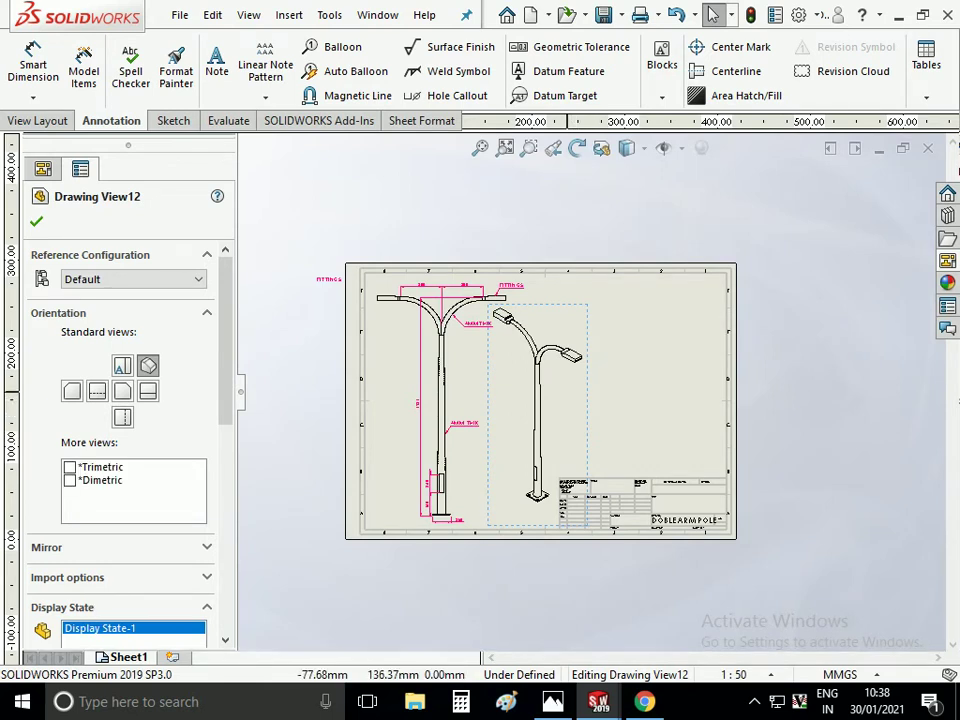
scroll(120, 450, "down", 3)
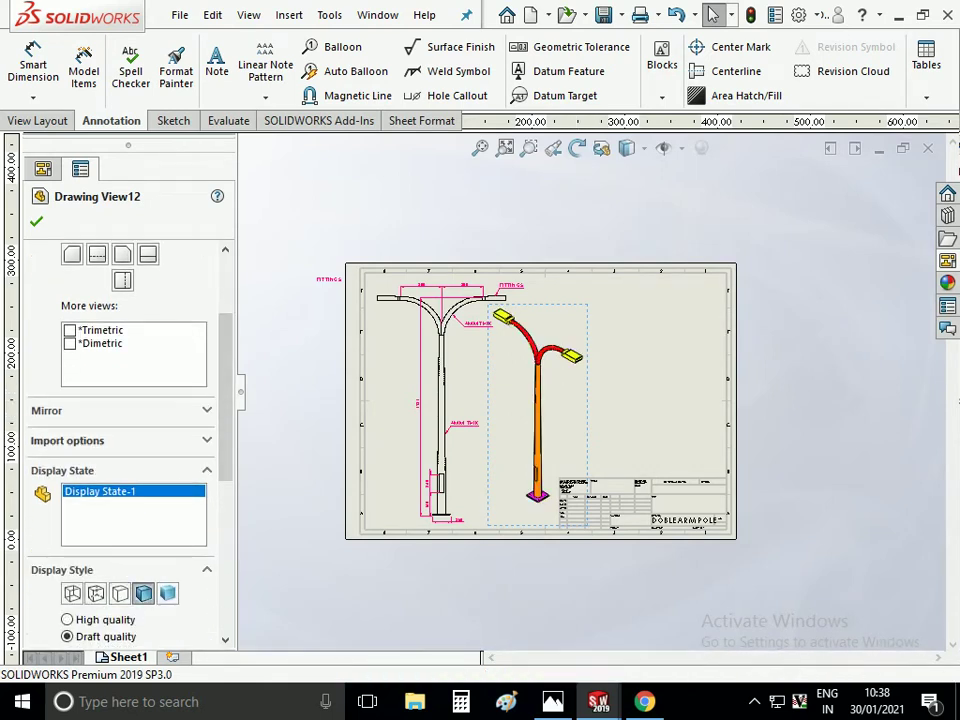
left_click(755, 400)
scroll(755, 400, "down", 2)
left_click(37, 120)
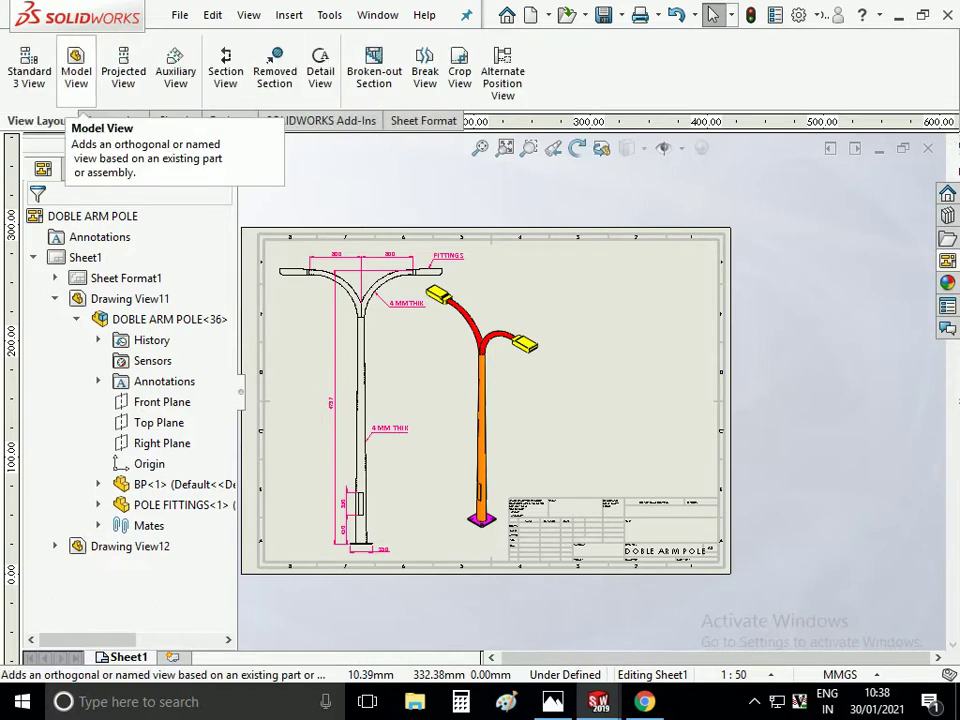
Start a Model View, browse for a source file and dismiss the drawing-document warning
left_click(76, 68)
left_click(121, 475)
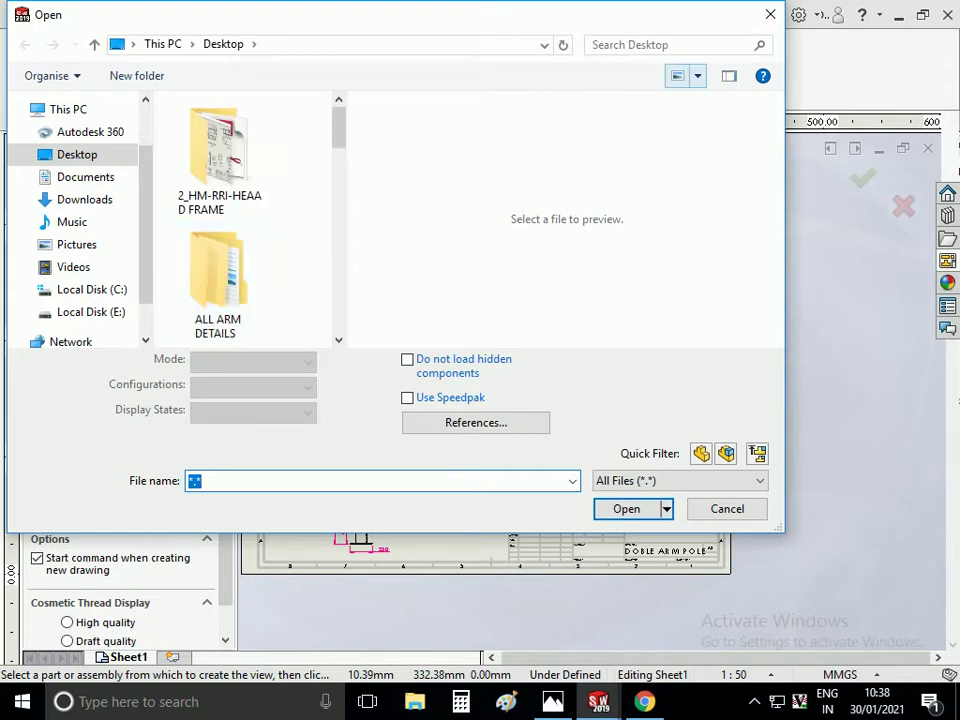
key("Return")
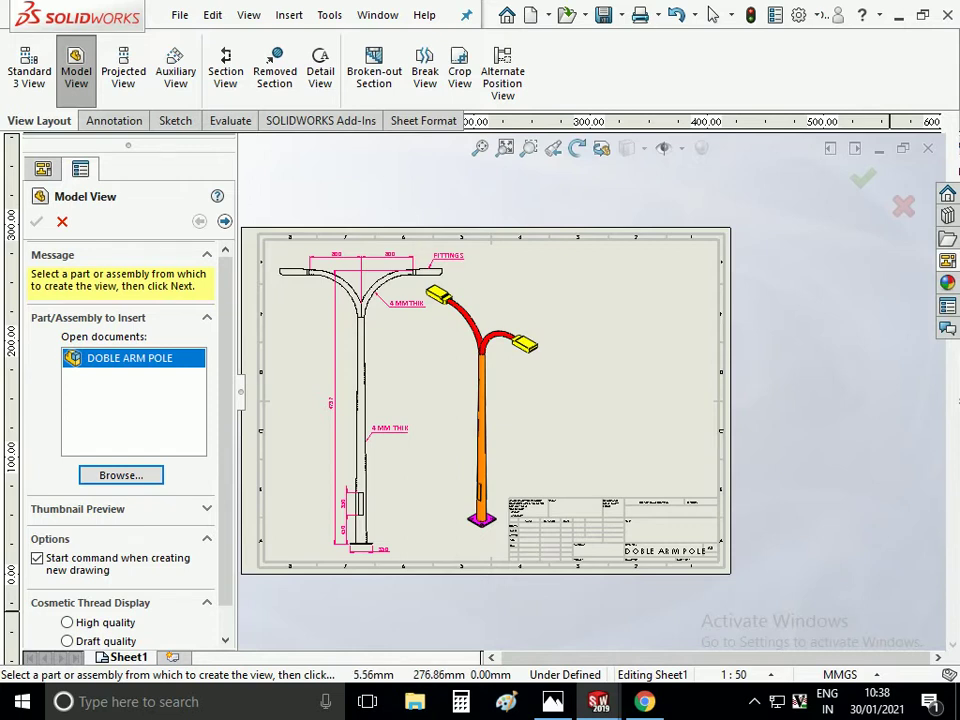
left_click(121, 475)
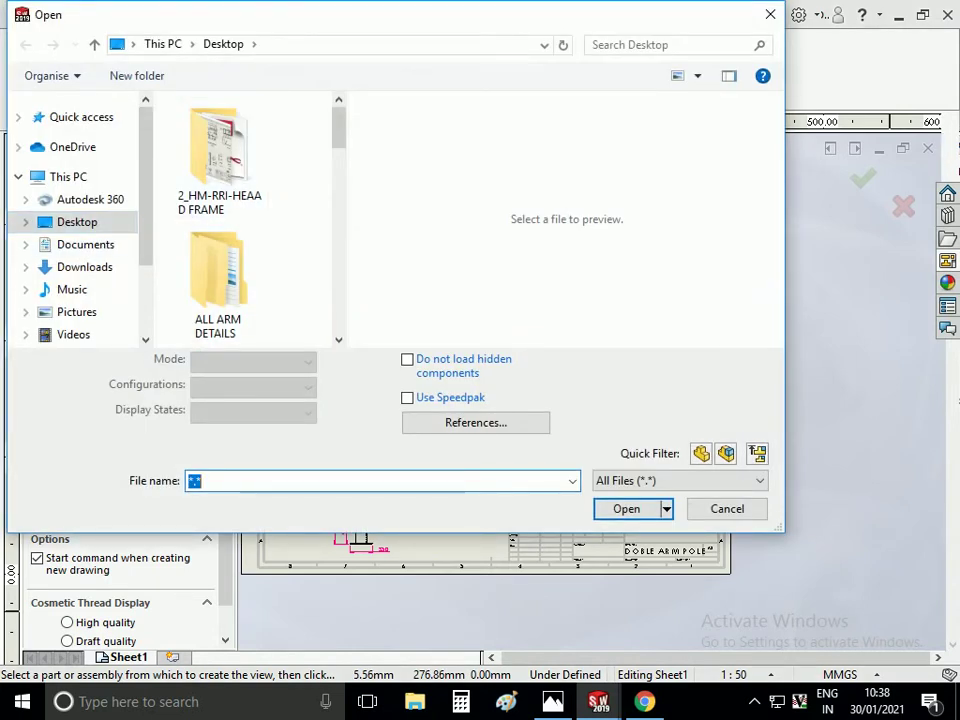
left_click(770, 14)
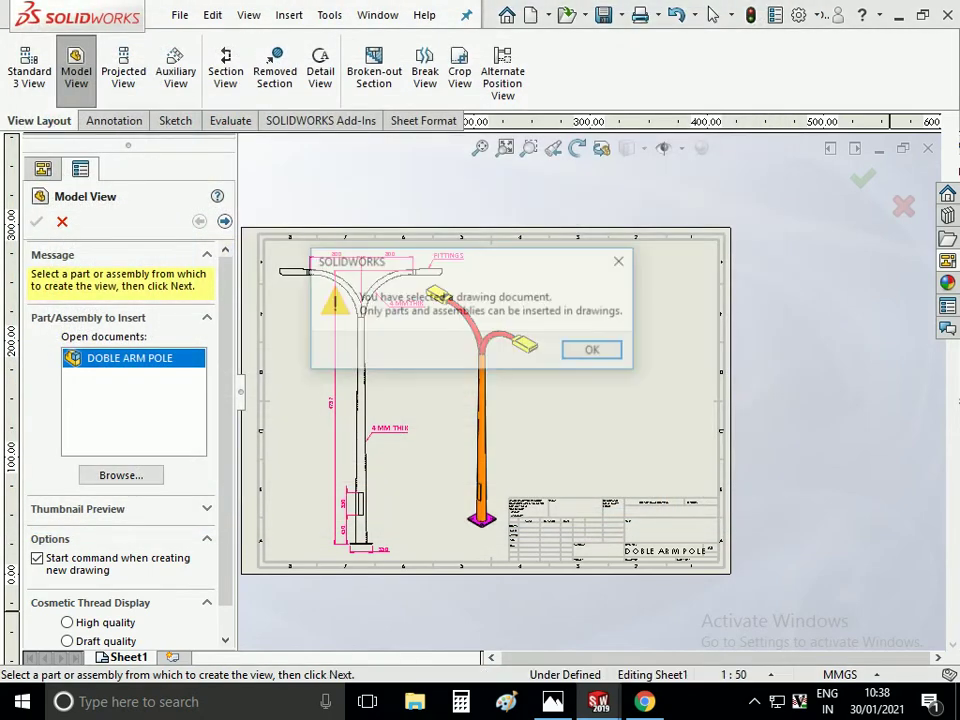
key("Return")
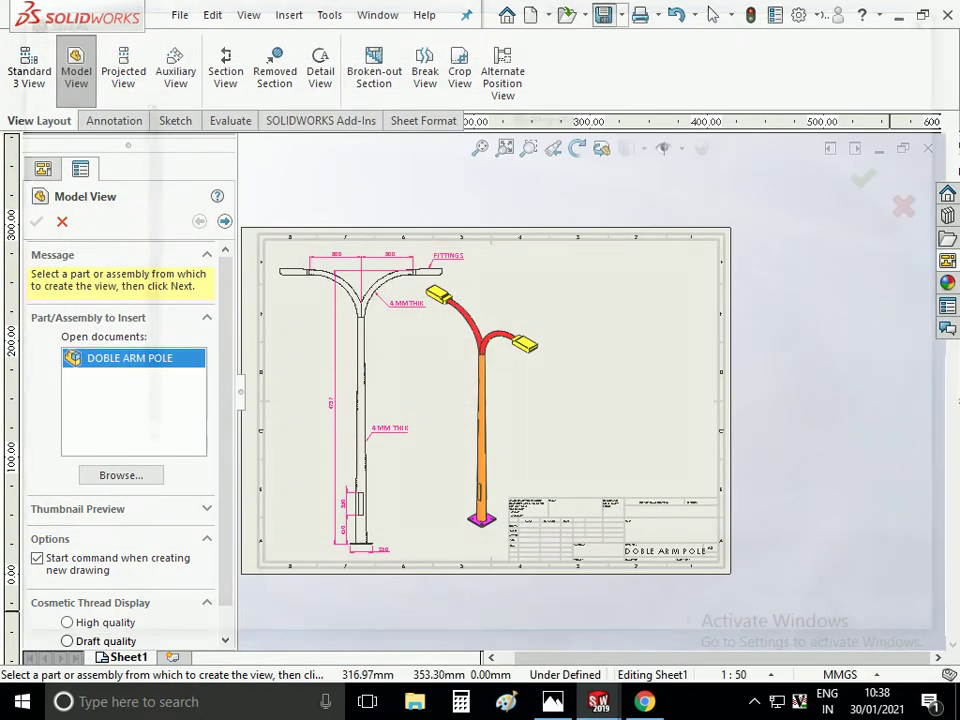
Save the drawing and browse Local Disk (E:) for the base plate part
left_click(603, 14)
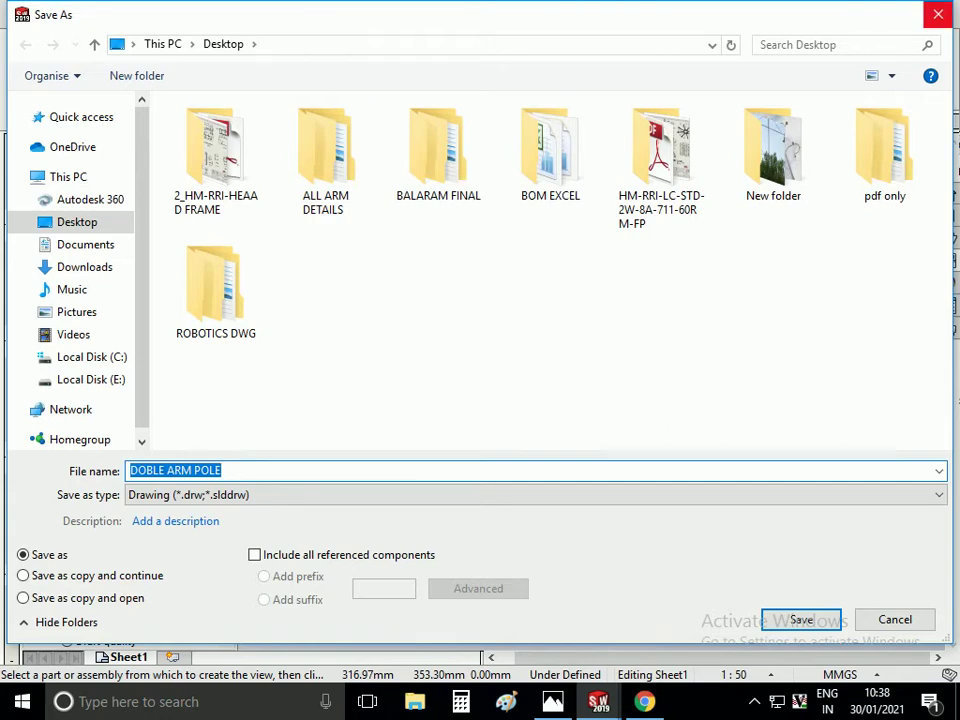
key("Return")
left_click(121, 475)
scroll(220, 290, "down", 2)
scroll(220, 290, "down", 2)
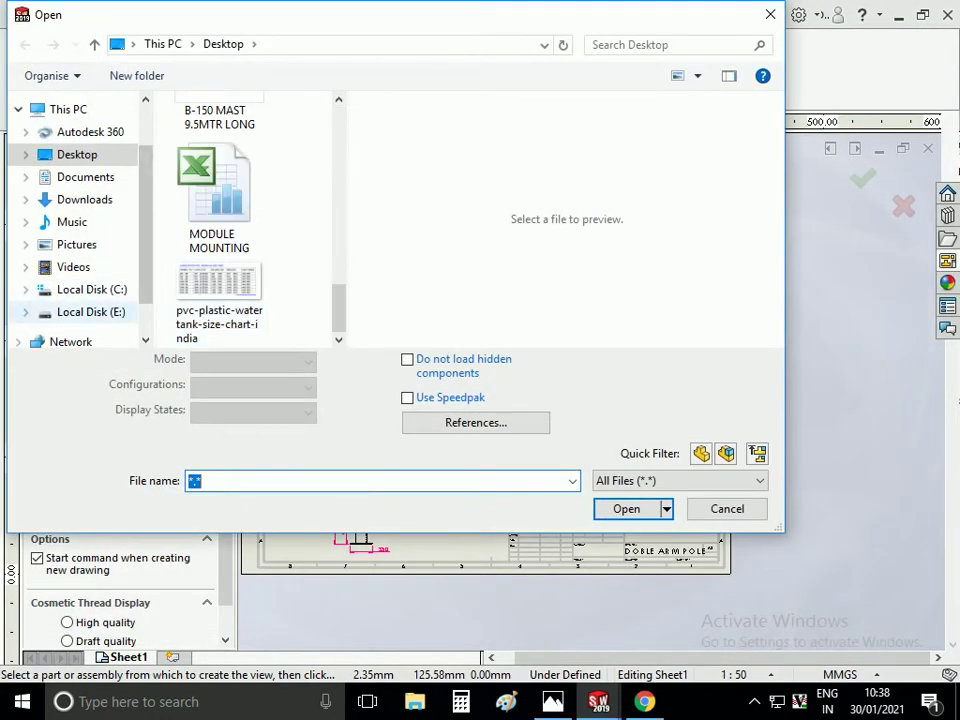
left_click(90, 311)
scroll(220, 305, "down", 2)
Navigate the nested ybaGF, POLE and DOUBLE ARM folders and open the BP part
double_click(208, 301)
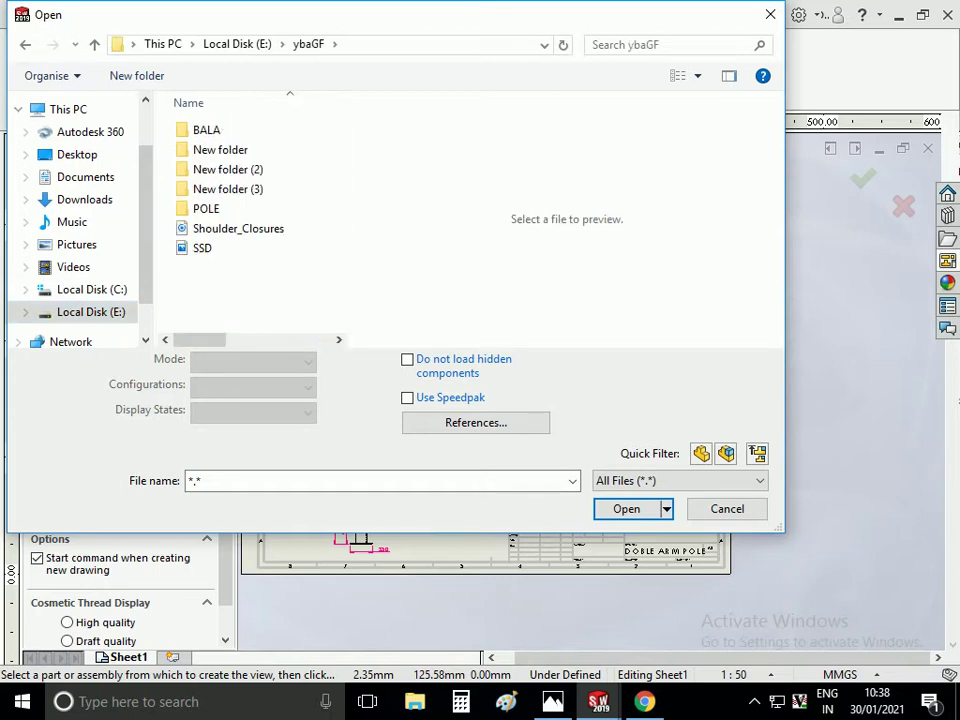
double_click(204, 208)
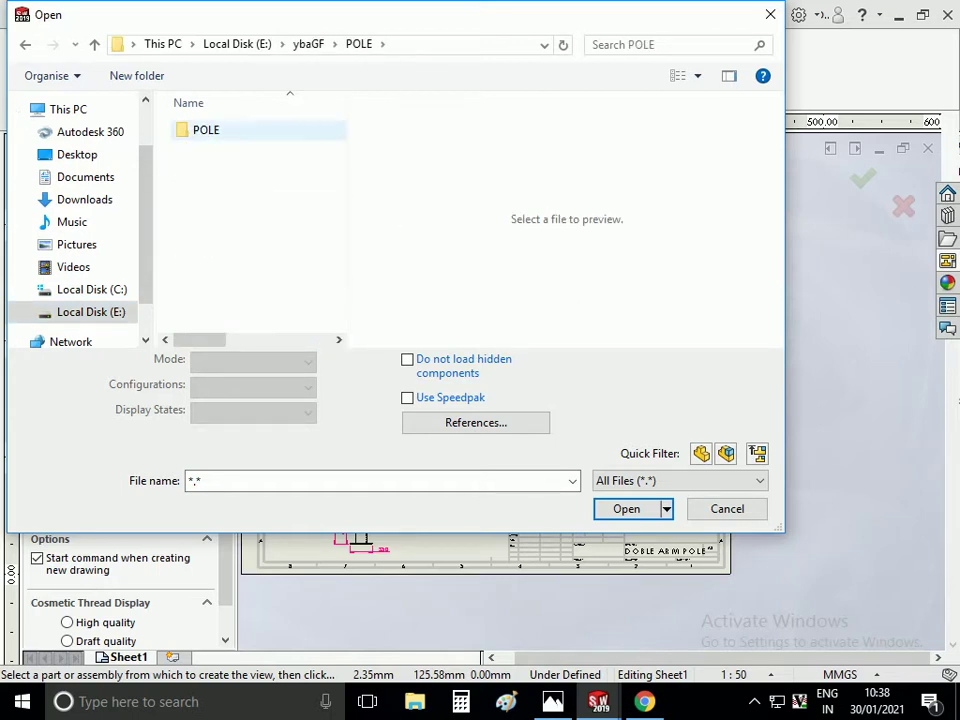
double_click(206, 130)
double_click(219, 150)
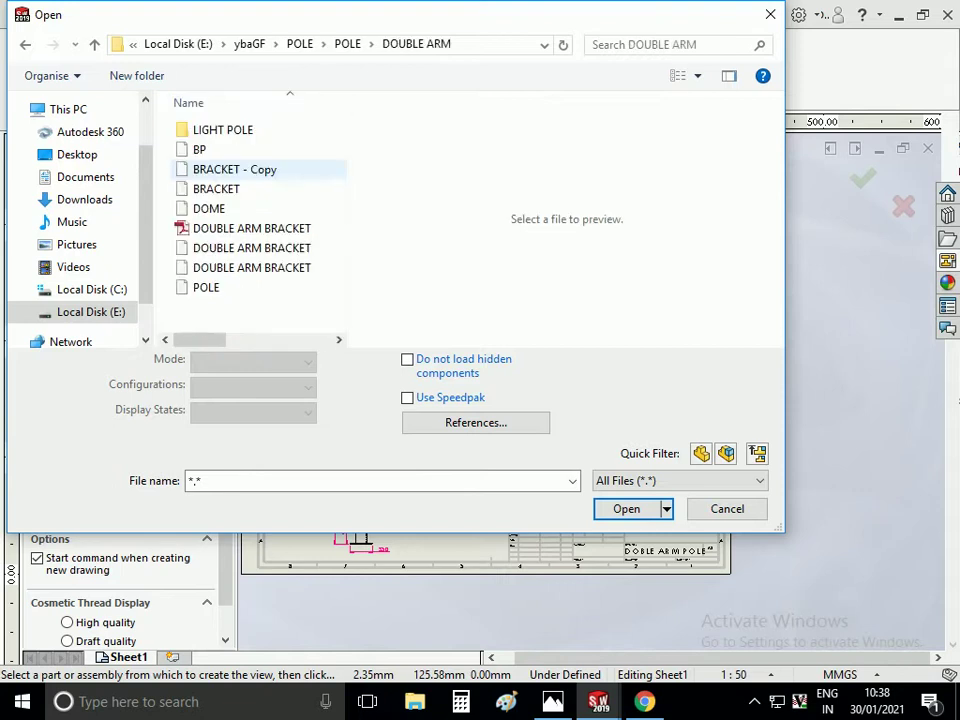
key("Return")
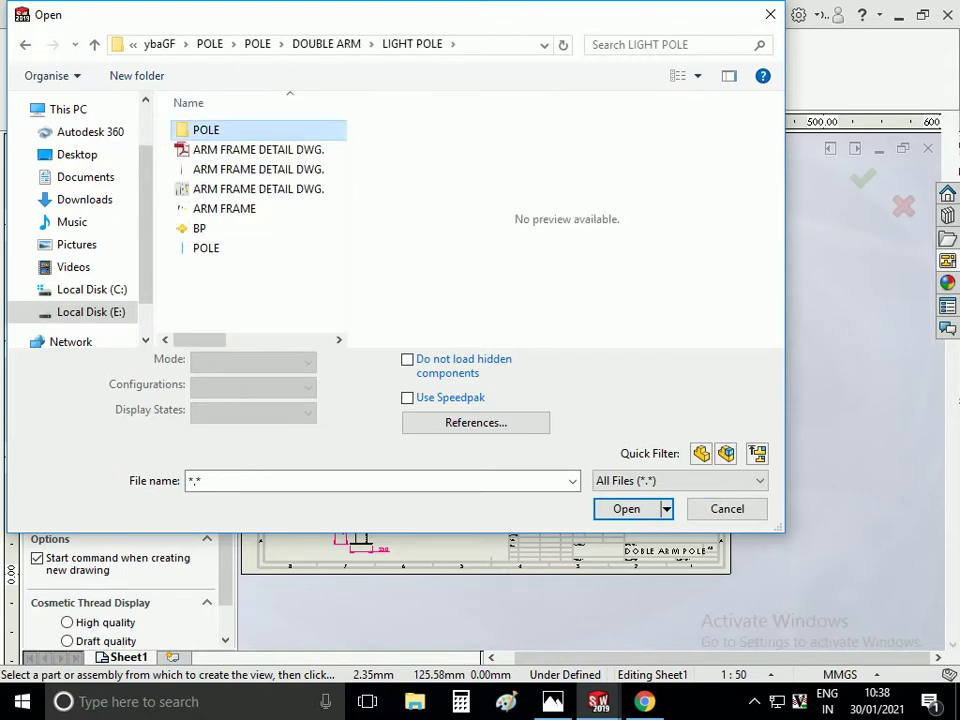
key("Return")
key("Return")
key("Return")
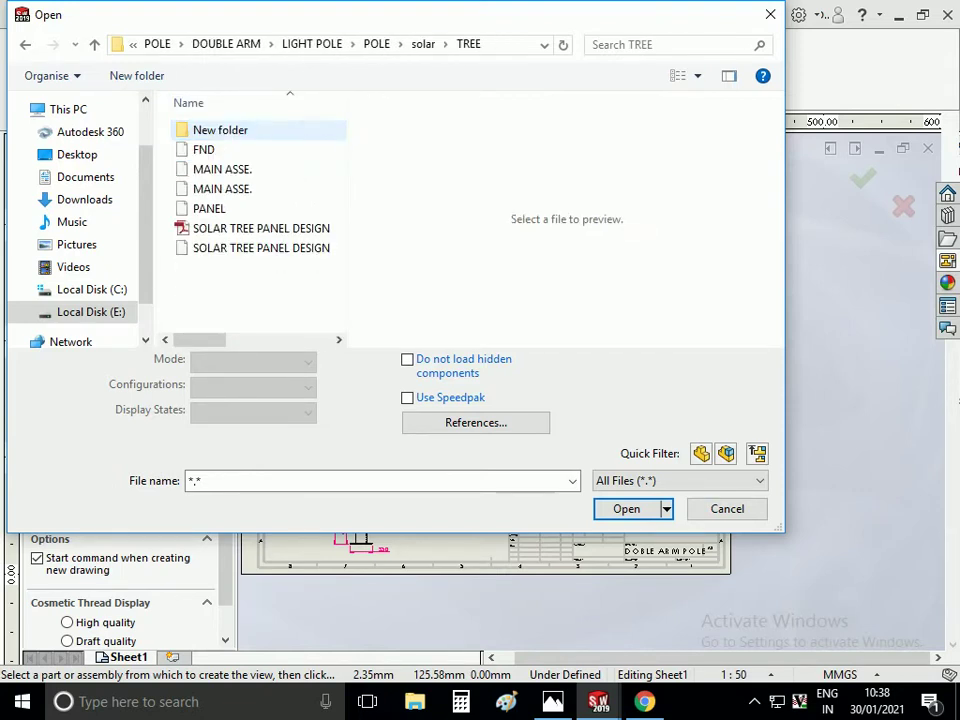
key("Return")
key("Return")
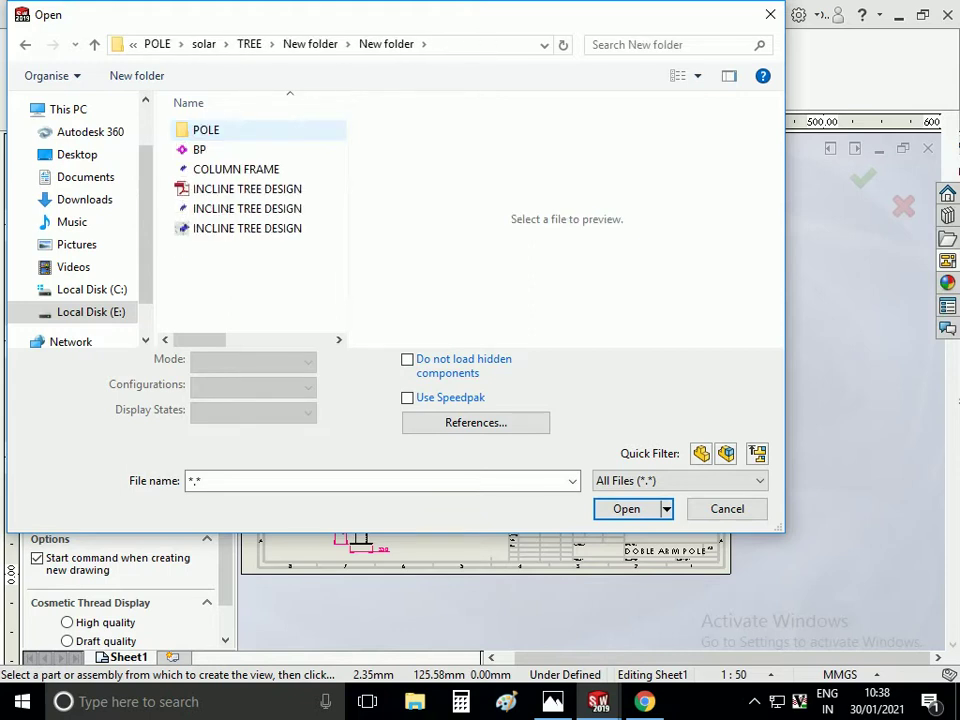
key("Return")
key("Return")
key("Return")
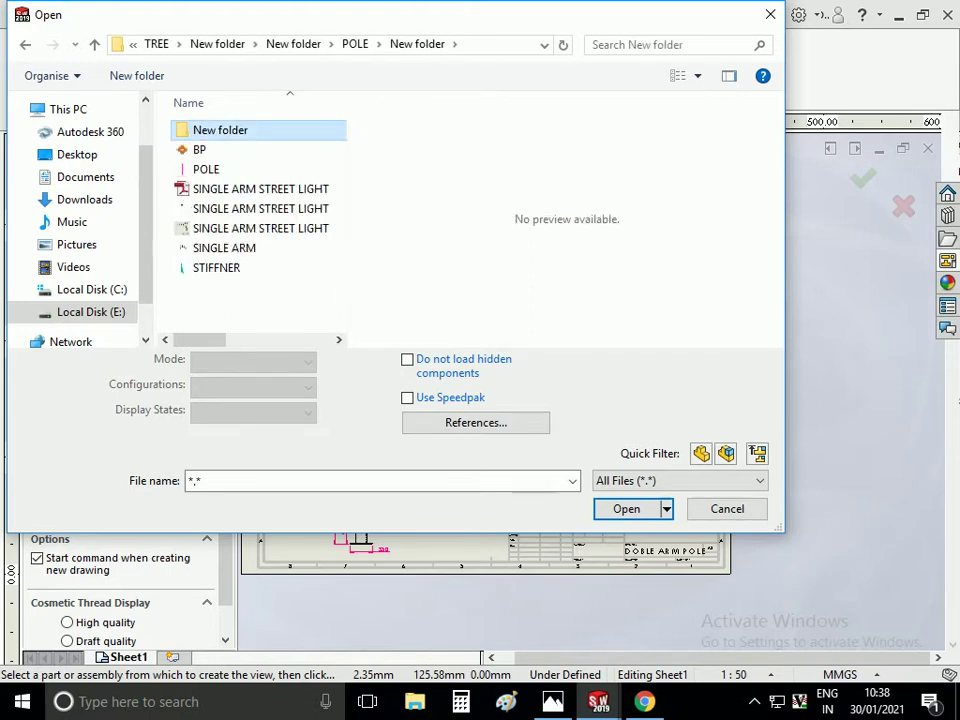
key("Return")
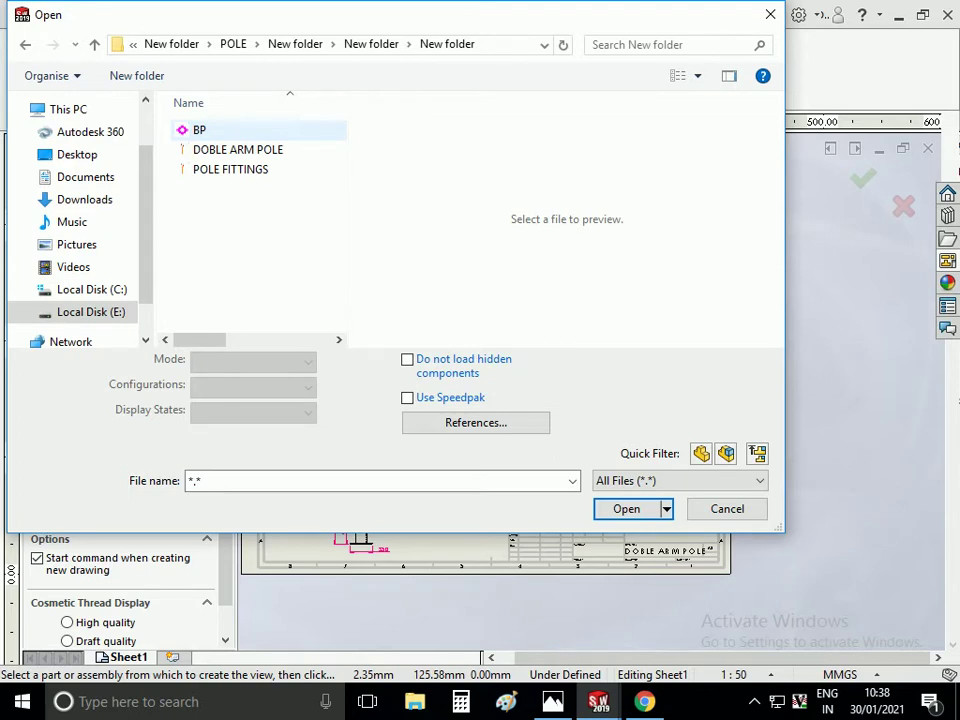
key("Down")
key("Return")
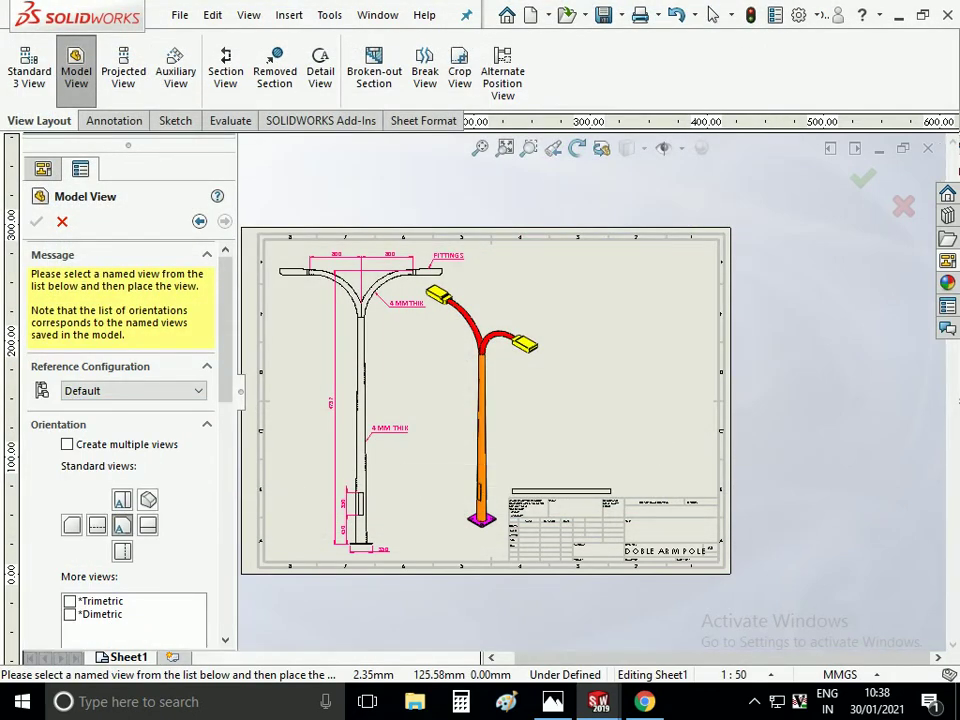
scroll(590, 393, "up", 5)
Place the BP base plate view and a first projected view below it
left_click(594, 531)
left_click(712, 14)
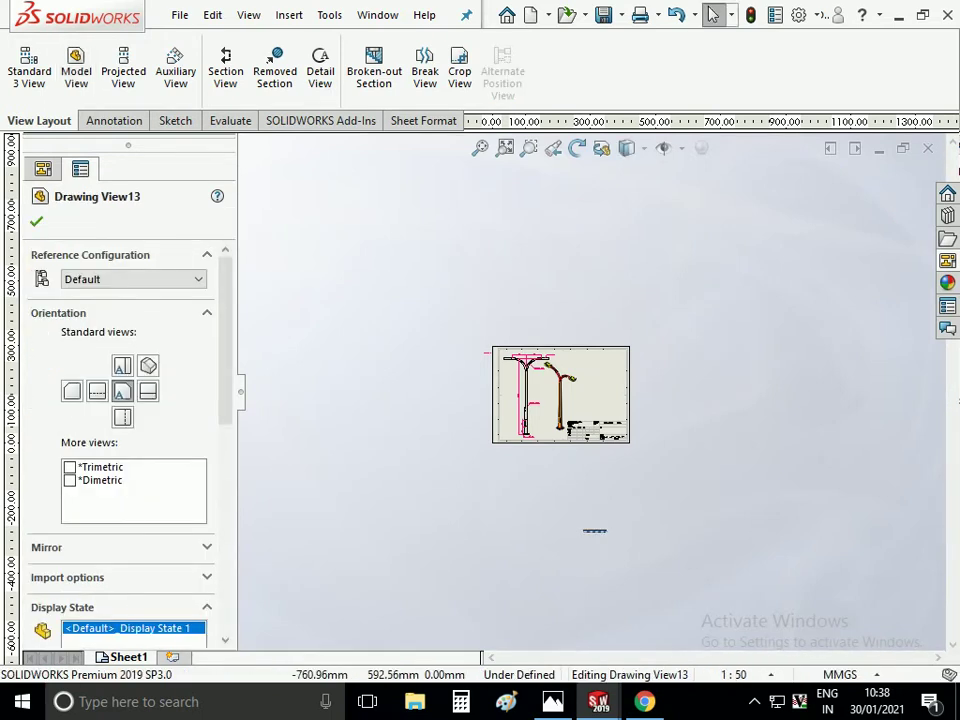
left_click(123, 70)
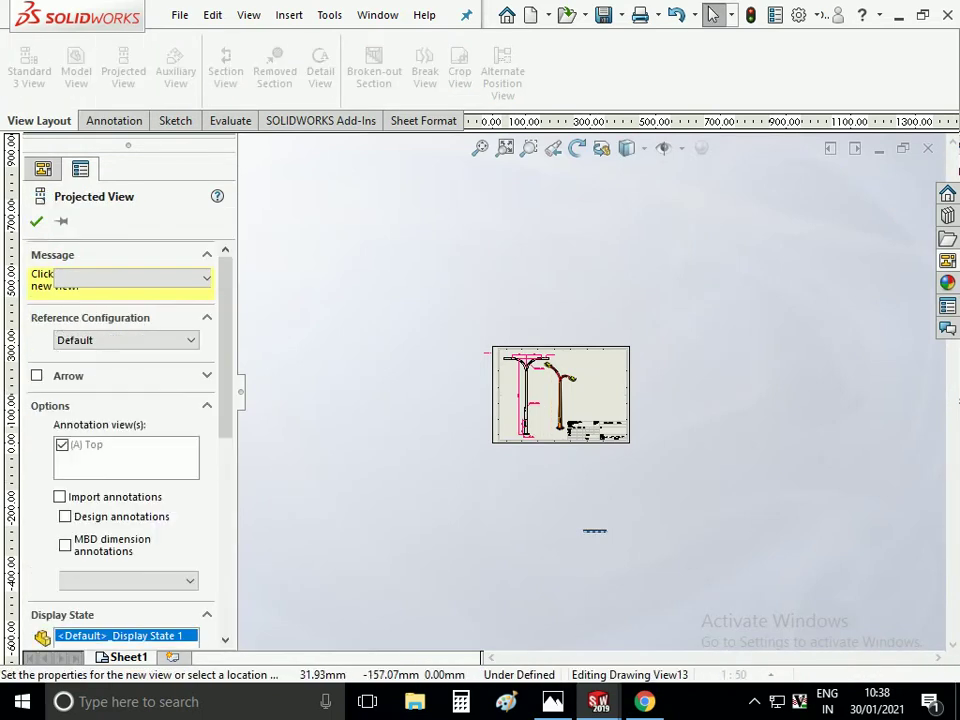
scroll(570, 510, "up", 1)
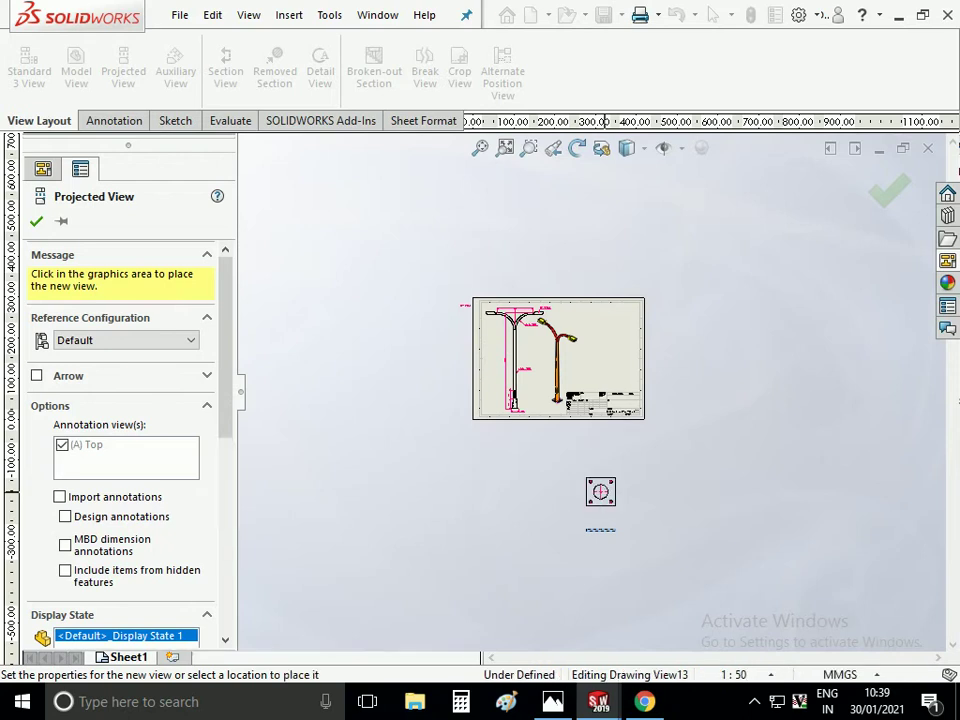
left_click(600, 491)
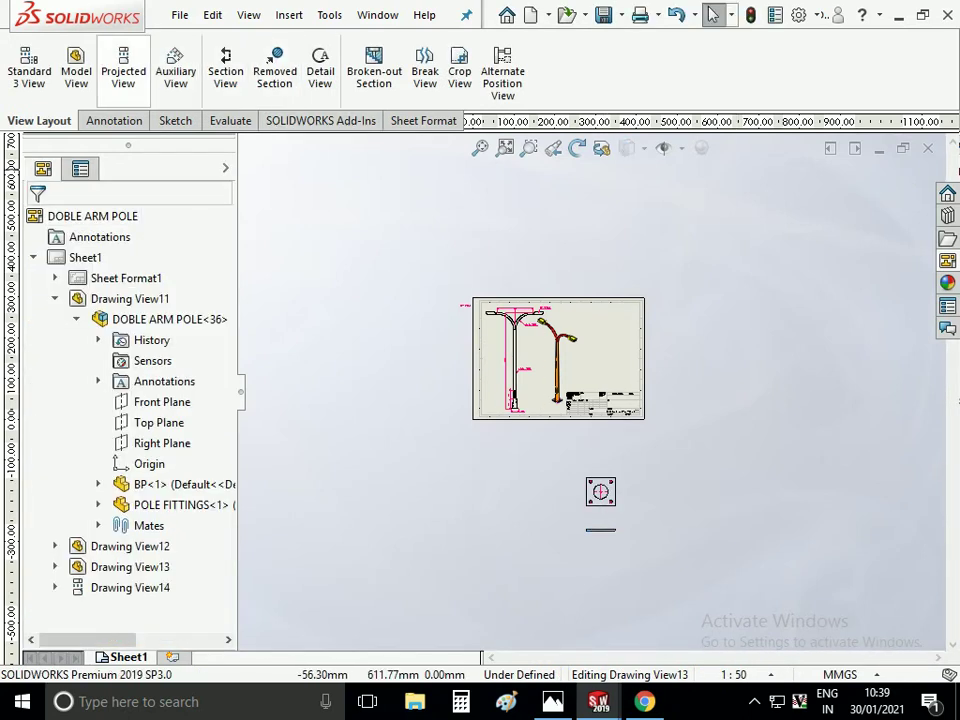
Add an isometric projected plate view, move it to the empty right area, and shade it
left_click(123, 70)
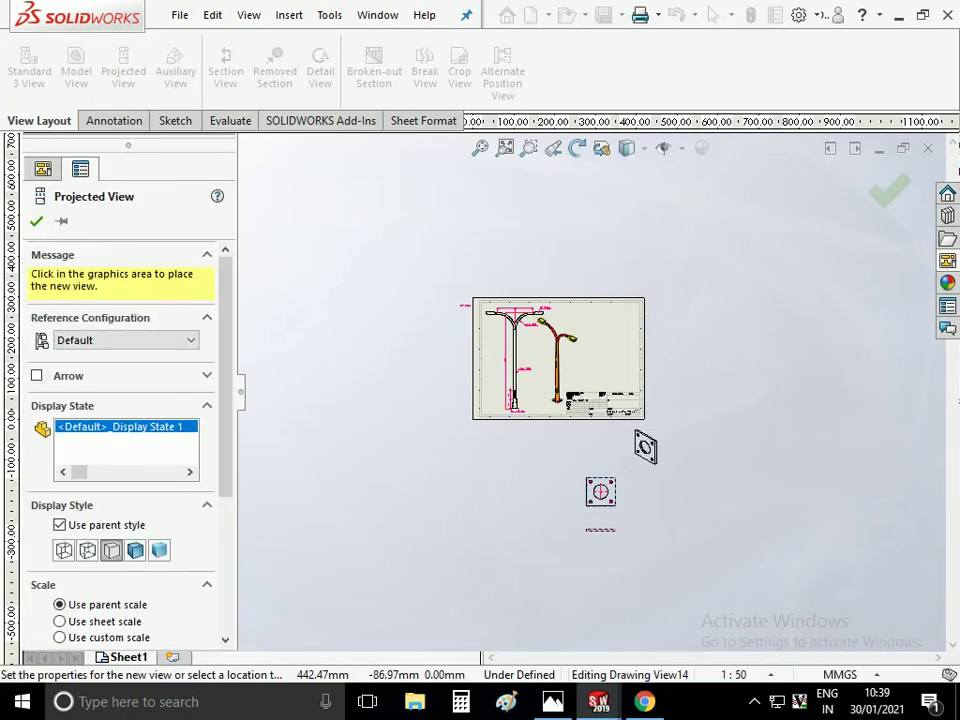
left_click(645, 447)
scroll(645, 447, "up", 3)
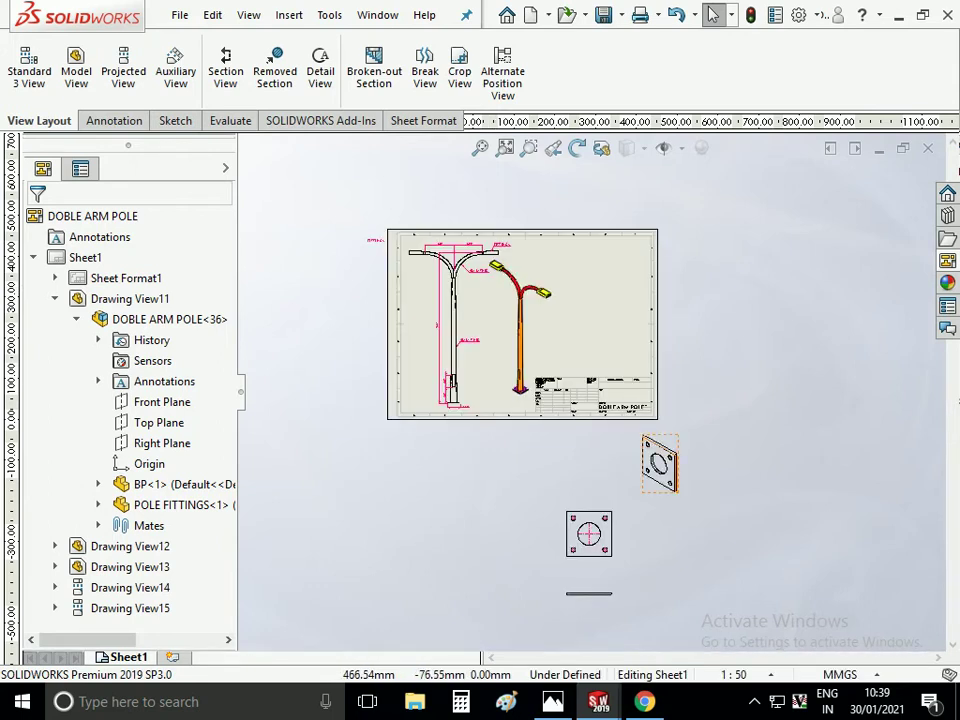
mouse_move(658, 462)
left_mouse_down()
mouse_move(603, 353)
mouse_move(580, 341)
left_mouse_up()
scroll(603, 353, "up", 3)
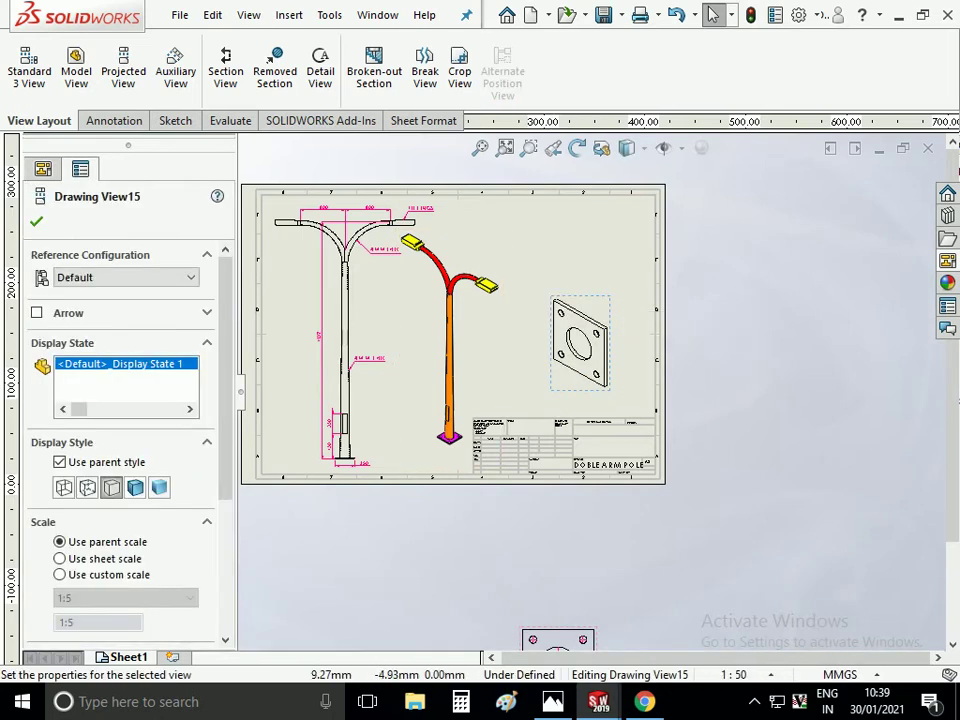
left_click(135, 487)
left_click(588, 519)
scroll(545, 368, "down", 1)
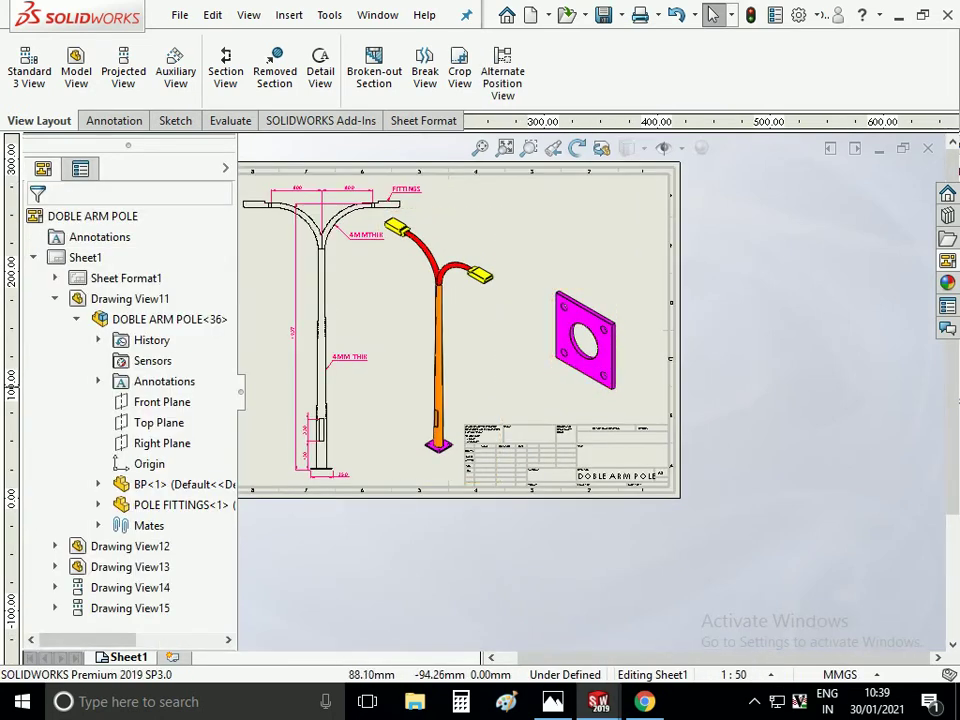
Circle the arm junction and place connected Detail View A at 1:10 at the top right
left_click(114, 120)
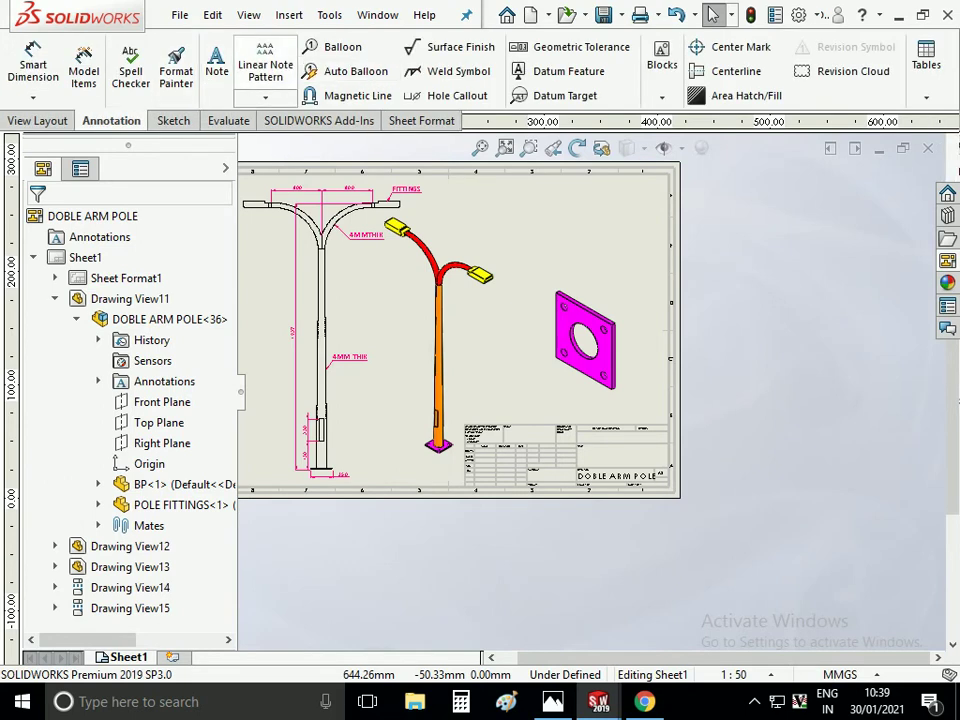
left_click(37, 120)
left_click(320, 70)
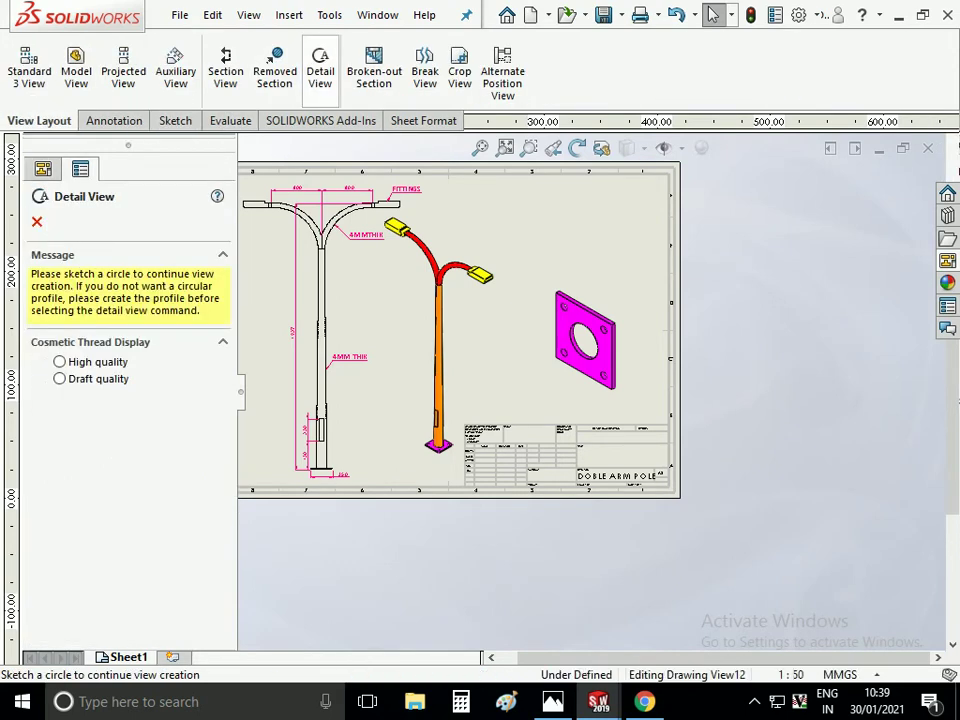
scroll(419, 264, "down", 1)
left_click(445, 290)
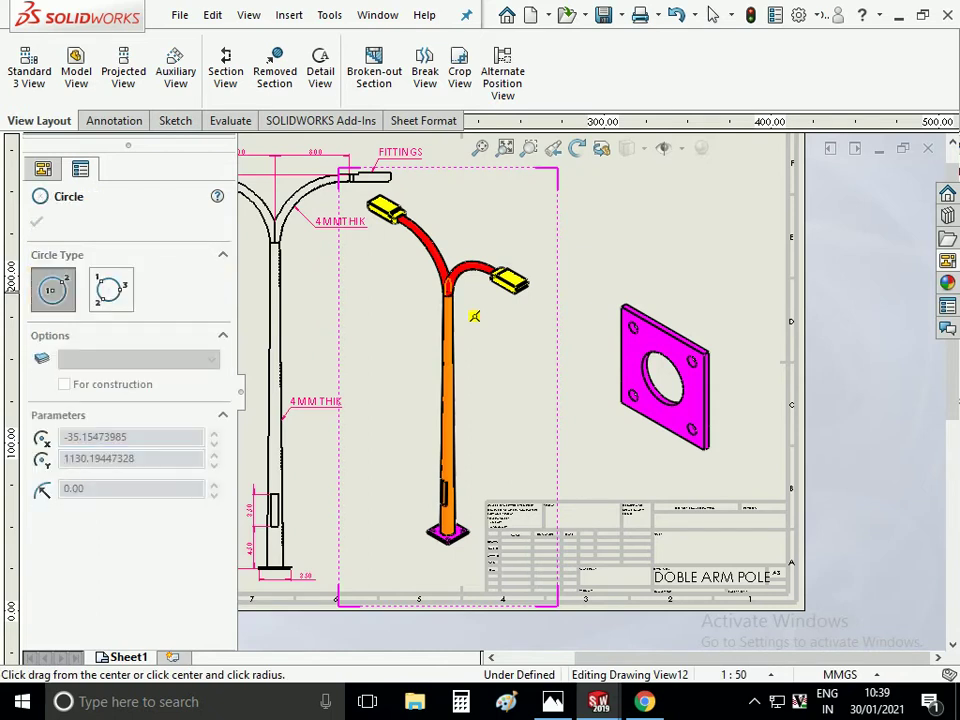
left_click(472, 290)
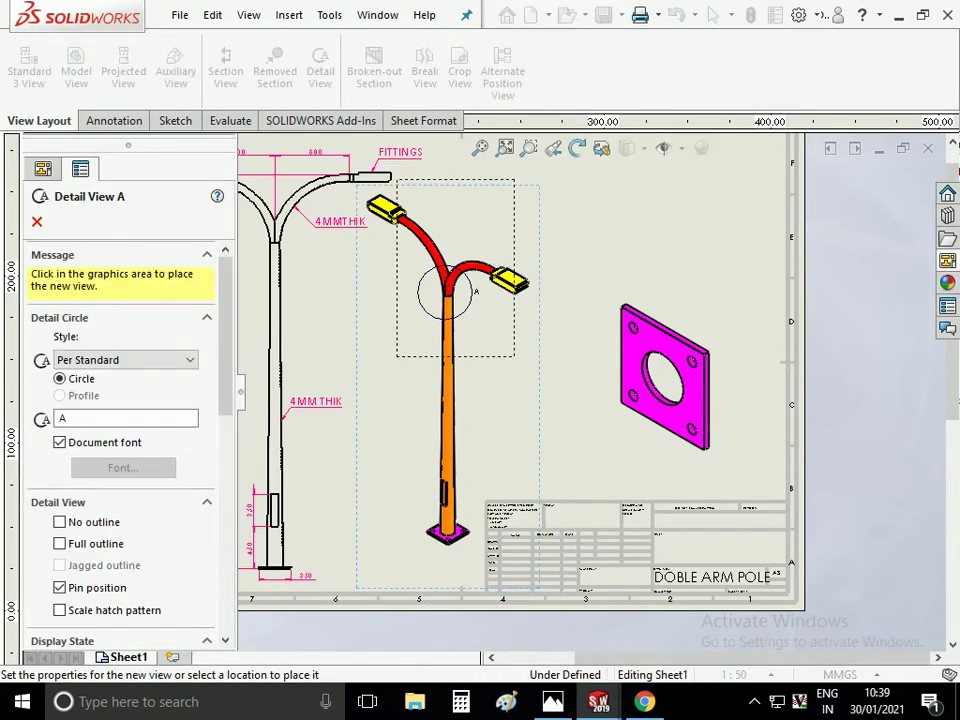
left_click(120, 360)
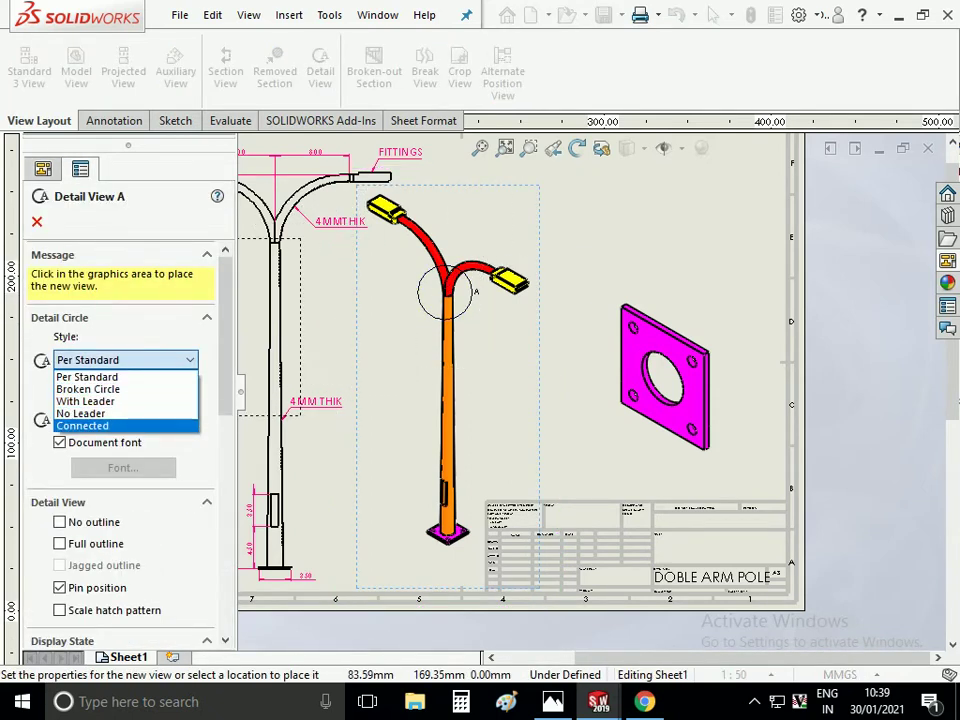
left_click(82, 425)
left_click(652, 208)
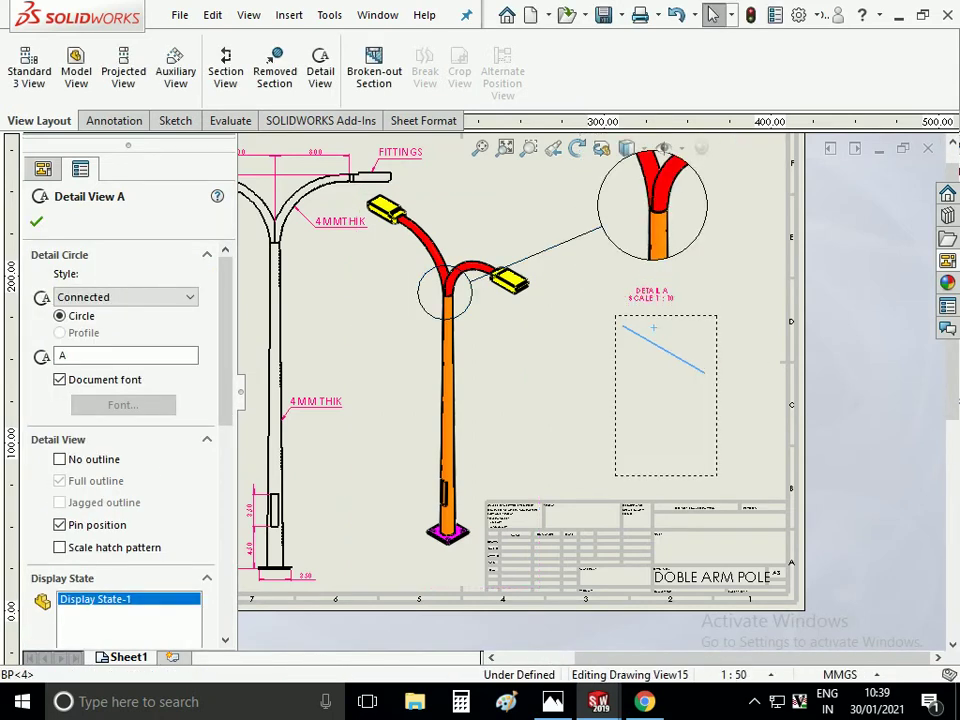
key("Return")
key("f")
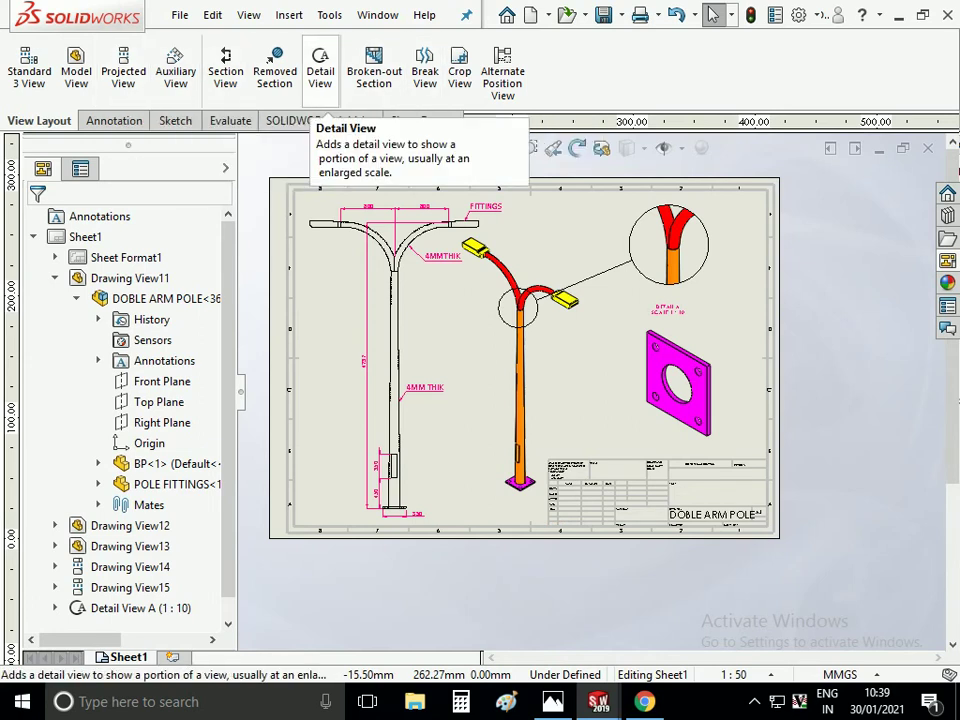
Circle the lower slot and place connected Detail View B at 1:9 beside the pole
left_click(320, 70)
scroll(498, 471, "down", 3)
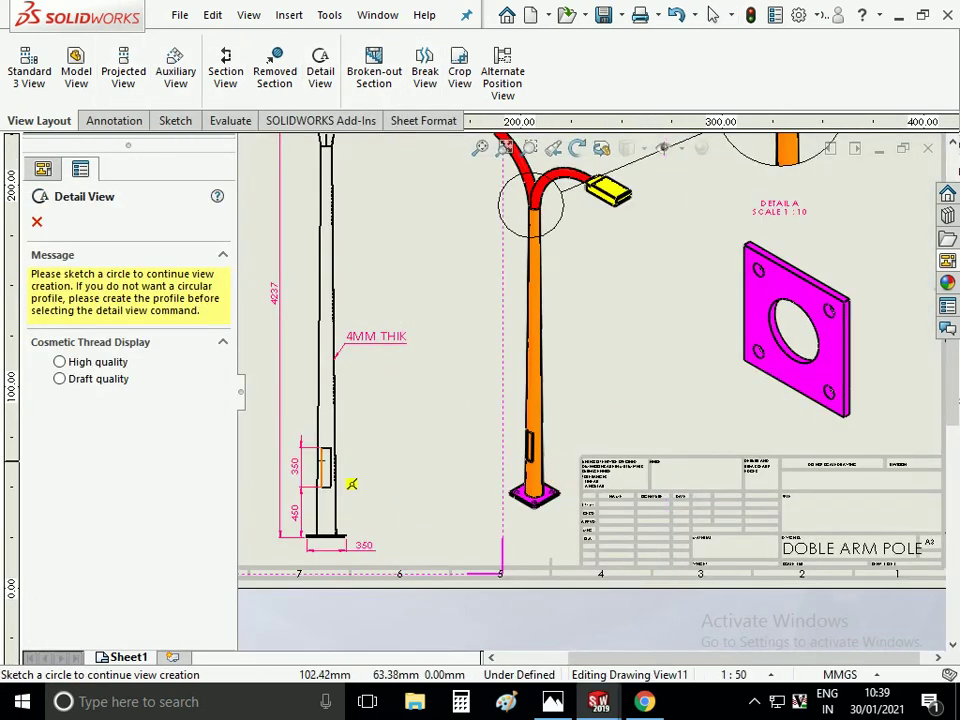
scroll(353, 490, "down", 2)
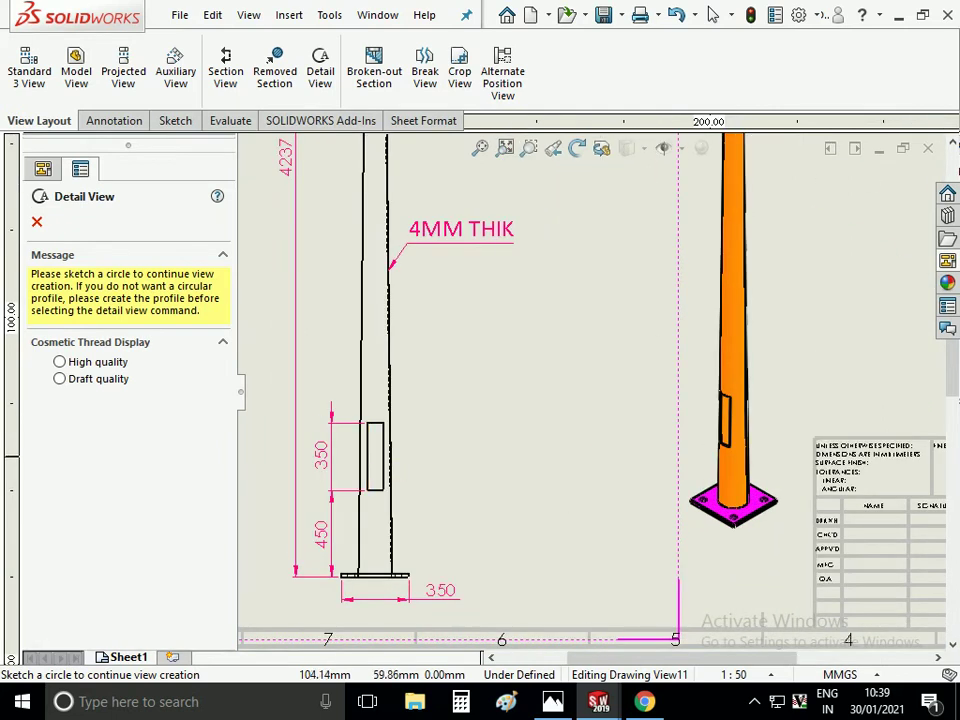
left_click(376, 455)
left_click(390, 421)
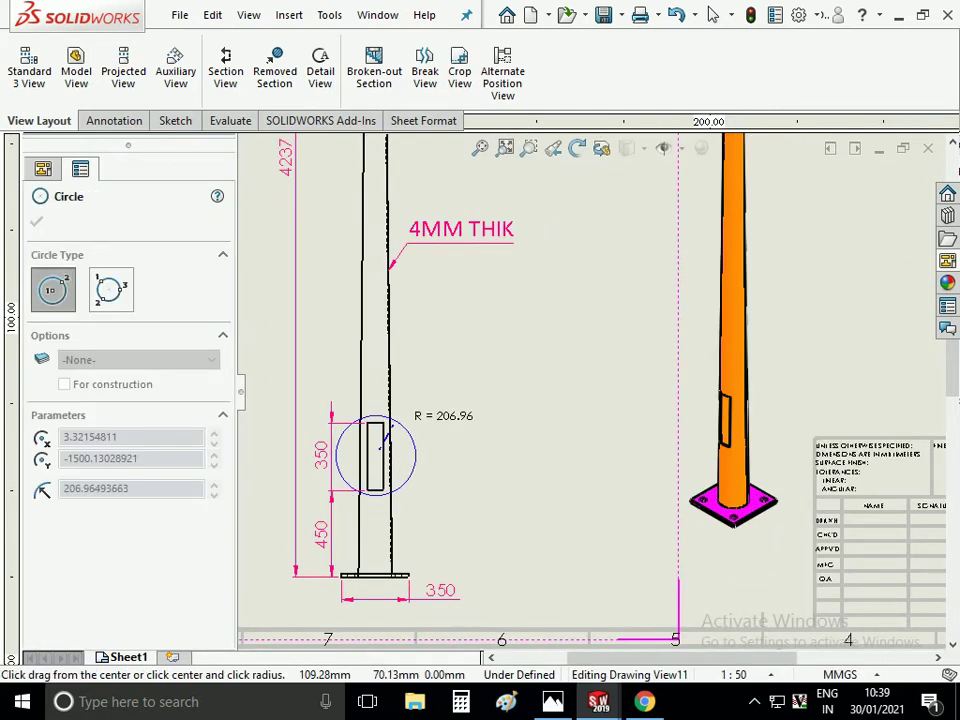
left_click(320, 70)
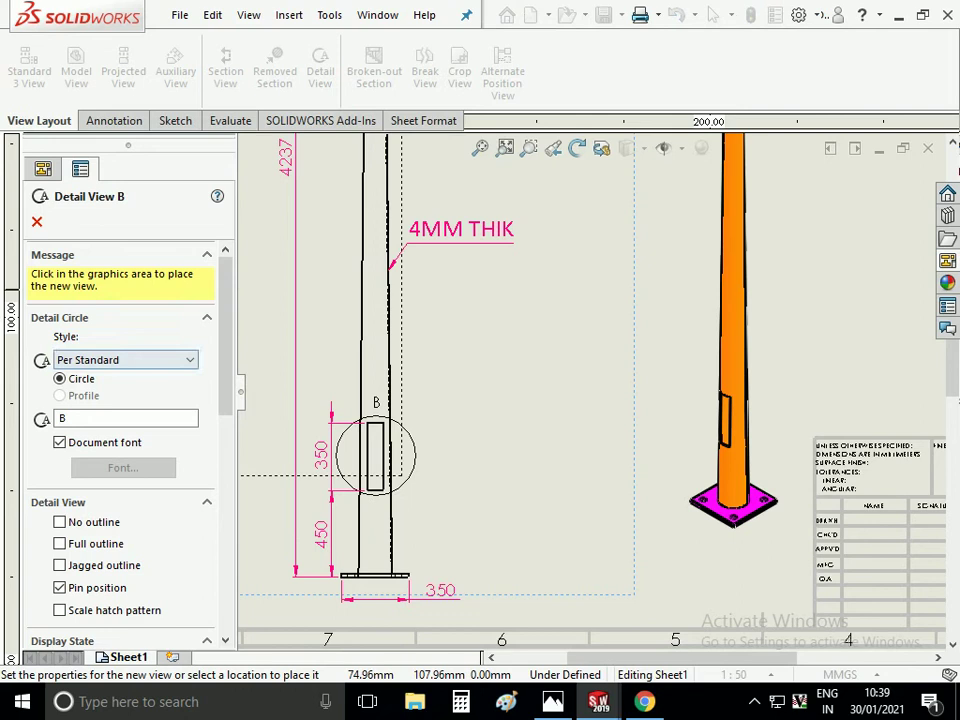
left_click(125, 360)
left_click(75, 424)
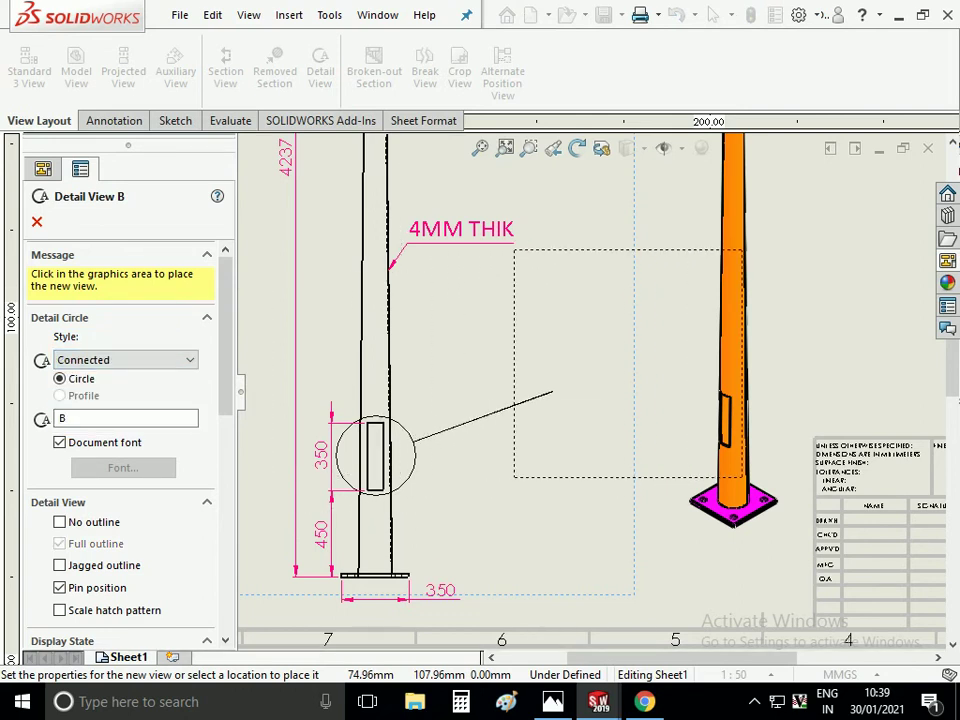
left_click(600, 360)
scroll(600, 388, "up", 3)
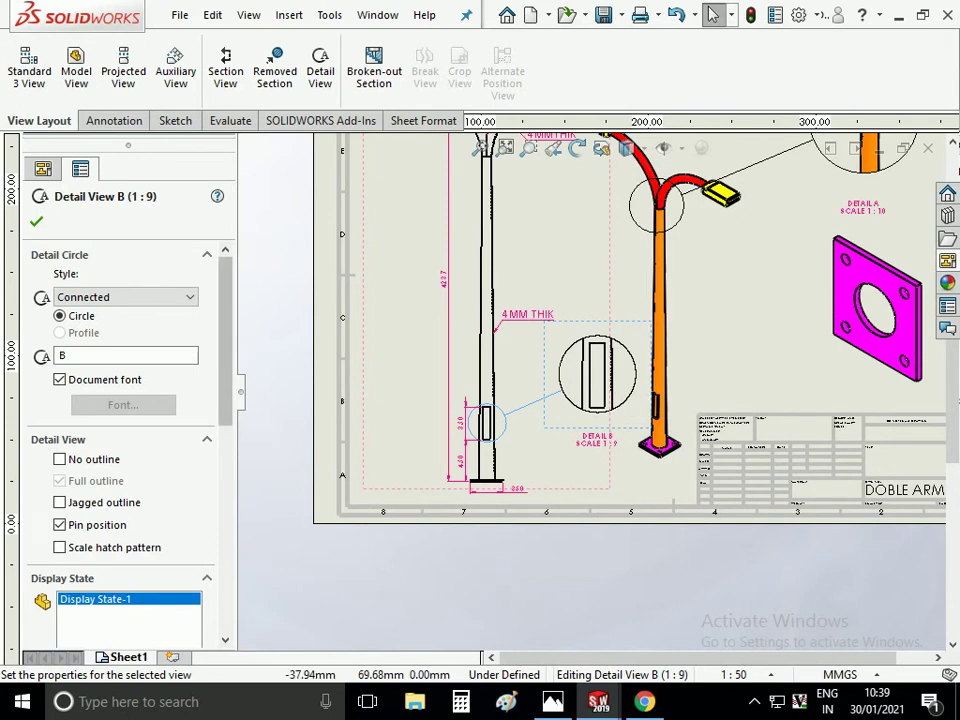
scroll(120, 400, "down", 5)
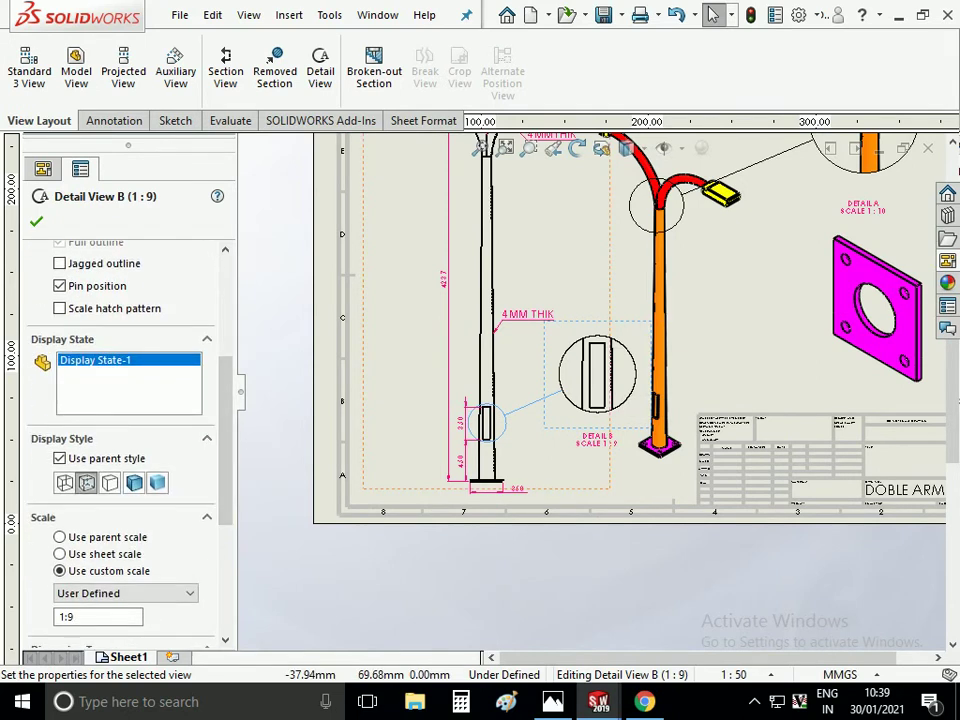
Turn off Use parent style for Detail View B and display it Shaded
left_click(59, 458)
left_click(36, 221)
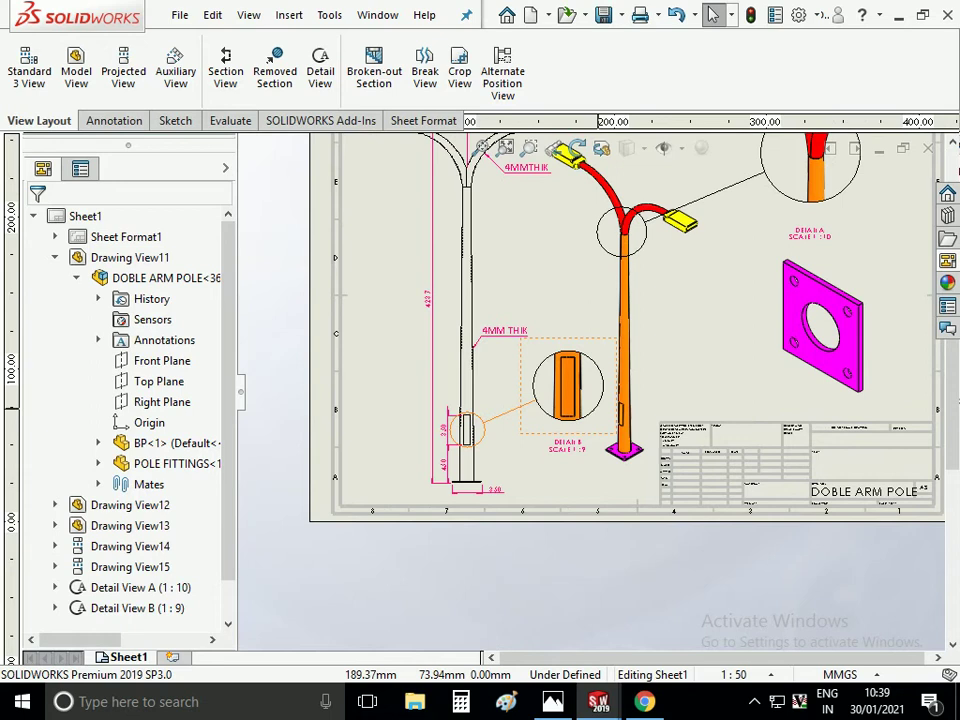
left_click(618, 425)
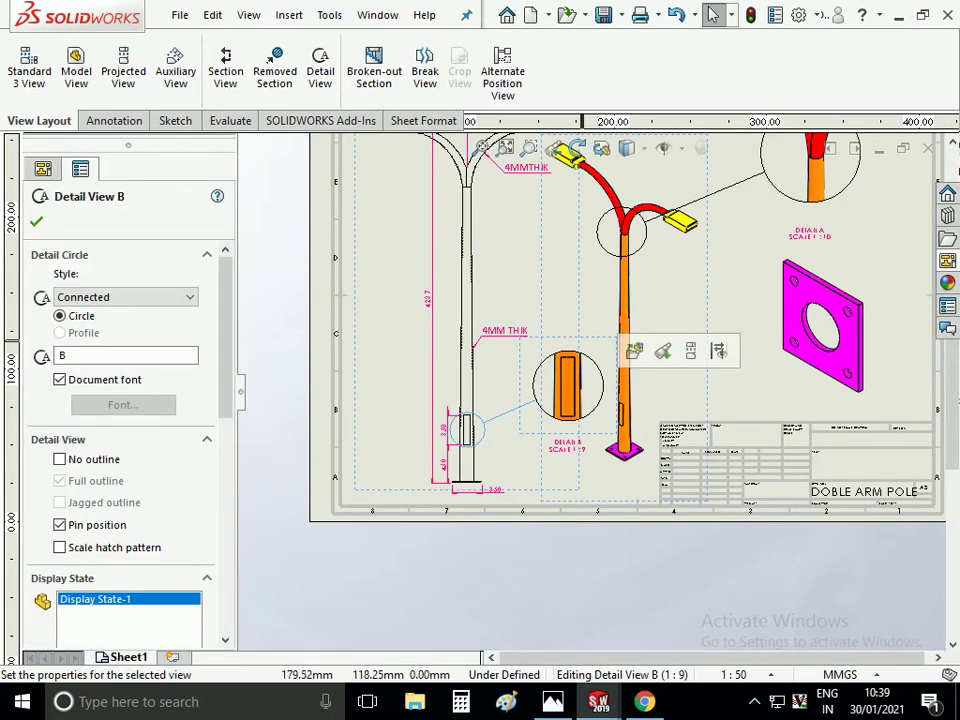
left_click(575, 340, "ctrl")
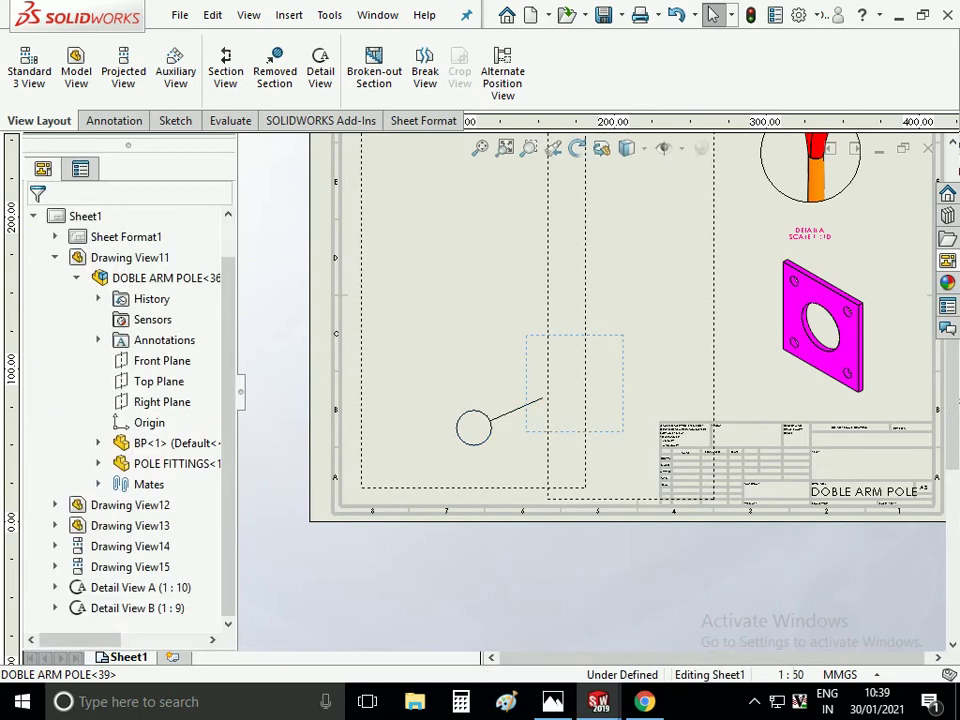
scroll(535, 408, "down", 2)
scroll(535, 408, "down", 1)
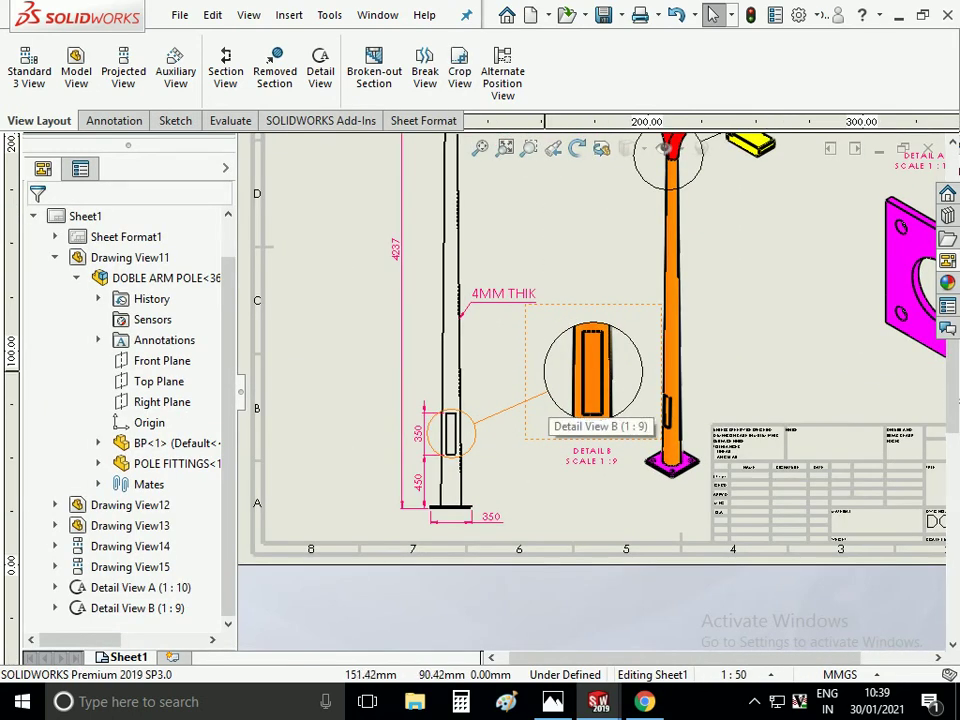
left_click(448, 430)
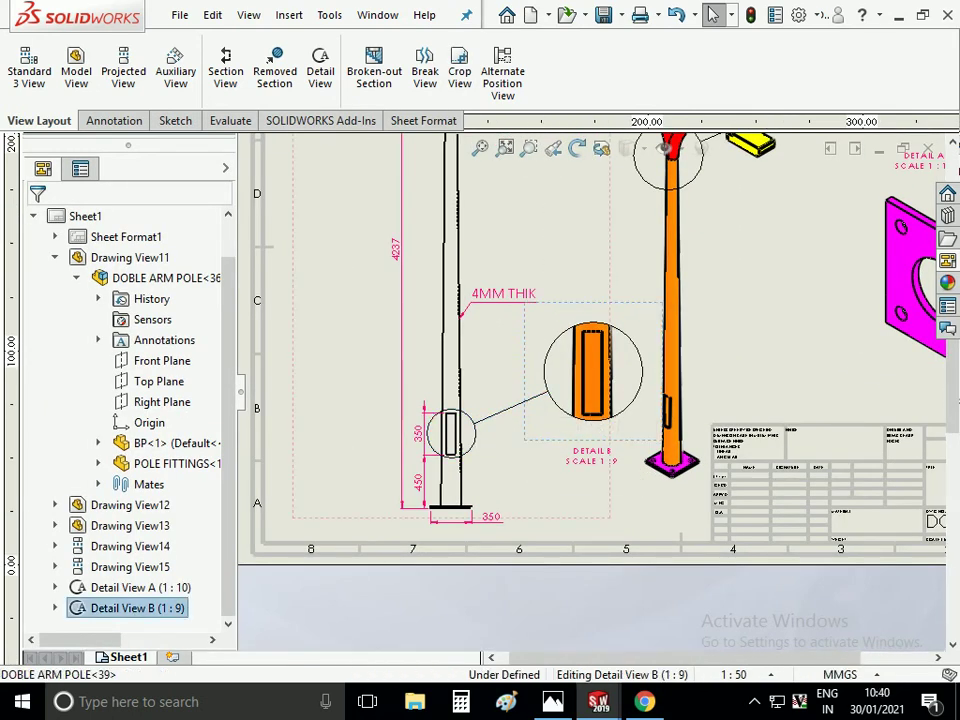
key("Escape")
scroll(483, 441, "up", 2)
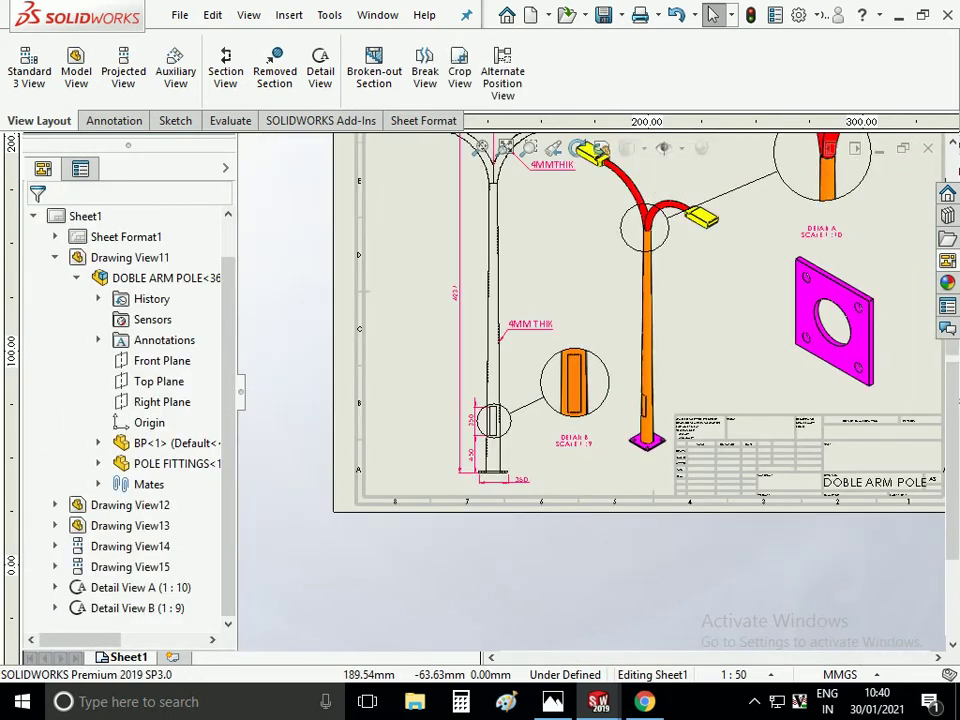
scroll(483, 441, "up", 3)
scroll(790, 425, "down", 1)
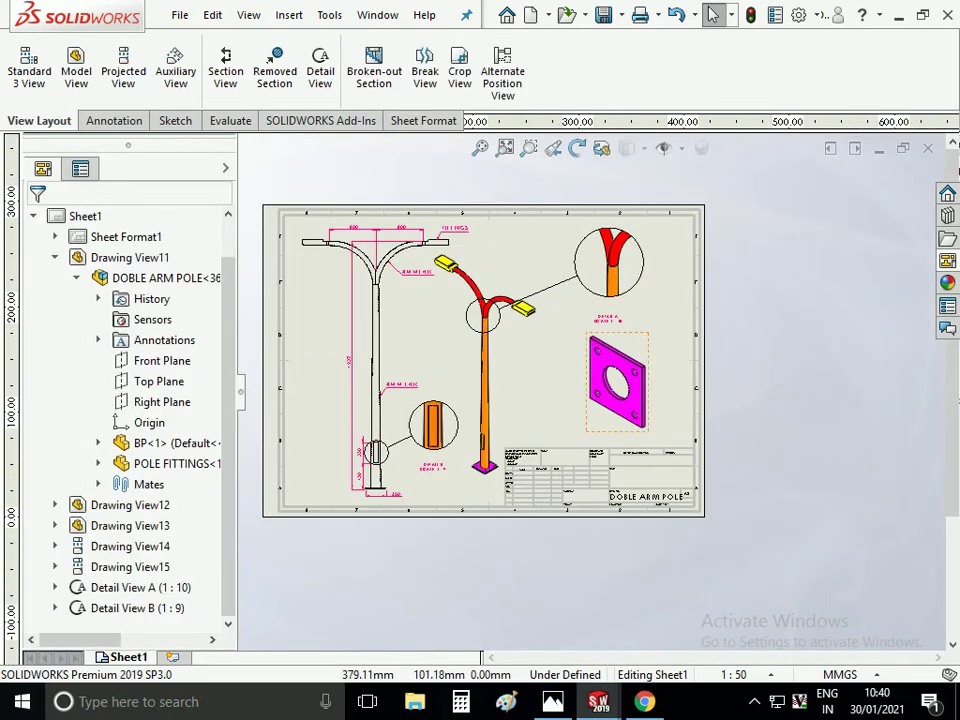
In Edit Sheet Format, set the DOBLE ARM POLE title note font size to 16
scroll(650, 510, "down", 1)
scroll(650, 510, "down", 1)
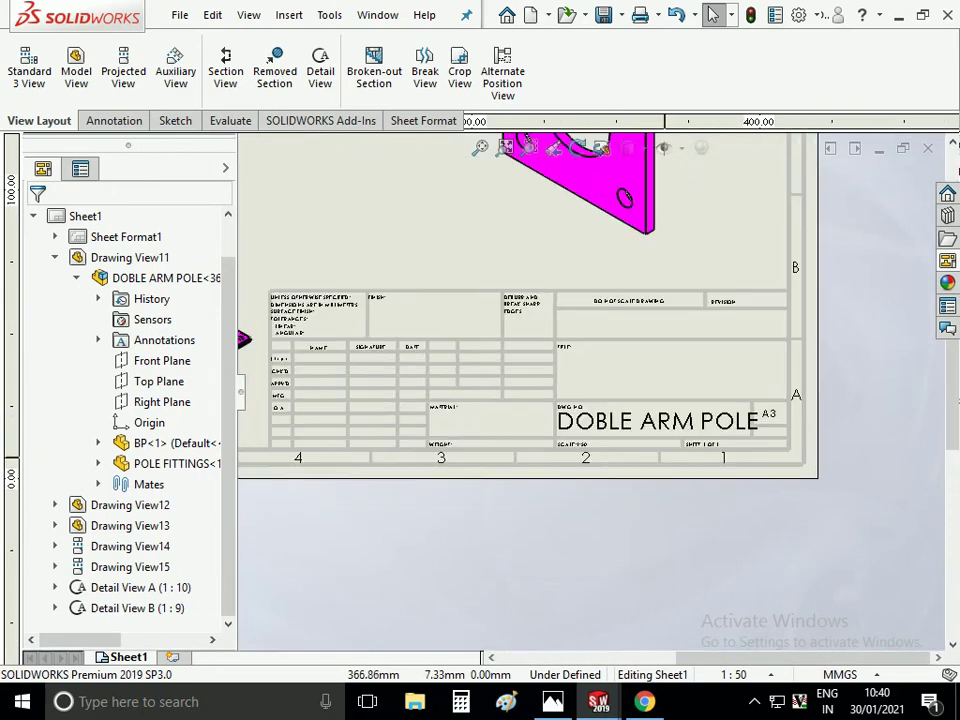
scroll(650, 510, "down", 1)
right_click(628, 220)
left_click(700, 347)
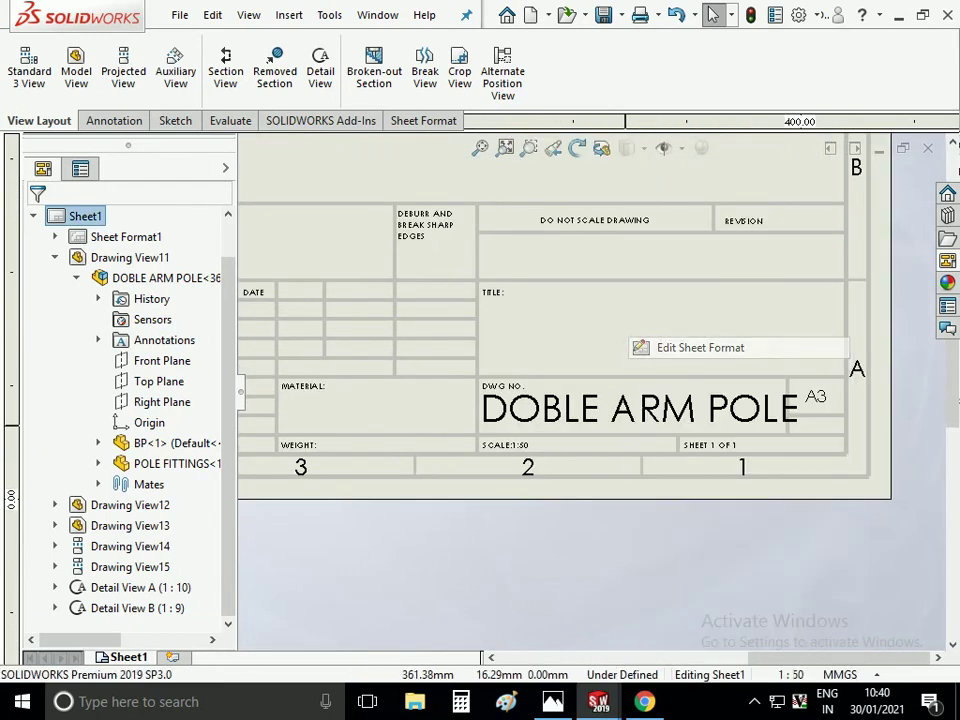
double_click(600, 408)
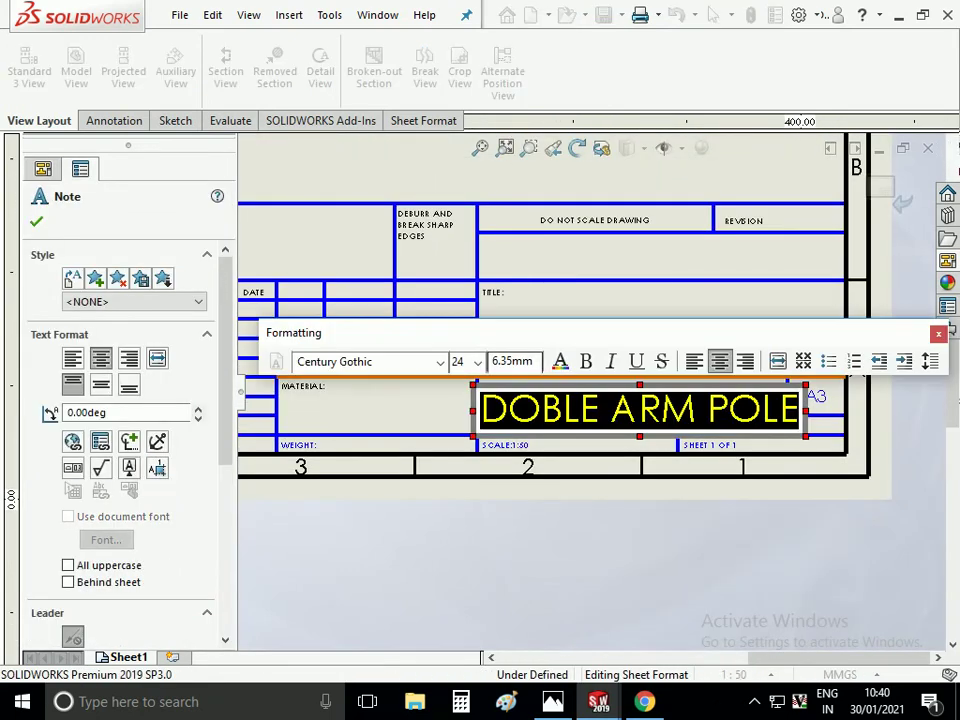
left_click(478, 362)
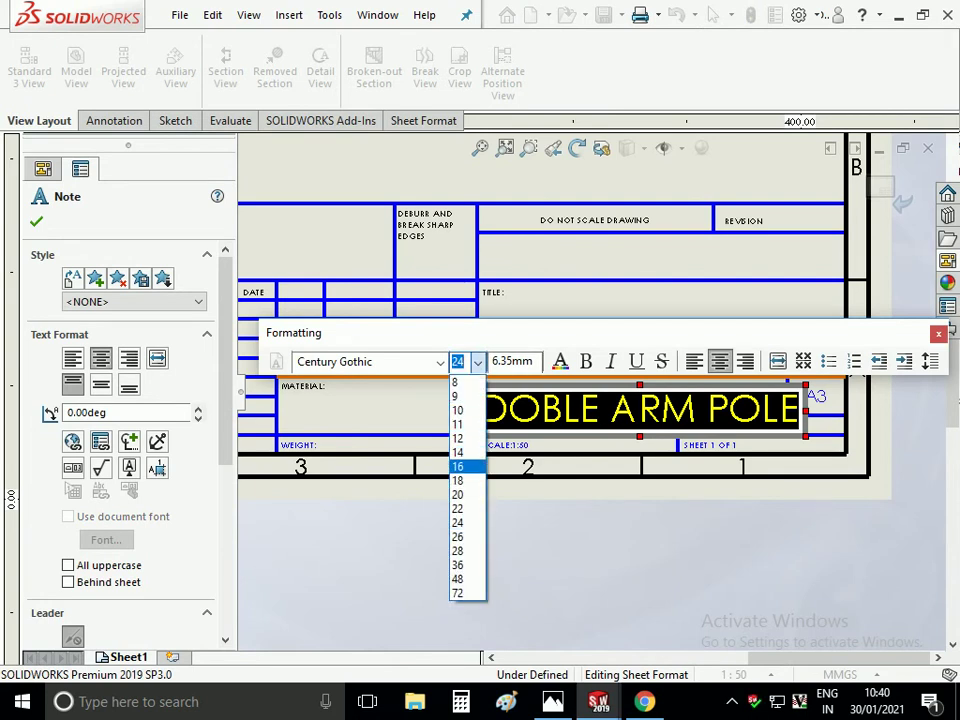
left_click(461, 463)
left_click(902, 204)
left_click(902, 204)
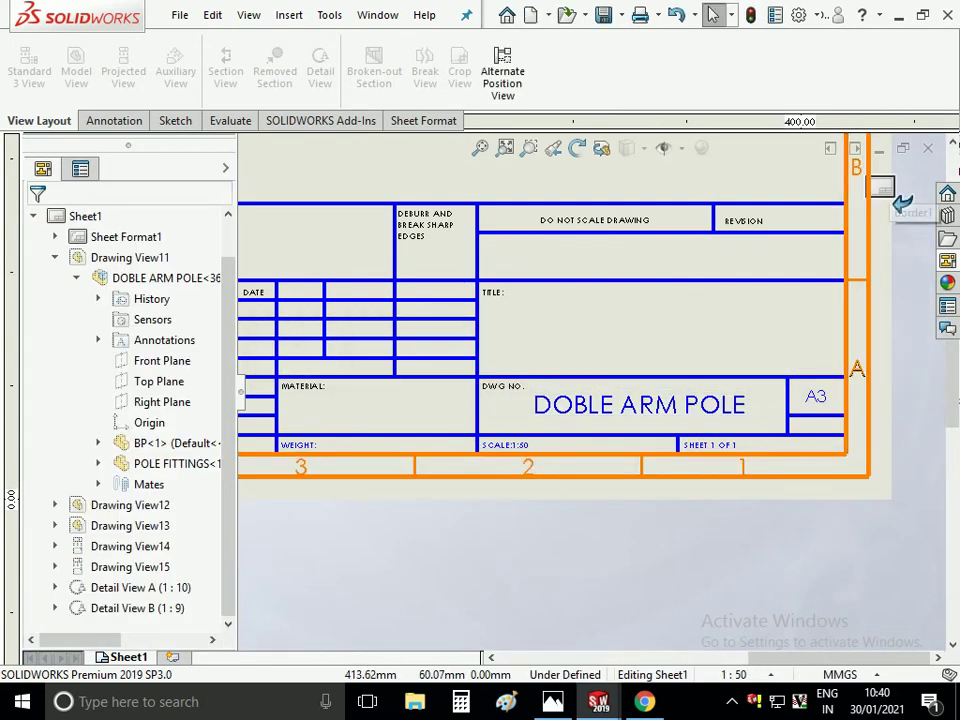
key("f")
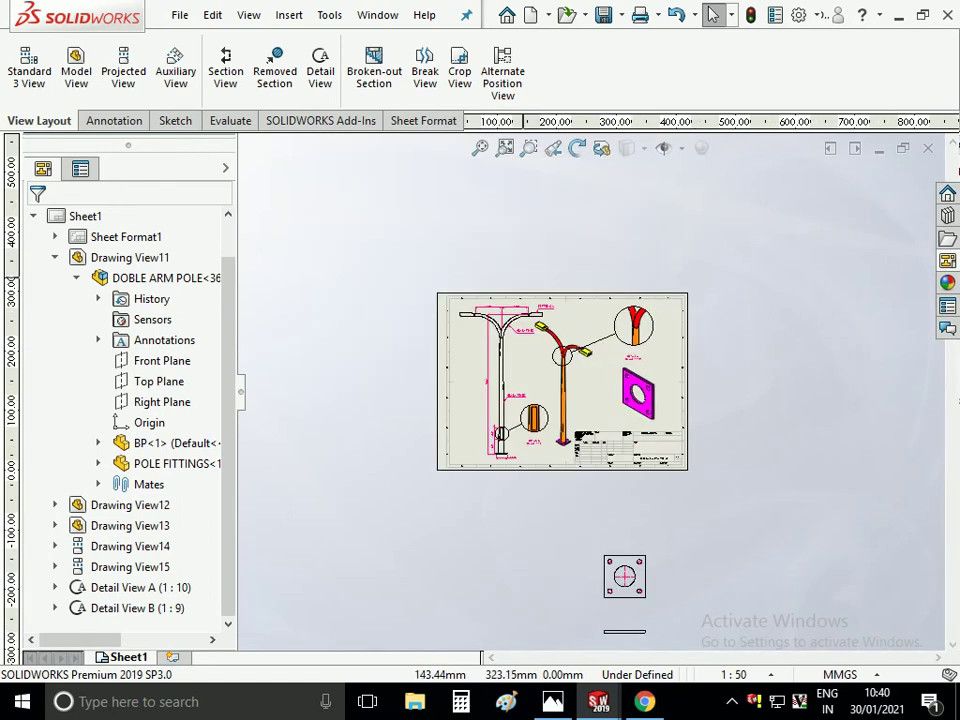
key("ctrl+s")
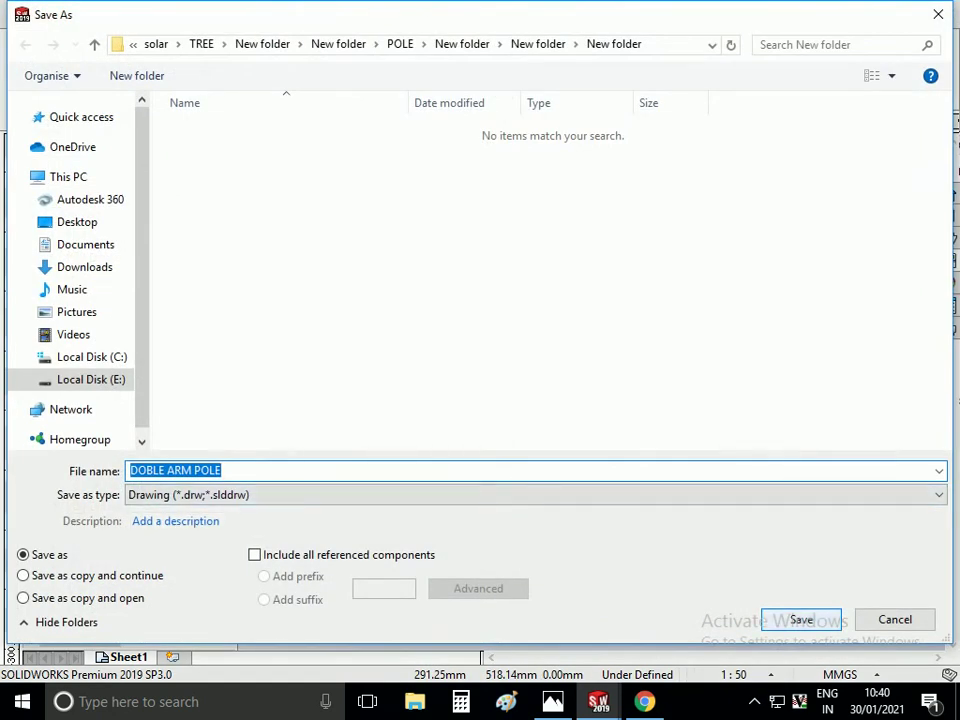
Save as DOBLE ARM POLE, then save a copy as Adobe PDF, viewed after saving
key("Return")
left_click(621, 14)
left_click(640, 60)
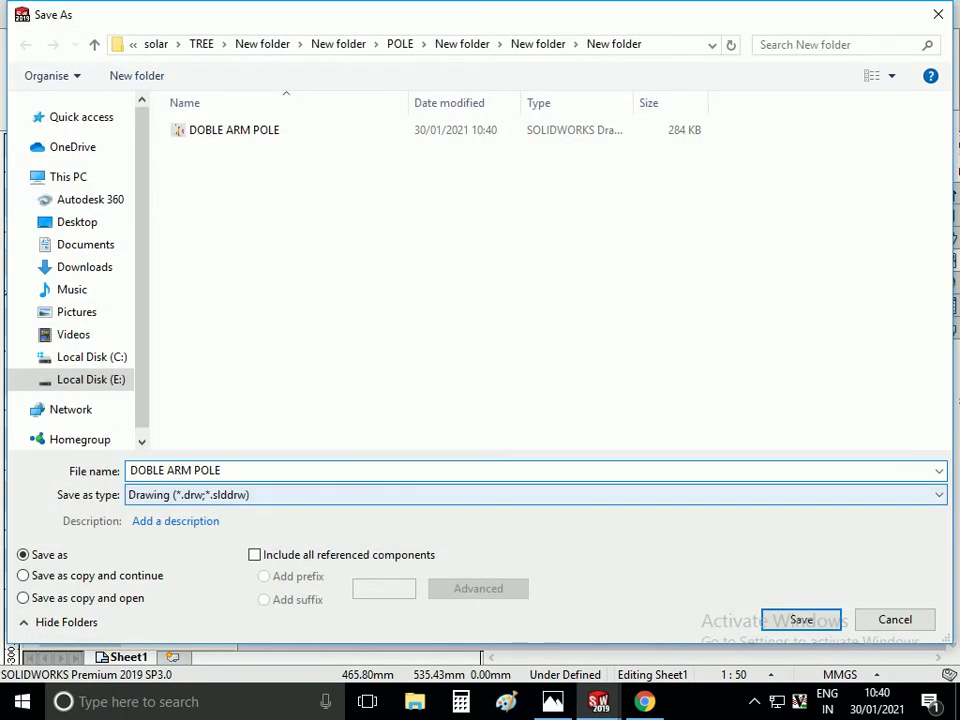
left_click(530, 494)
left_click(200, 594)
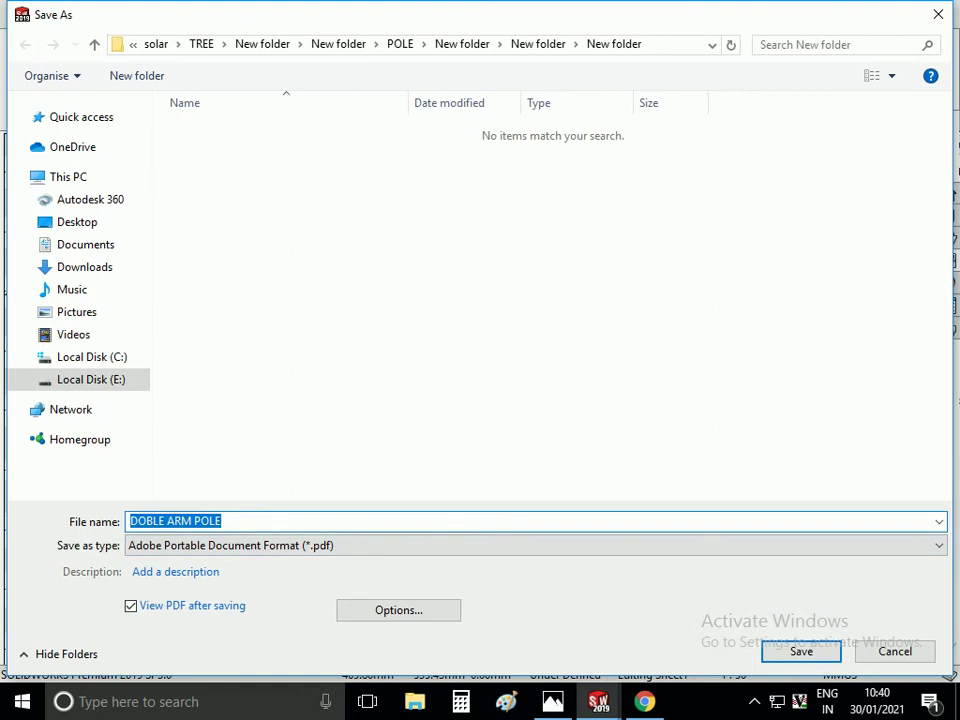
key("Return")
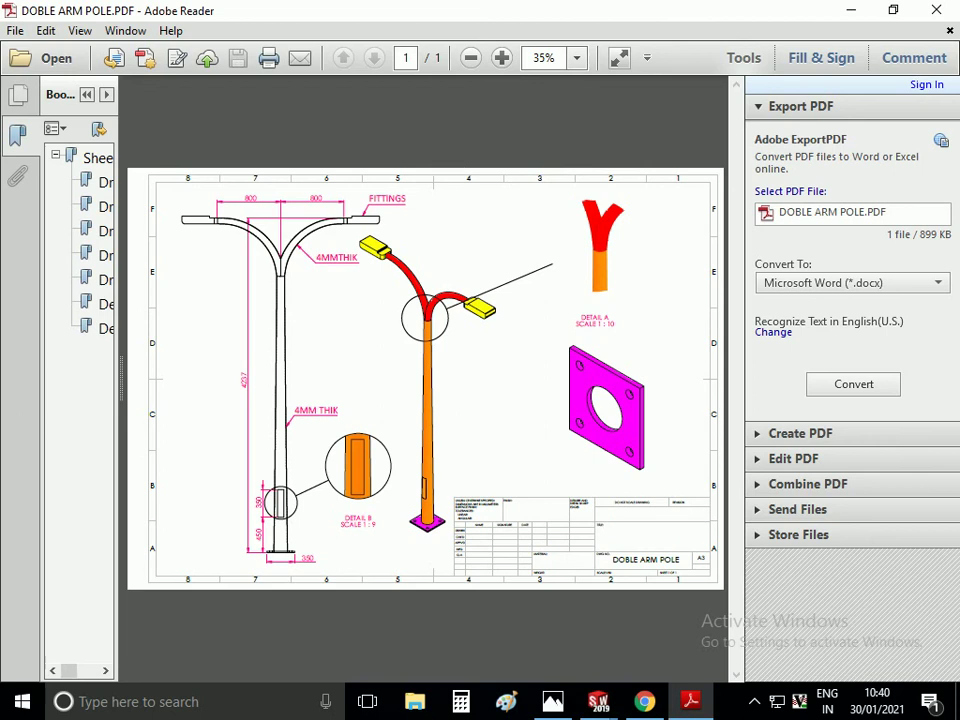
Hide the Bookmarks pane with F4 so the page re-fits at 40%
key("F4")
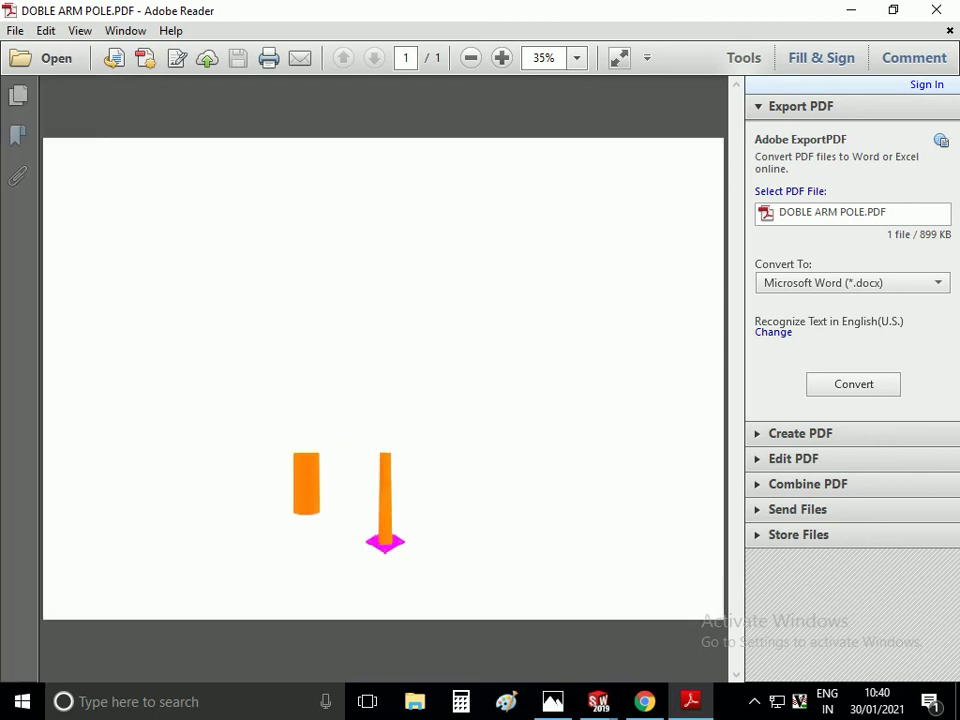